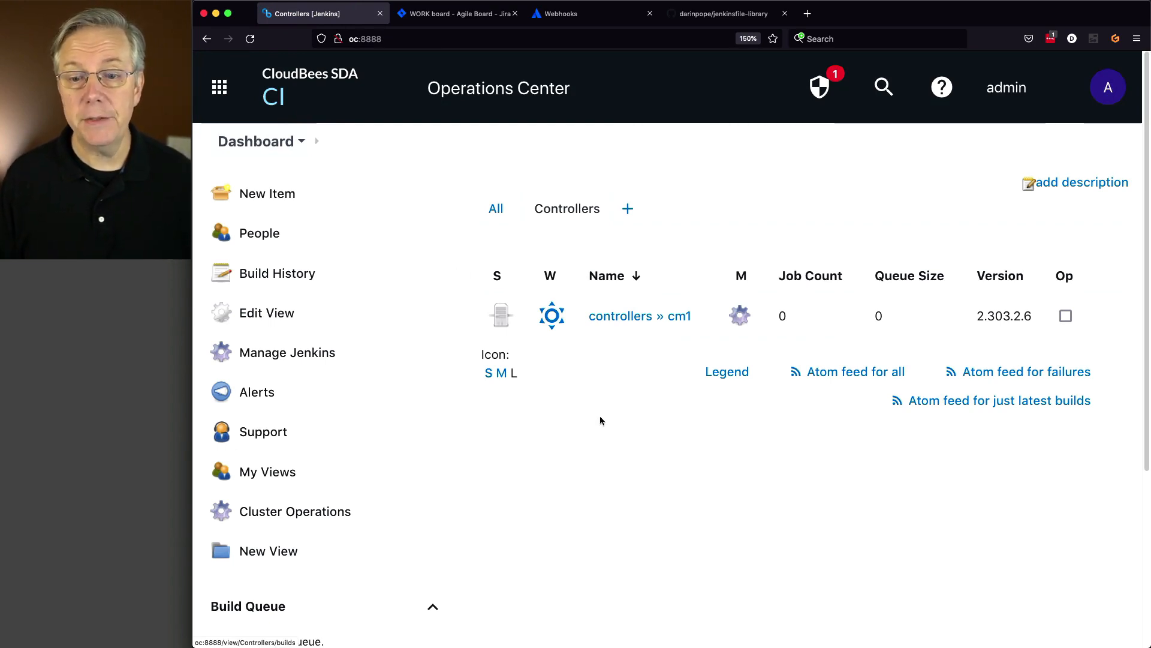
- Go to Manage Jenkins and open Manage Notification Webhook HTTP Endpoints
scroll(594, 413, down, 5)
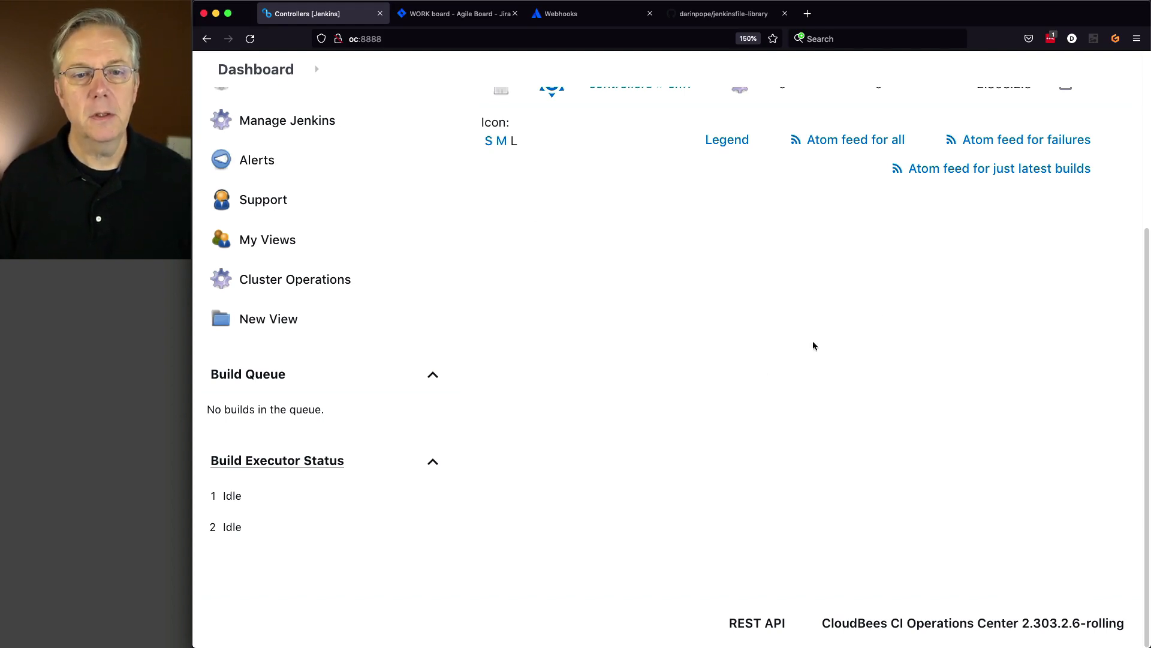
scroll(743, 378, up, 5)
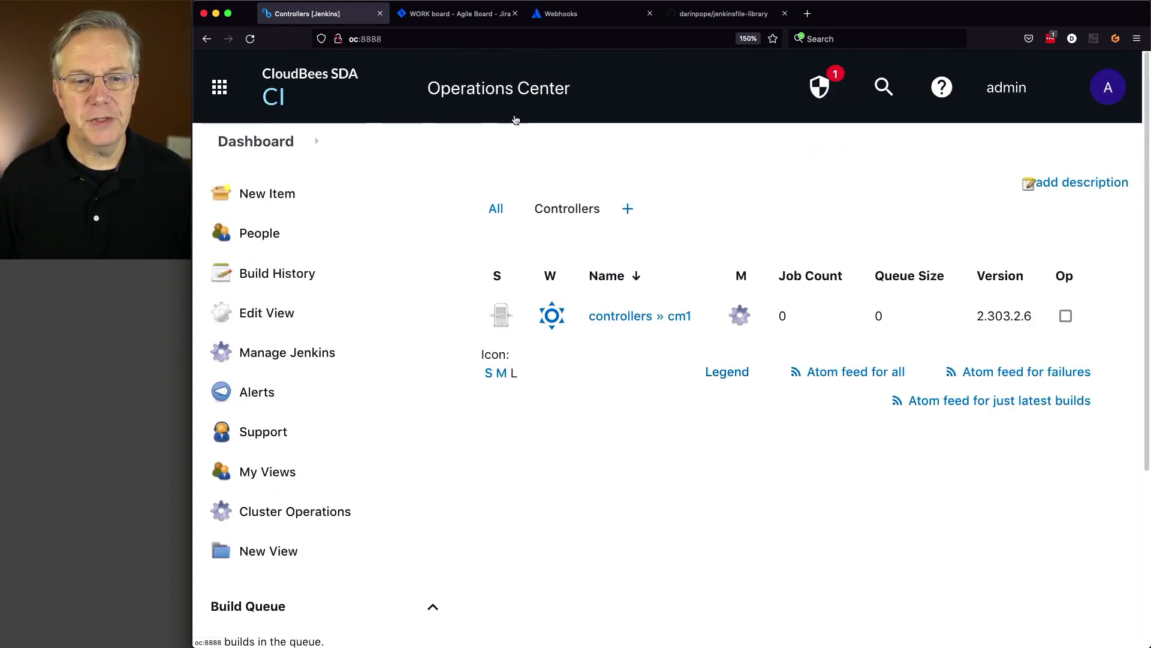
click(317, 355)
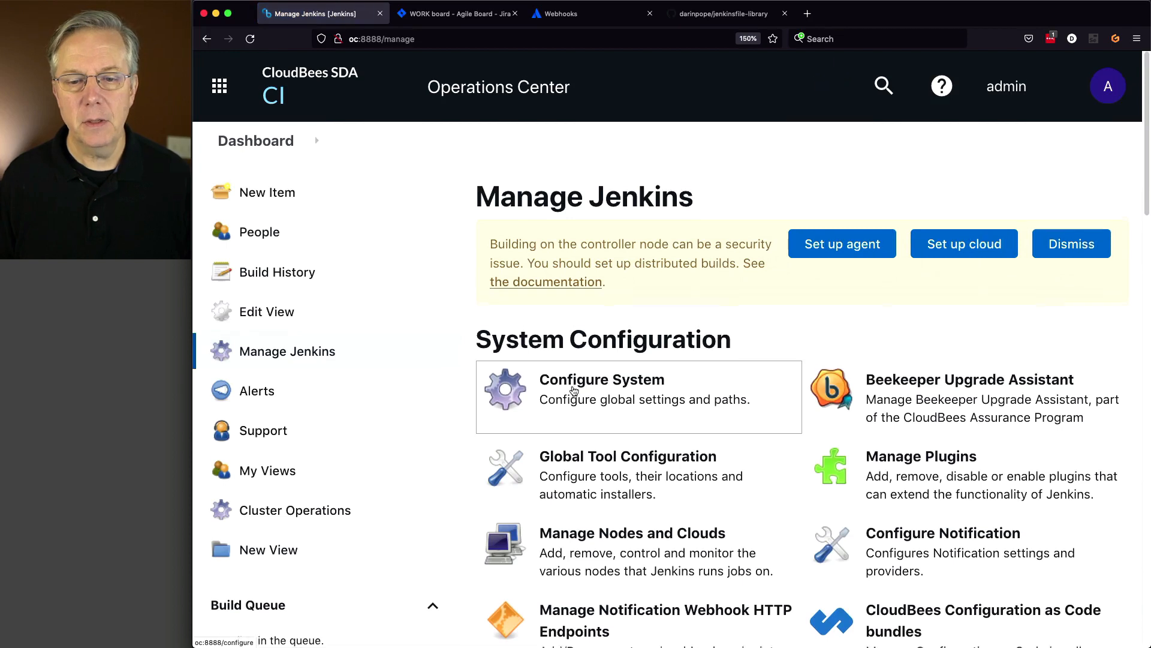
scroll(570, 389, down, 2)
click(603, 484)
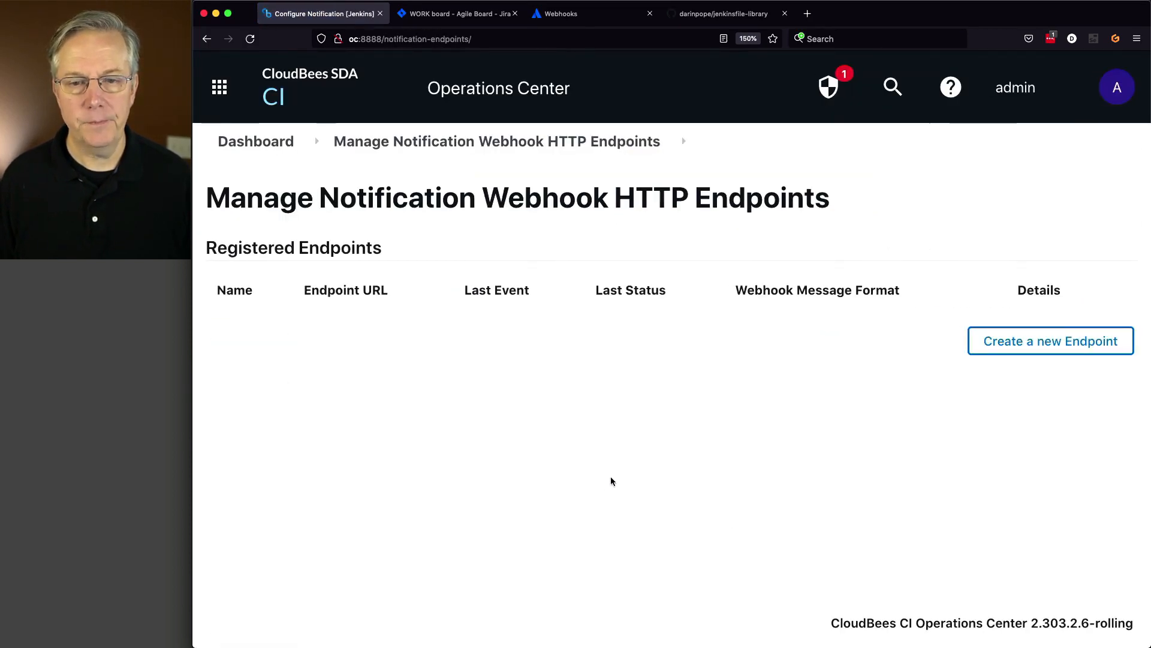
- Start a new endpoint named jira-cloud-issue-update and expand the Message Format list
click(1011, 351)
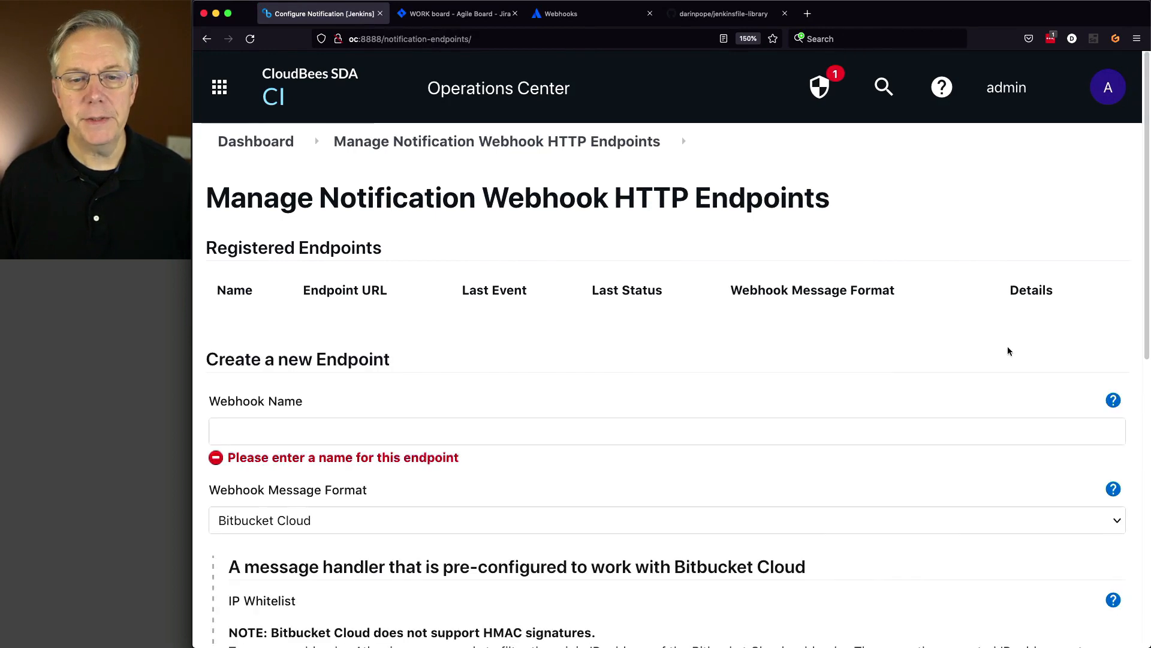
click(646, 433)
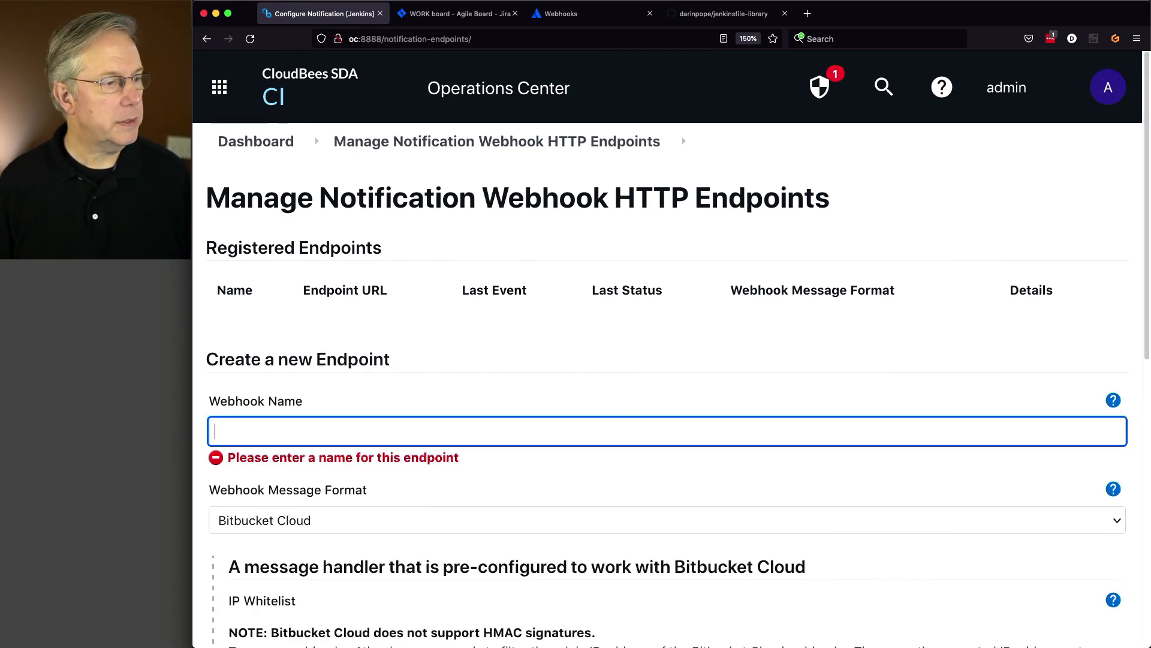
key(super+Tab)
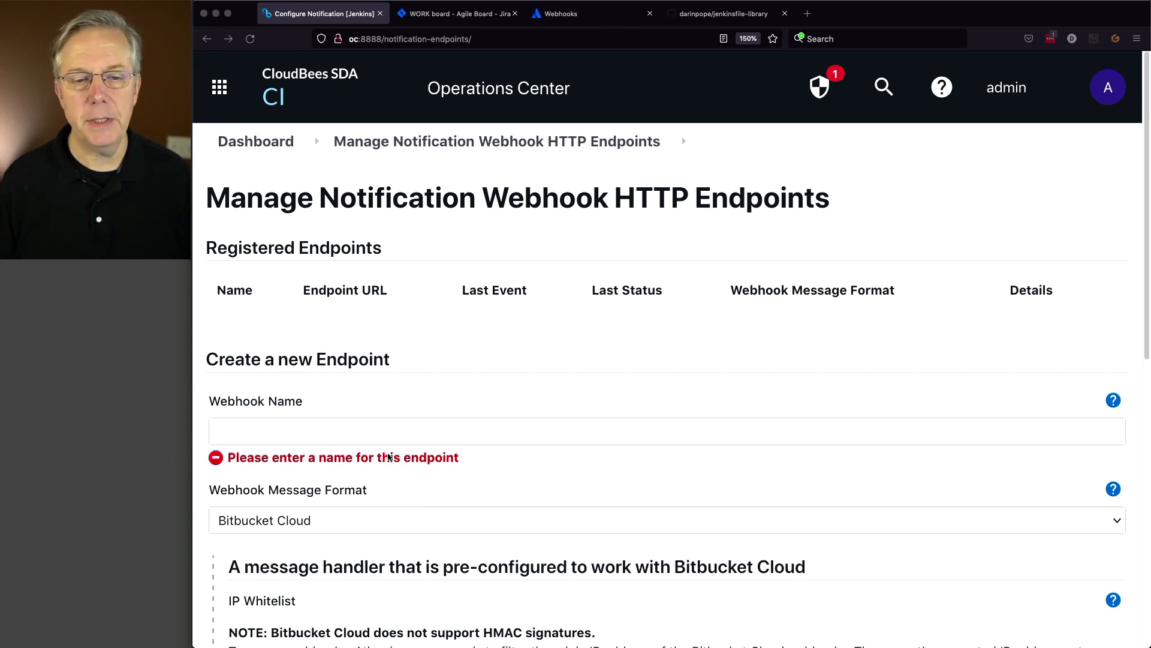
click(384, 434)
text(jira-cloud-issue-update)
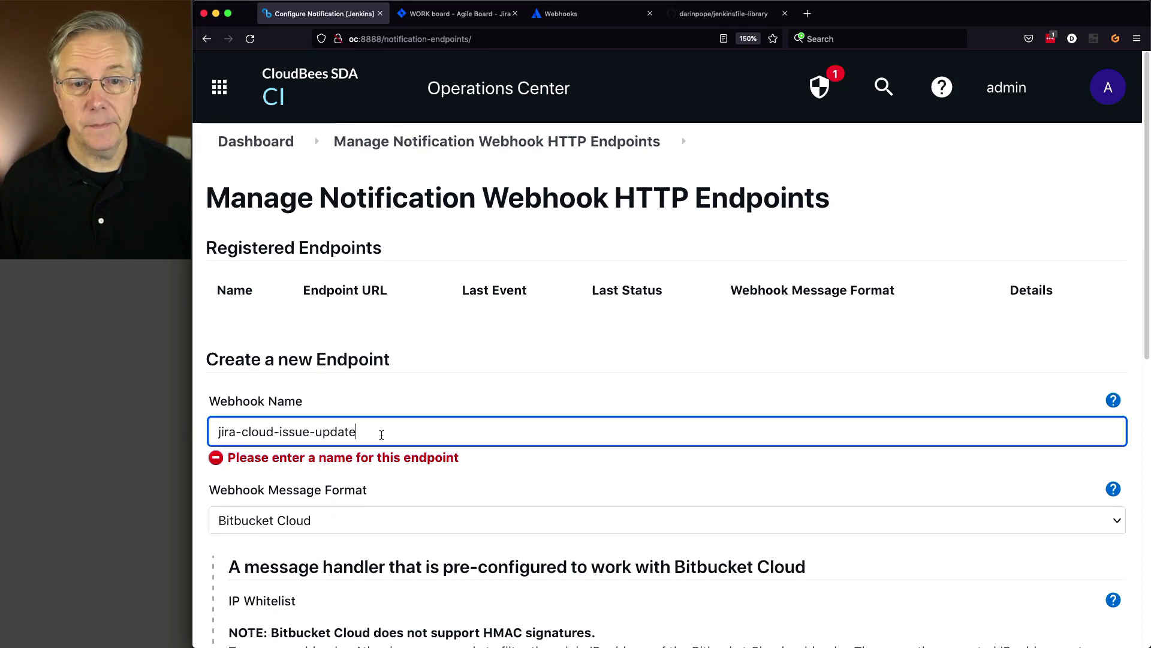
scroll(382, 434, down, 5)
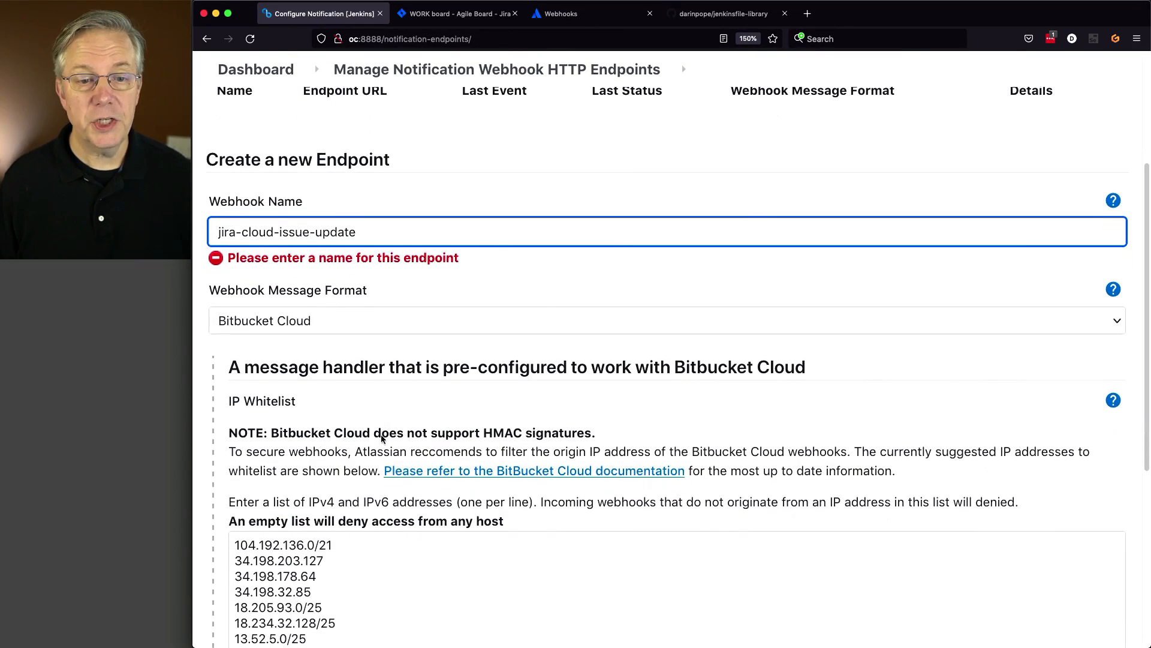
click(303, 318)
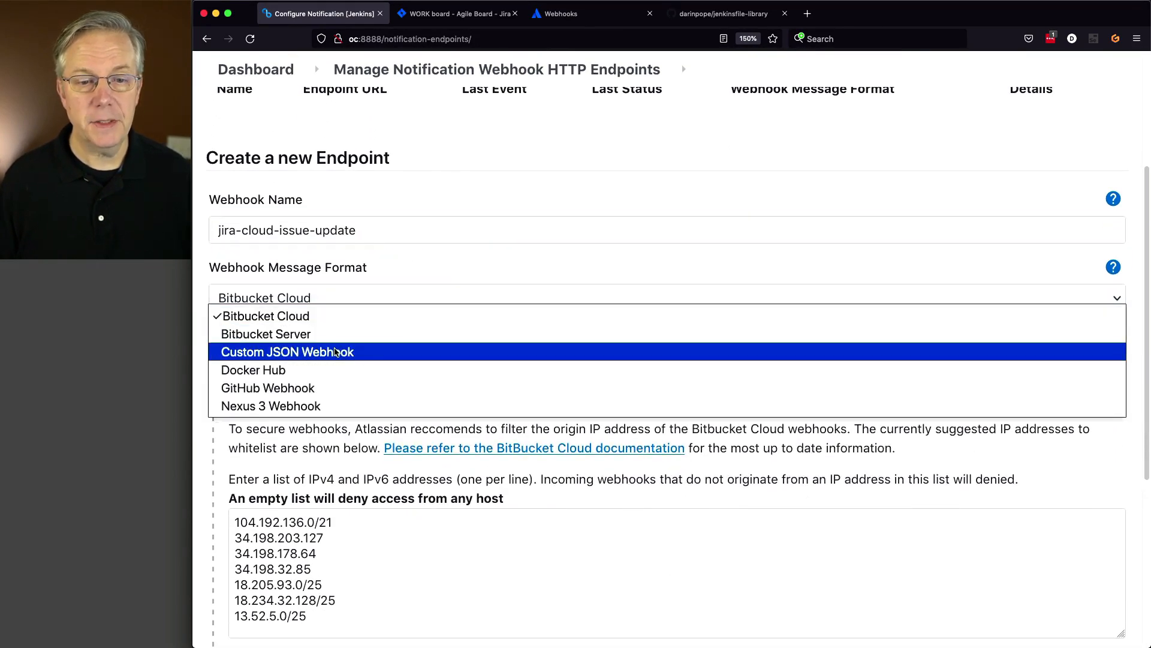
- Set the message format to Custom JSON Webhook and signature validation to NONE
click(336, 352)
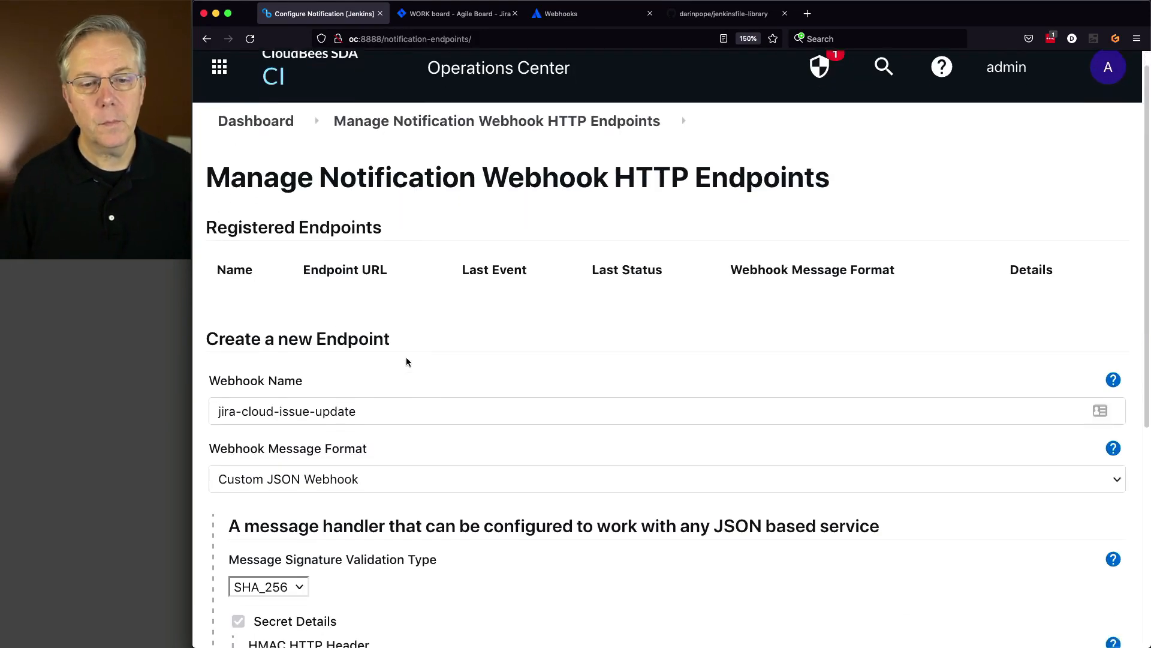
scroll(406, 357, down, 4)
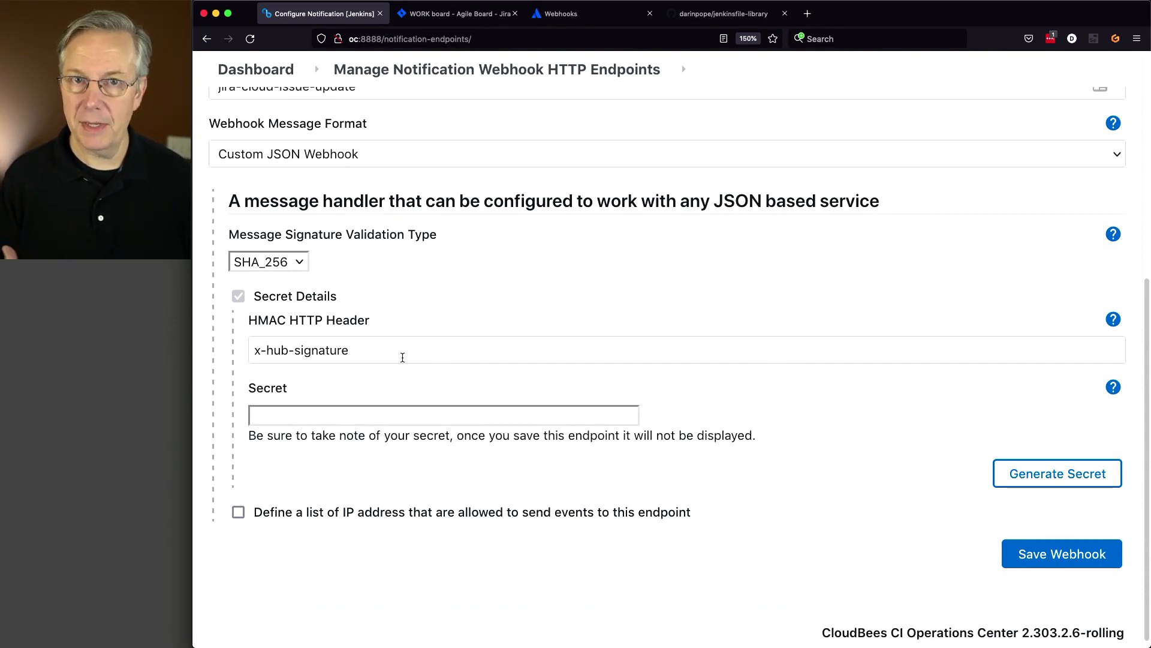
click(300, 264)
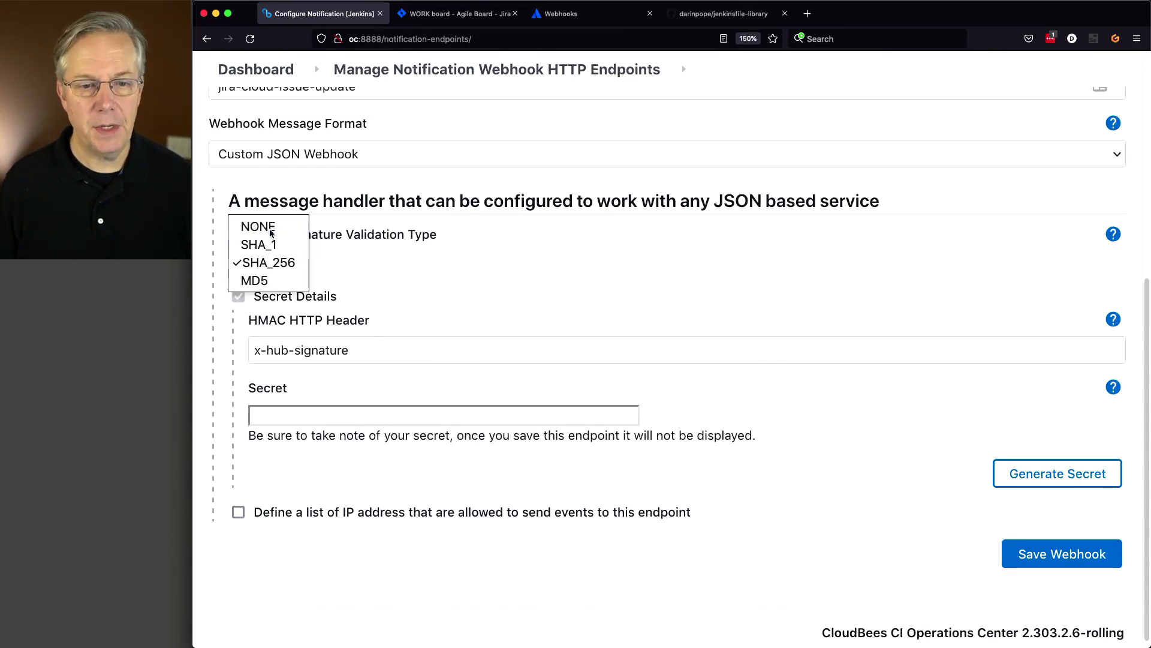
click(264, 226)
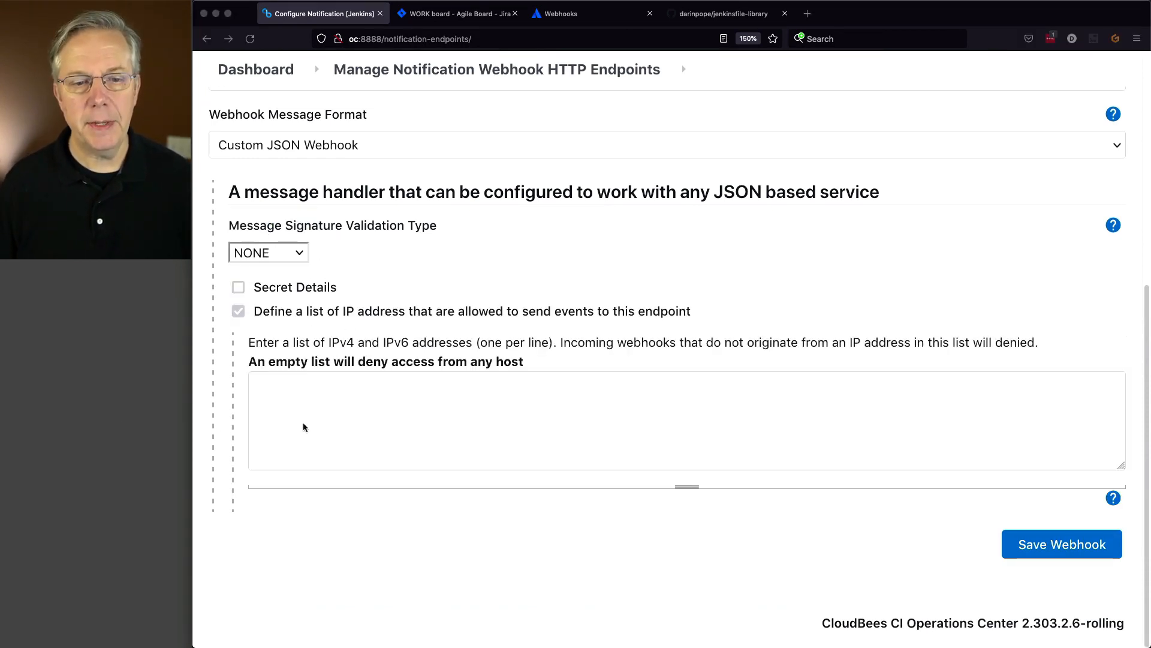
- Paste the Atlassian IP ranges, starting 13.52.5.96/28, into the allowed IP list
click(340, 420)
key(super+v)
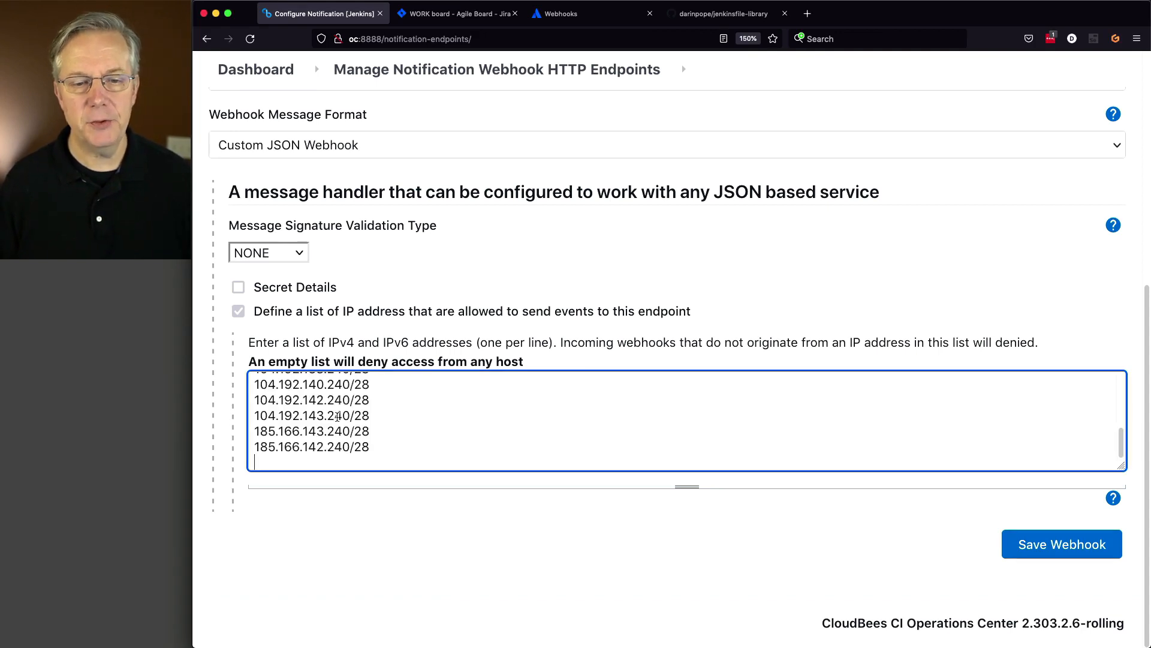
key(BackSpace)
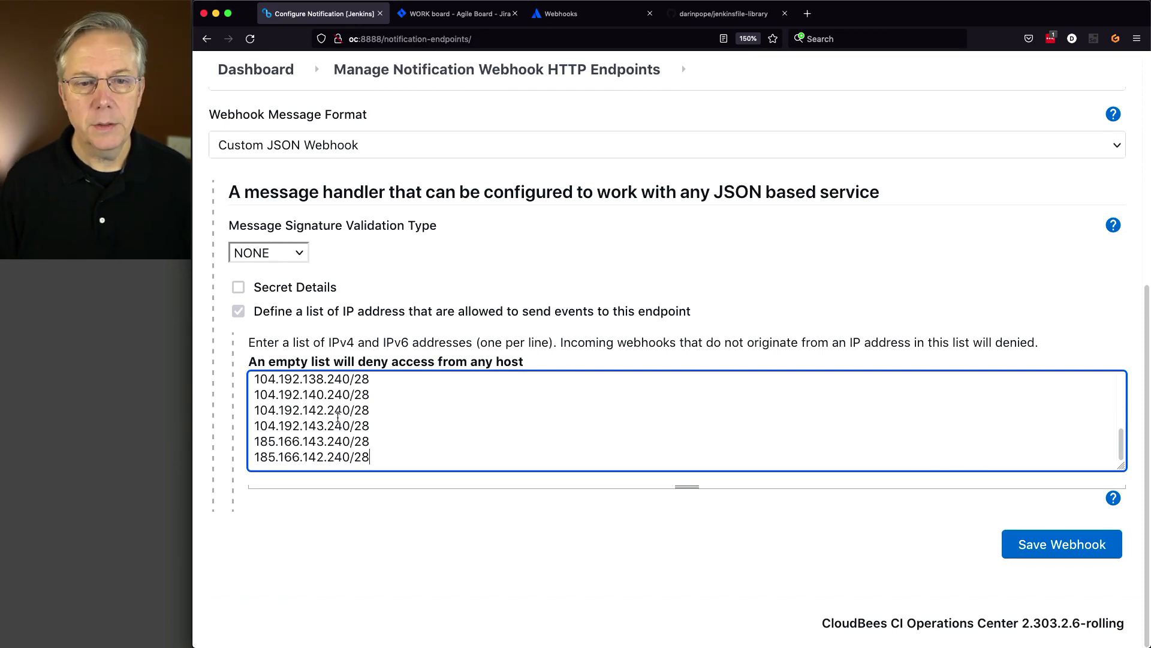
scroll(394, 417, up, 1)
scroll(393, 418, up, 10)
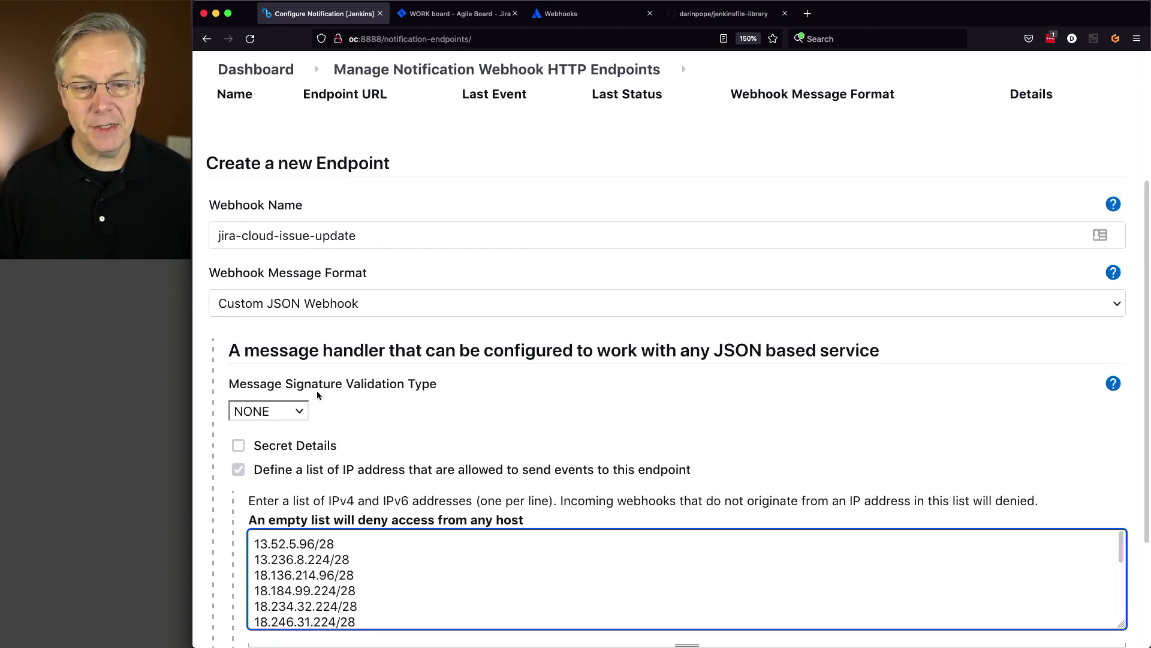
scroll(412, 423, down, 5)
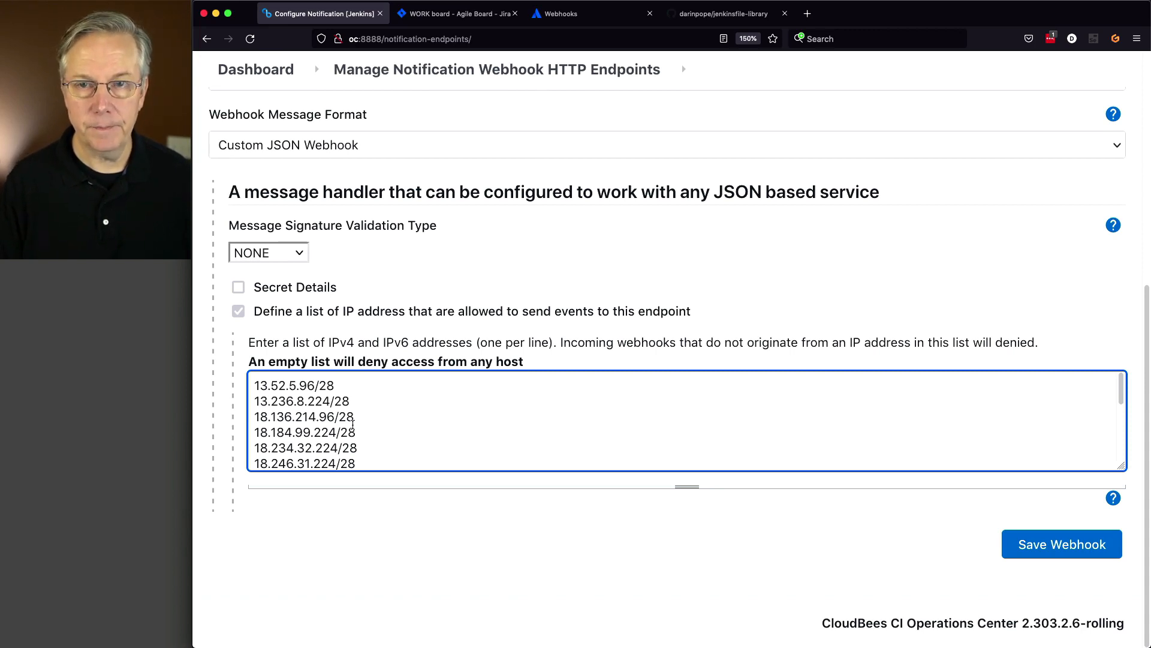
- Save the jira-cloud-issue-update endpoint and copy the /webhooks/ path of its URL
click(1014, 546)
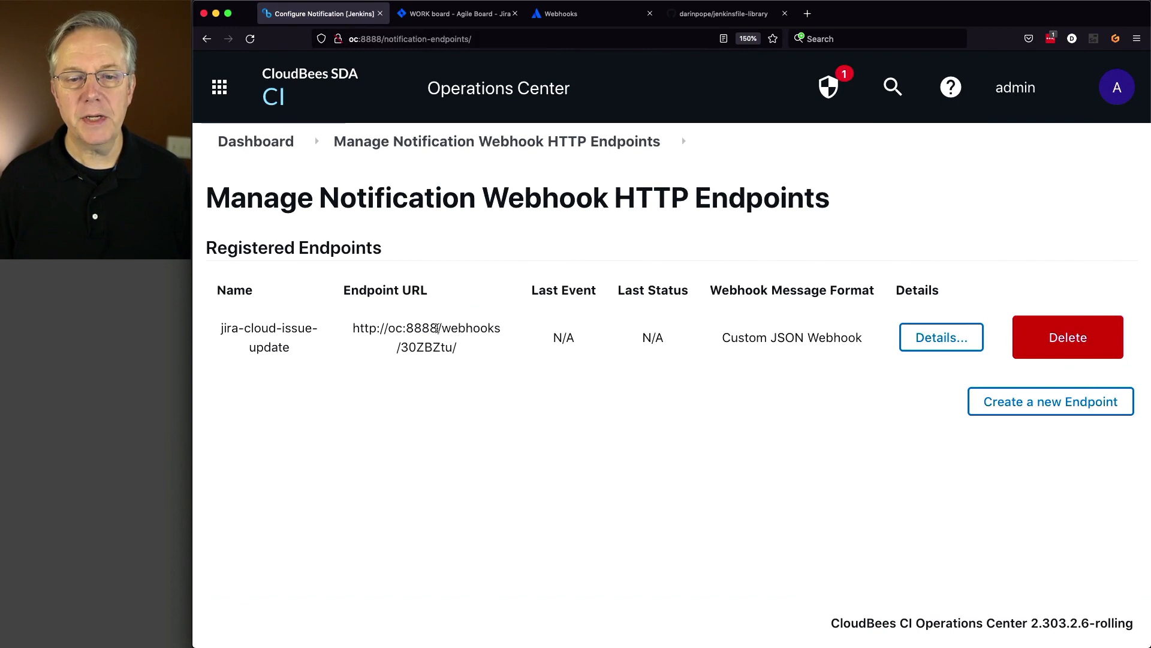
drag(438, 329, 458, 344)
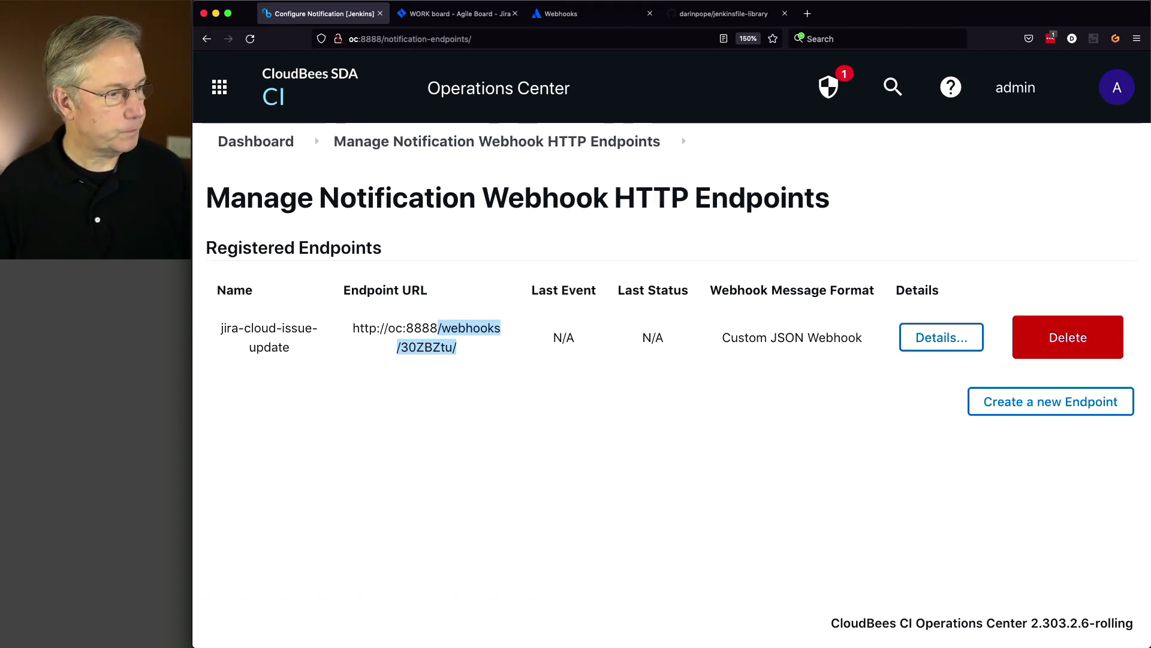
key(super+Tab)
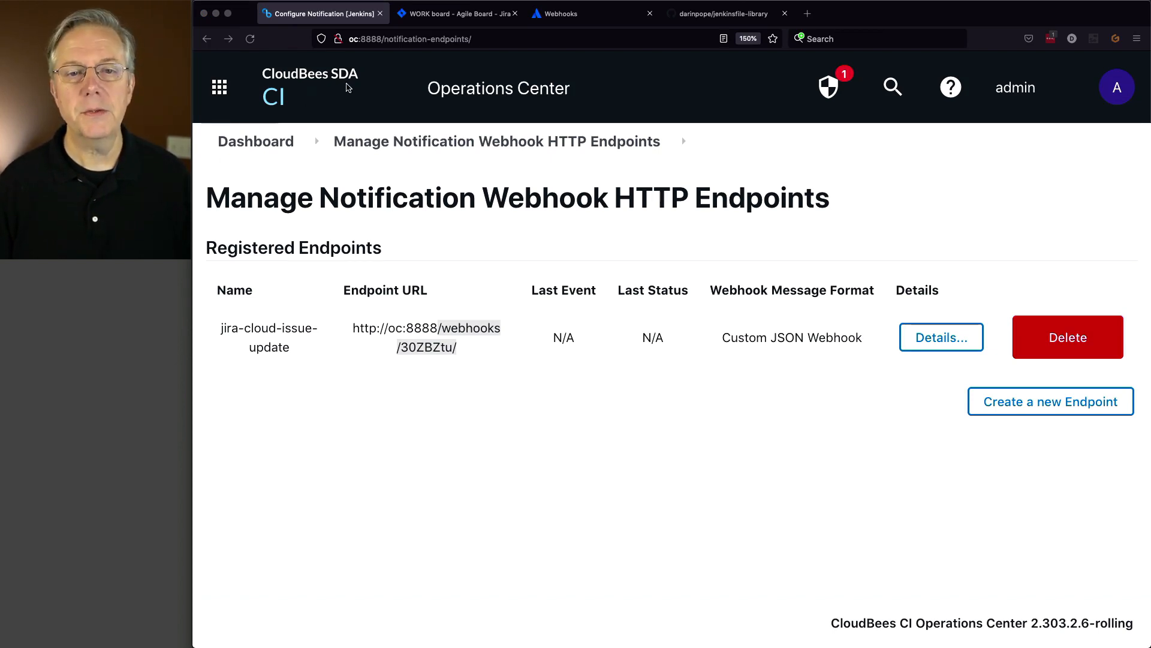
click(431, 14)
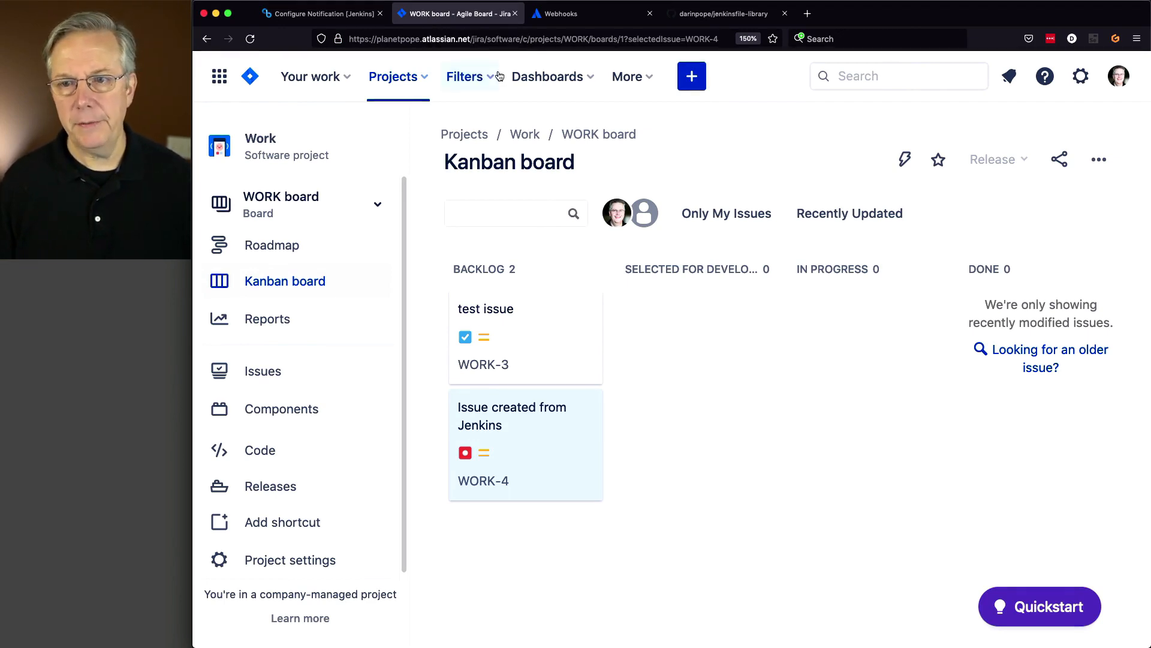
- Open Jira's System WebHooks admin page and start a new webhook listener
click(1081, 78)
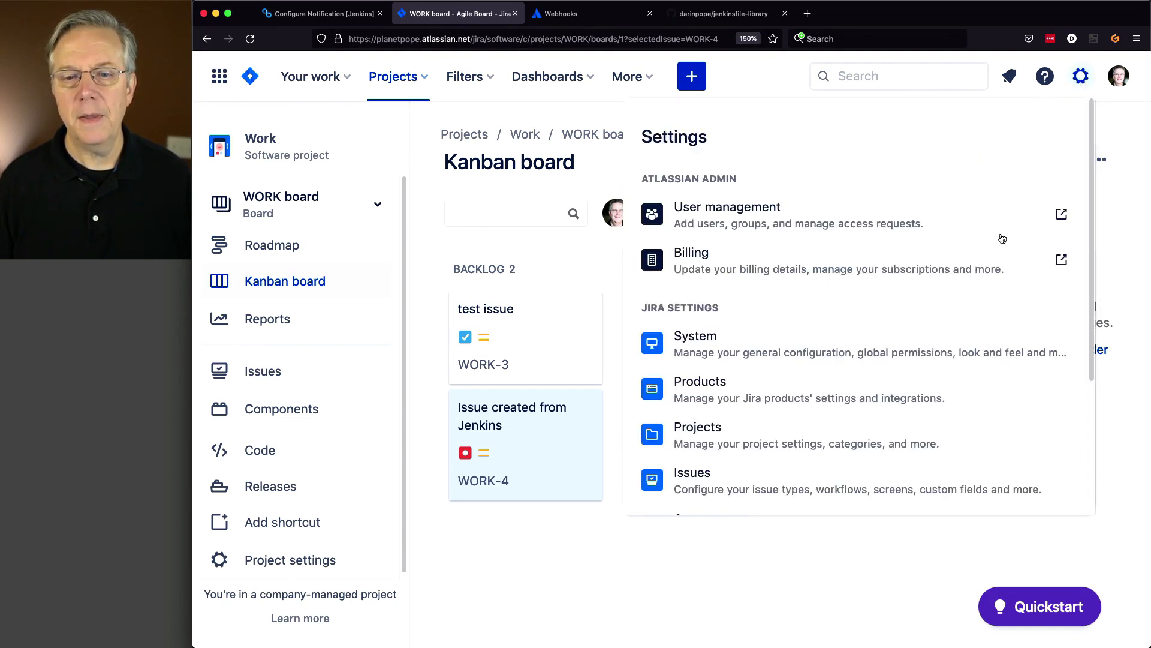
click(724, 340)
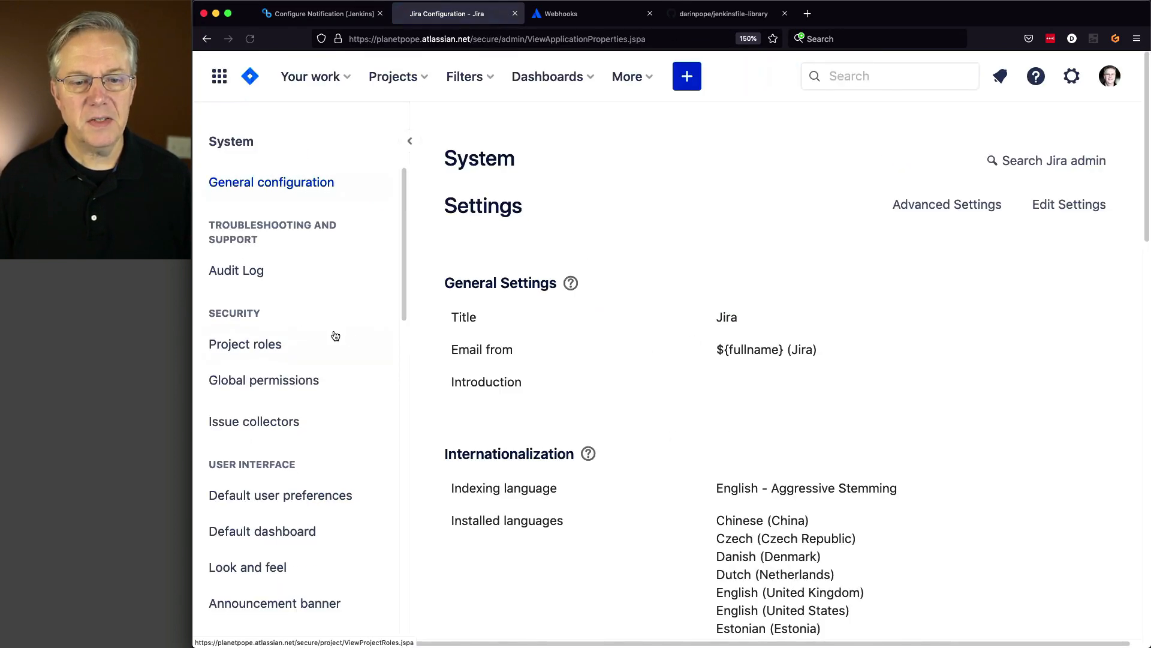
scroll(336, 333, down, 15)
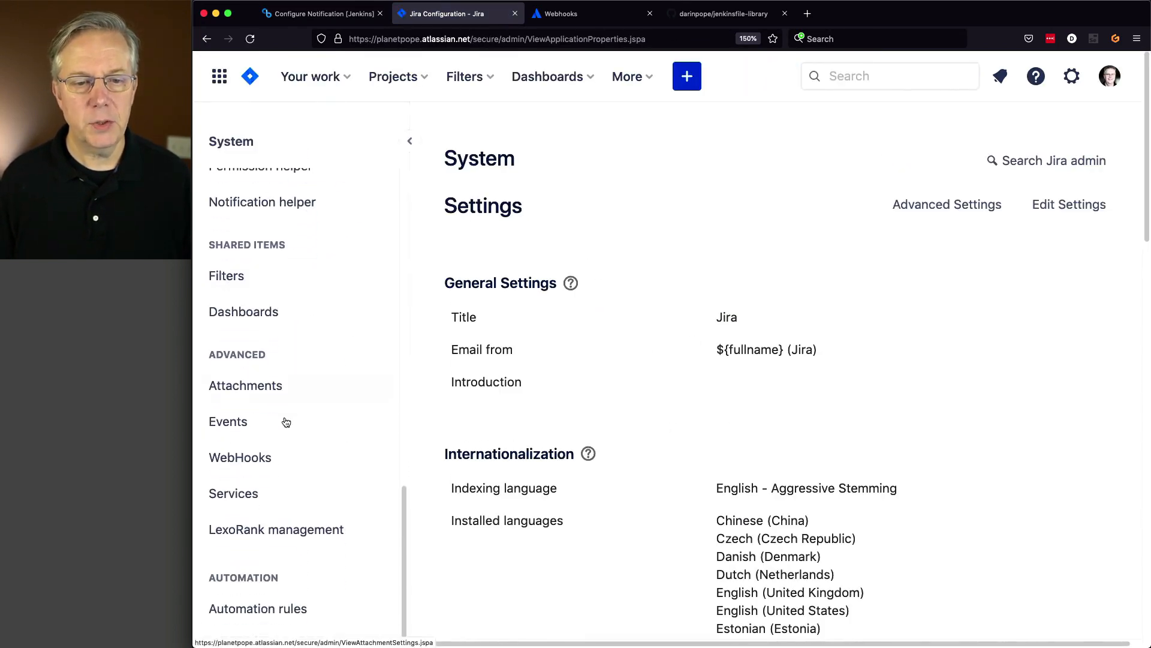
click(258, 458)
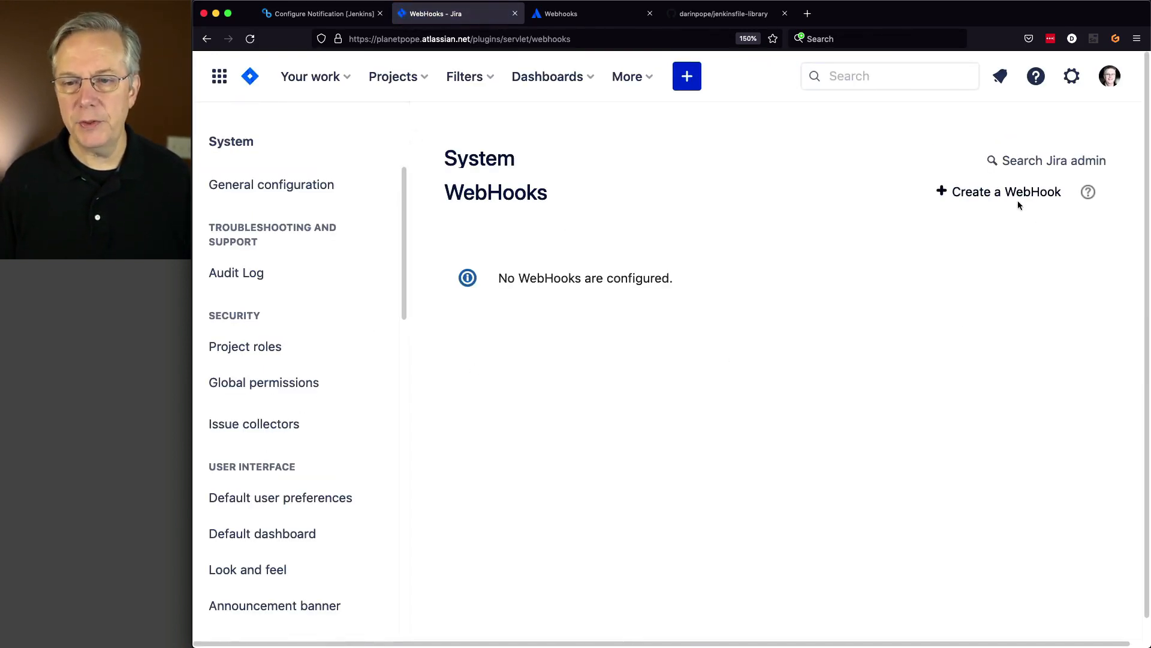
click(998, 193)
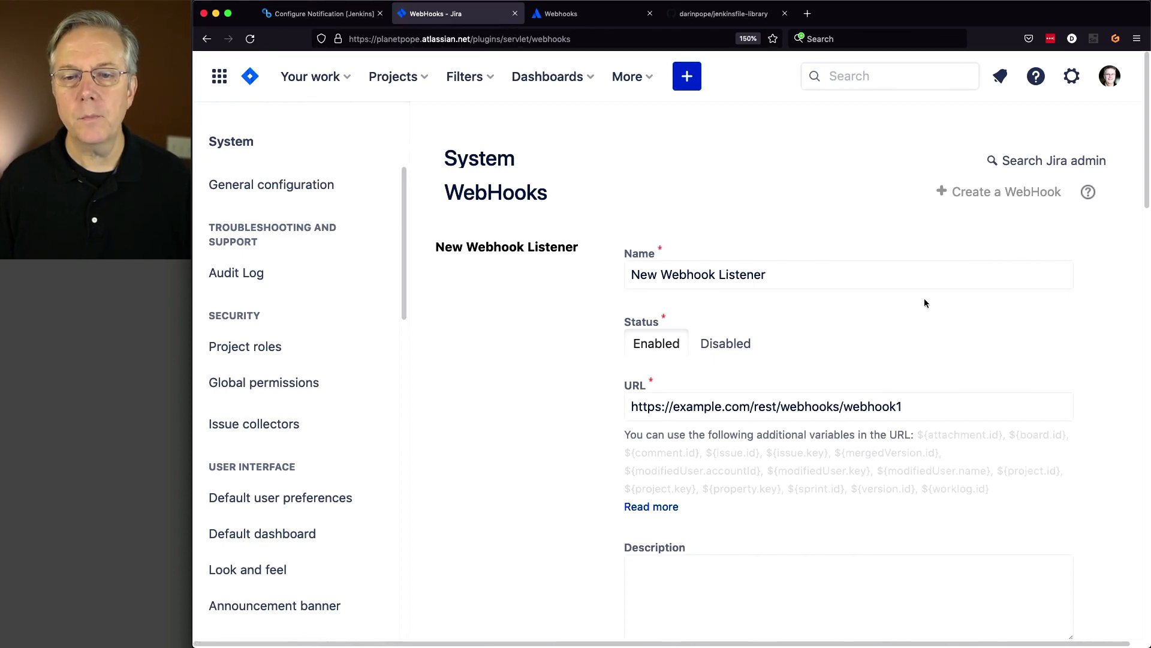
- Name the Jira webhook listener jira-issue-update and set it to Enabled
drag(858, 285, 603, 272)
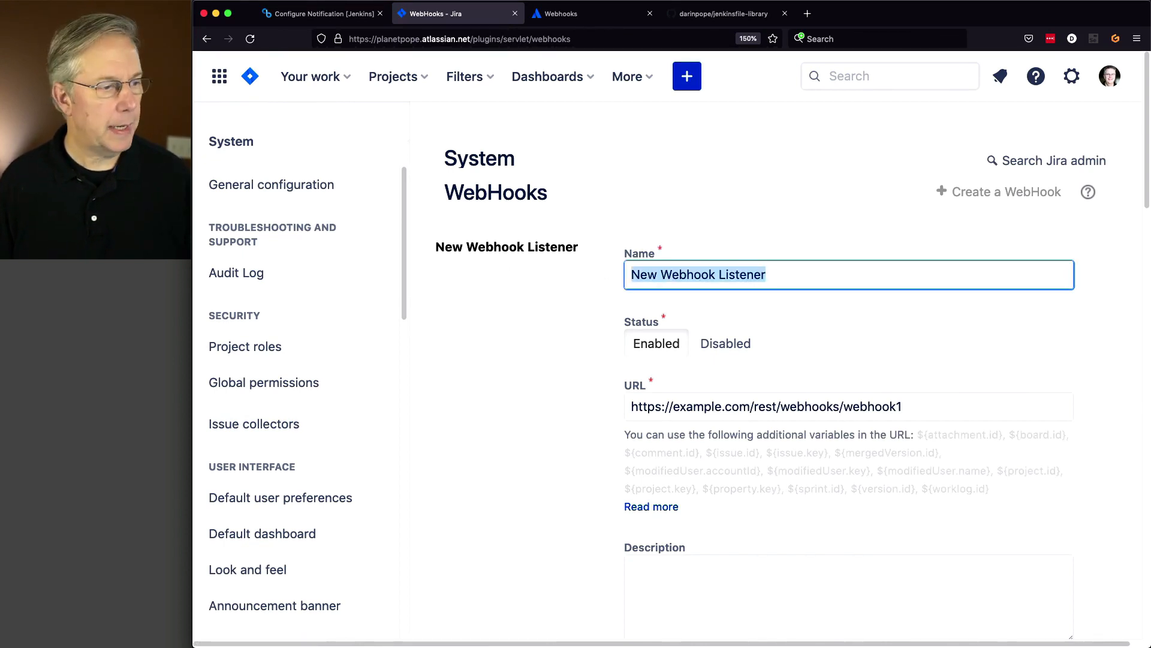
key(super+Tab)
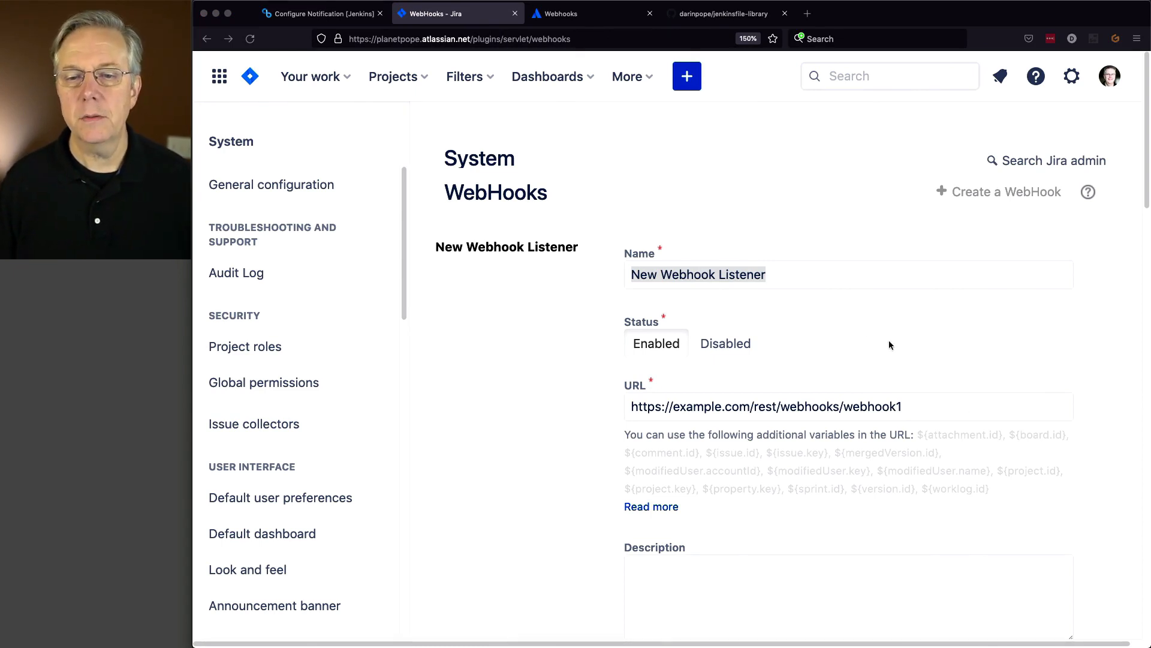
key(super+Tab)
text(jira)
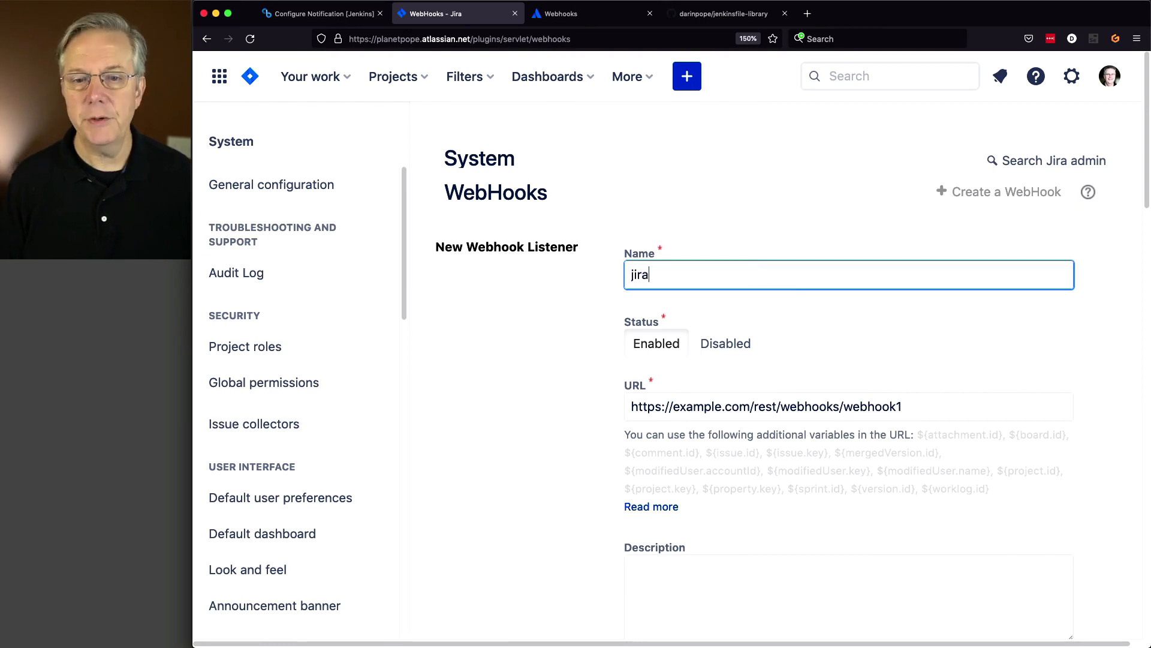
text(-issue-)
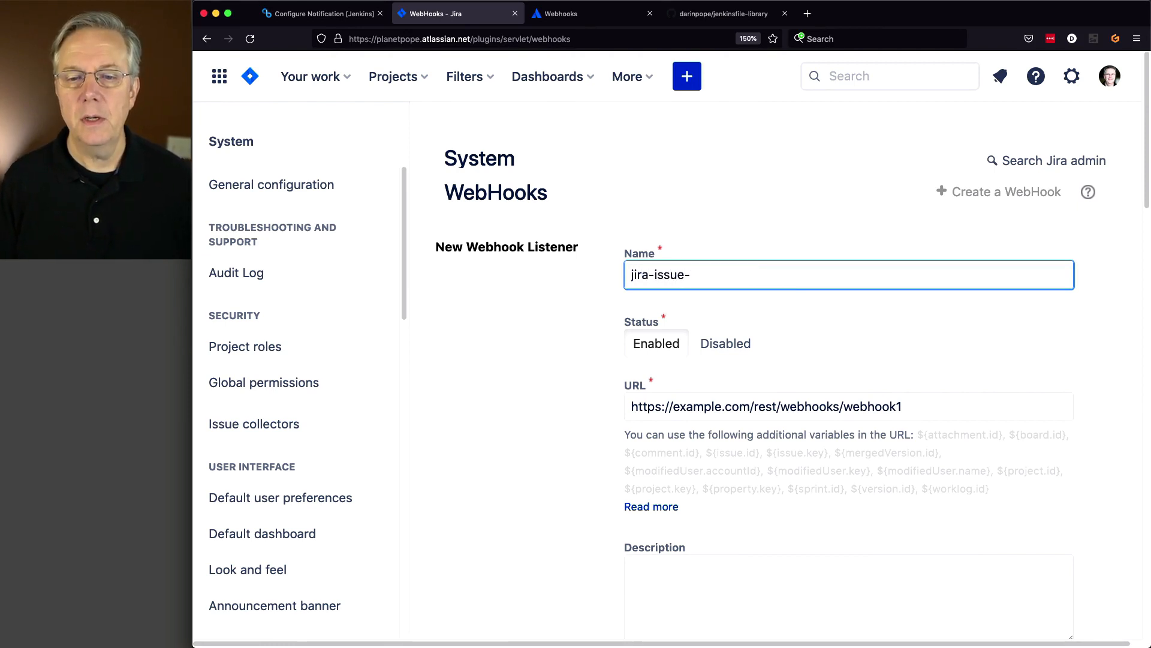
text(update)
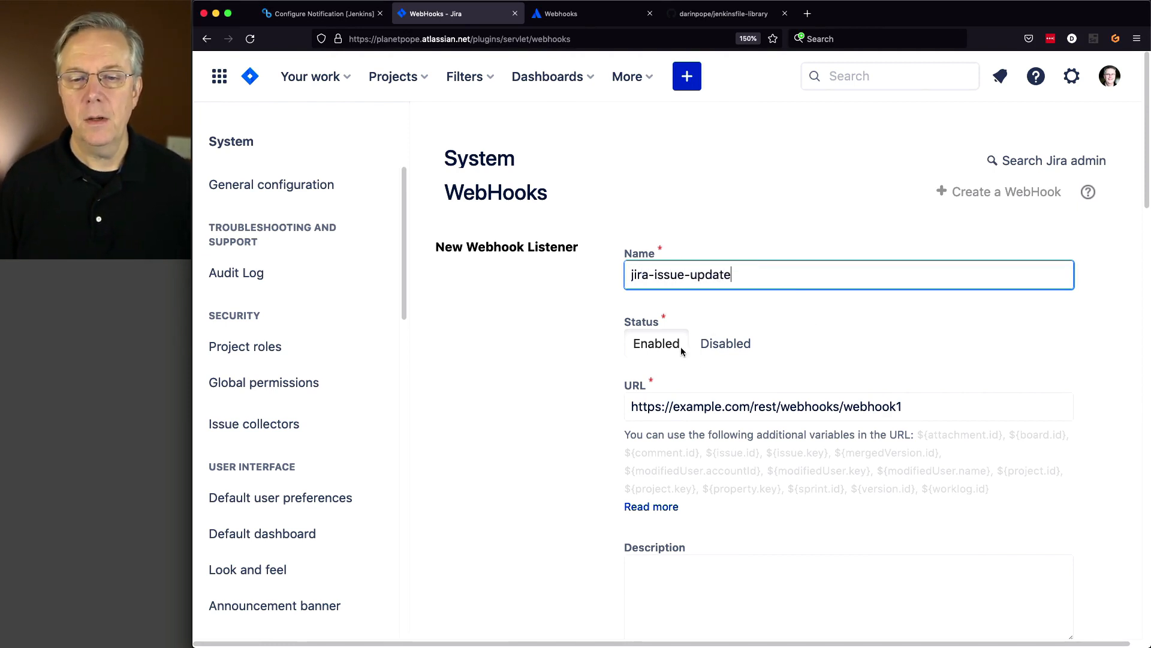
click(674, 345)
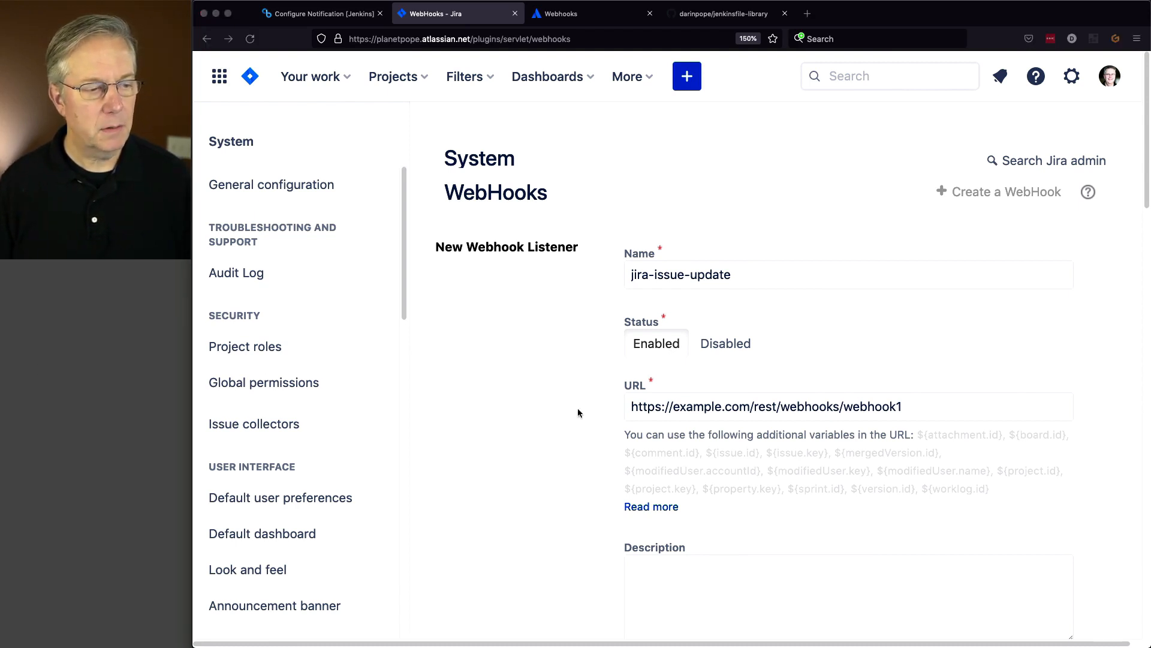
drag(935, 407, 615, 393)
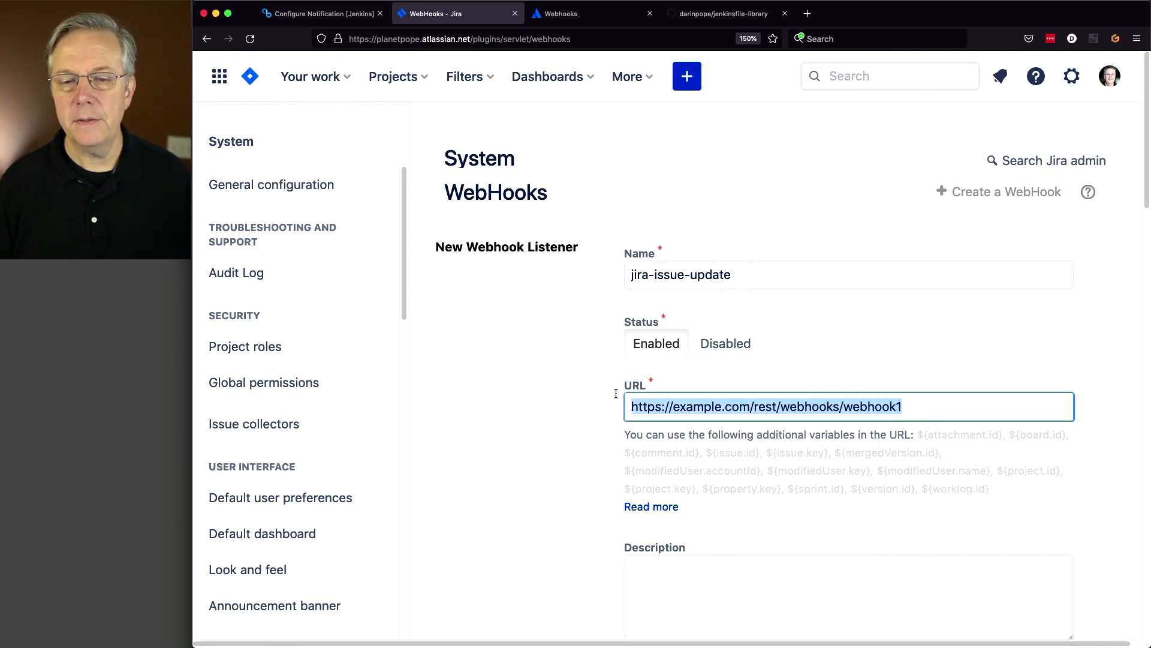
key(super+v)
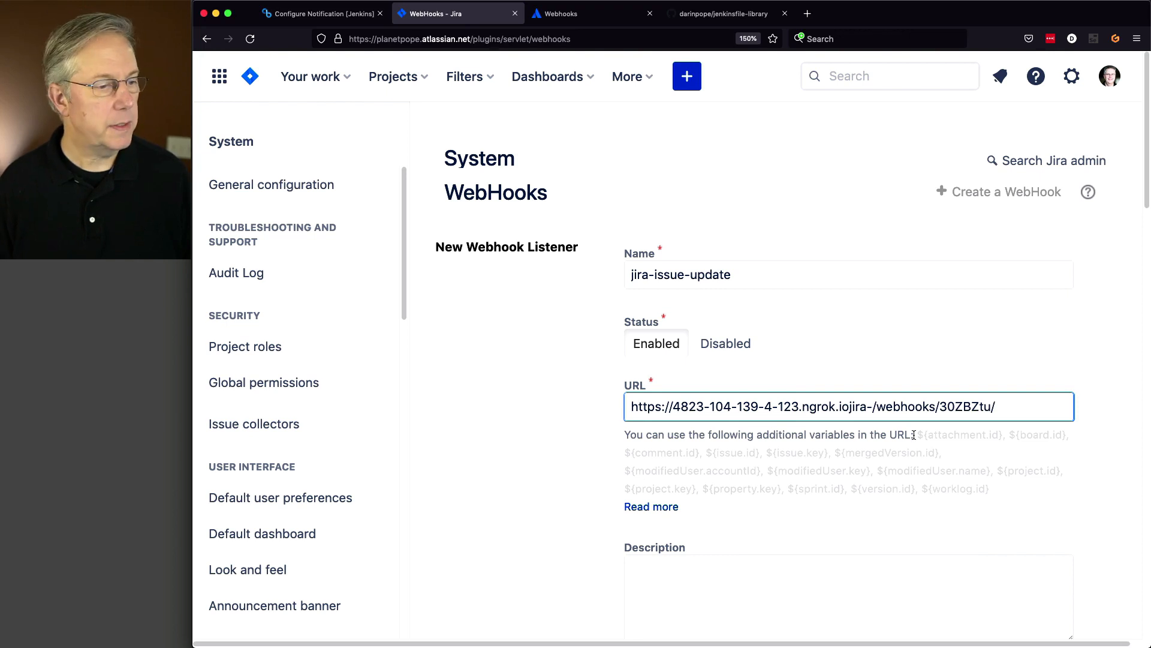
drag(849, 406, 872, 406)
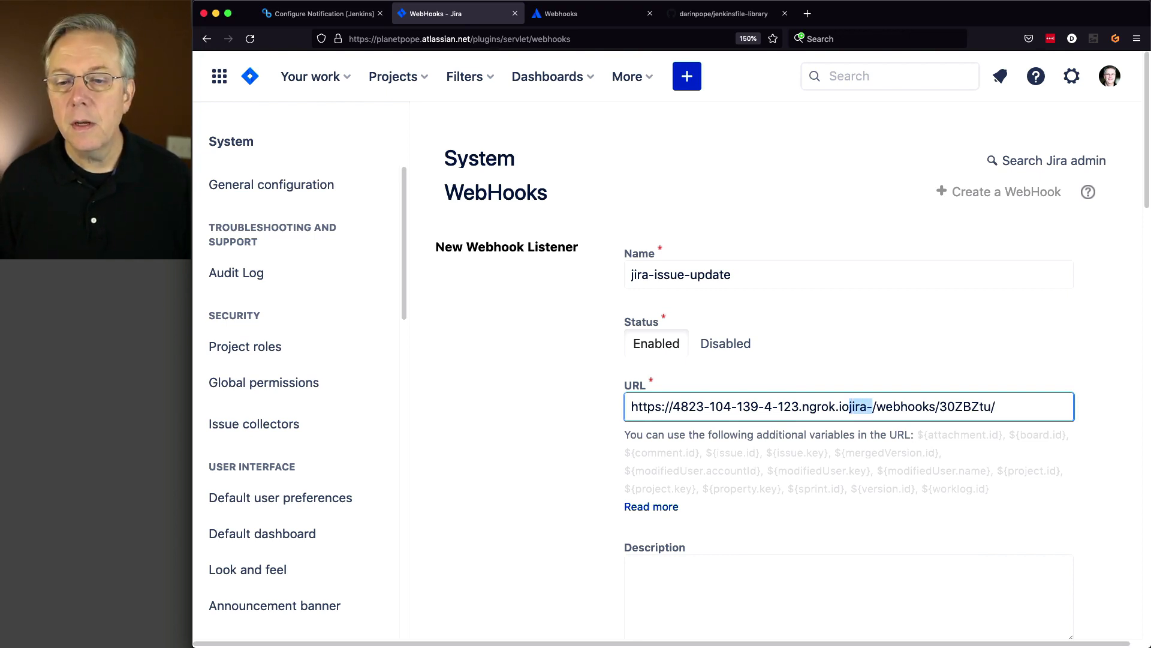
key(BackSpace)
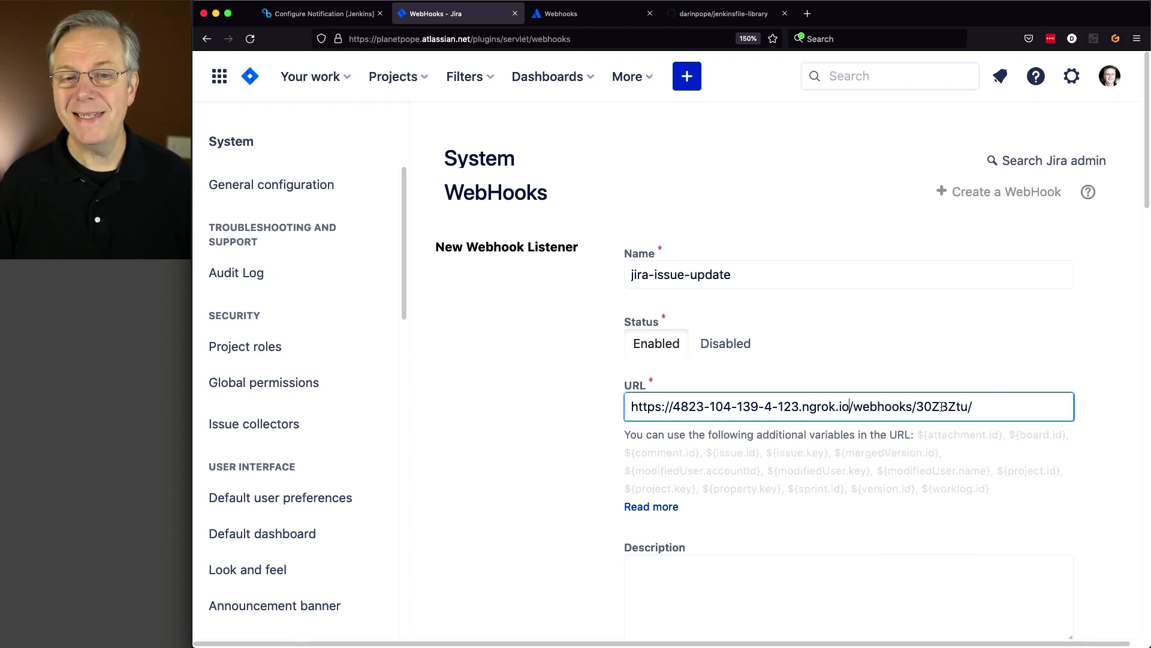
click(324, 13)
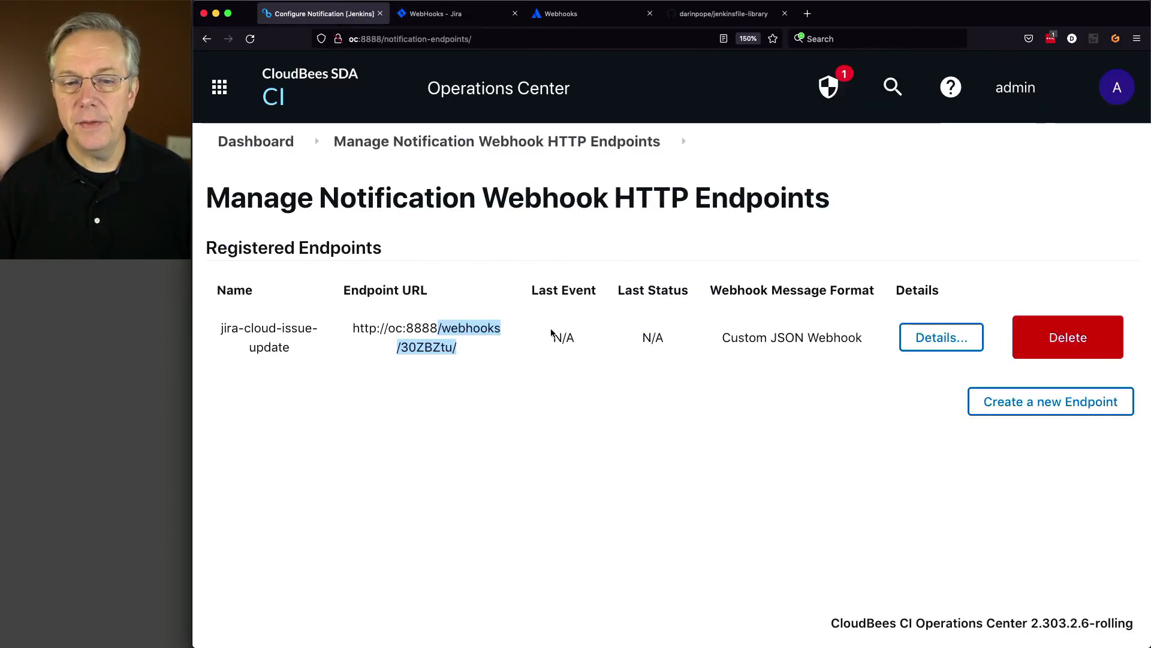
click(454, 328)
drag(438, 328, 467, 348)
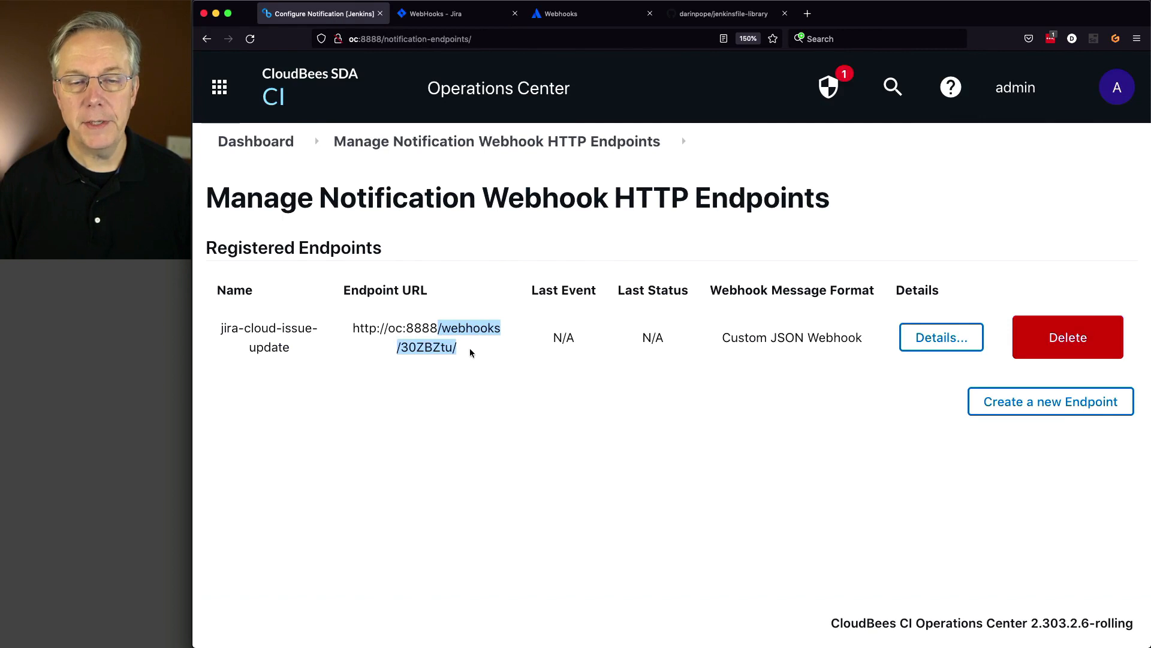
click(433, 13)
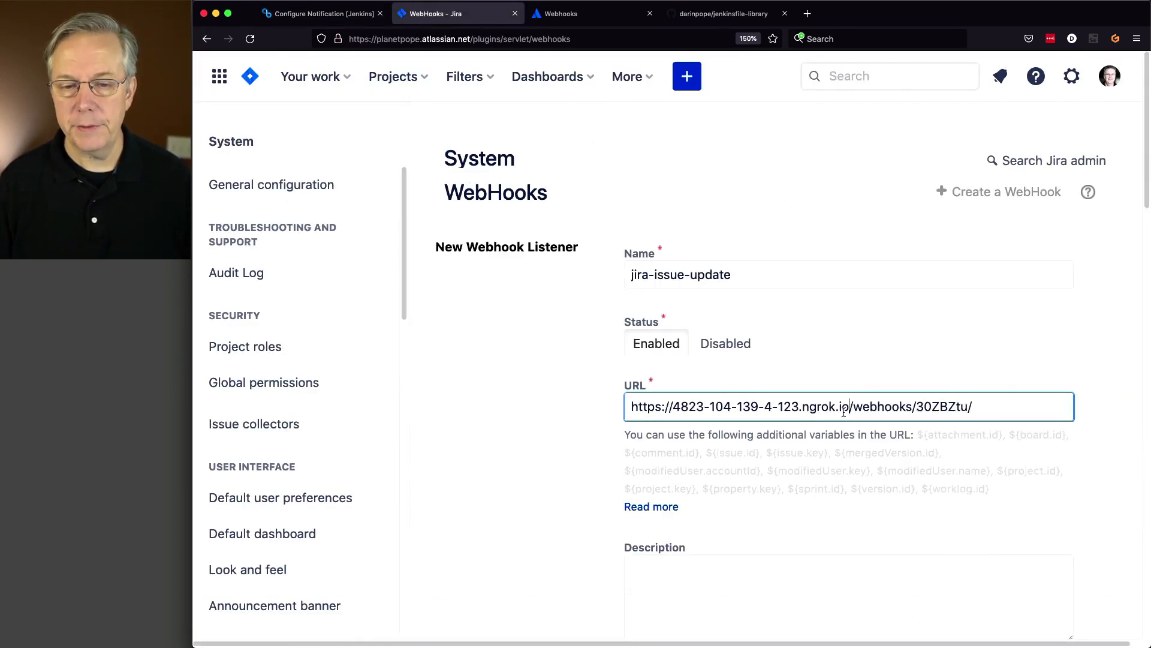
scroll(844, 412, down, 5)
scroll(796, 373, down, 2)
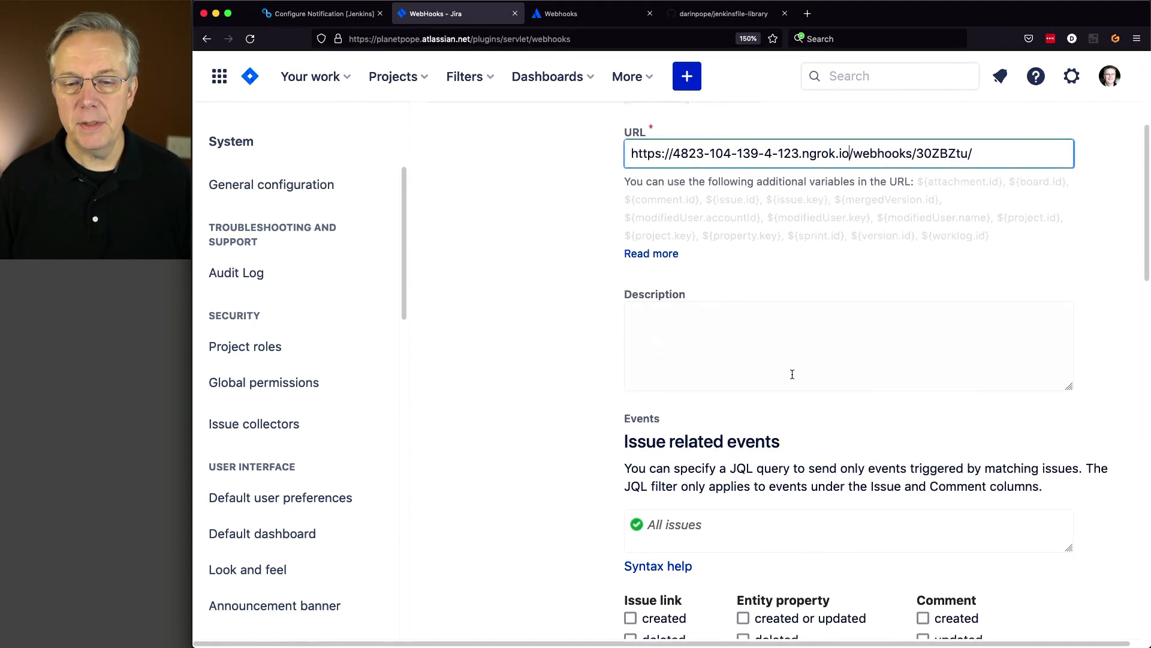
- Tick the Issue updated event for the webhook, then bring up the Atlassian webhooks docs
scroll(792, 378, down, 4)
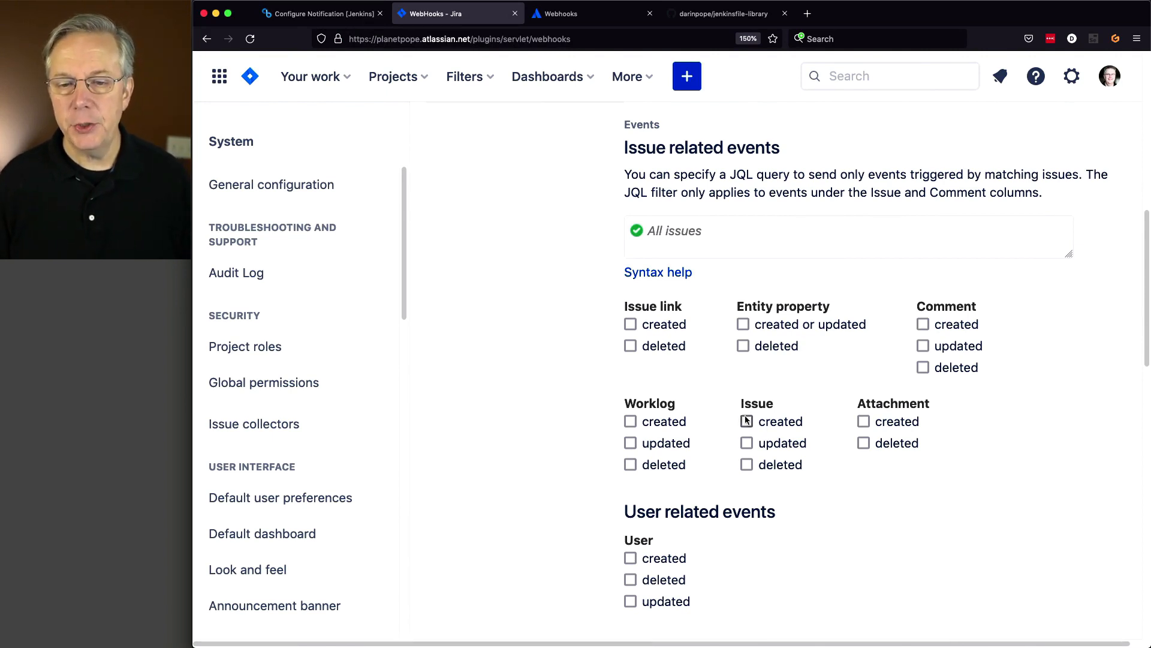
click(747, 444)
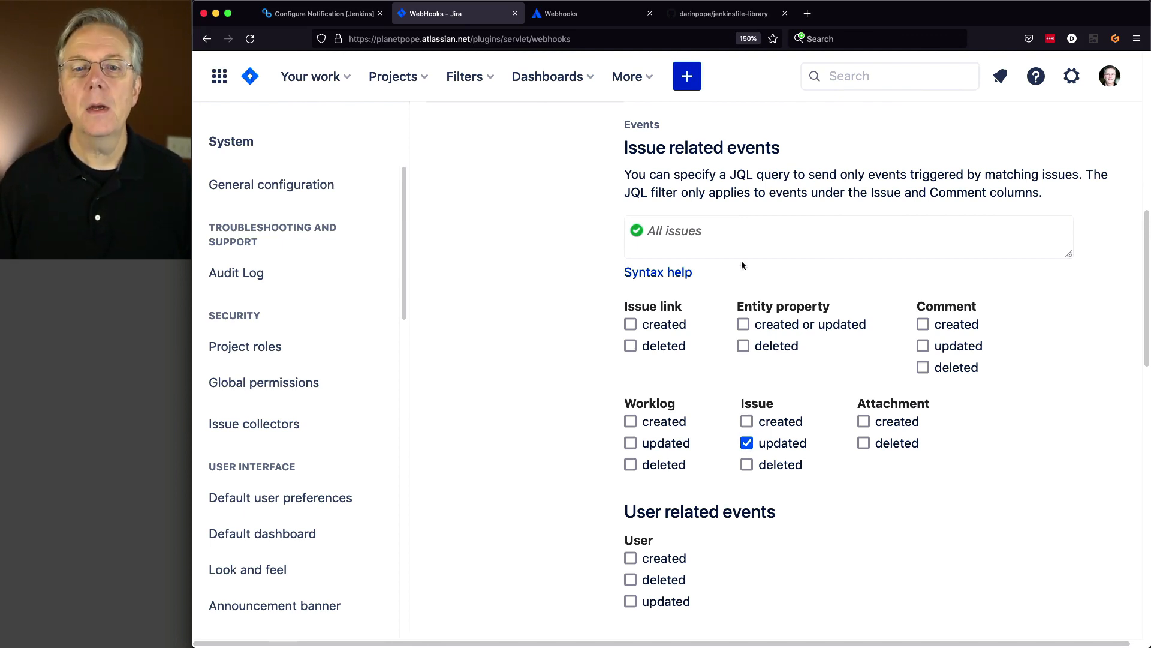
click(560, 13)
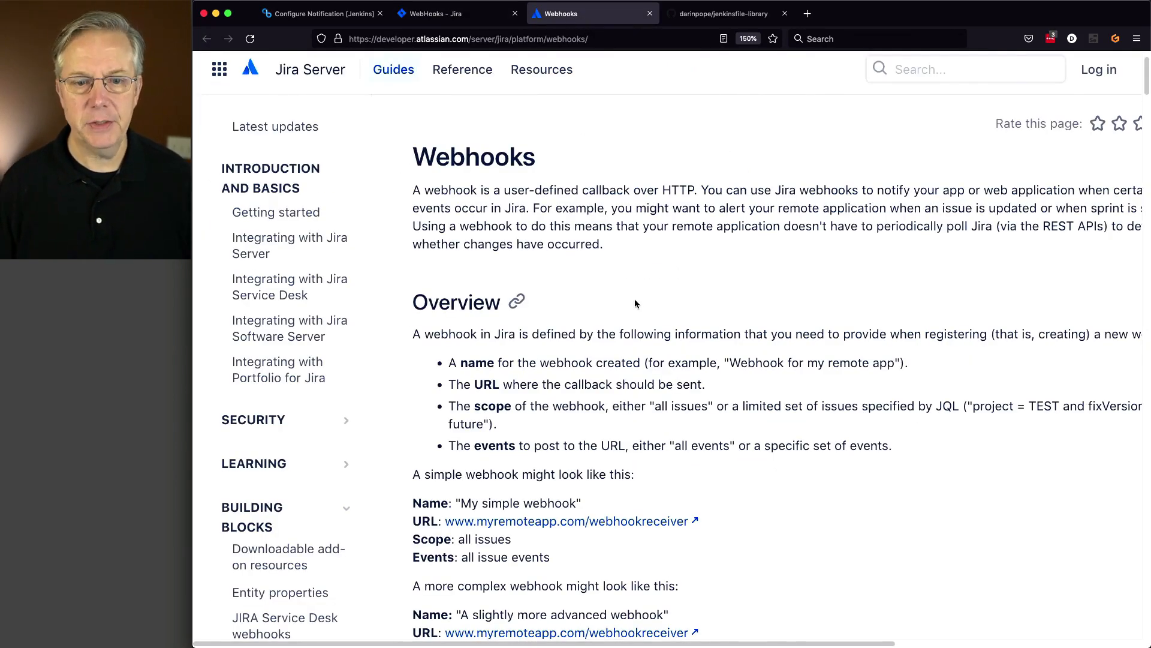
- Find jira:issue_updated in the docs' Configuring a webhook event list and highlight it
scroll(664, 385, down, 6)
scroll(664, 386, down, 17)
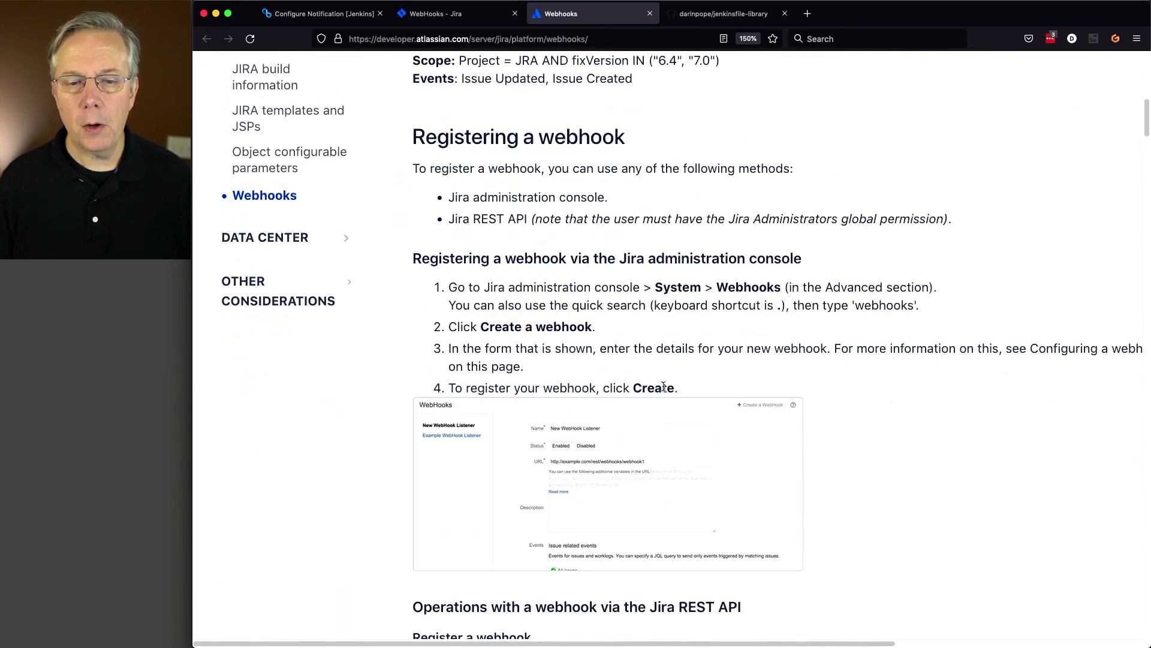
scroll(664, 390, down, 15)
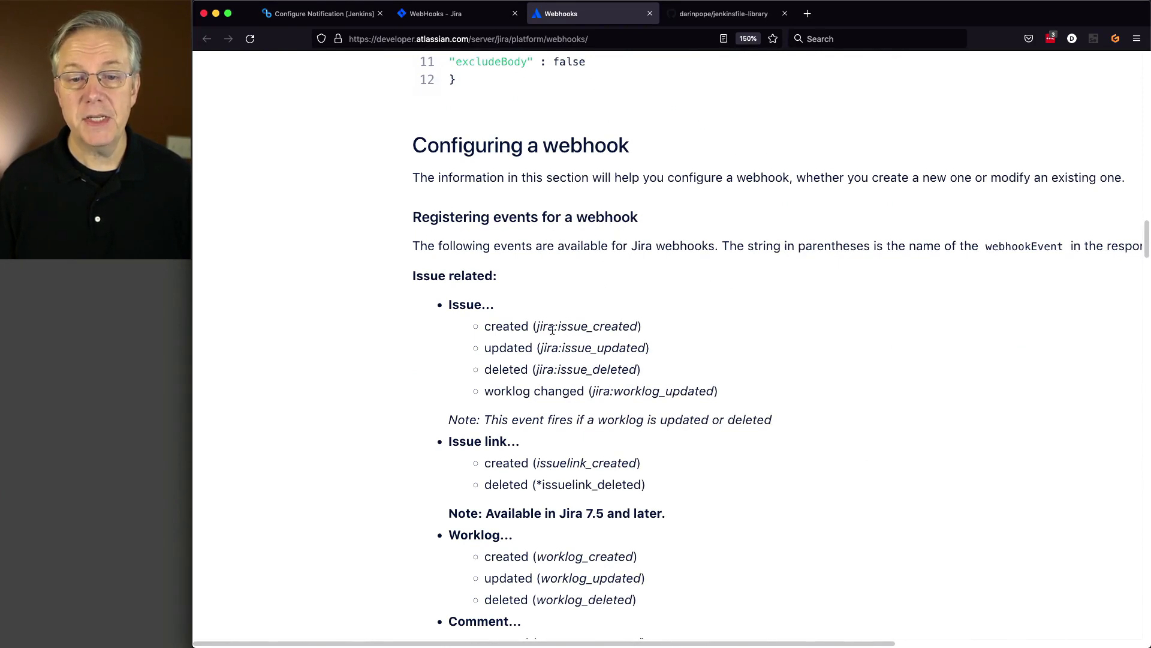
drag(542, 350, 645, 349)
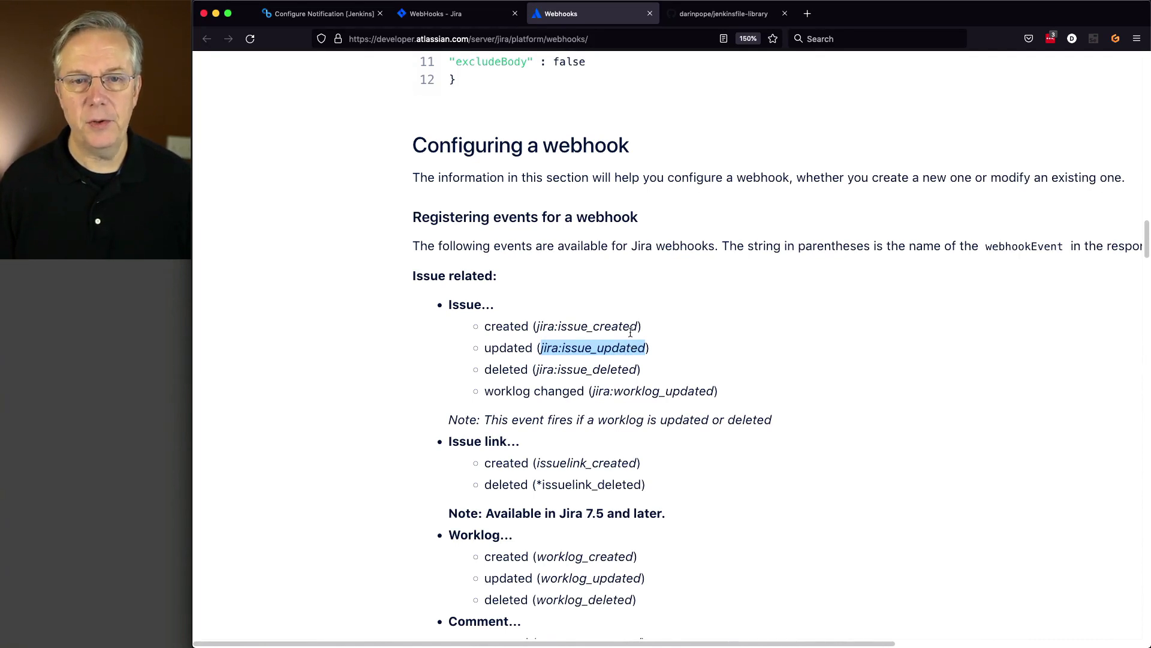
- Return to the Jira webhook form and create the jira-issue-update webhook
click(444, 23)
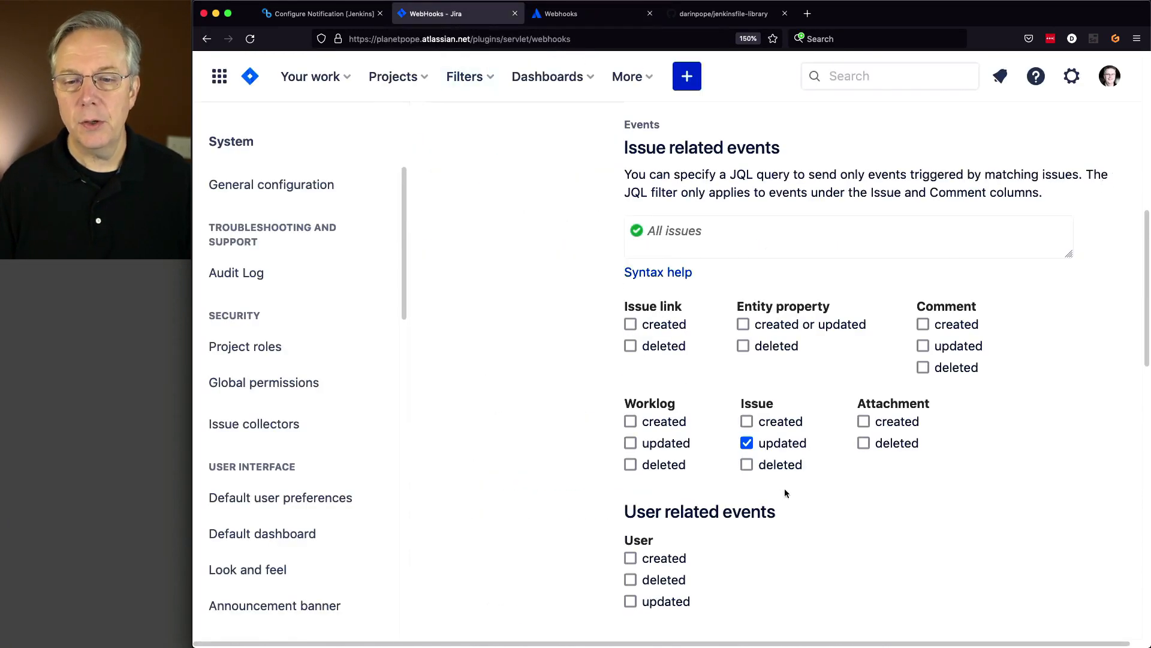
scroll(819, 509, down, 1)
scroll(820, 509, down, 10)
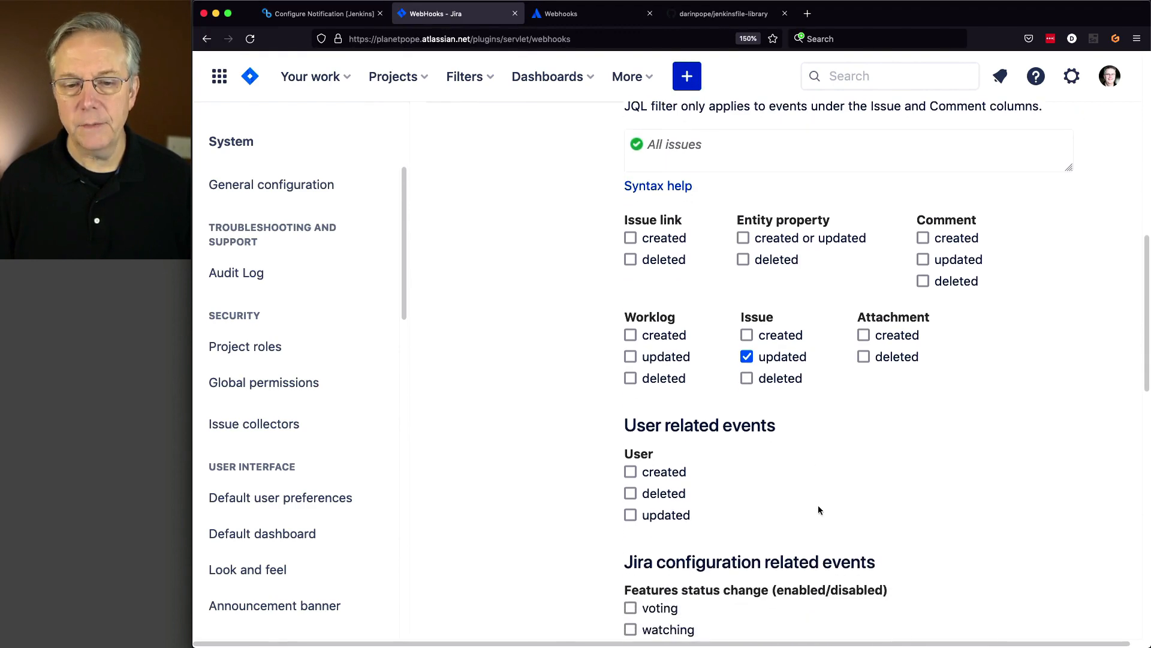
scroll(817, 510, down, 10)
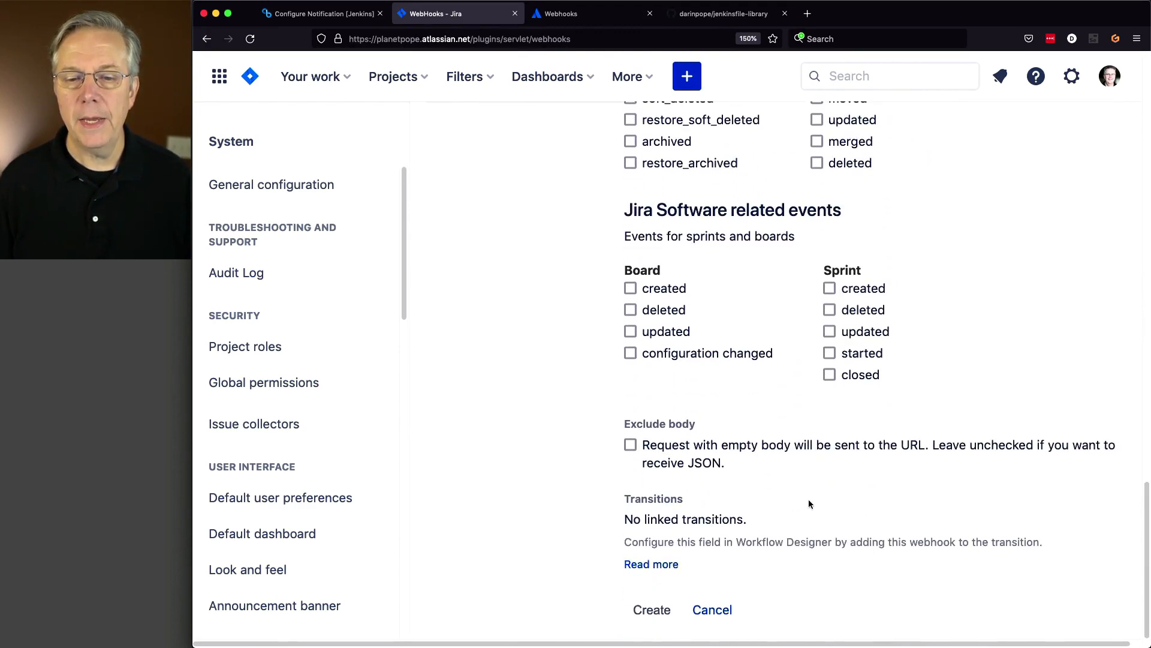
click(652, 610)
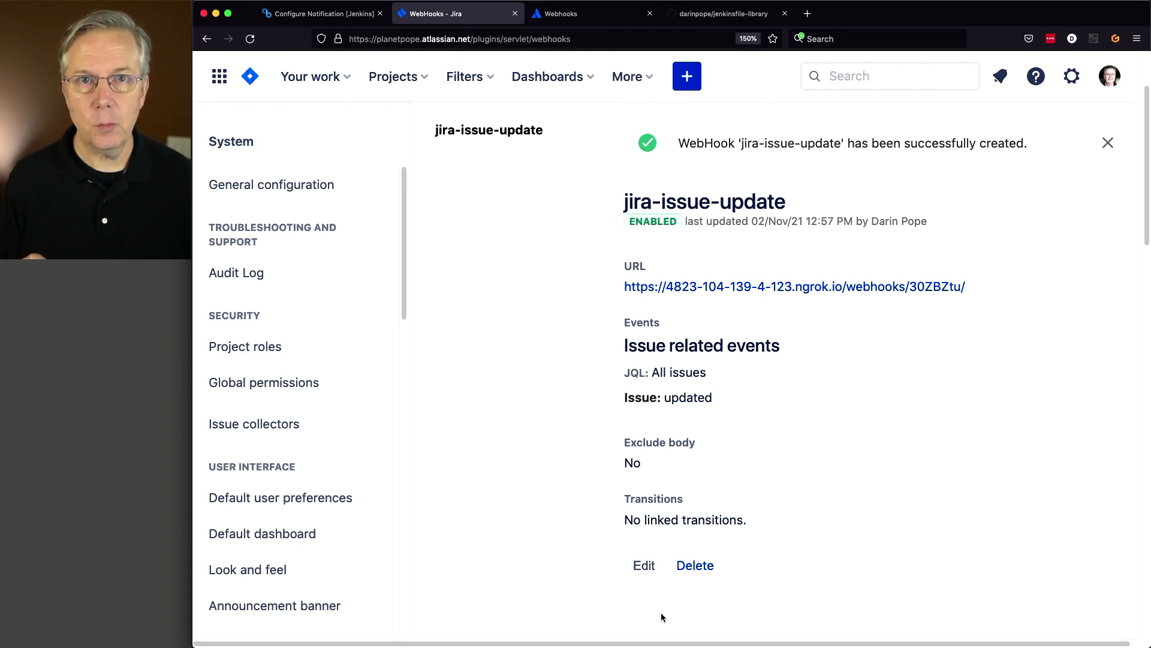
- Add the JQL filter project = Work to the webhook's issue events and save it
click(651, 569)
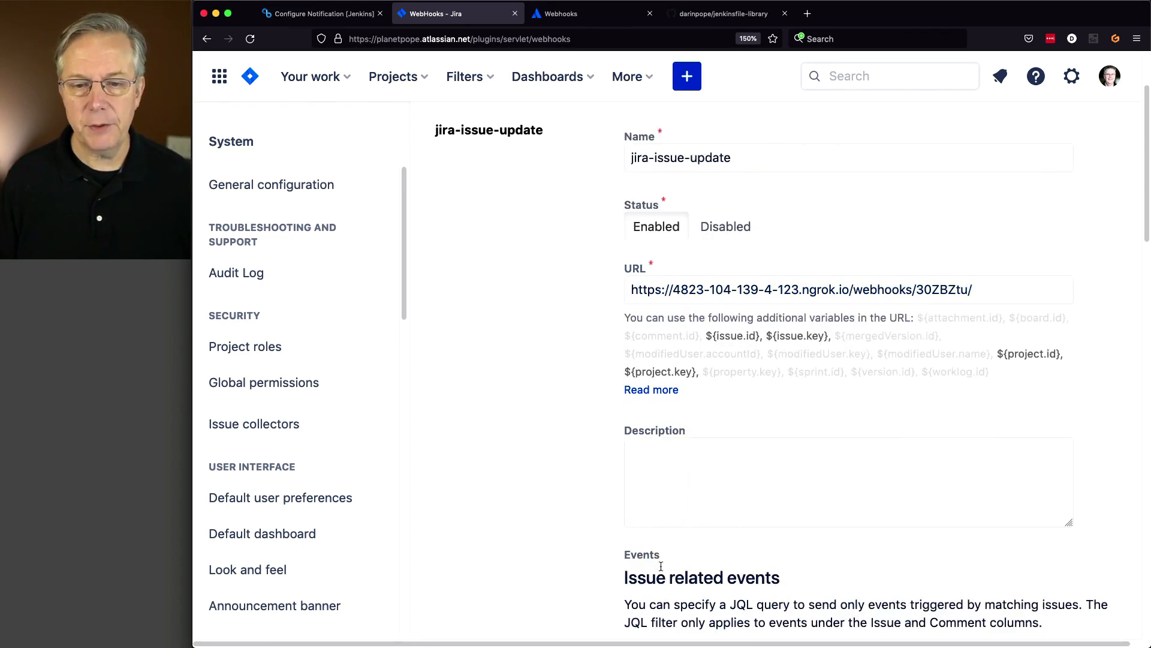
scroll(731, 526, down, 5)
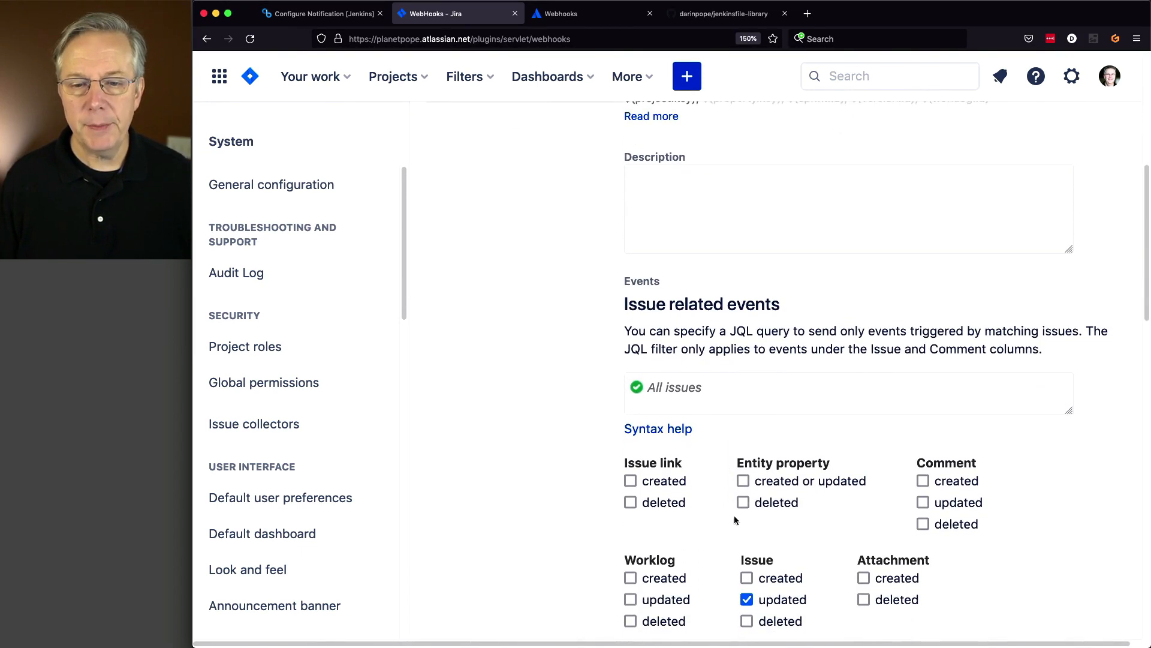
click(682, 392)
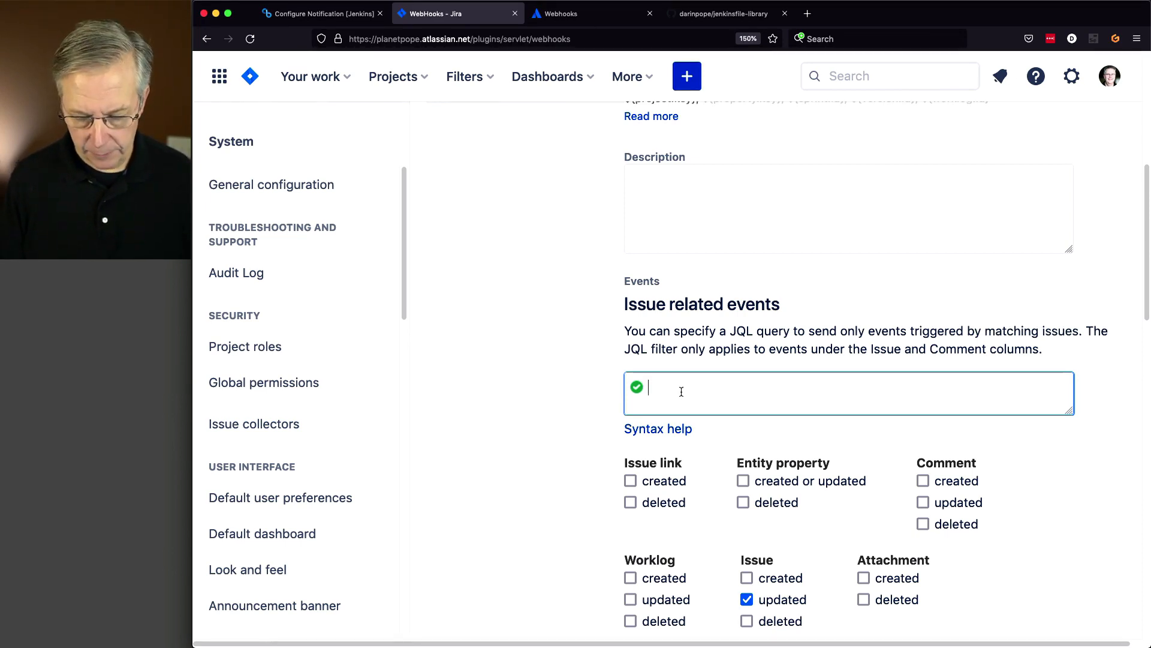
text(projec)
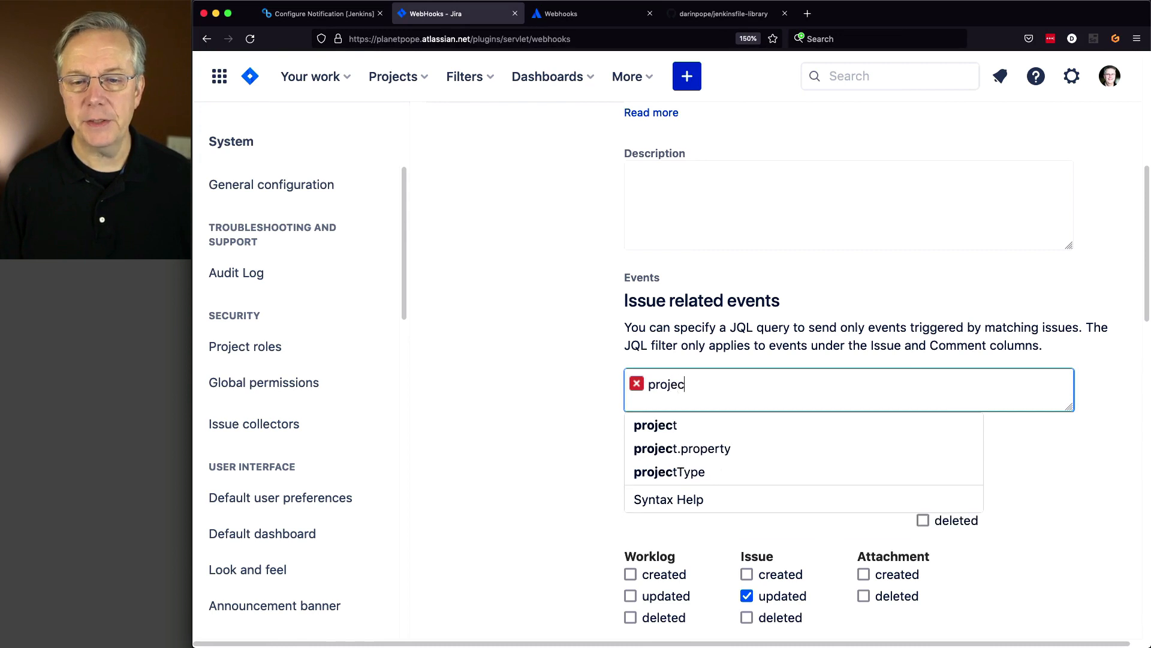
text(t)
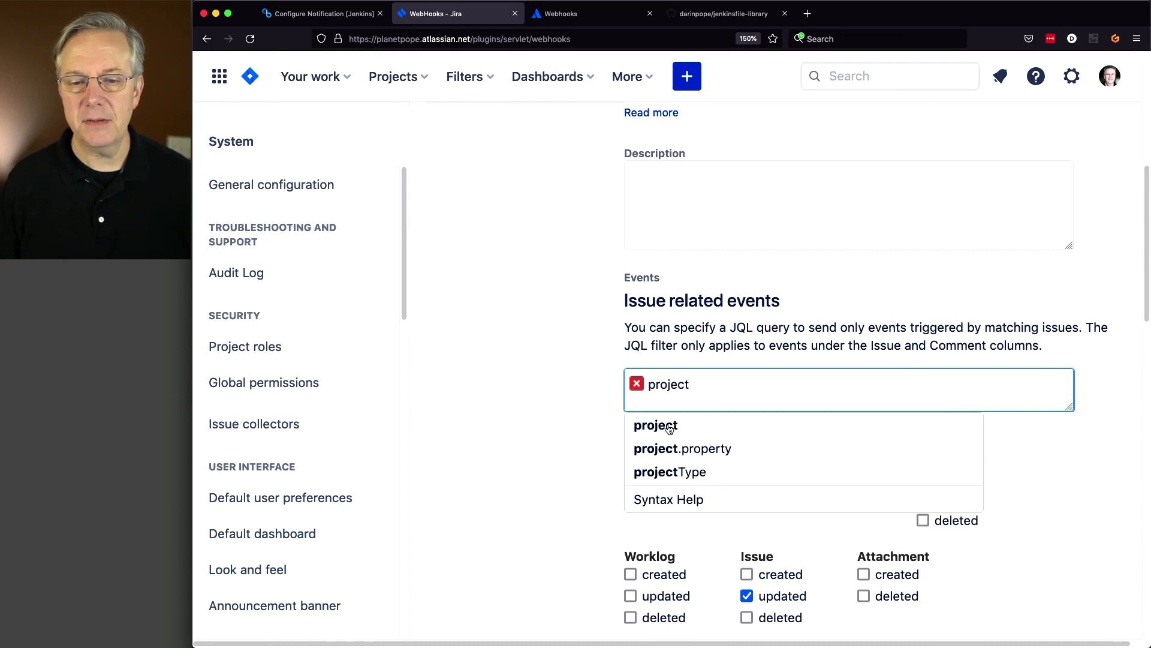
click(670, 428)
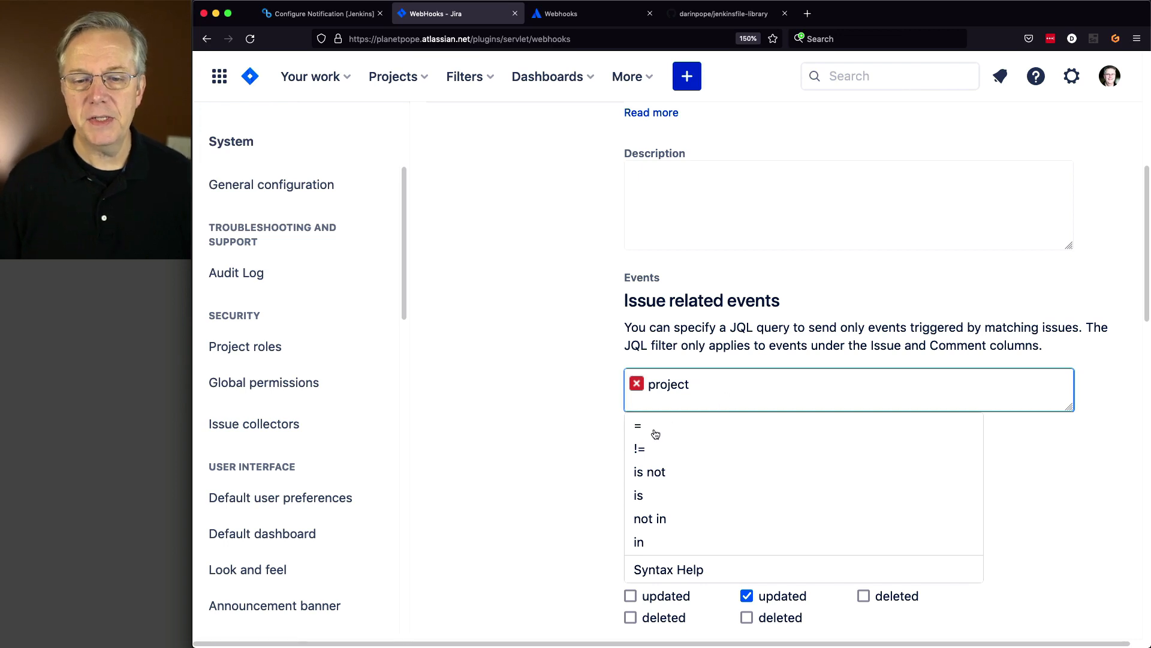
click(643, 432)
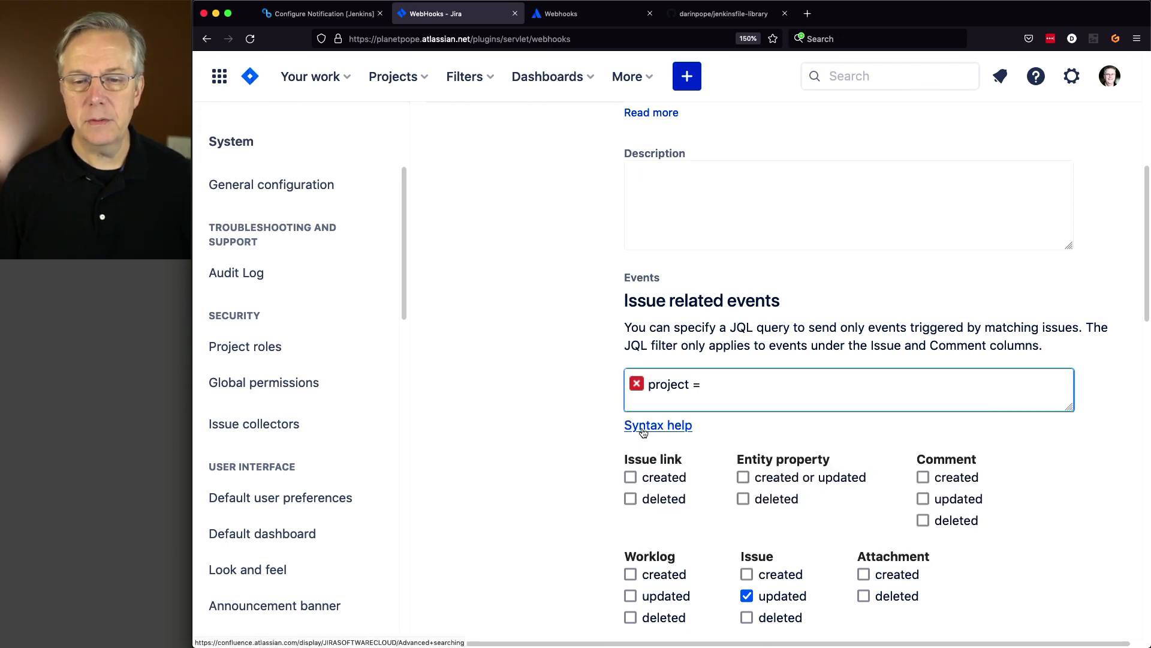
text(W)
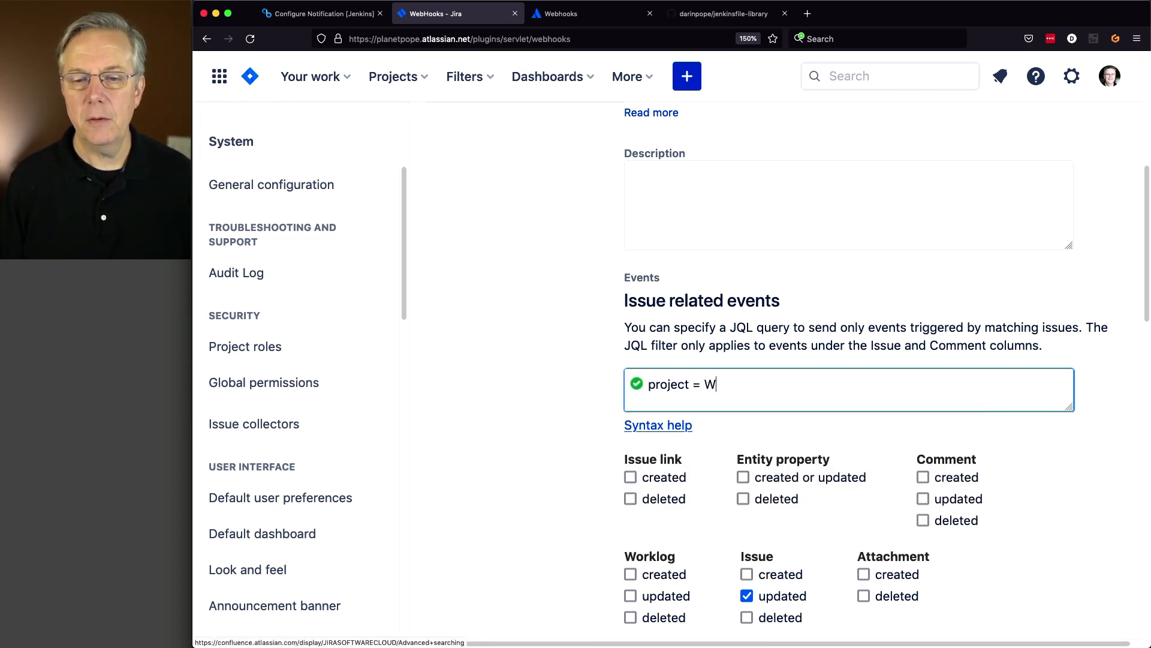
click(705, 428)
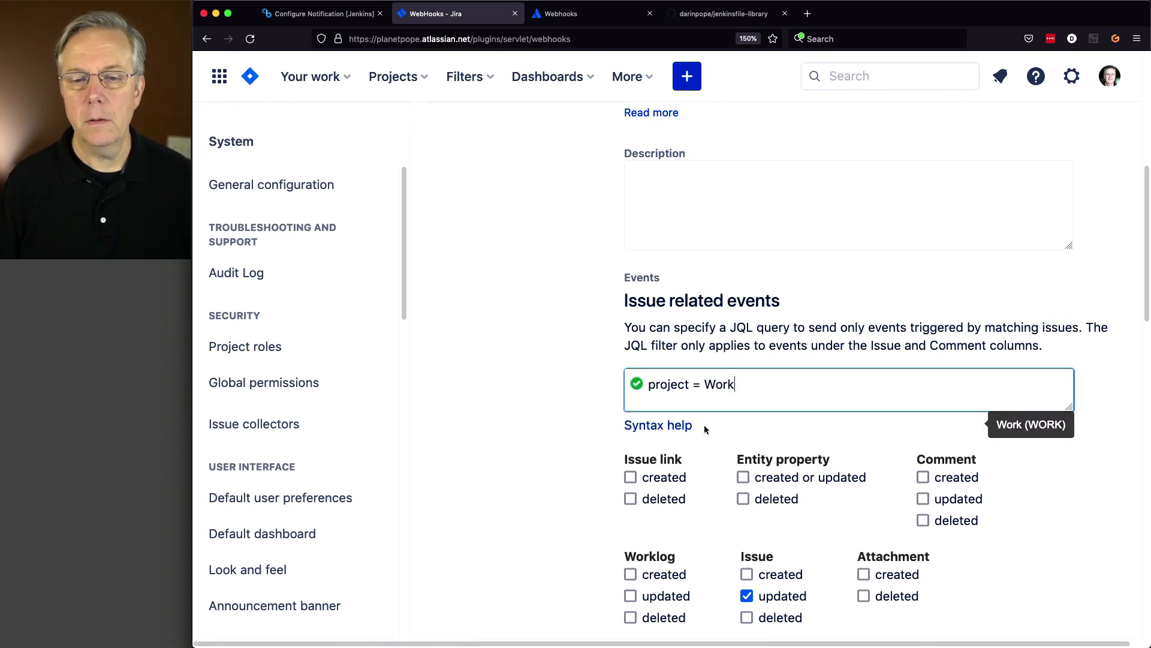
click(544, 431)
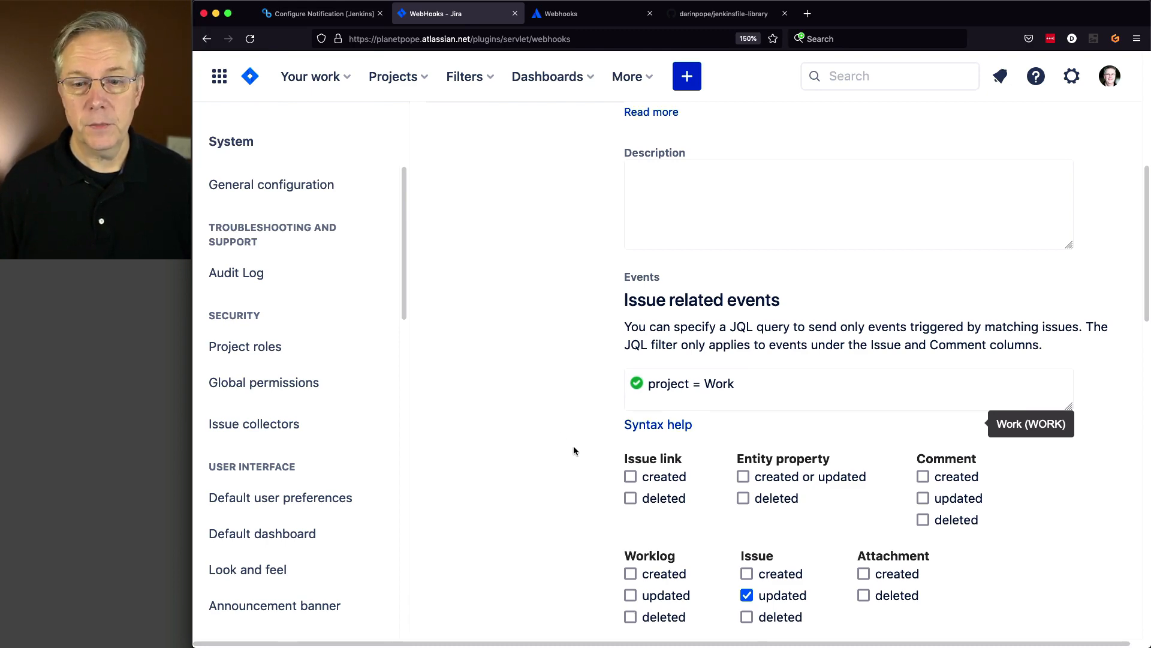
scroll(573, 447, down, 10)
scroll(572, 452, down, 3)
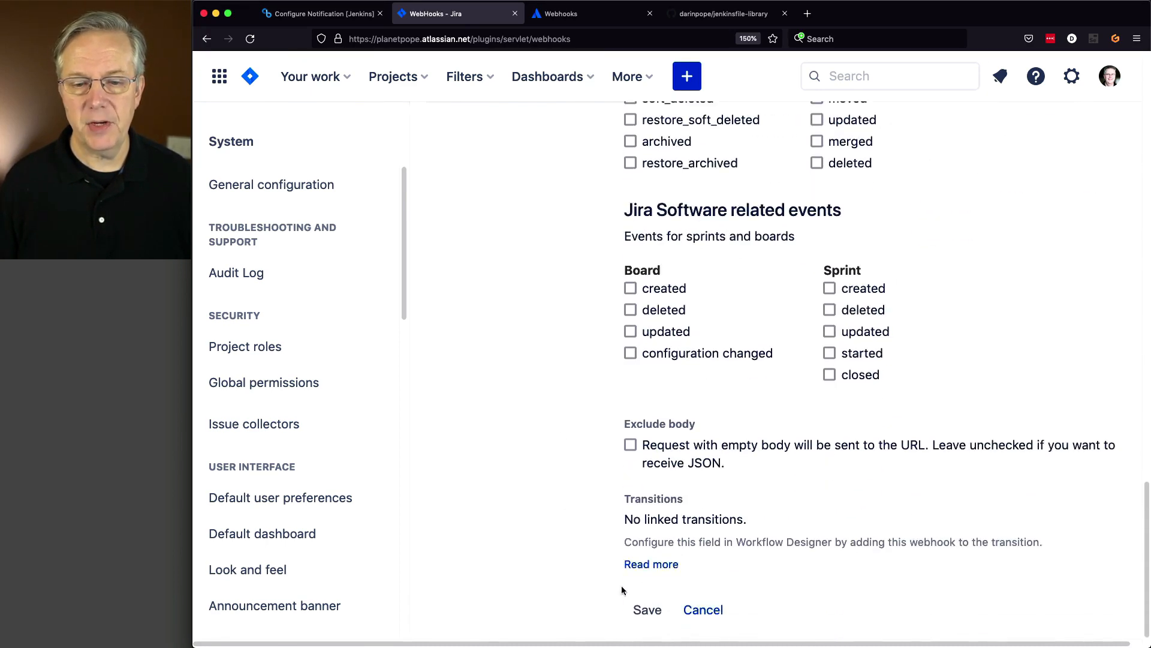
click(646, 610)
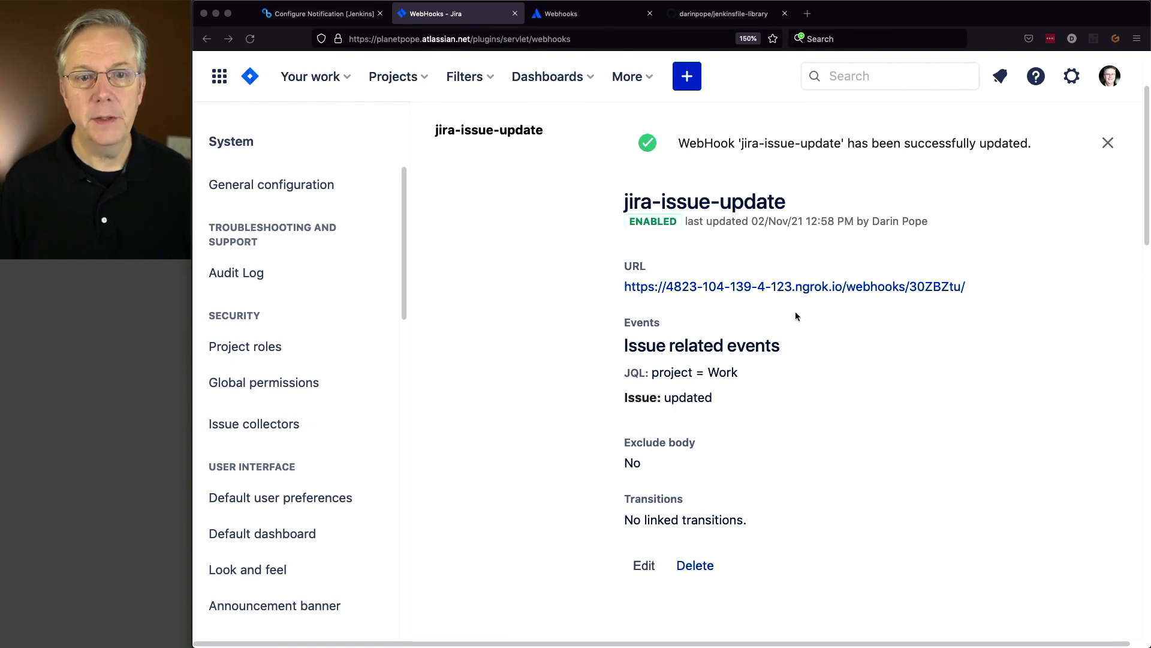
- On controller cm1, create a Pipeline job named jira-issue-updated
click(320, 14)
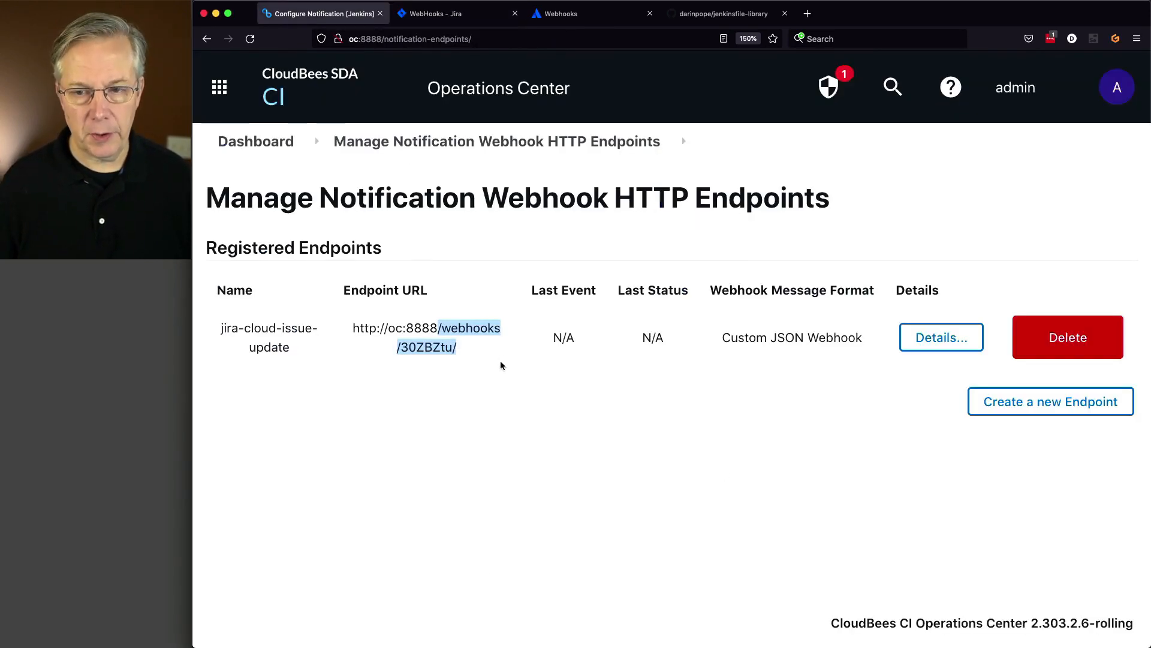
click(255, 142)
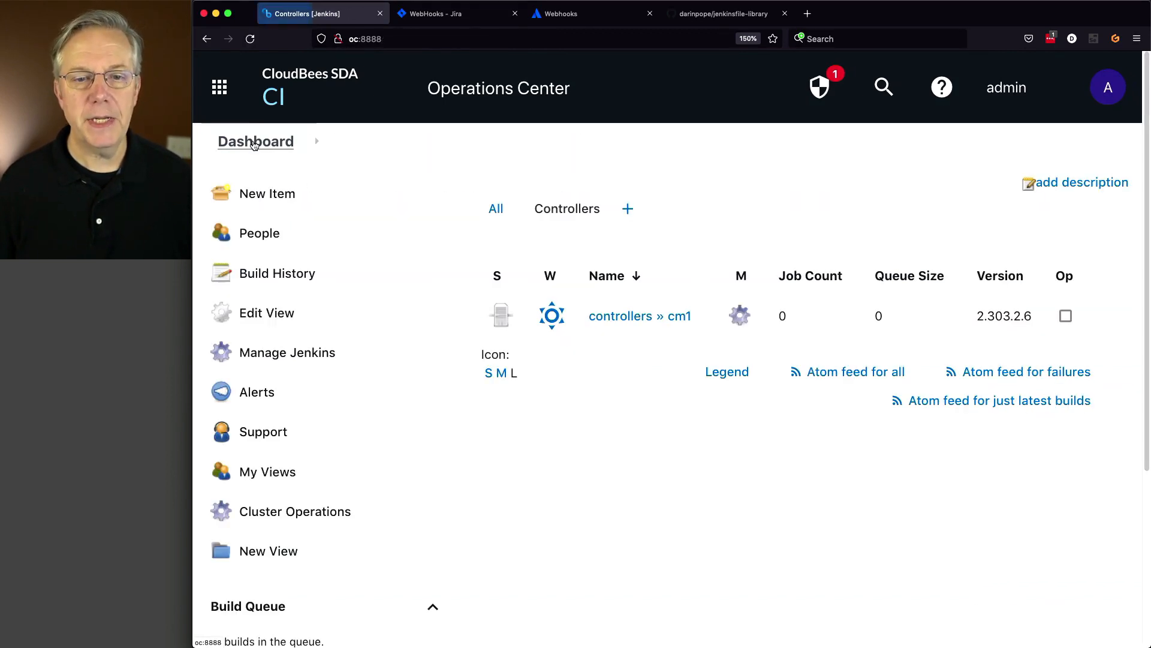
click(649, 315)
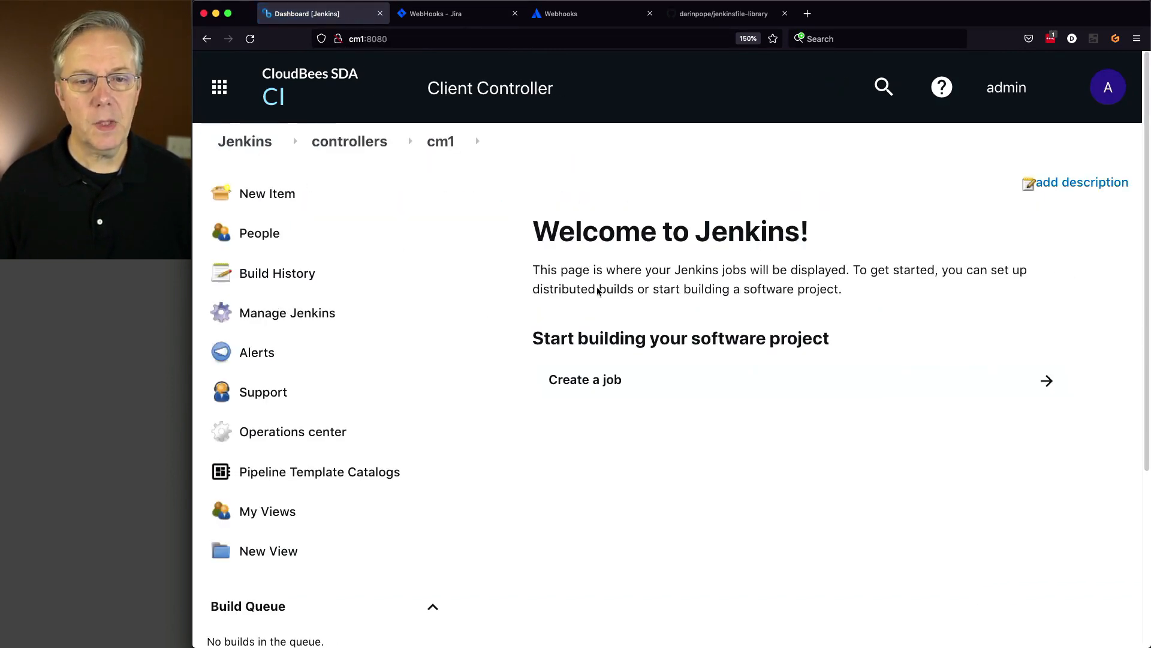
click(276, 198)
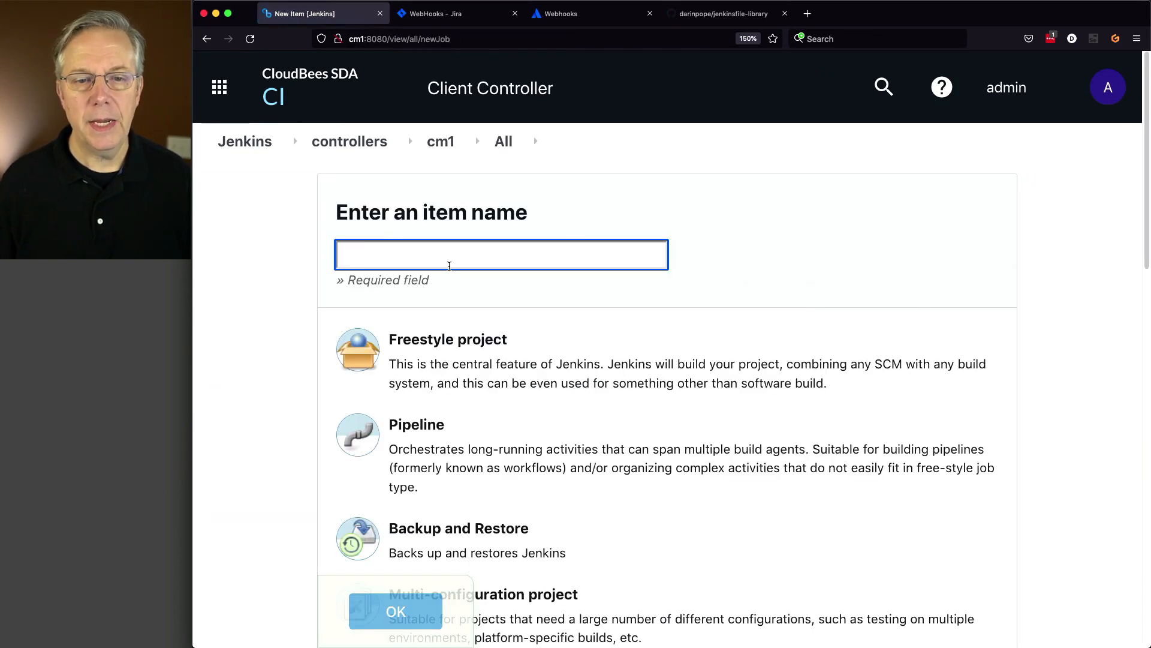
text(jira-issue-updated)
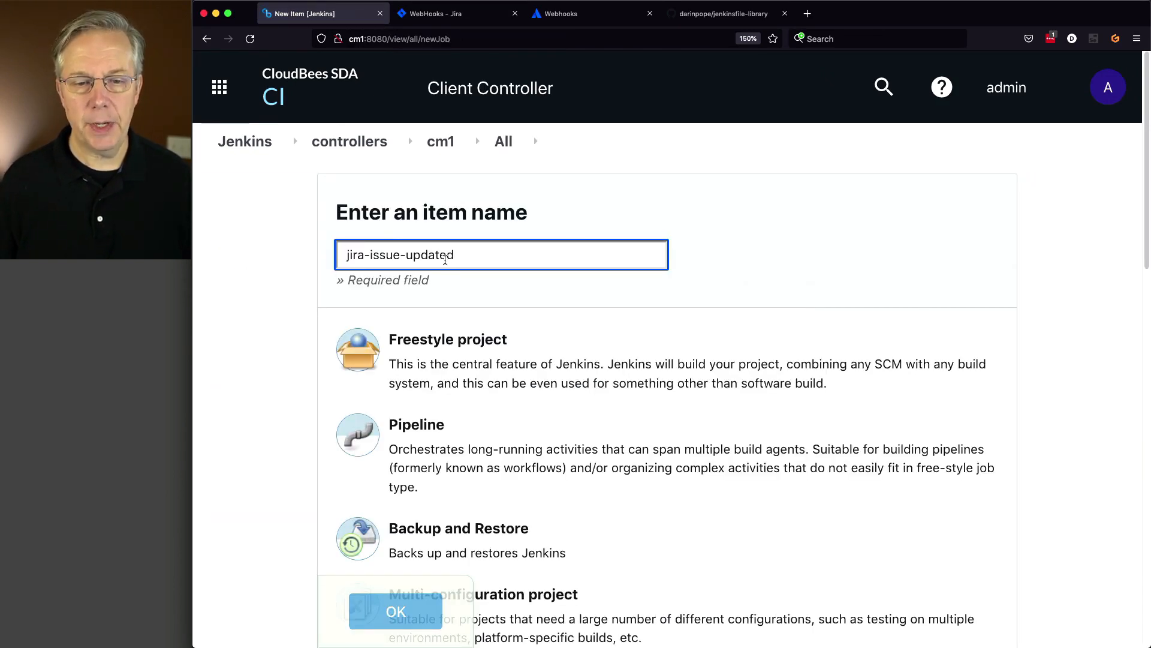
click(430, 444)
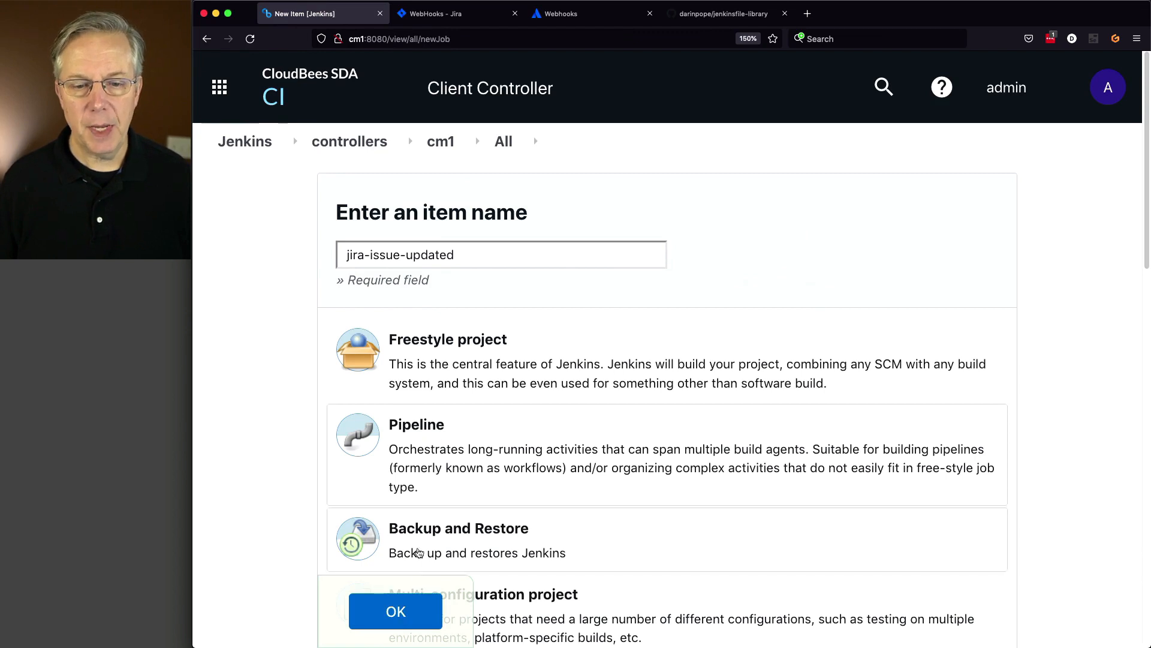
click(420, 610)
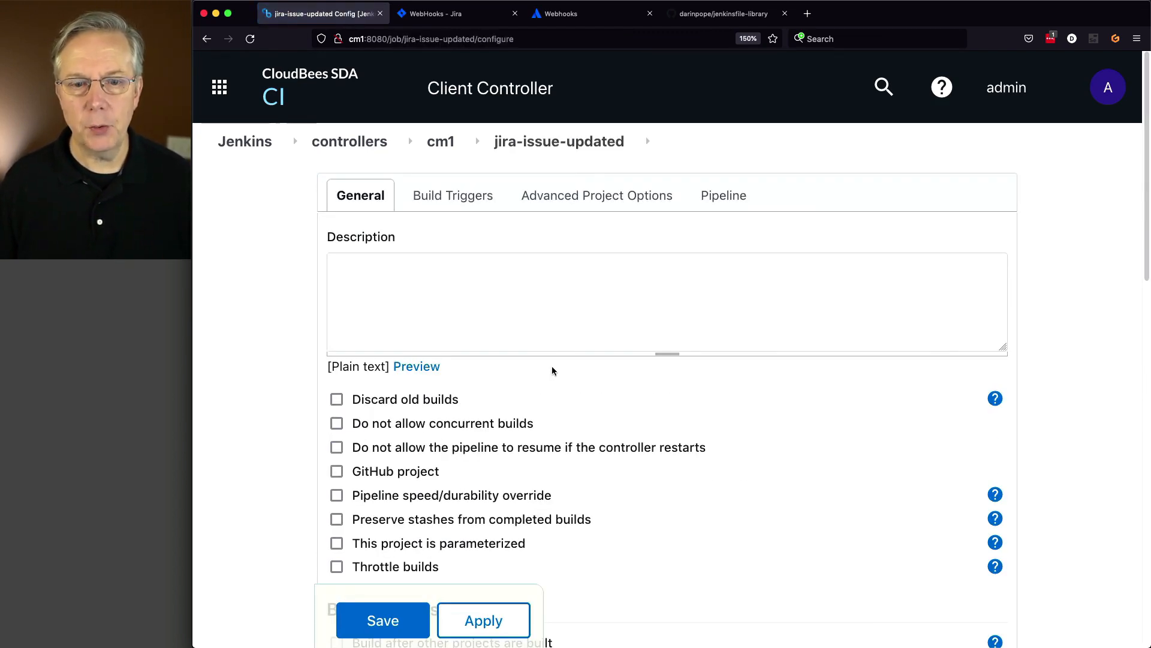
- Define the pipeline as Pipeline script from SCM using Git and the jenkinsfile-library repository URL
scroll(546, 387, down, 3)
scroll(548, 389, down, 10)
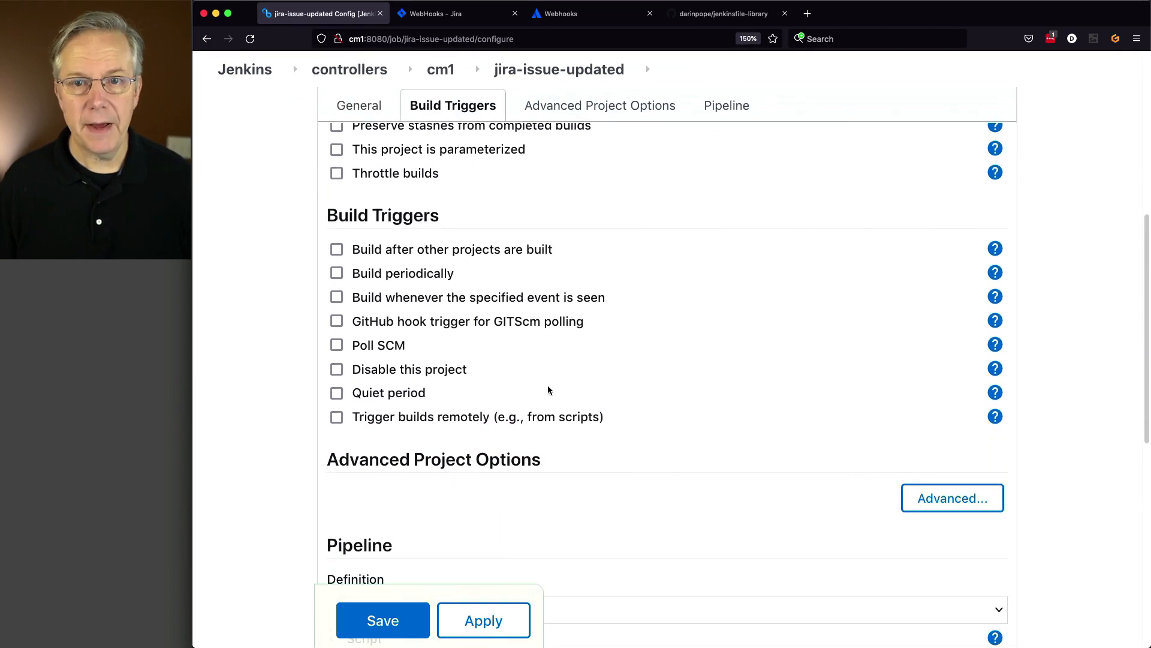
scroll(547, 389, down, 5)
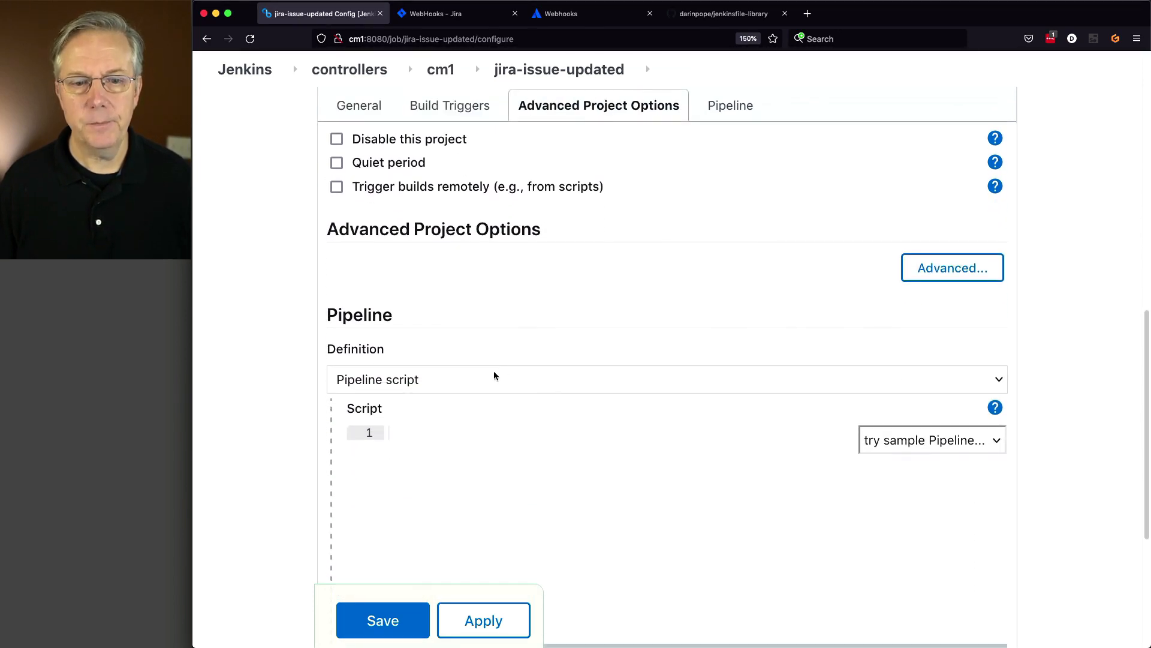
click(494, 377)
click(497, 394)
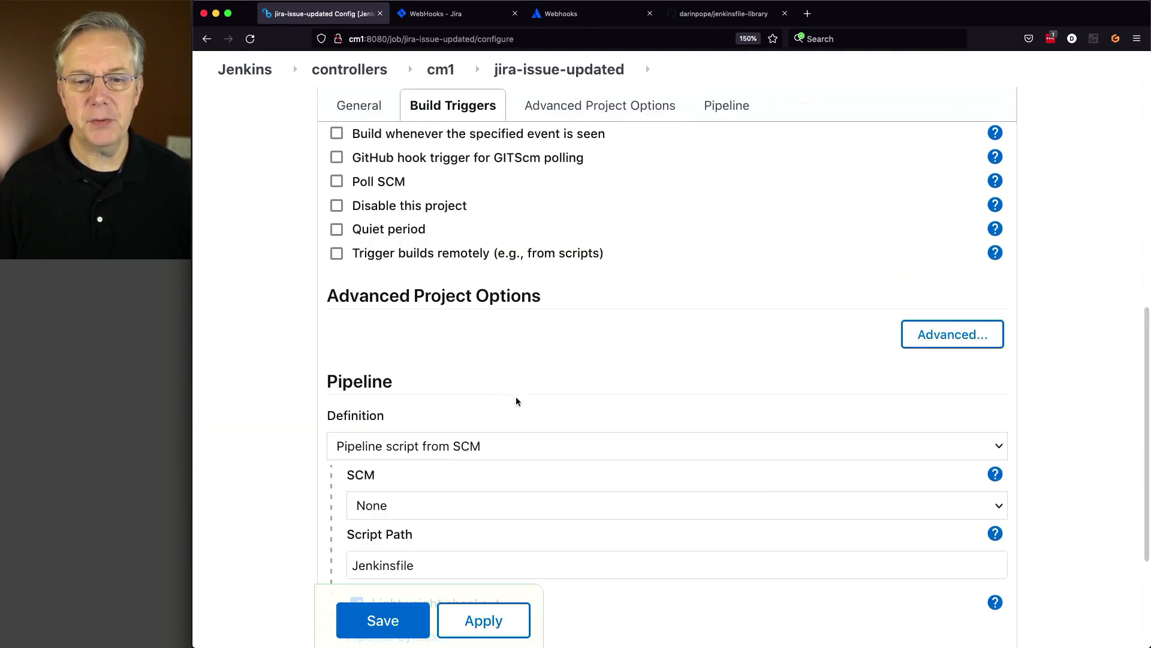
click(551, 507)
click(547, 520)
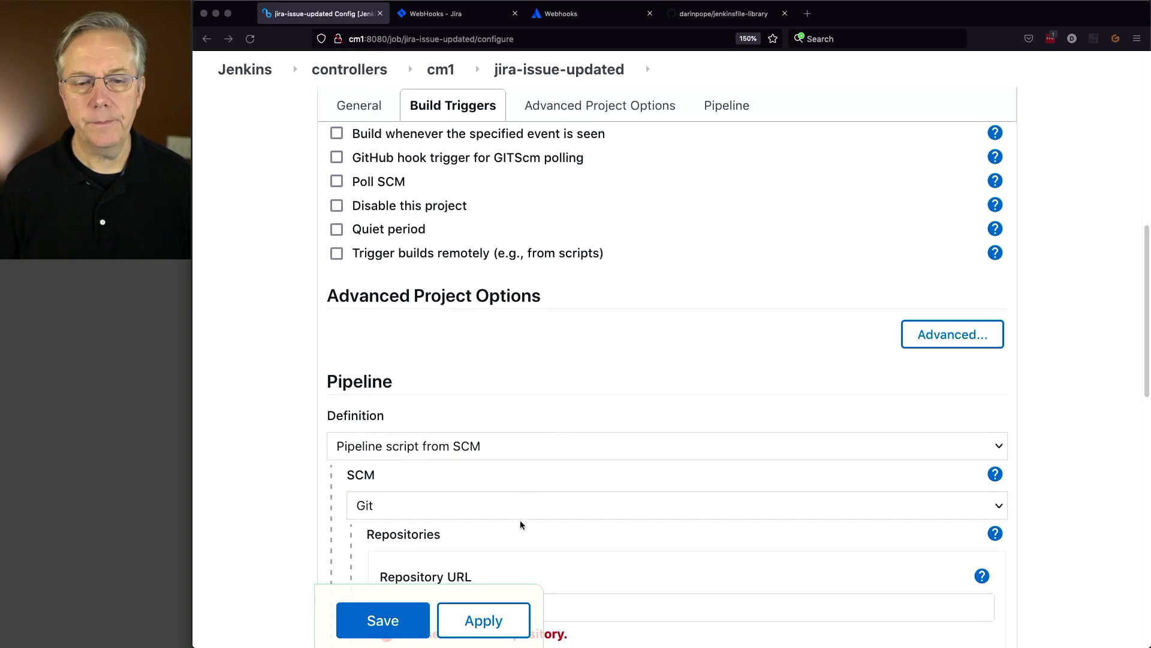
scroll(520, 520, down, 3)
click(493, 436)
key(super+v)
key(Tab)
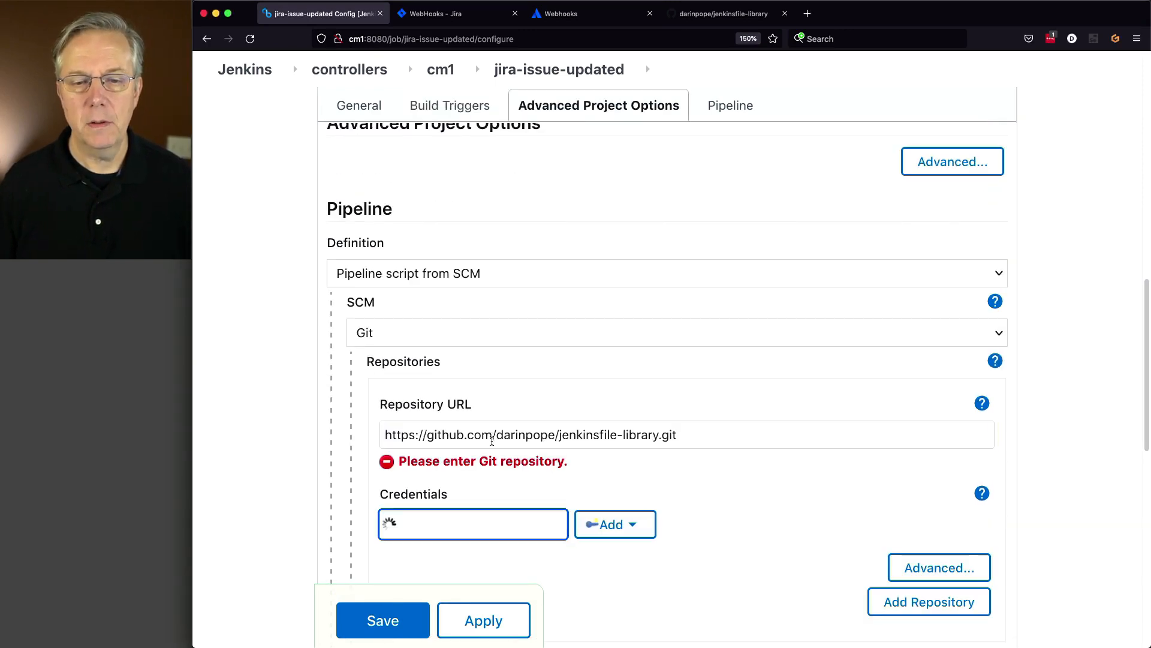
scroll(496, 447, down, 4)
- Set branch */main and Script Path Jenkinsfile-jira-issue-updated, then save the pipeline
click(486, 484)
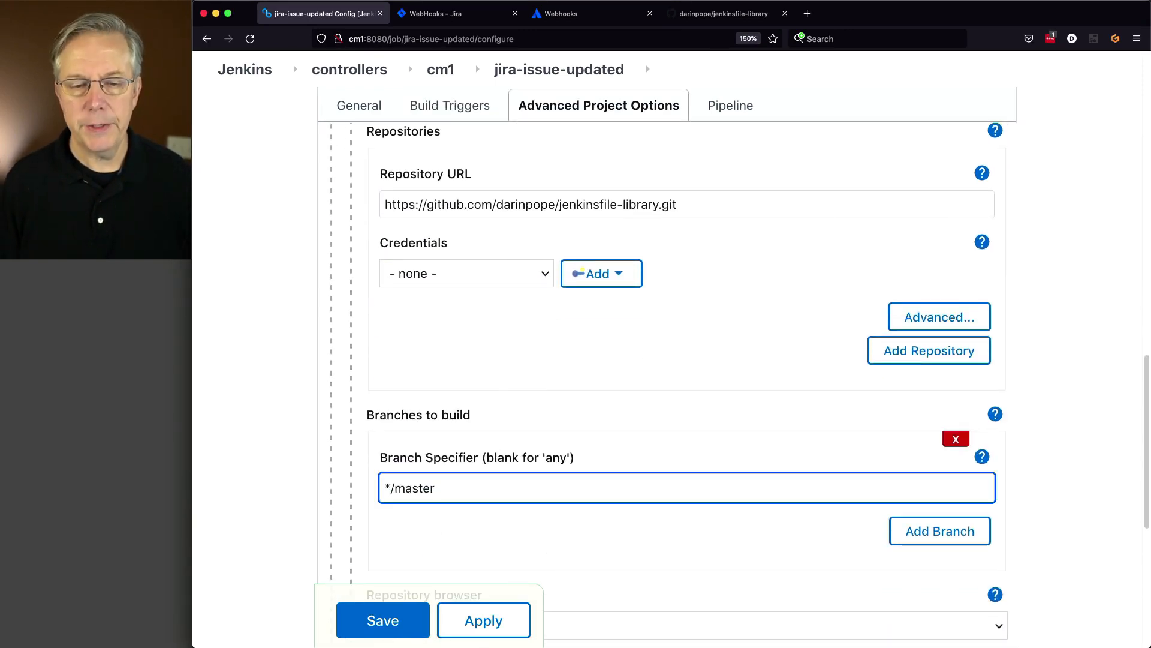
key(BackSpace)
key(BackSpace)
key(BackSpace)
key(BackSpace)
text(in)
key(Tab)
scroll(500, 477, down, 1)
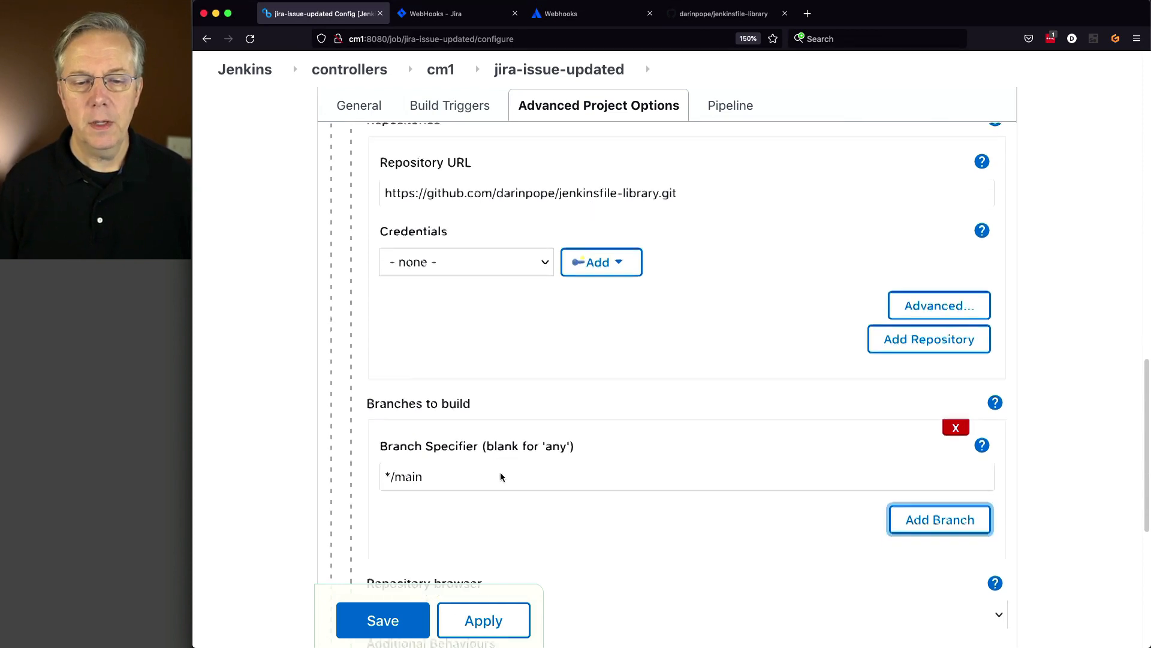
scroll(501, 477, down, 6)
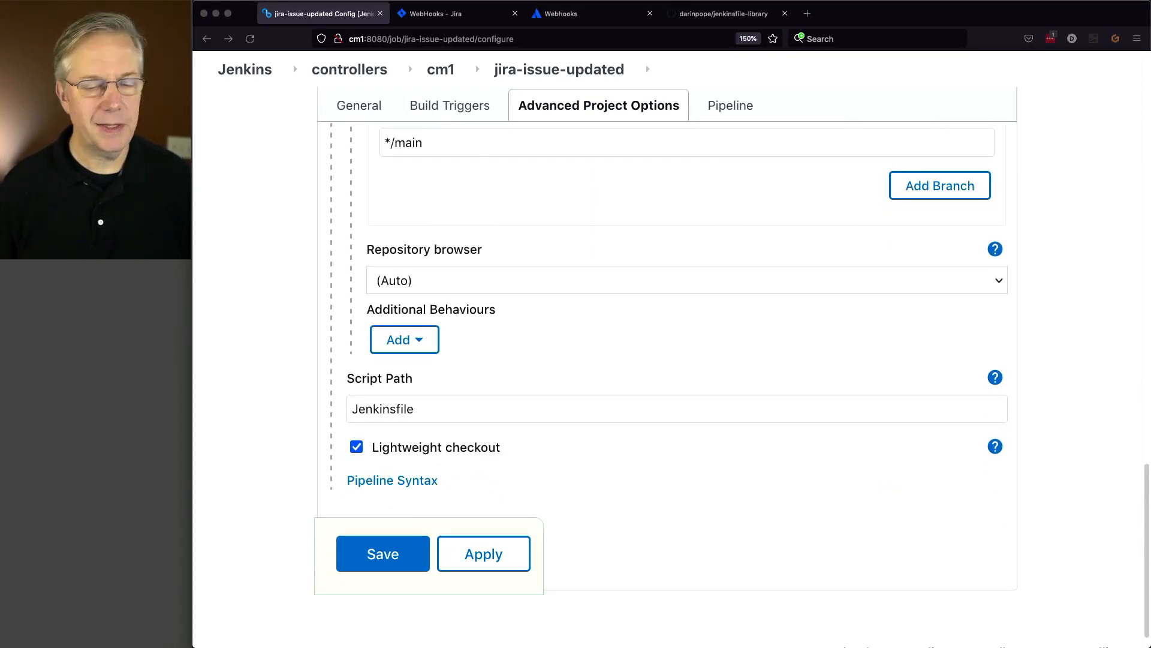
click(447, 406)
drag(447, 406, 329, 399)
text(Jenkinsfile-jira-issue-updated)
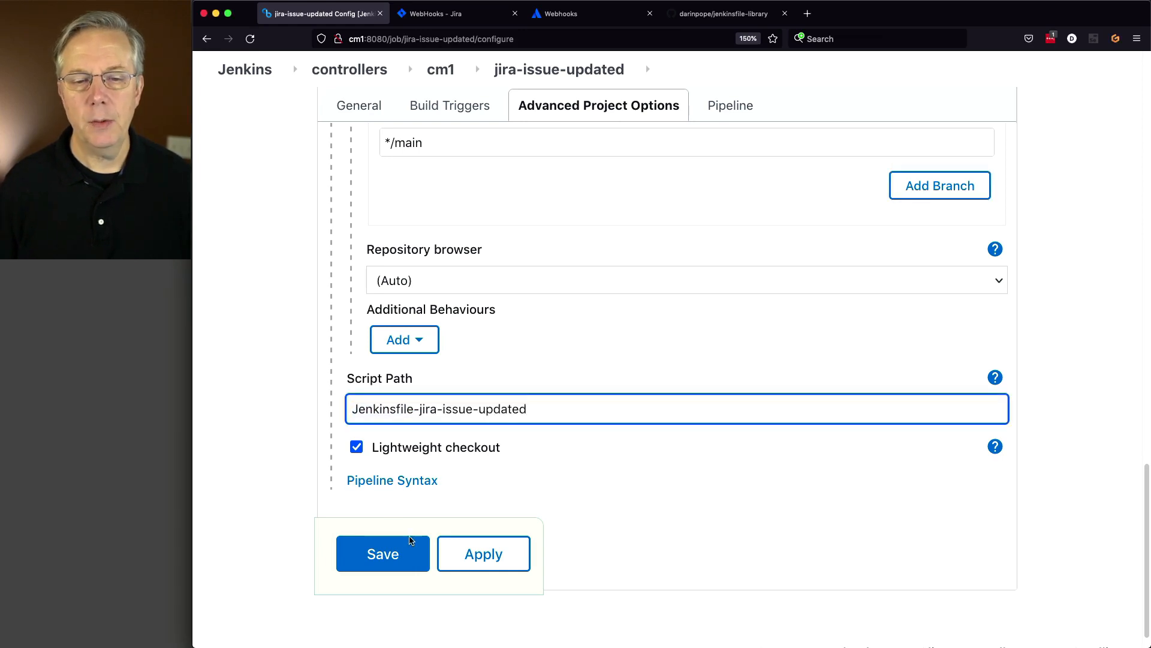
click(410, 540)
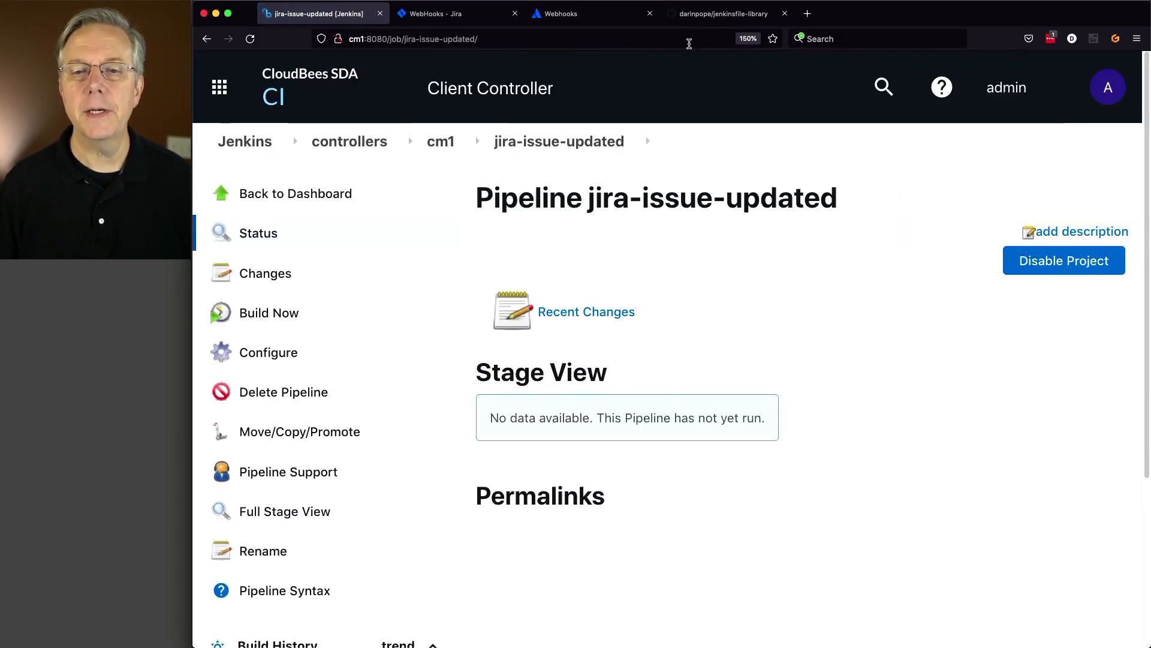
- Open Jenkinsfile-jira-issue-updated on GitHub and highlight webhookEvent== in its trigger line
click(700, 17)
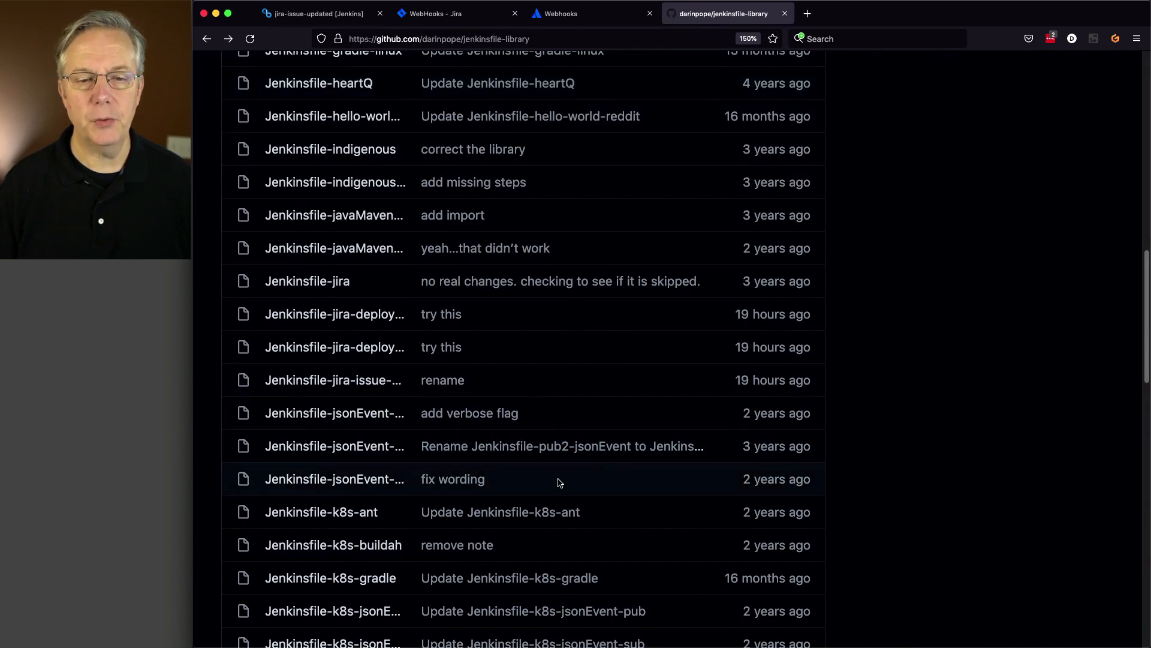
click(344, 380)
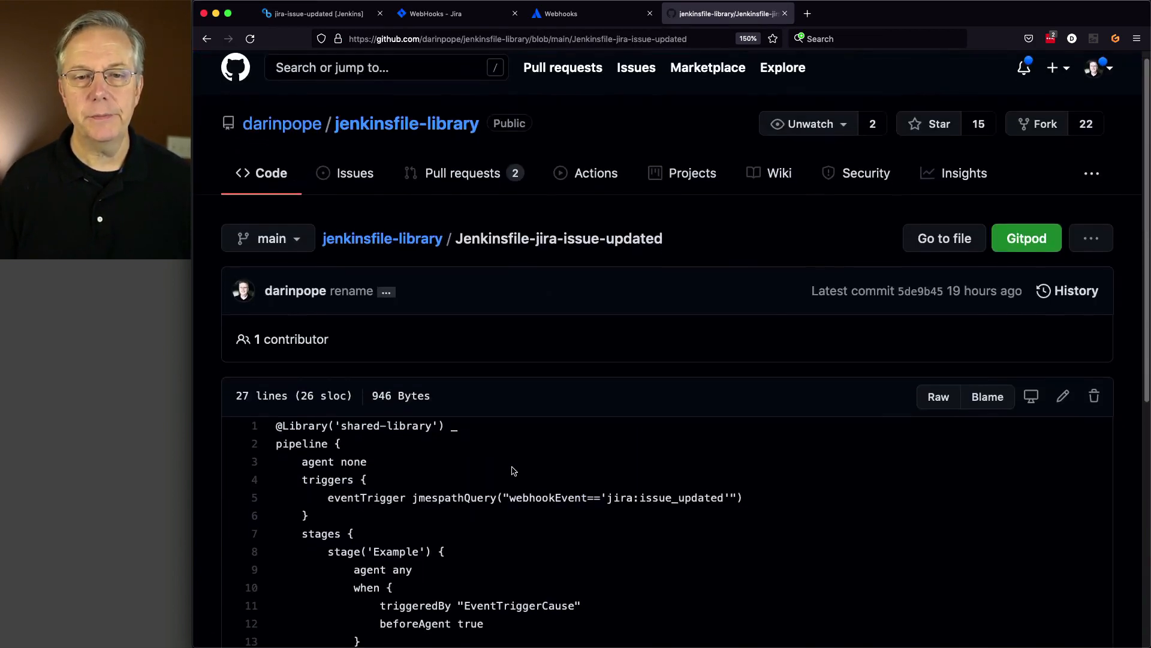
scroll(513, 471, down, 3)
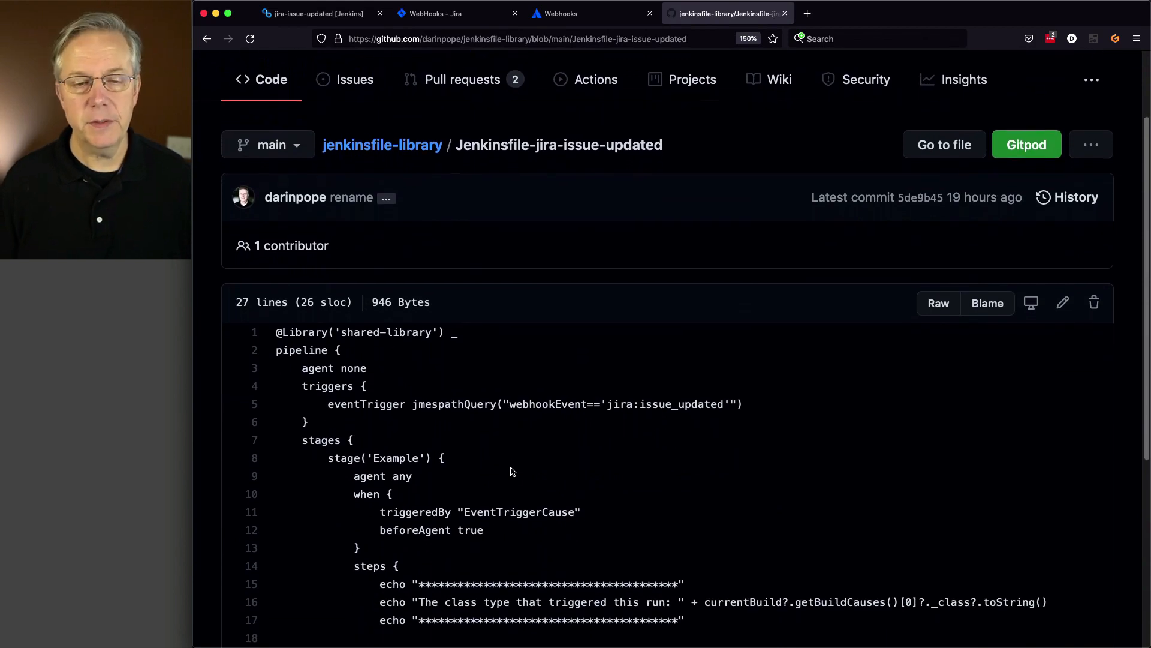
scroll(513, 471, down, 6)
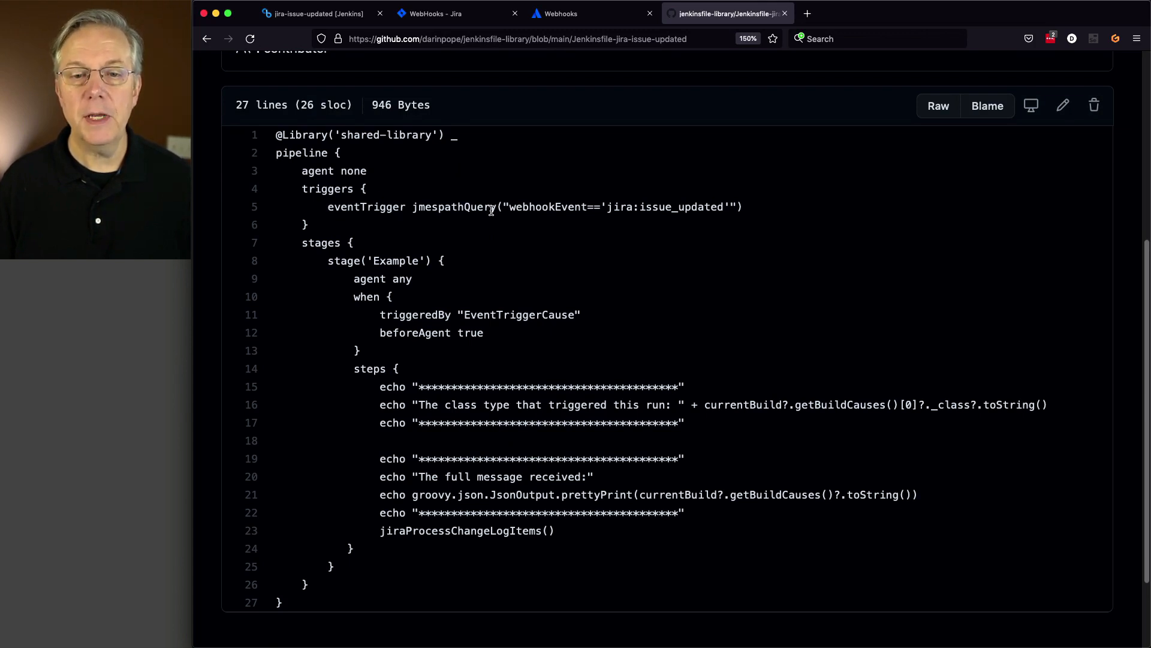
drag(506, 208, 601, 210)
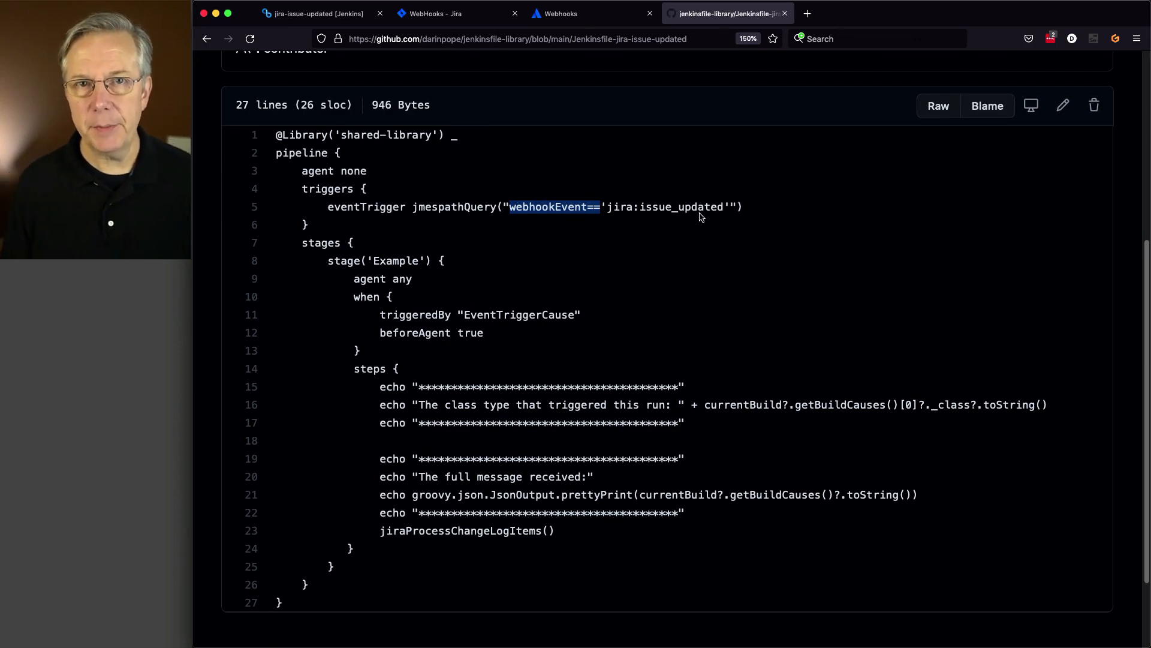
- Compare the jira:issue_updated event and webhookEvent field between the webhooks docs and the Jenkinsfile
click(583, 20)
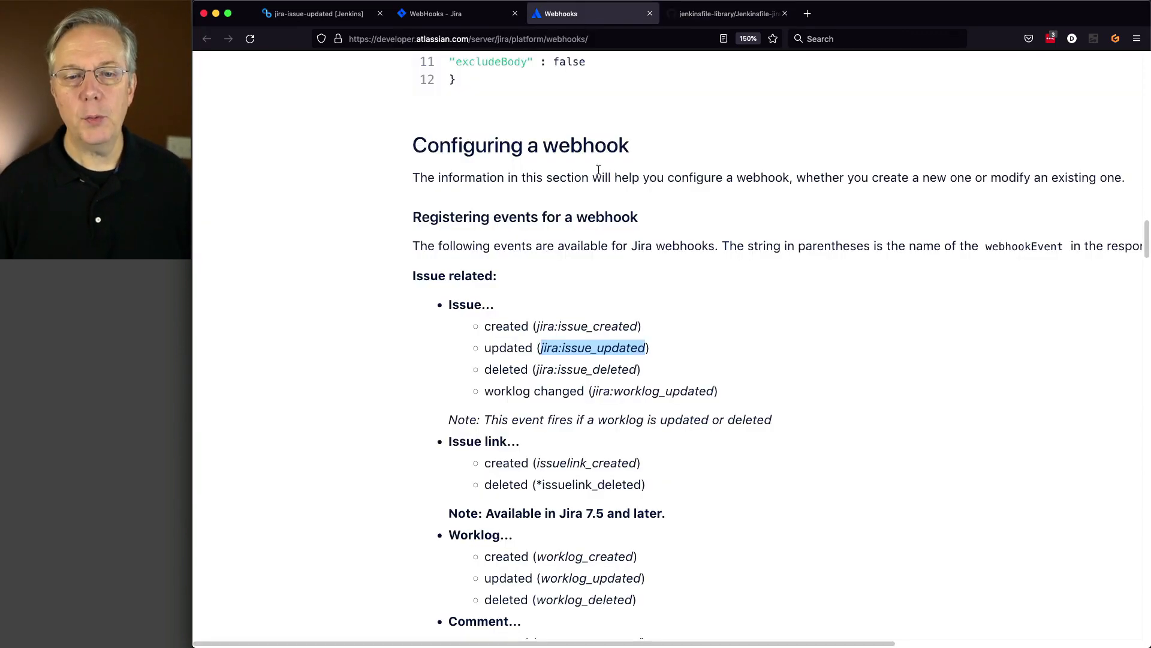
click(697, 335)
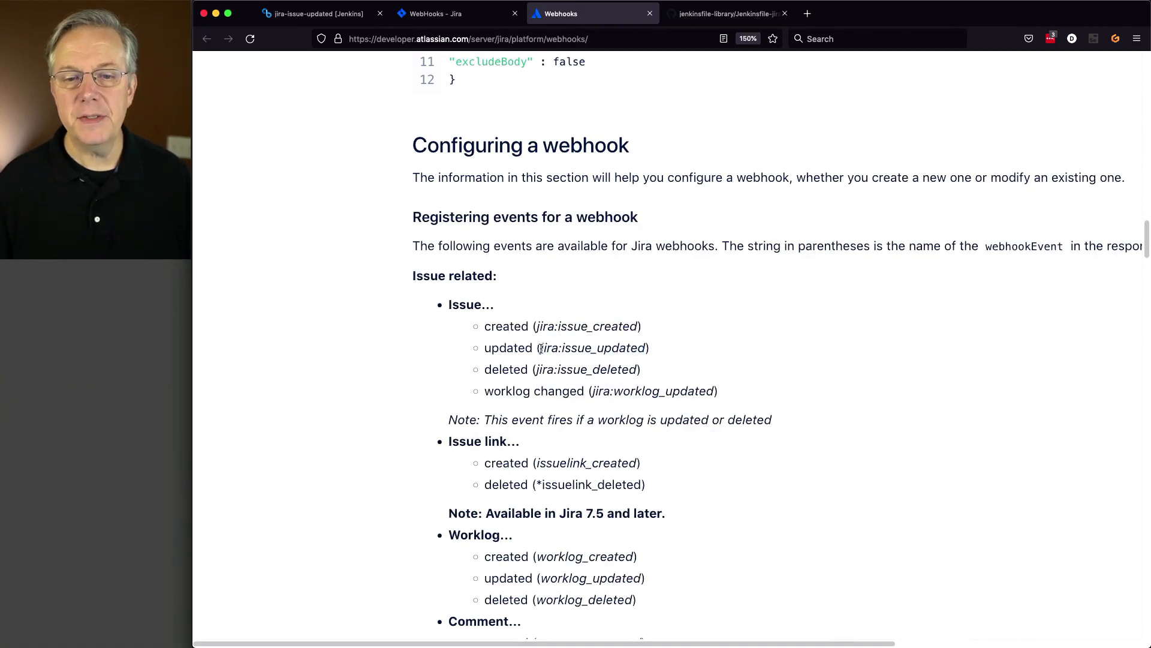
drag(540, 349, 647, 348)
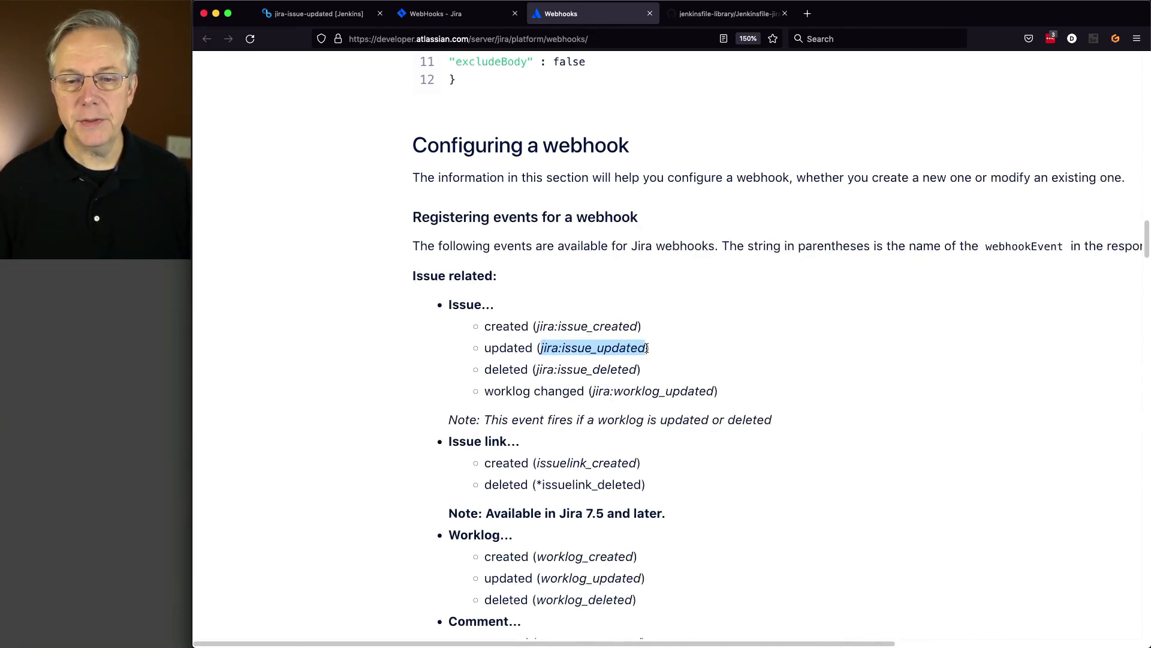
click(710, 24)
click(525, 208)
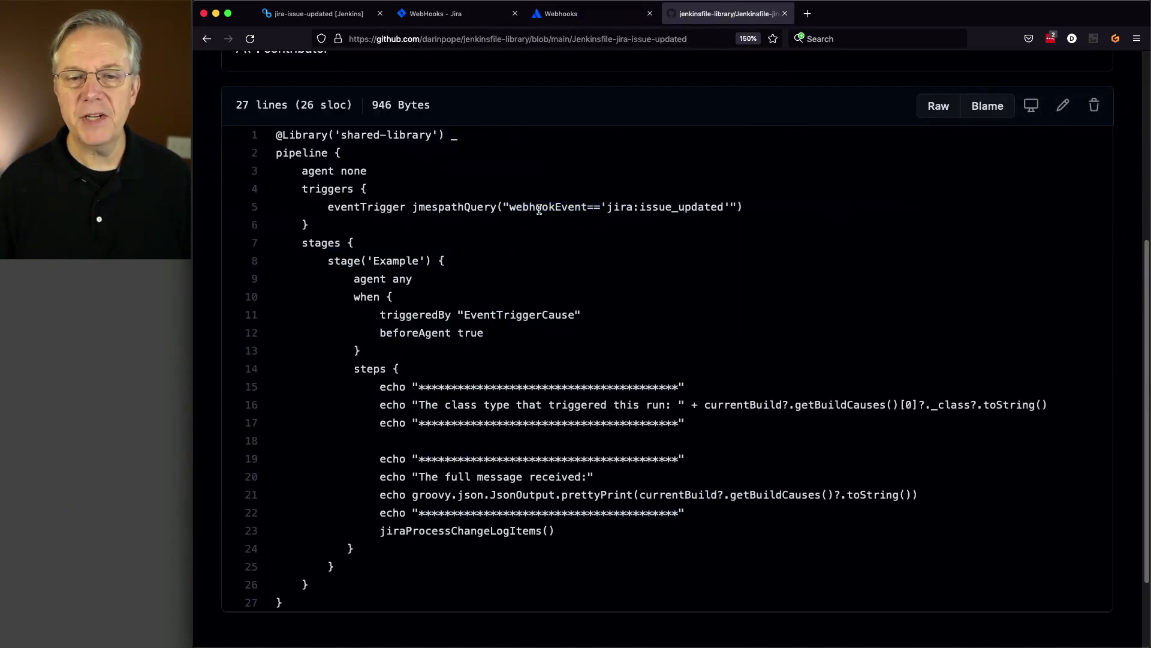
double_click(545, 209)
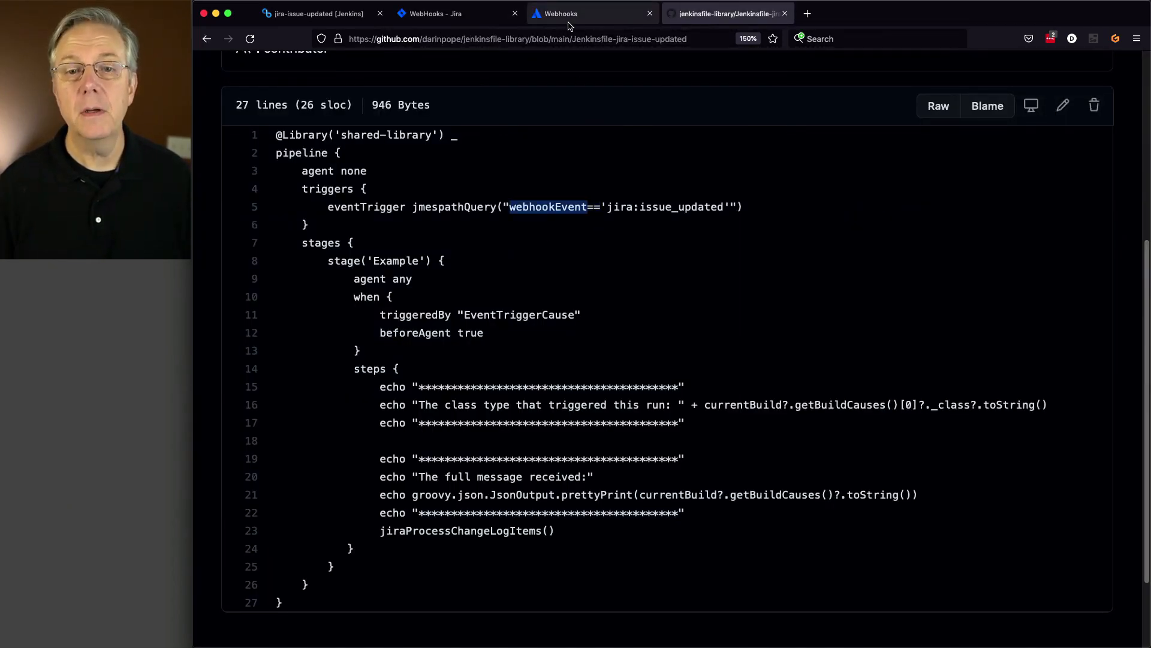
click(571, 23)
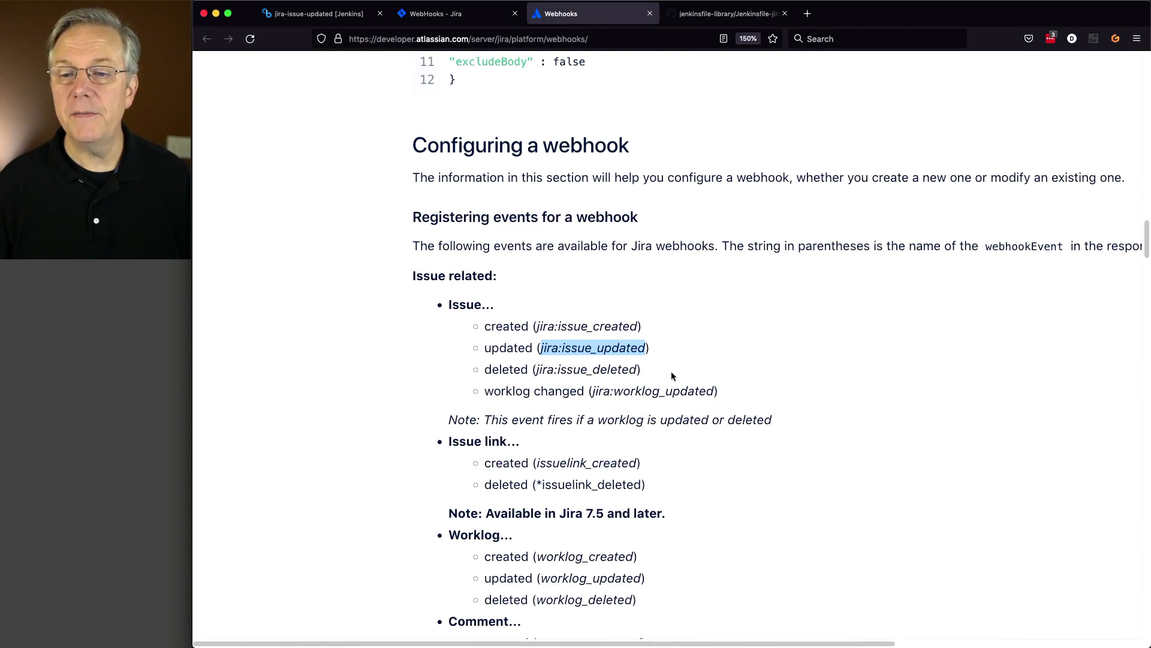
double_click(1019, 245)
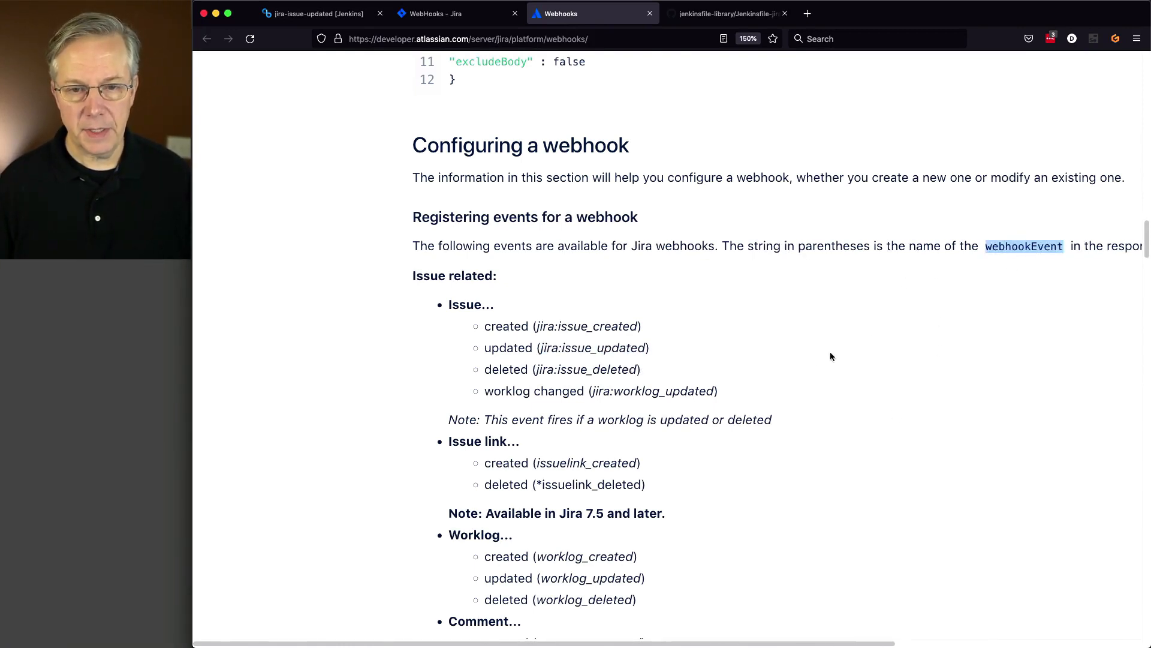
- Read down the webhooks documentation to the example callback, then return to the Jenkinsfile
scroll(775, 392, down, 15)
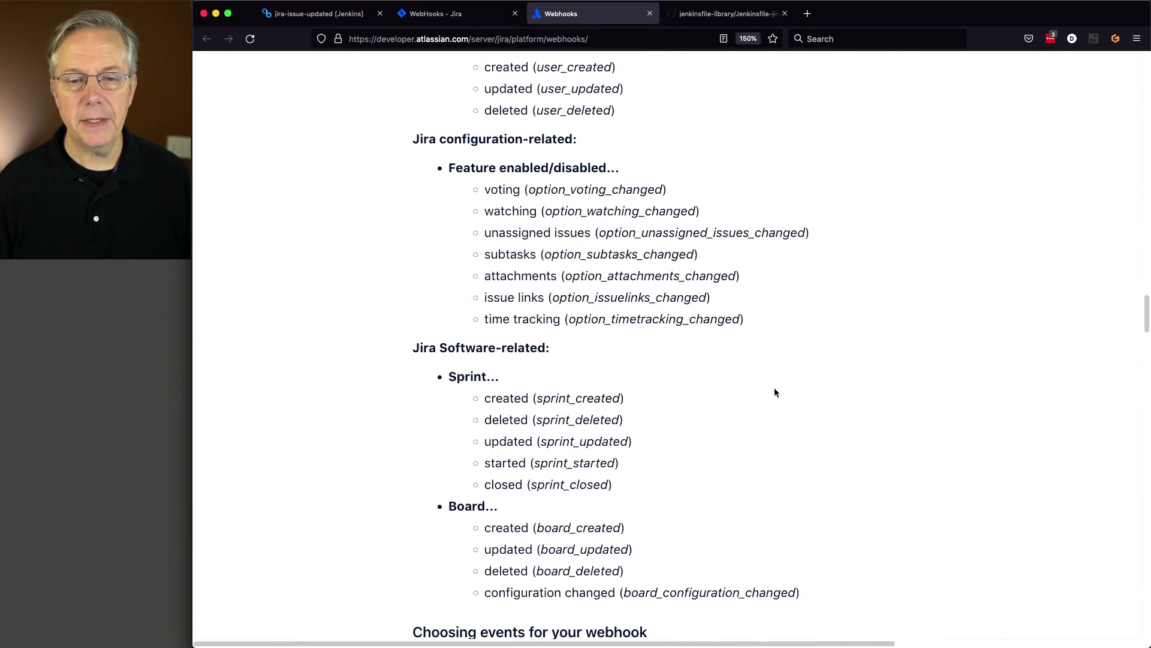
scroll(775, 392, down, 15)
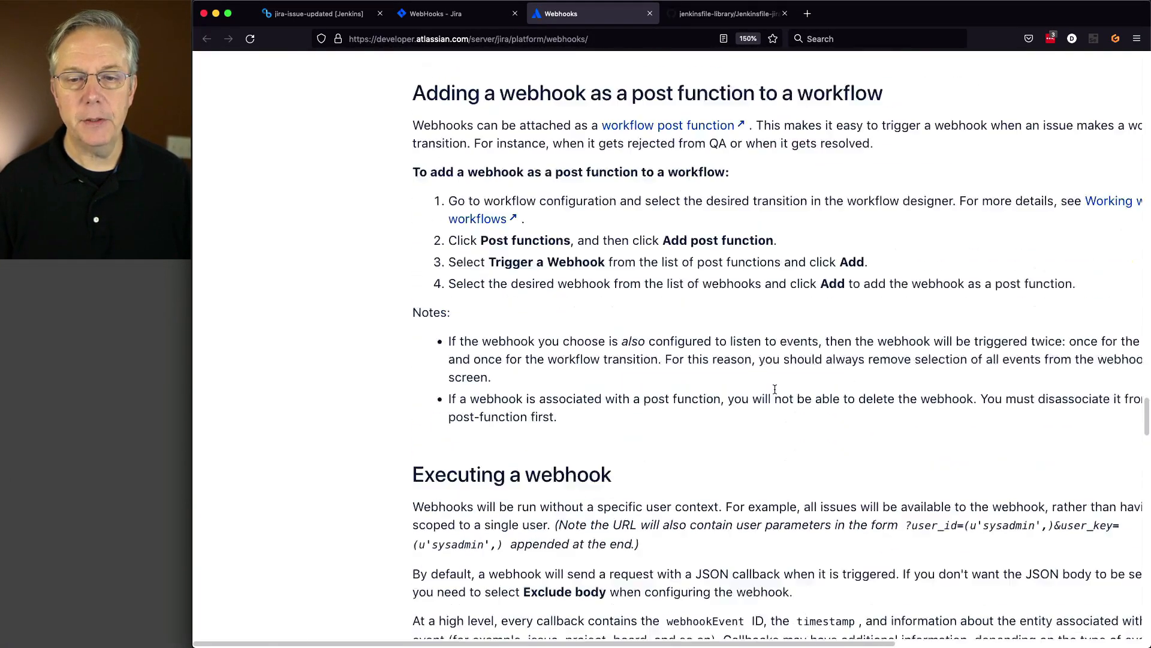
scroll(775, 389, down, 15)
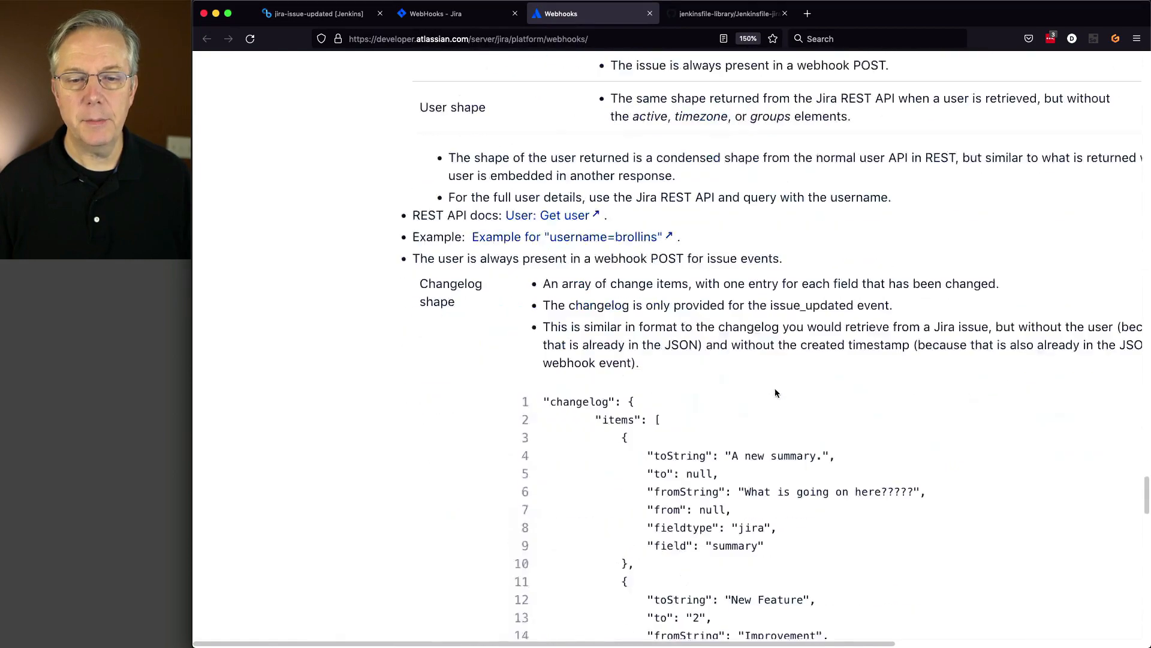
scroll(775, 393, down, 15)
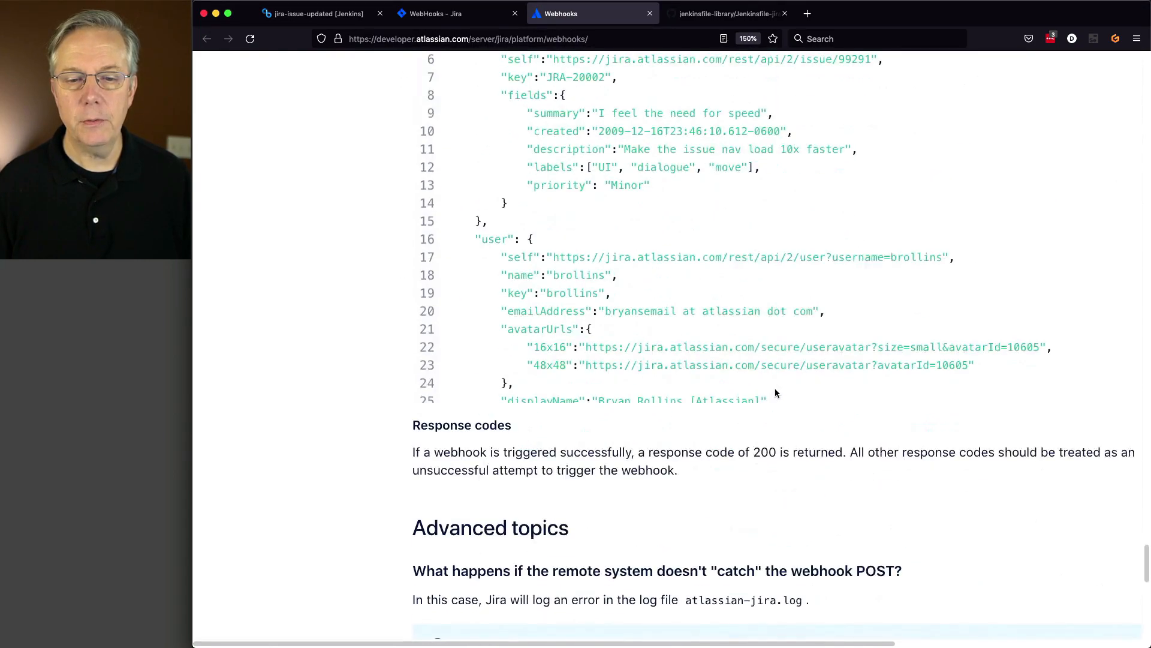
scroll(775, 390, down, 3)
scroll(671, 207, down, 10)
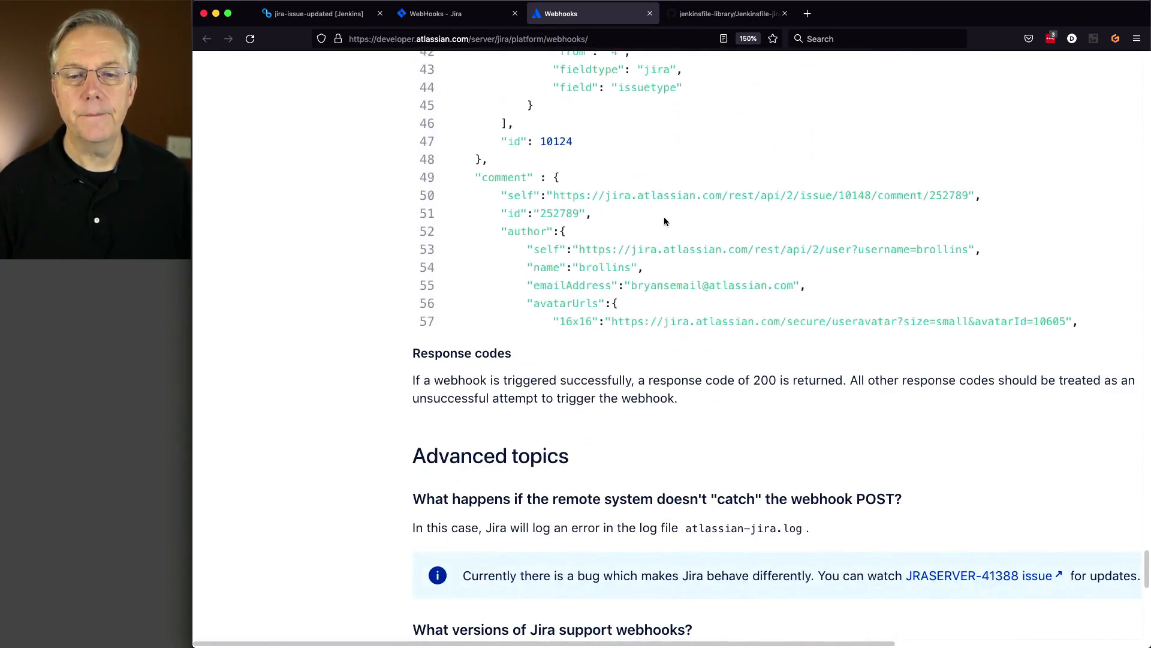
scroll(664, 221, down, 10)
scroll(654, 252, up, 3)
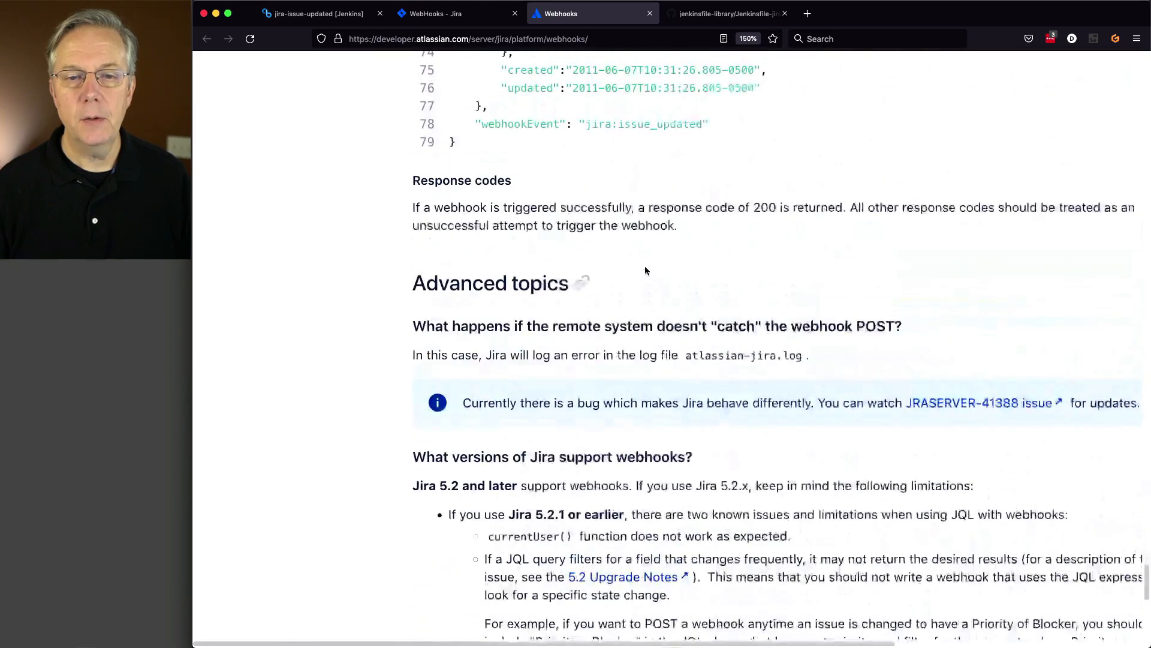
scroll(645, 270, up, 3)
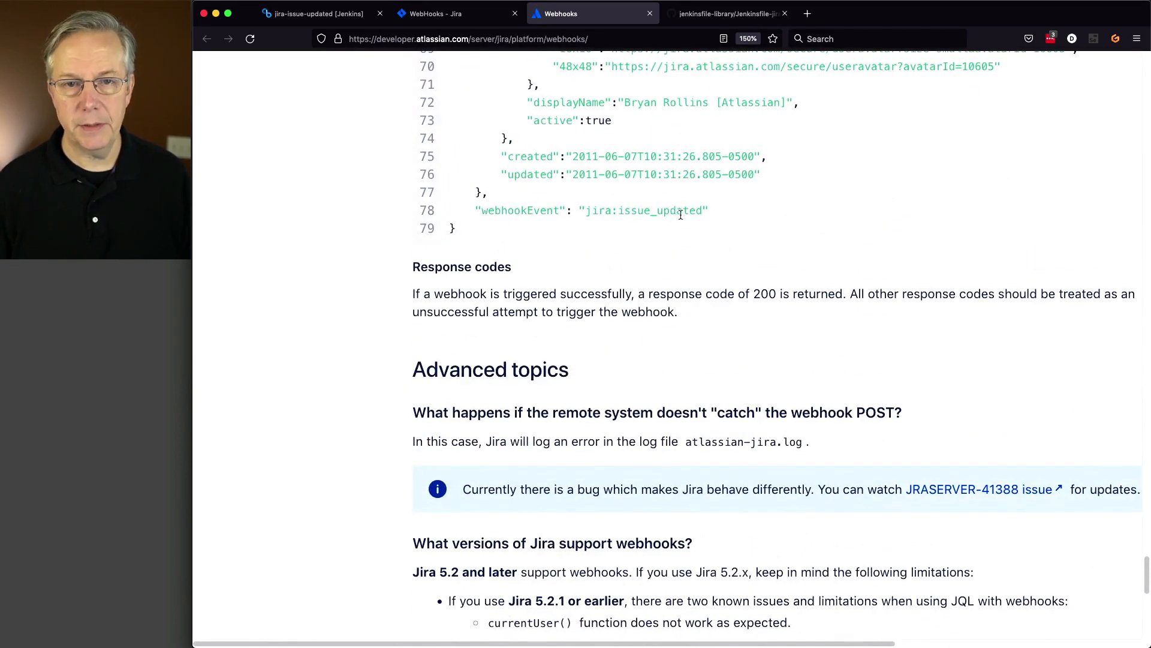
click(696, 14)
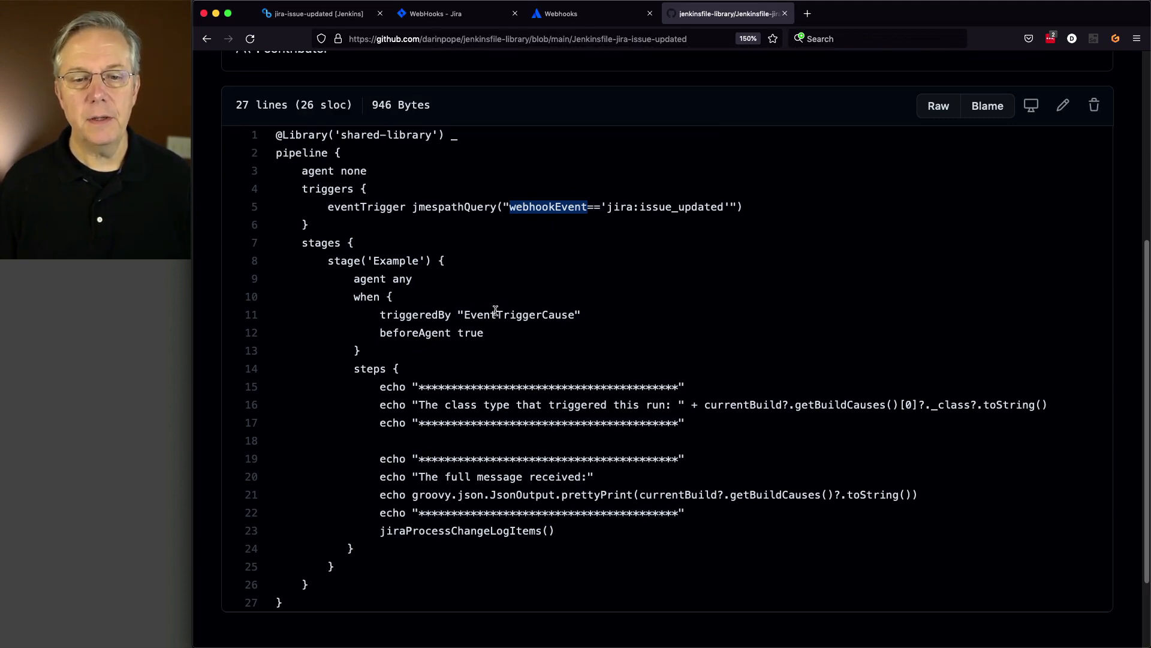
- Highlight the jiraProcessChangeLogItems() call on line 23, then return to the Webhooks docs
scroll(537, 375, down, 4)
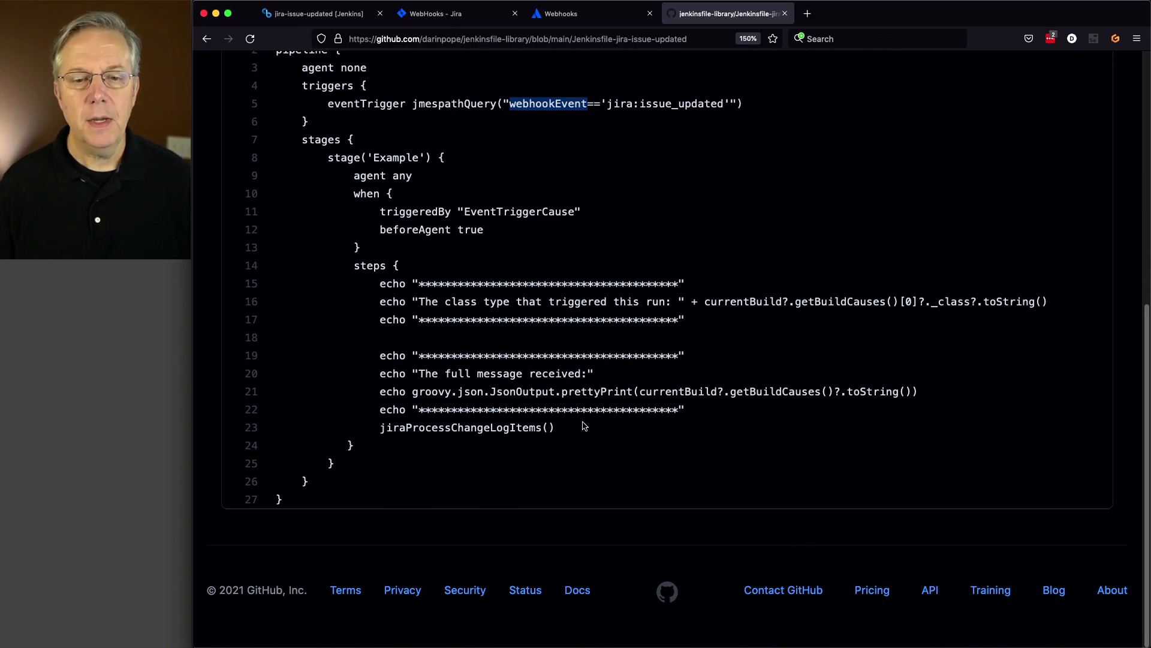
click(438, 430)
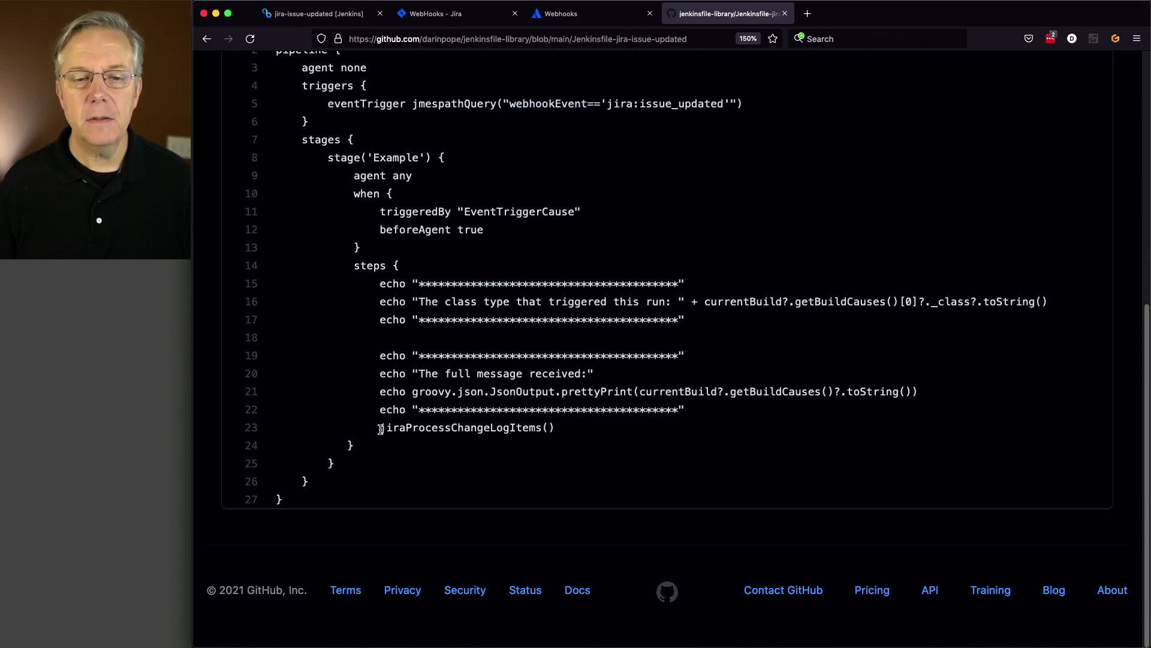
drag(381, 429, 564, 431)
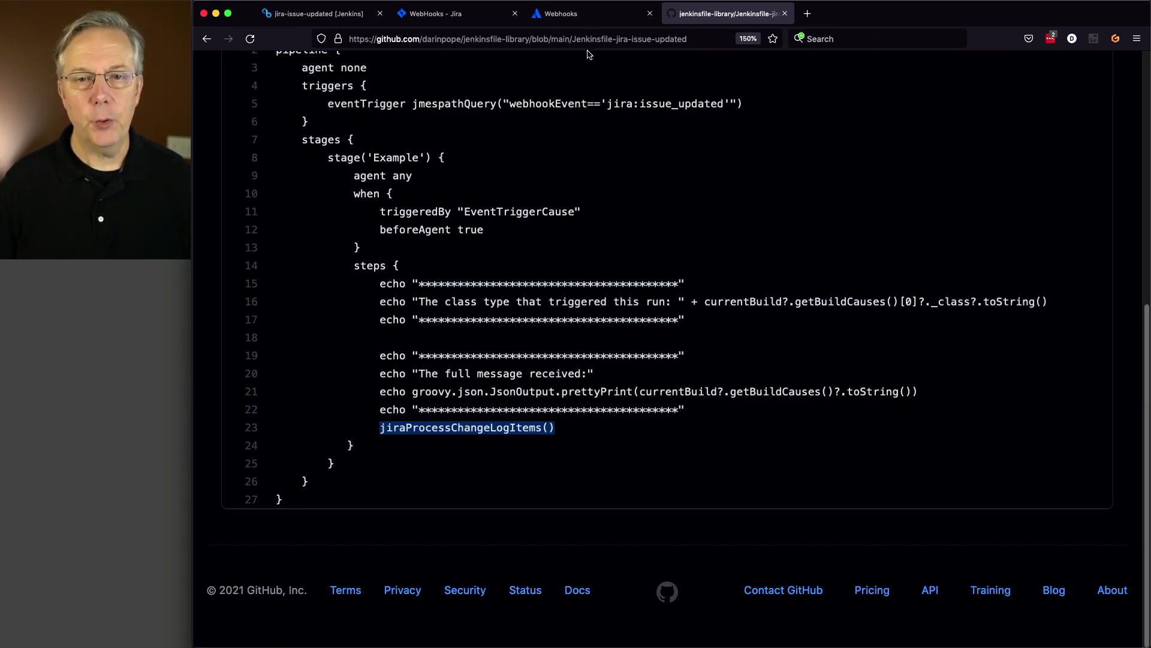
click(580, 23)
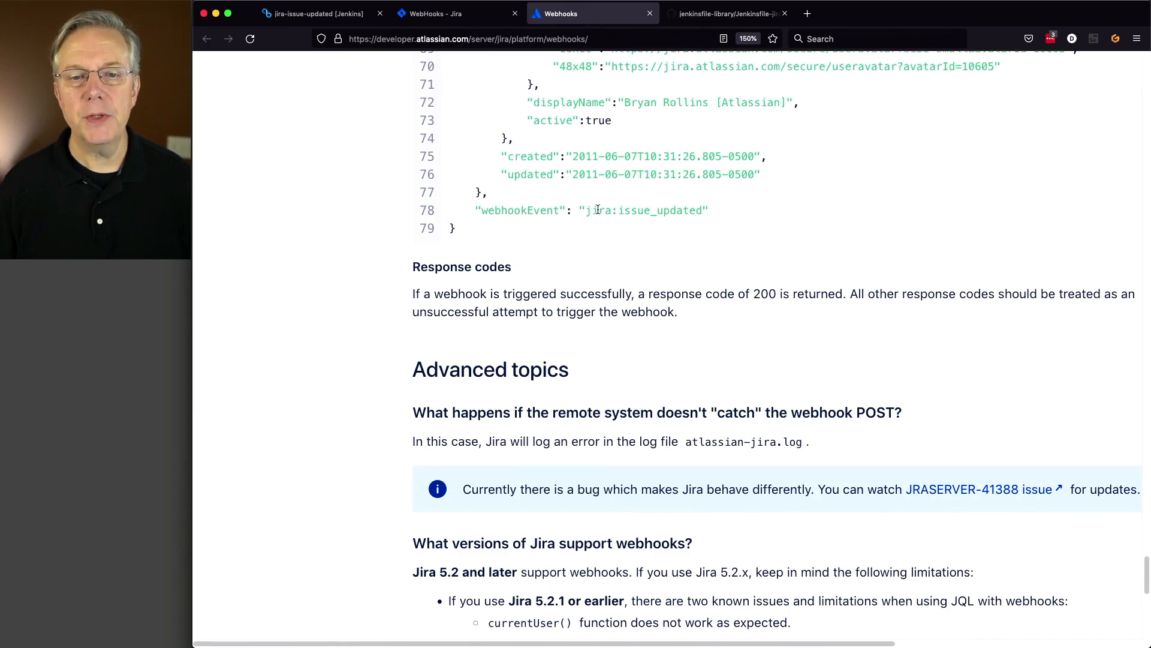
- Scroll the webhooks JSON example to the changelog, then show jiraProcessChangeLogItems.groovy
scroll(366, 249, up, 5)
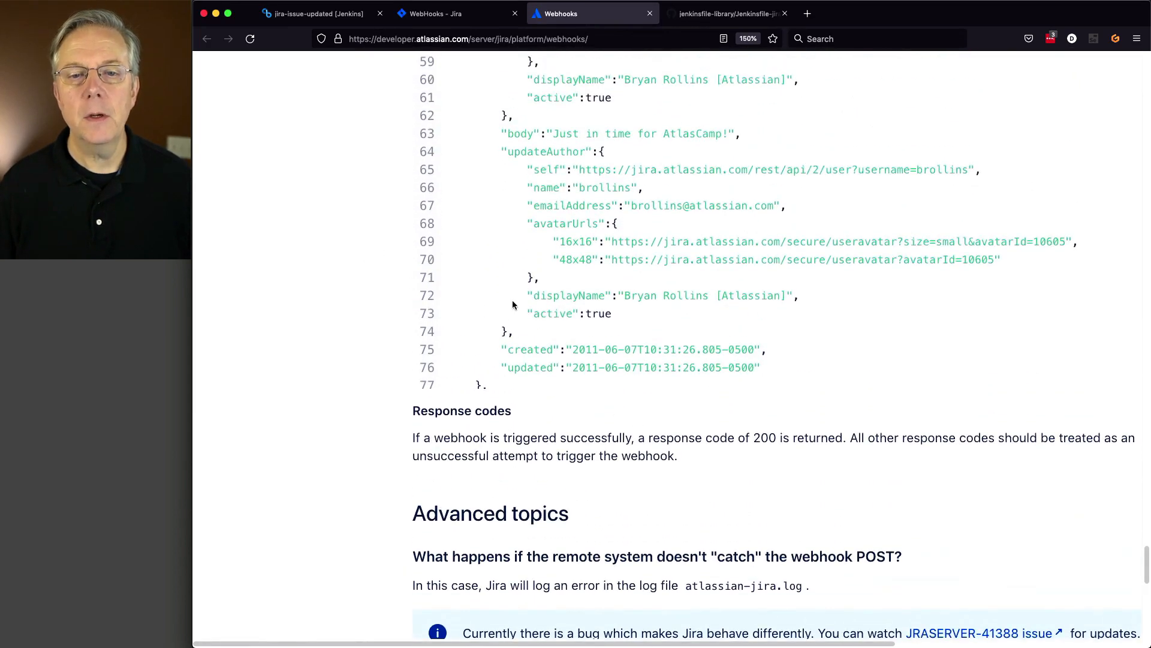
scroll(513, 304, up, 10)
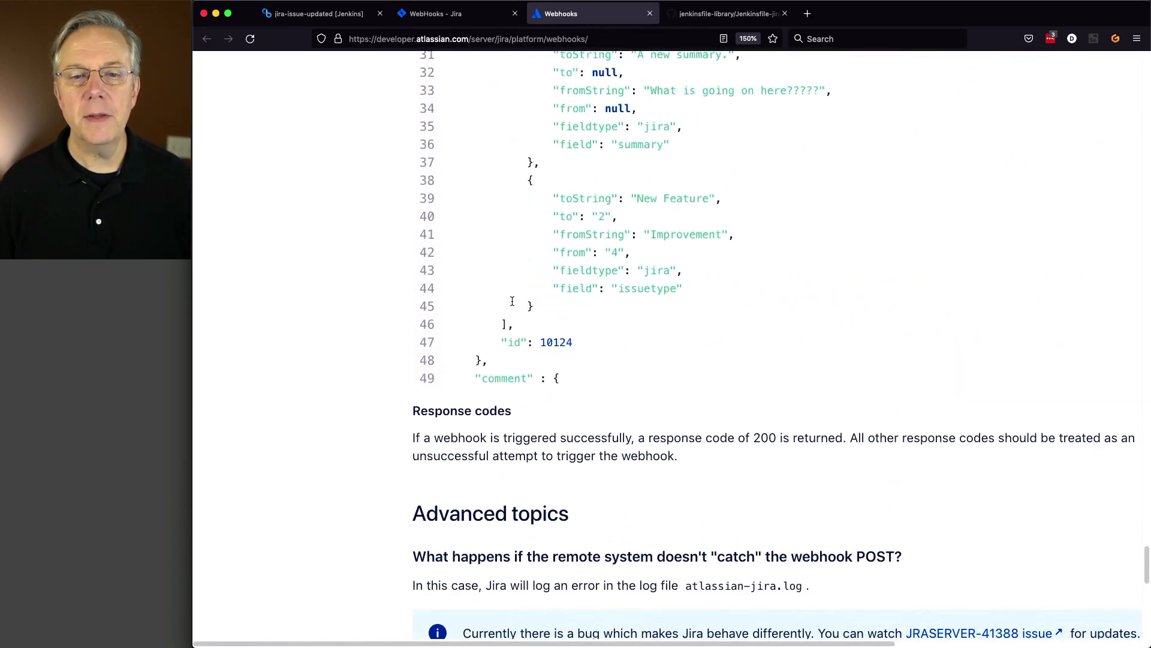
scroll(512, 300, up, 4)
scroll(495, 286, down, 2)
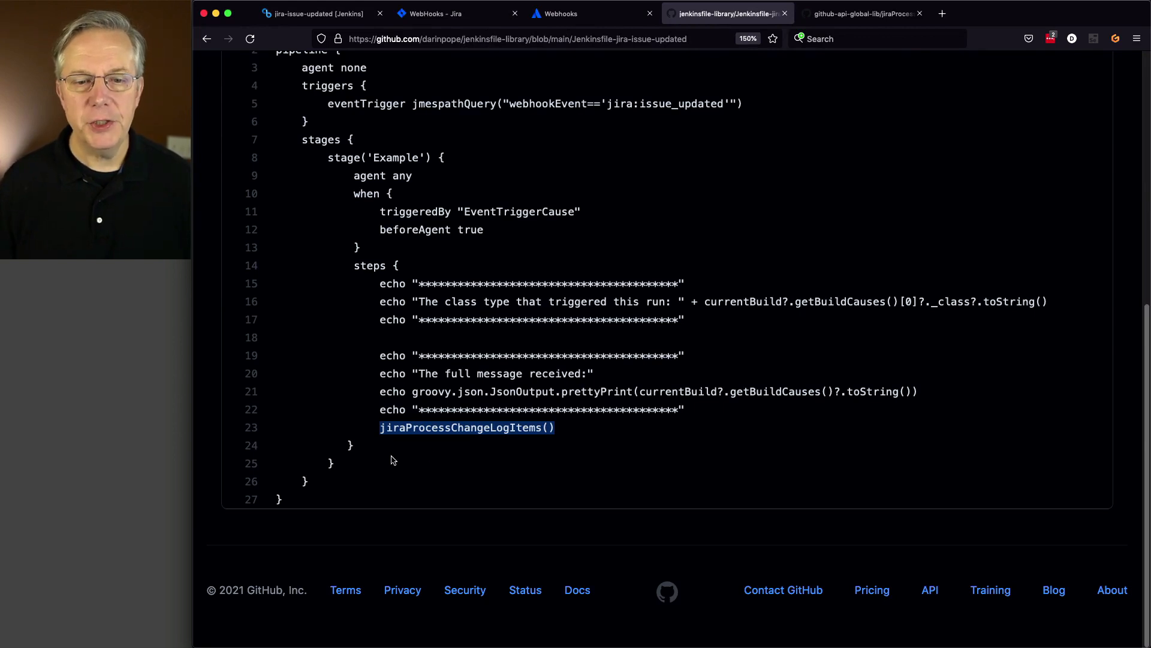
click(837, 22)
scroll(728, 392, down, 2)
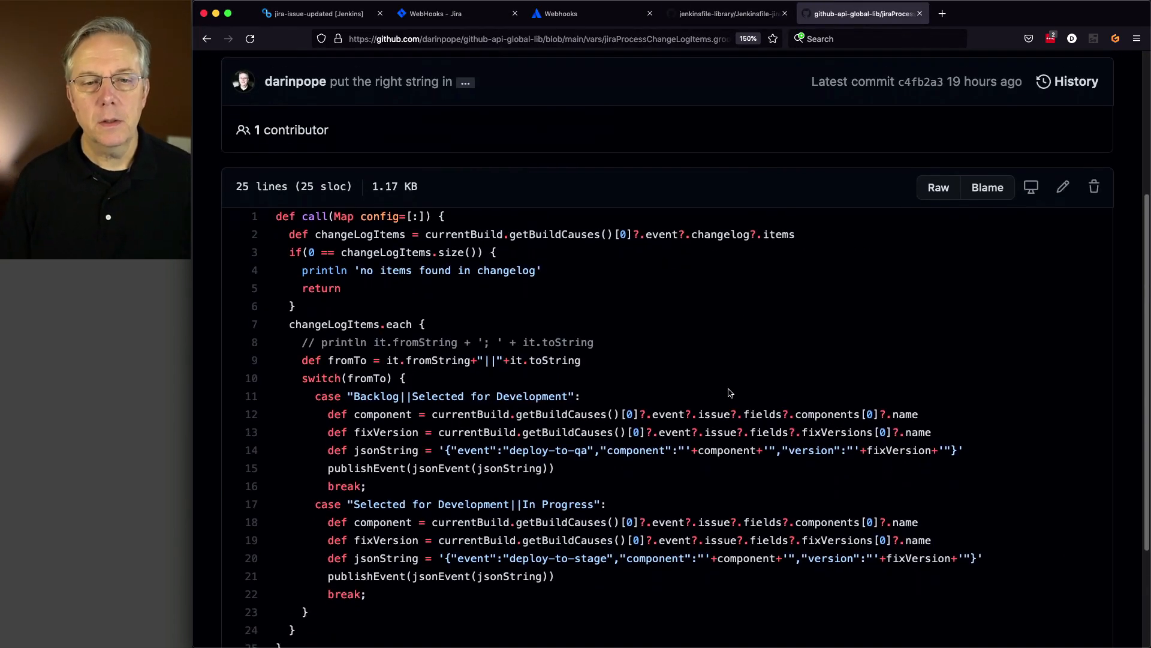
scroll(728, 393, down, 3)
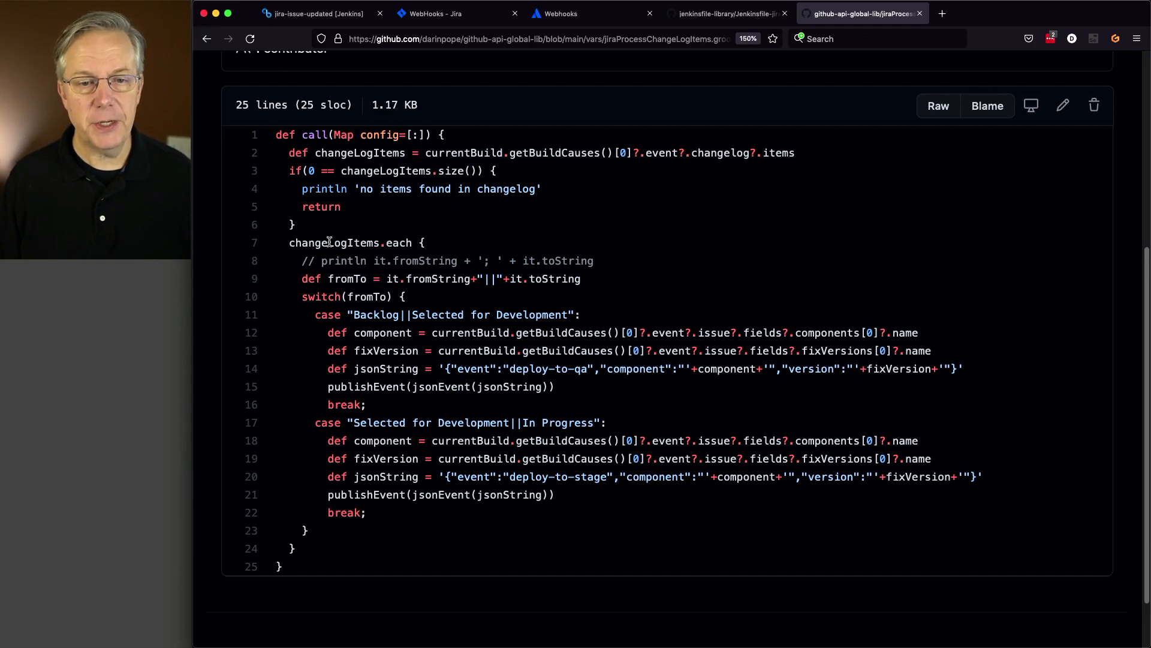
drag(287, 243, 411, 242)
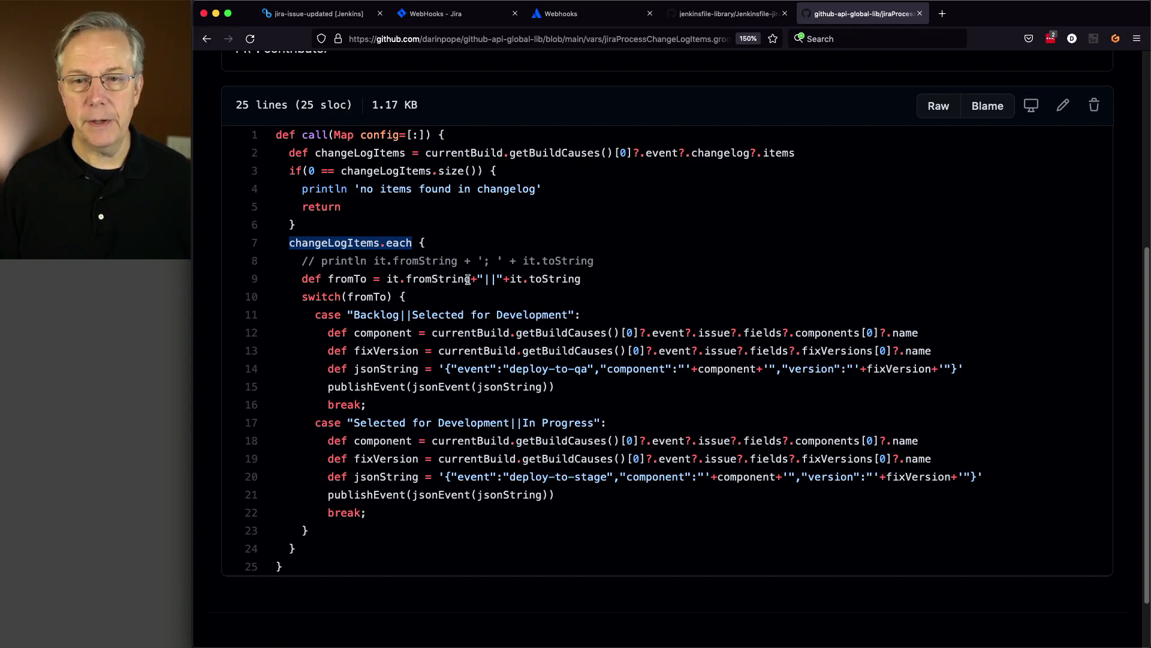
- In the webhooks changelog example, highlight fromString, toString, Improvement and New
click(578, 21)
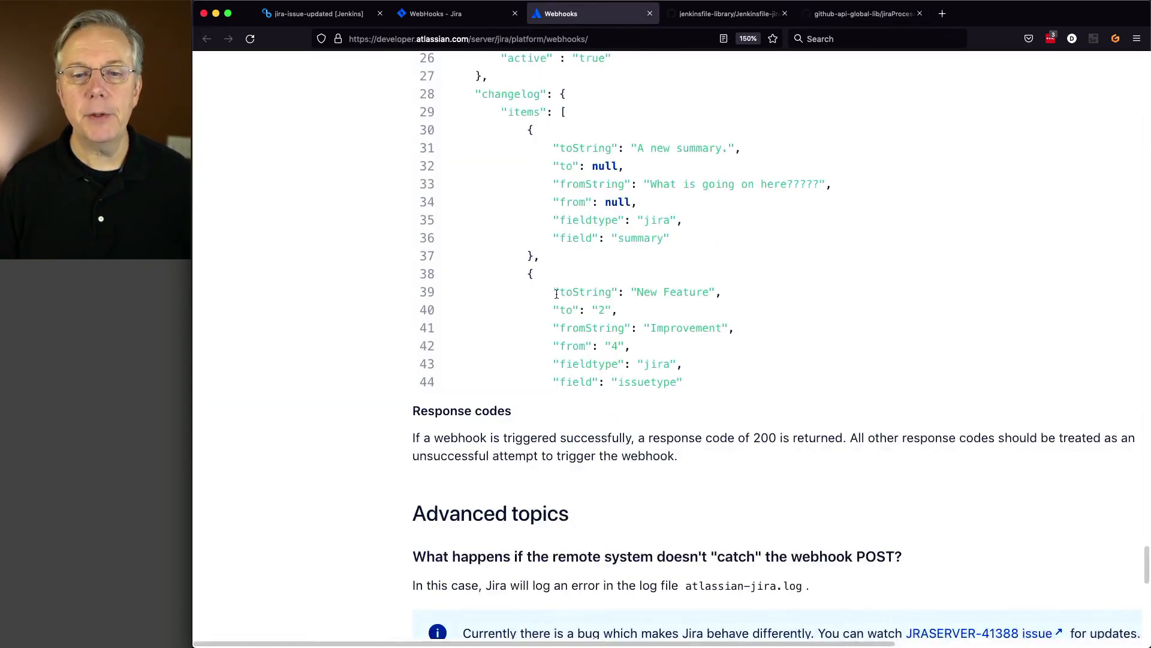
drag(572, 185, 618, 186)
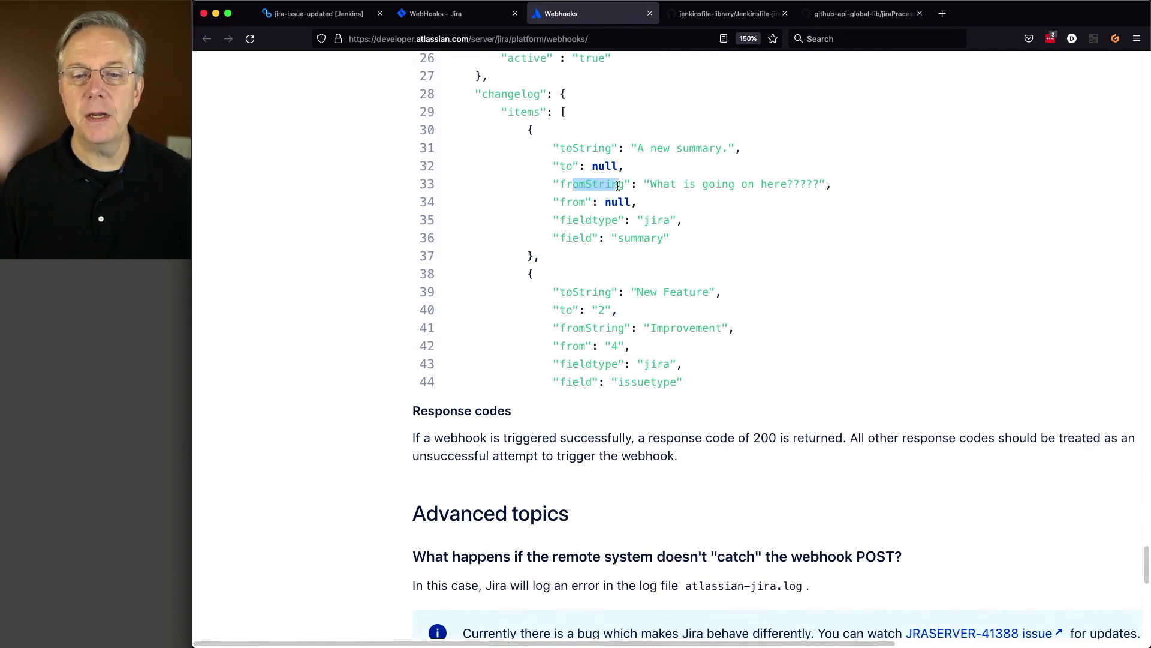
drag(567, 144, 608, 144)
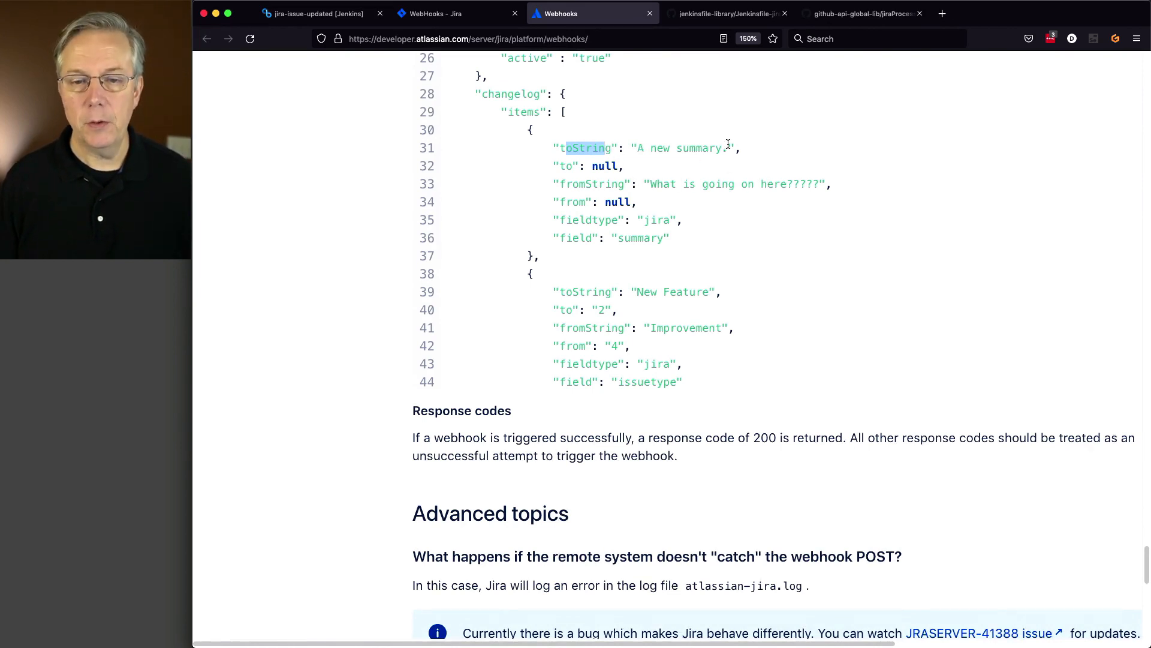
double_click(680, 332)
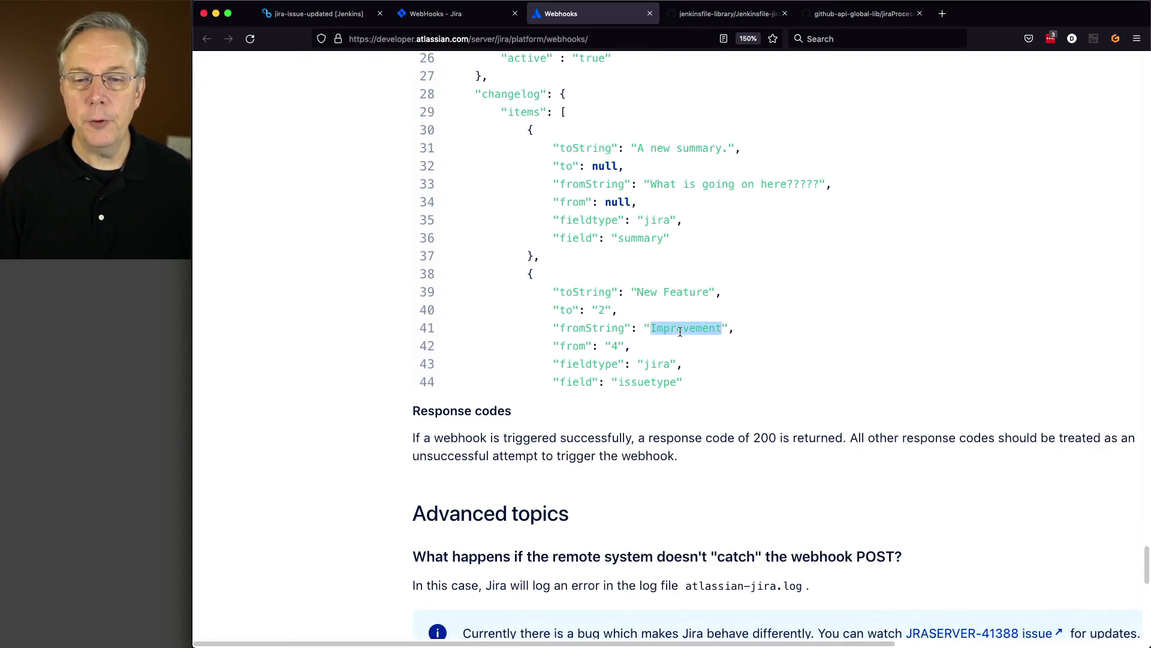
double_click(655, 287)
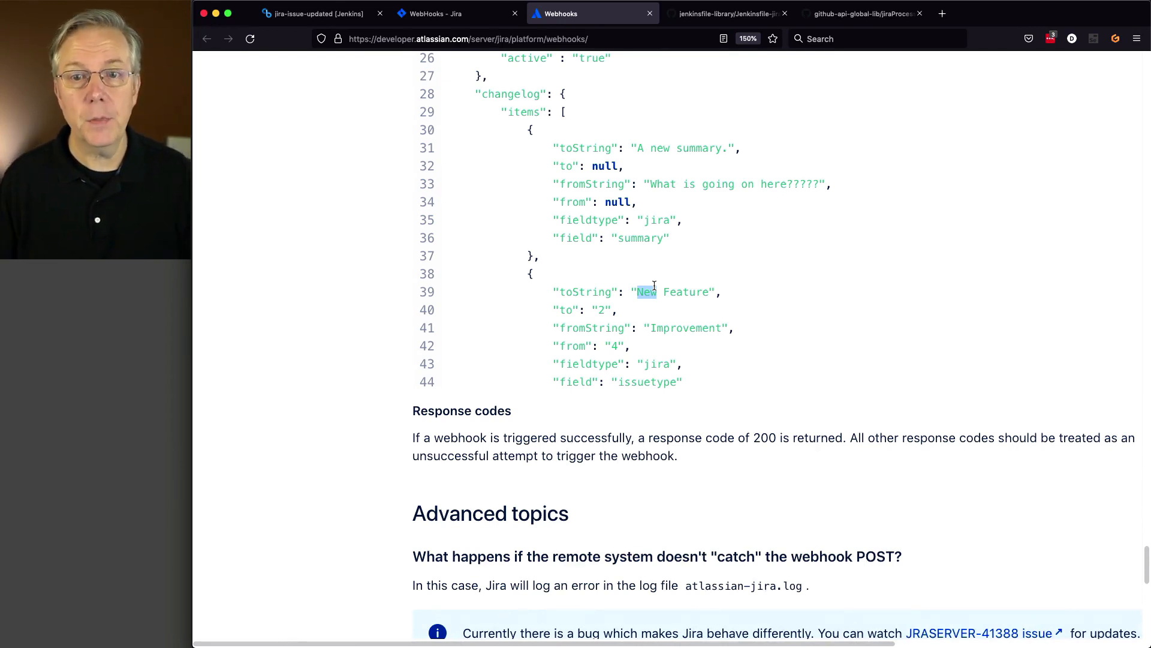
- Walk through the groovy code's fromString/toString check, component, fixVersion, jsonString and publishEvent lines
click(863, 14)
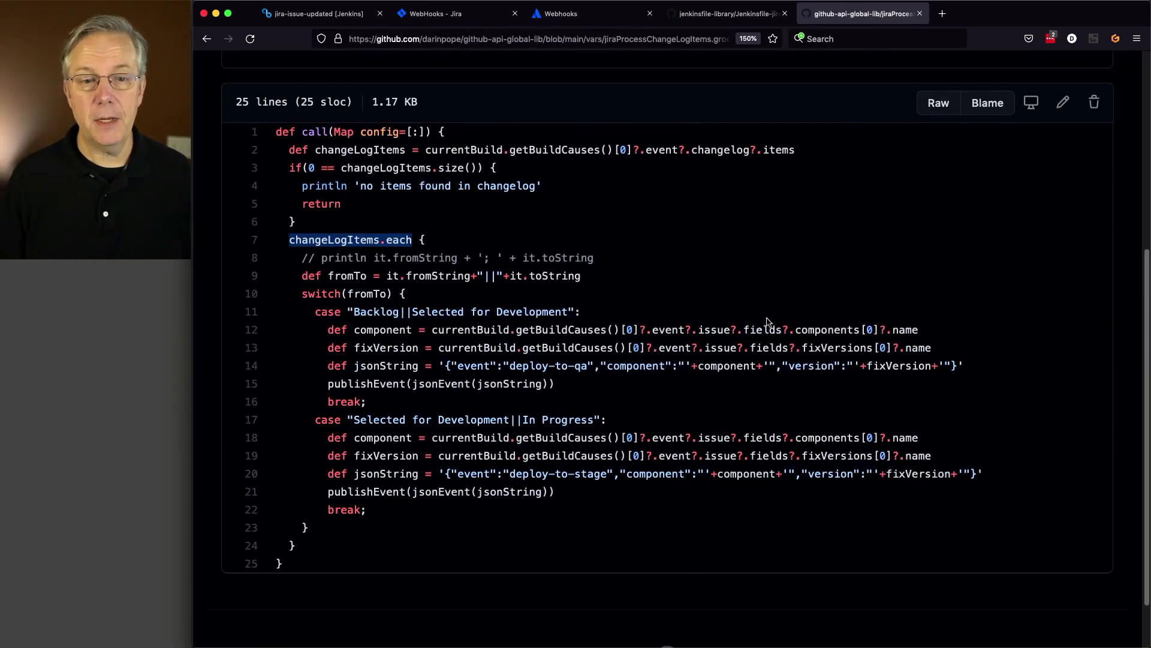
scroll(767, 322, down, 2)
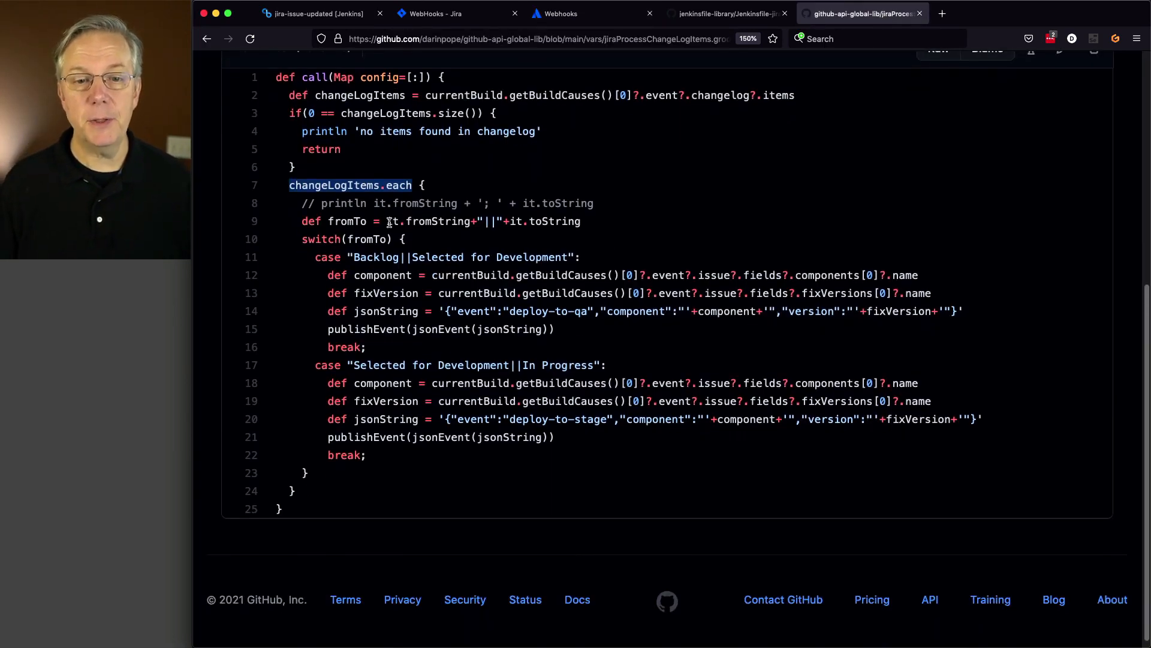
drag(389, 223, 576, 222)
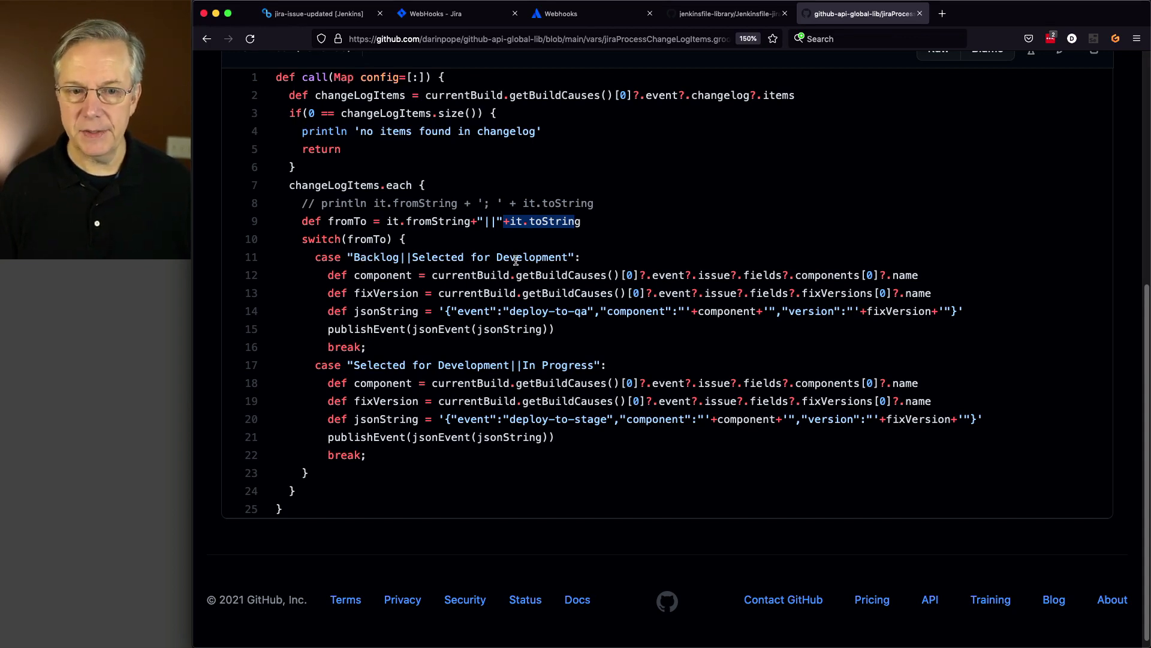
click(401, 274)
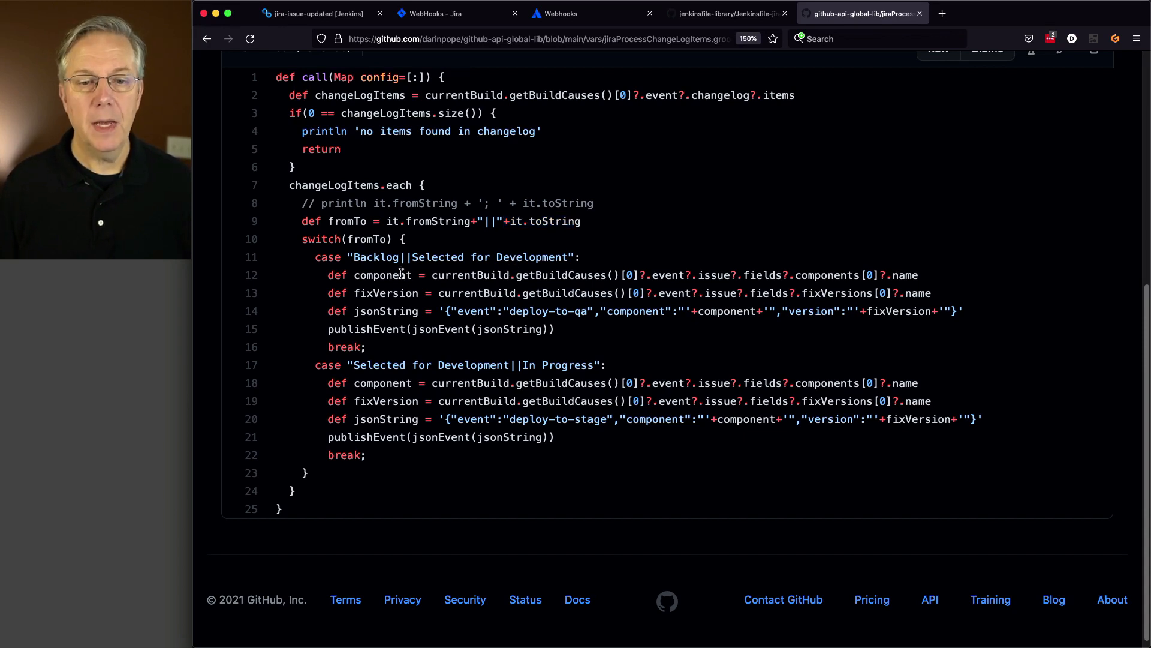
double_click(390, 275)
double_click(386, 292)
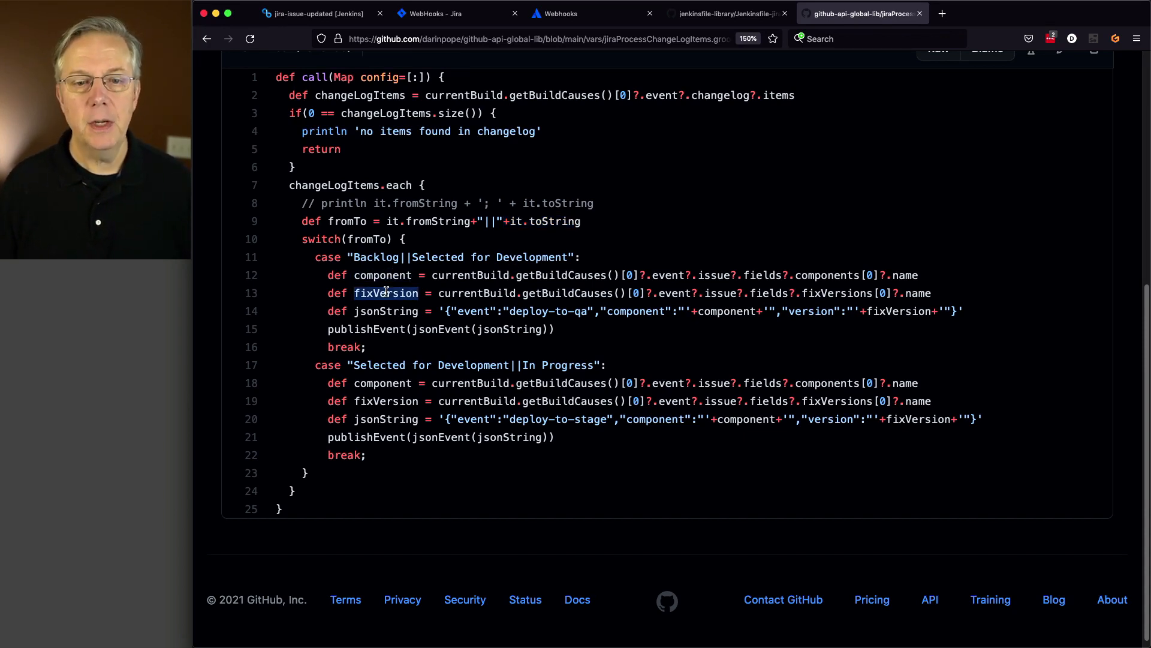
double_click(388, 311)
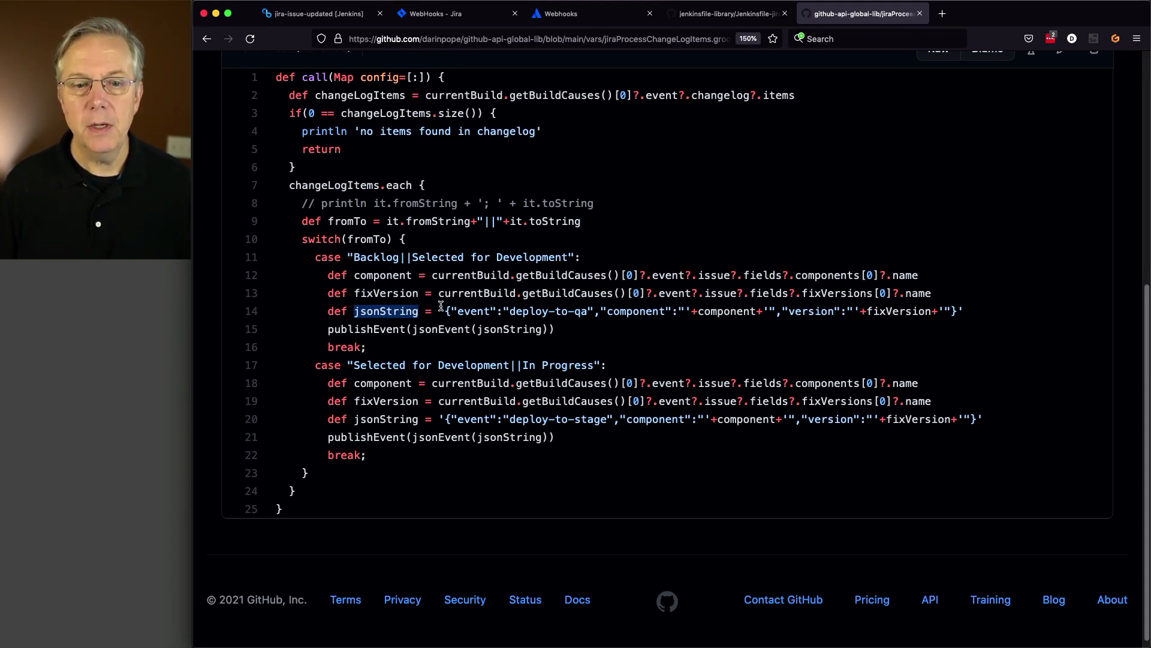
double_click(380, 330)
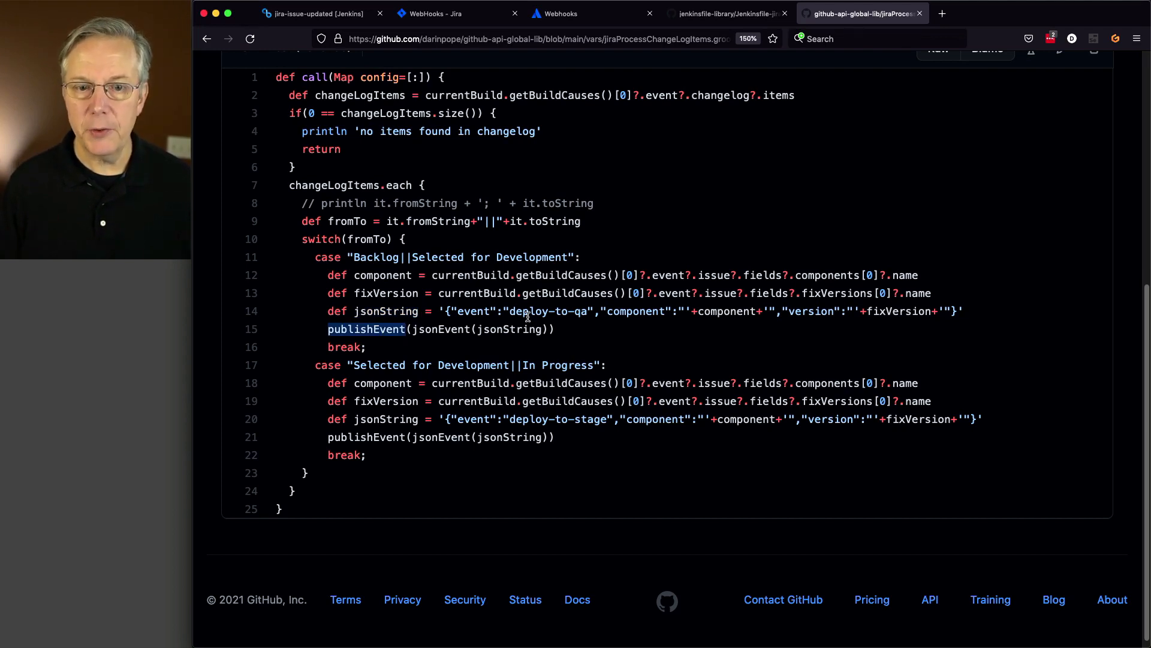
- Highlight the deploy-to-qa event, the second case's statuses and the deploy-to-stage event name
drag(513, 315, 586, 315)
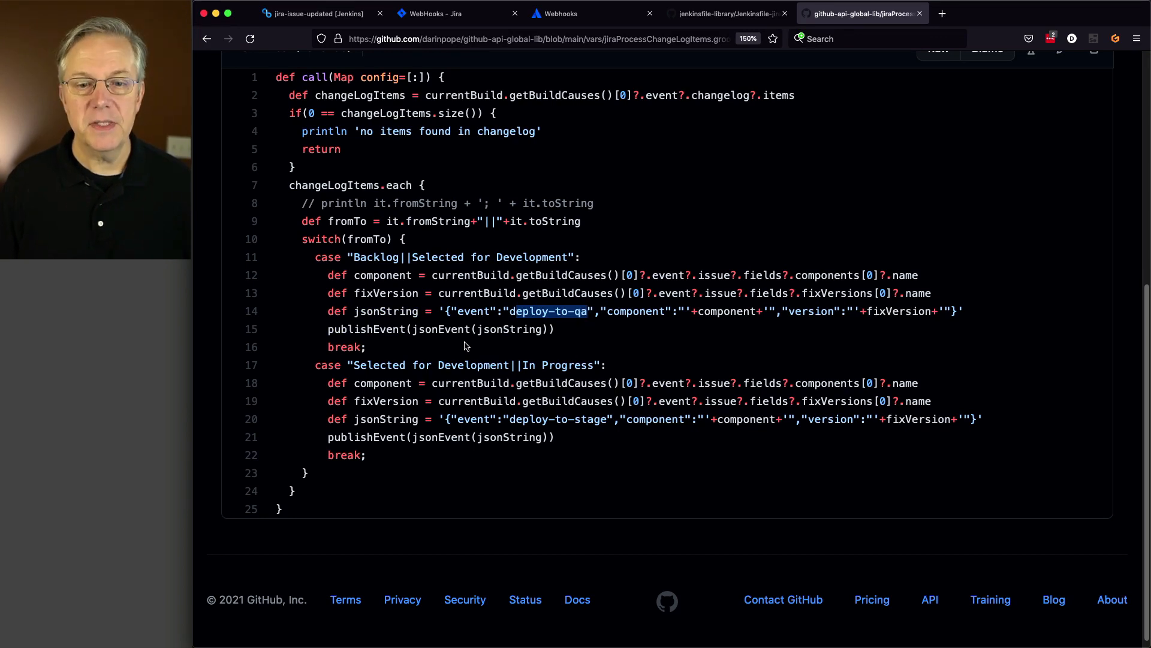
drag(367, 364, 579, 368)
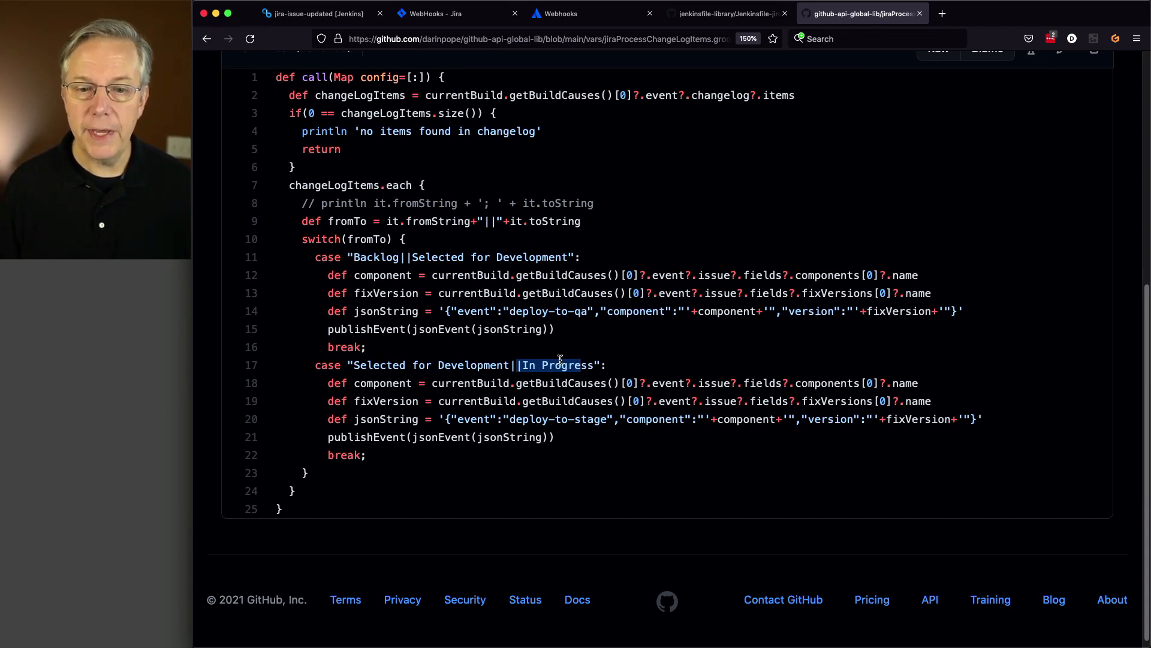
click(562, 416)
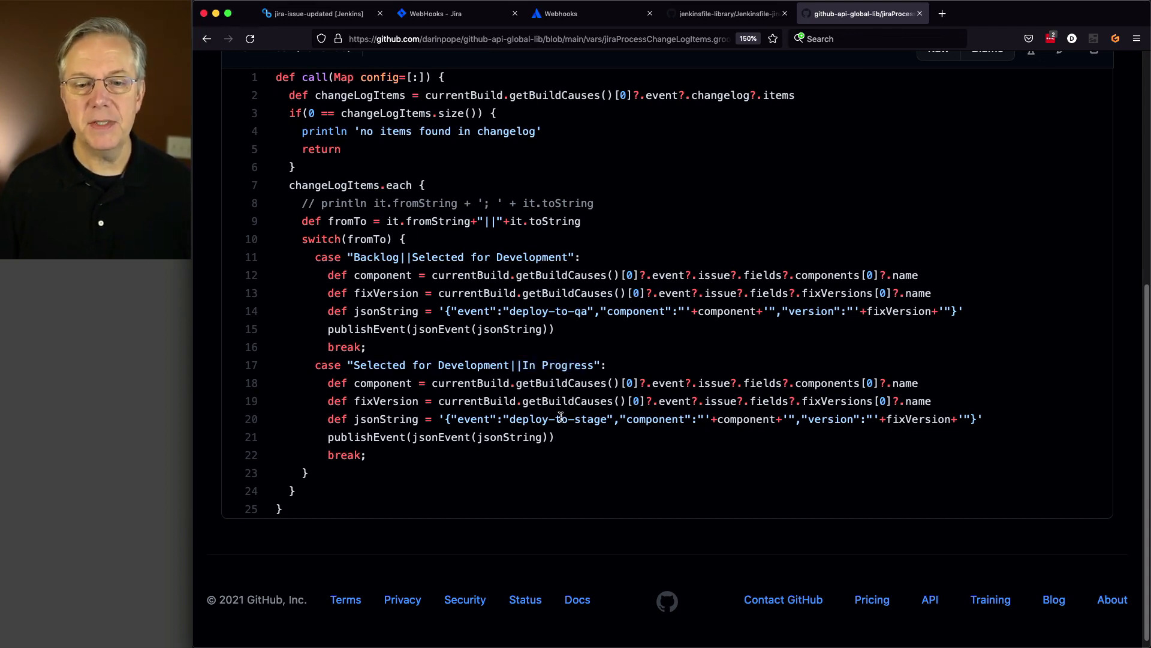
double_click(513, 420)
drag(554, 416, 608, 419)
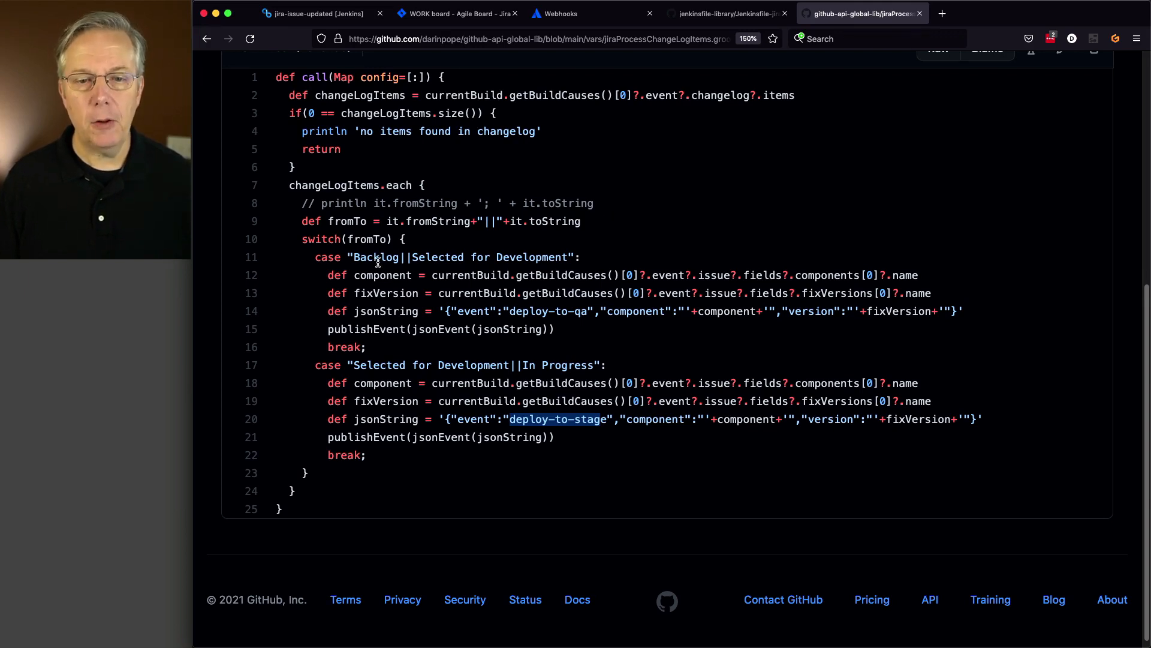
click(465, 18)
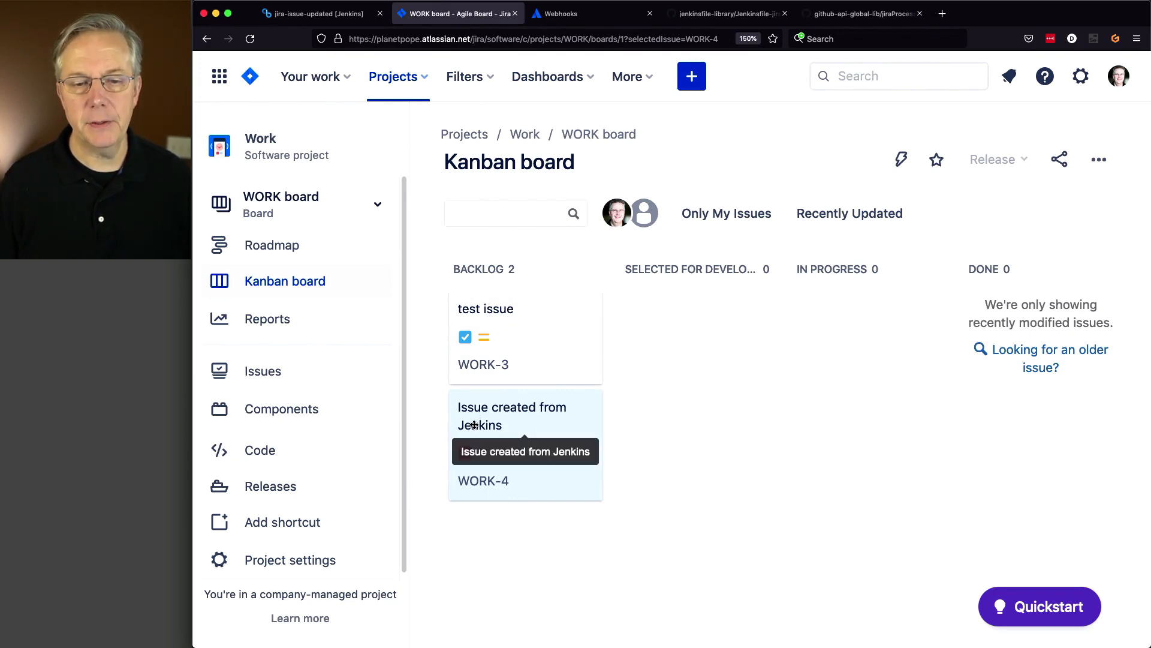
- Drag WORK-4 from Backlog to Selected for Development, then view the jira-issue-updated pipeline
drag(474, 424, 658, 348)
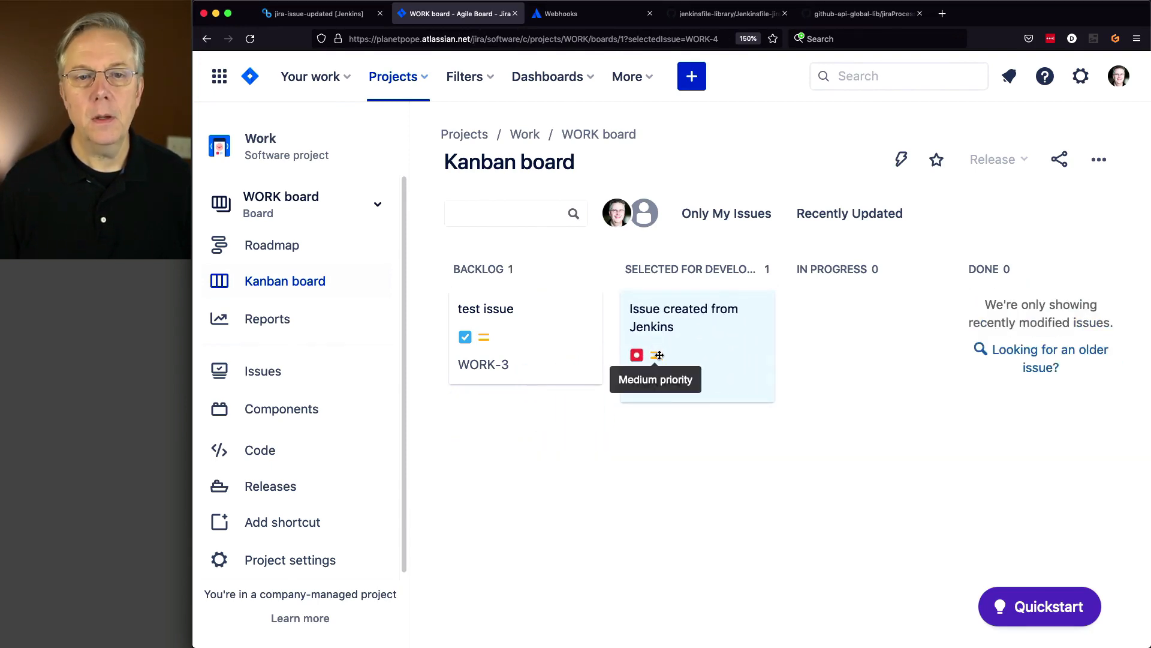
click(830, 18)
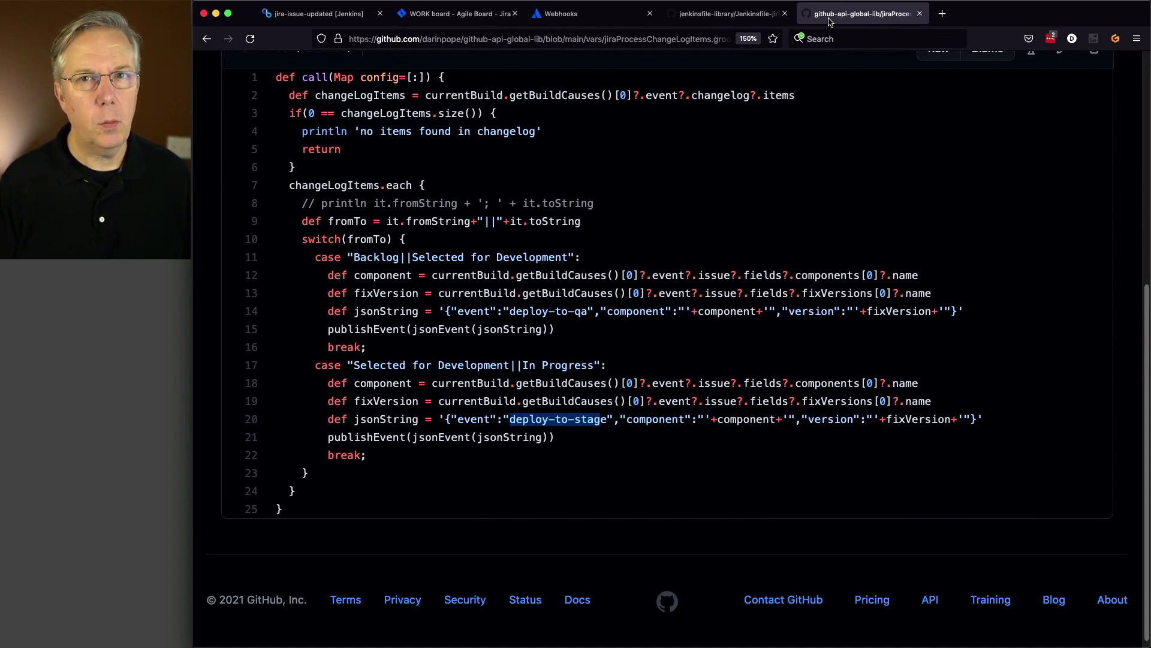
click(348, 16)
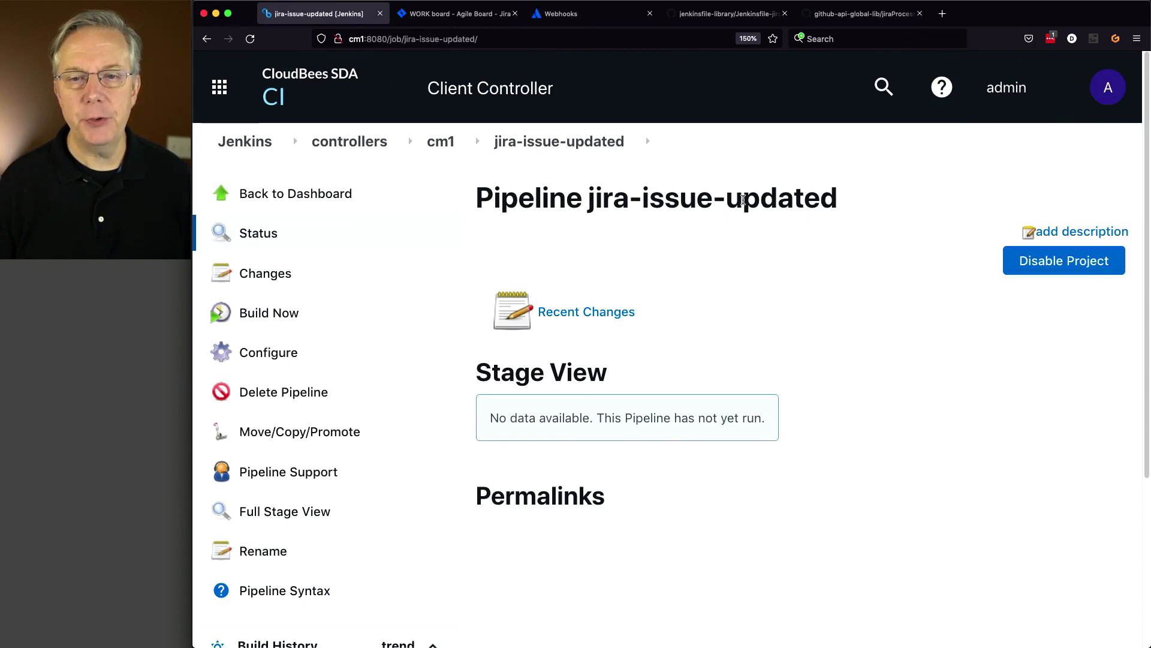
- Re-save the jira-issue-updated configuration unchanged and run Build Now for its first build
click(726, 13)
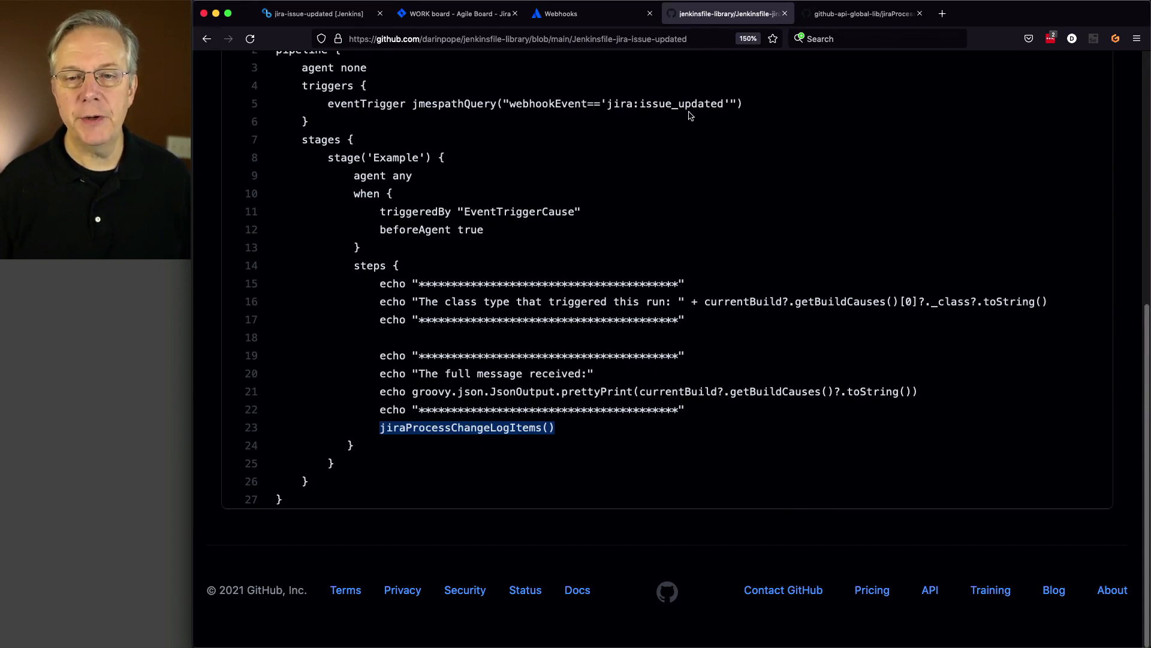
click(302, 25)
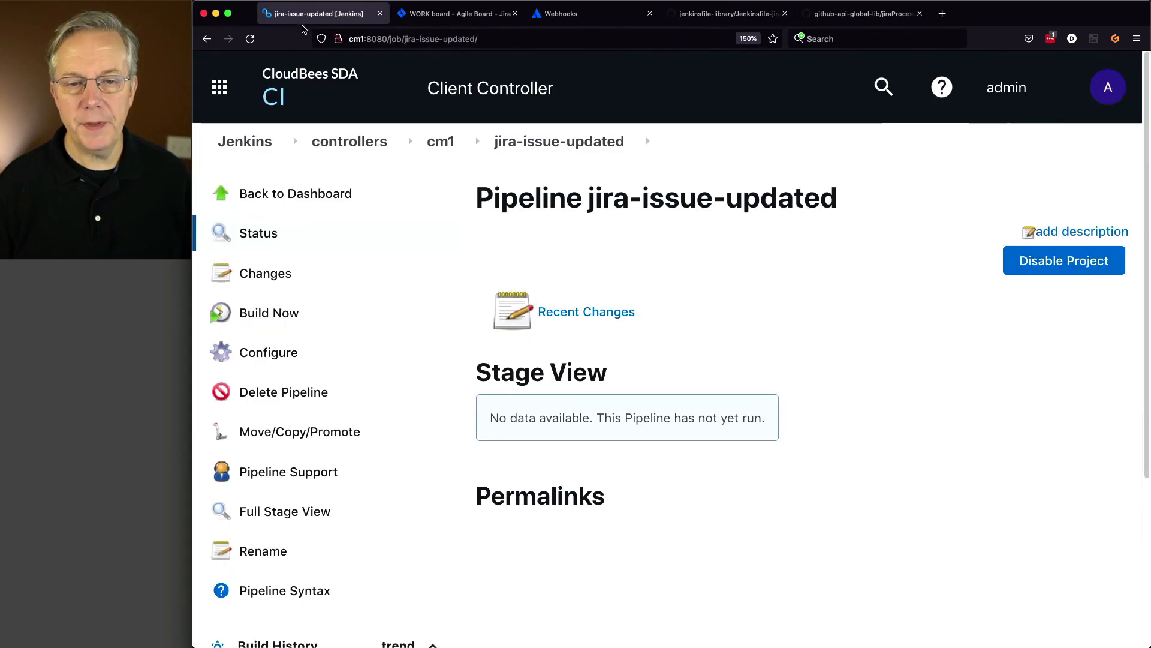
click(275, 358)
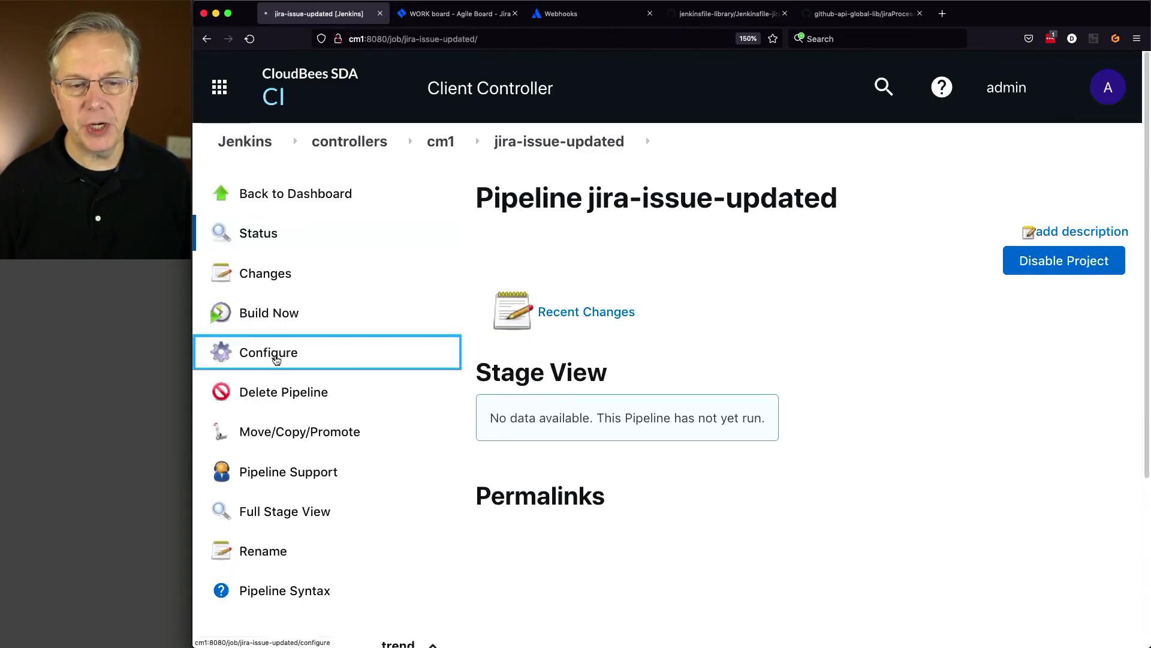
scroll(506, 467, down, 5)
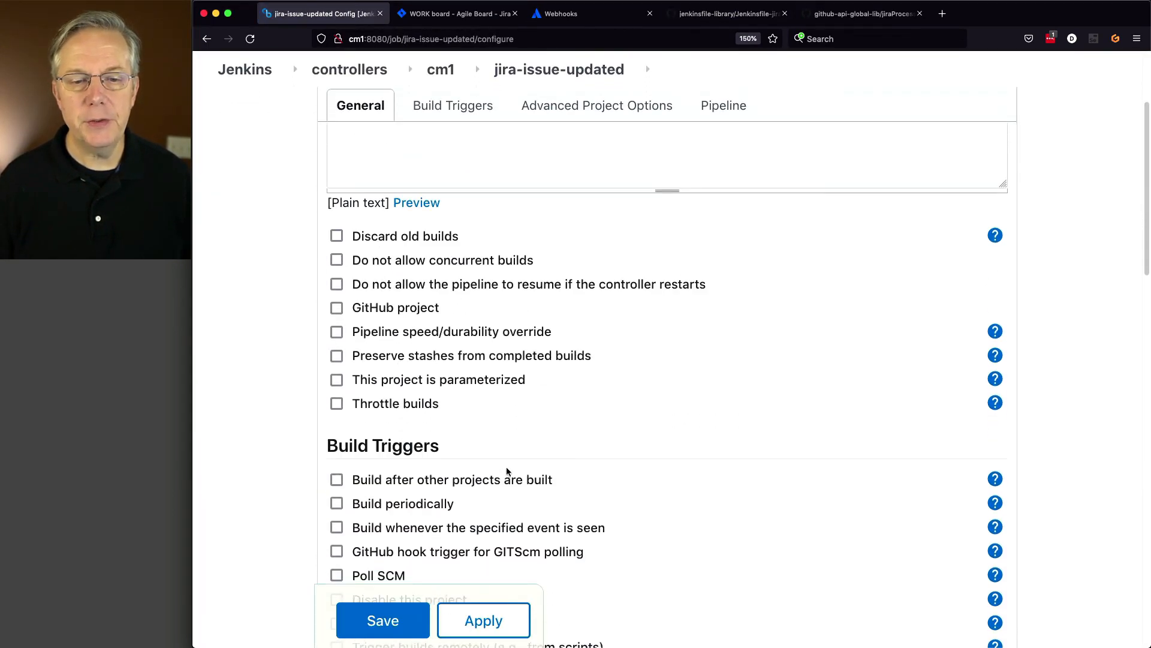
scroll(507, 471, down, 1)
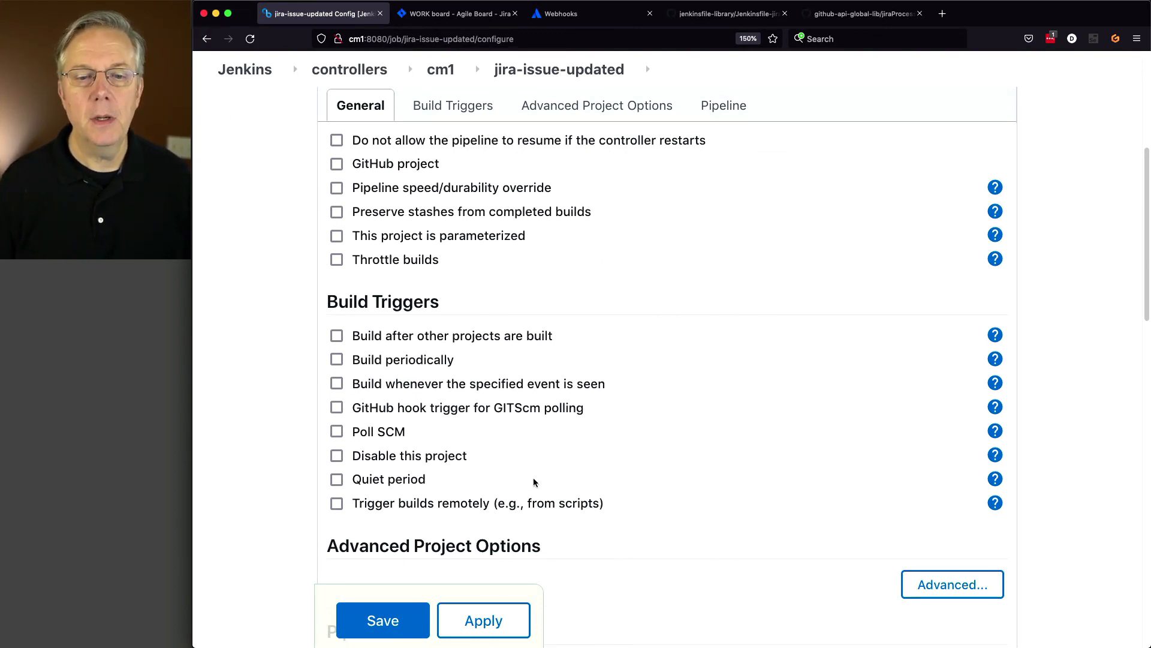
scroll(535, 482, up, 1)
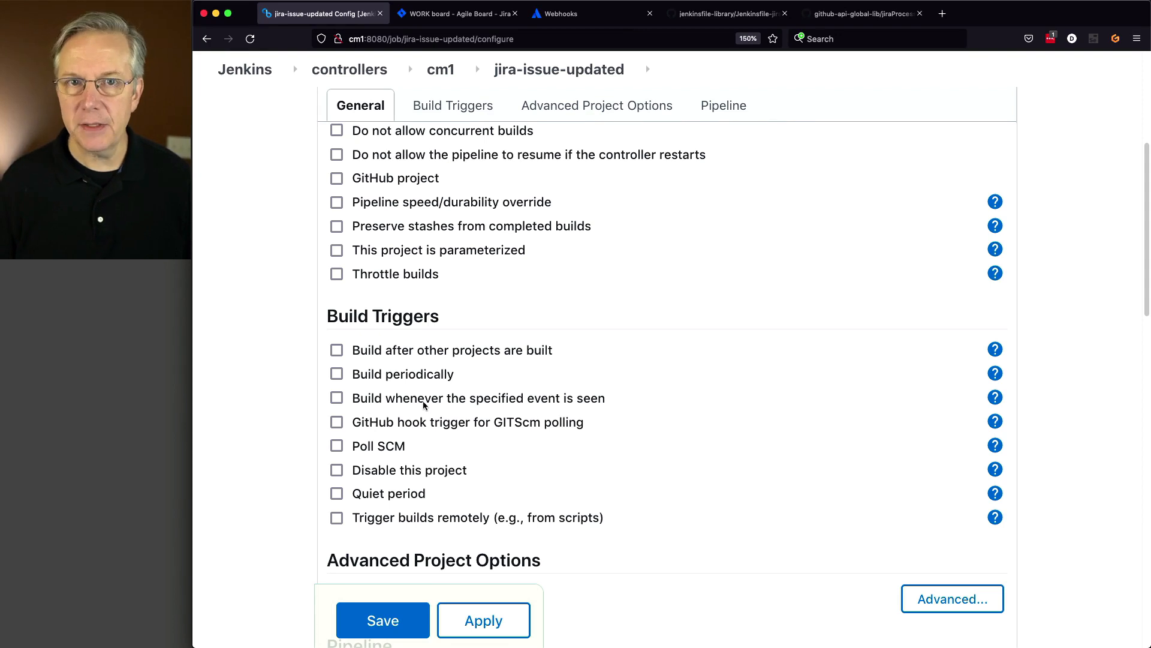
click(389, 618)
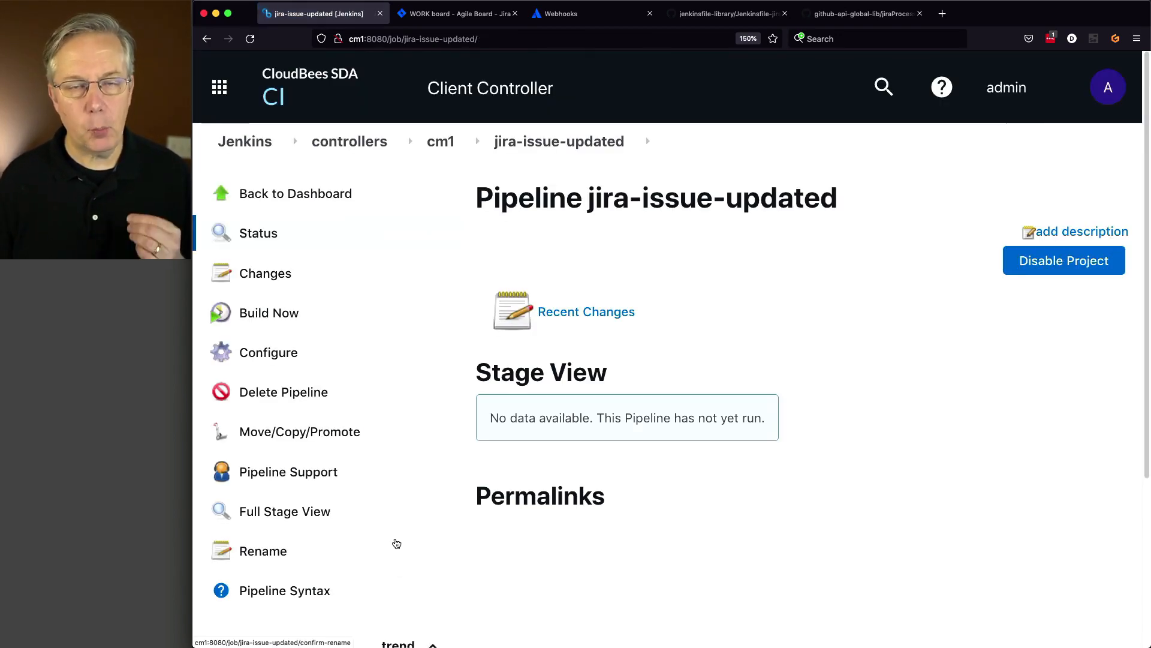
click(266, 314)
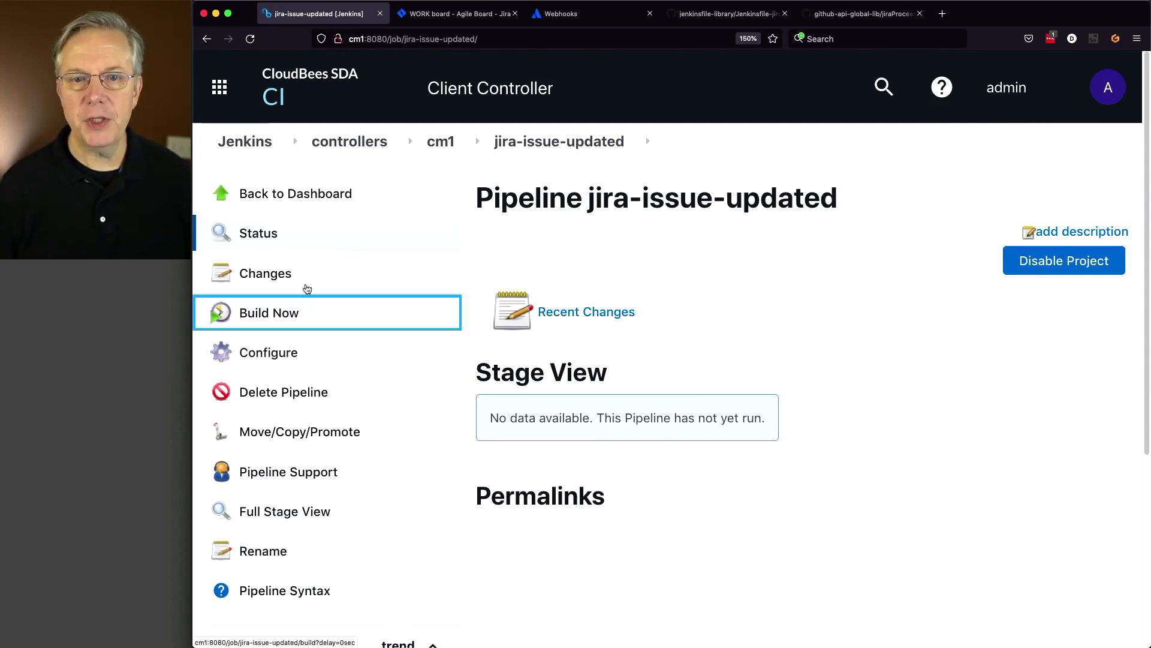
click(720, 17)
scroll(681, 300, up, 2)
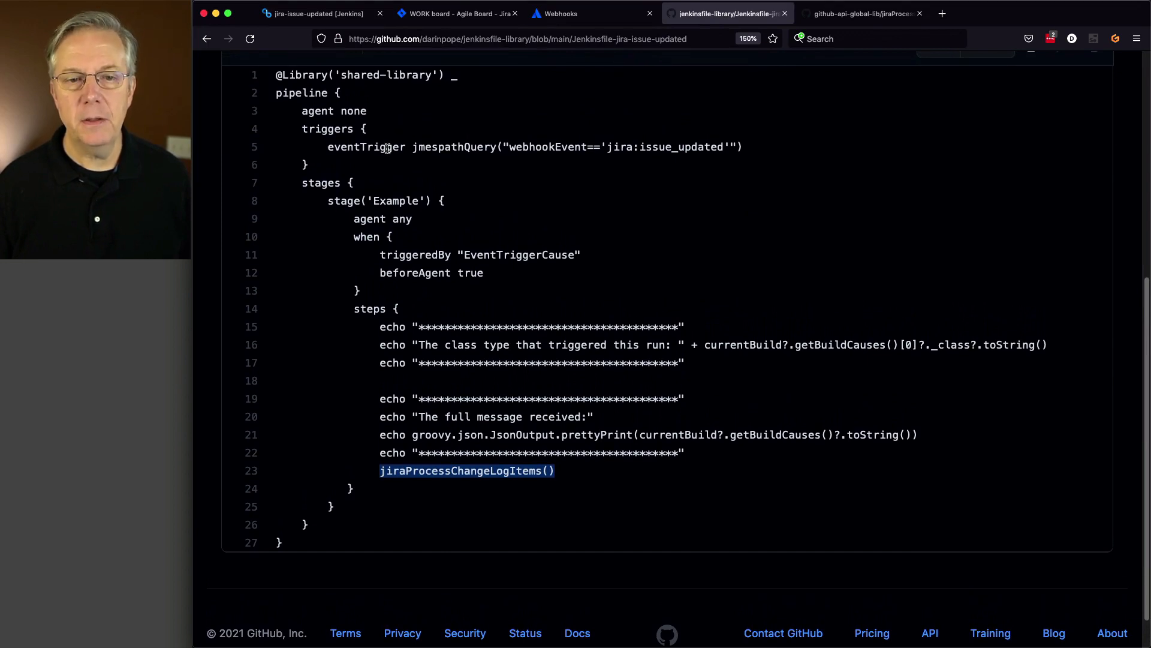
- Highlight the eventTrigger query and EventTriggerCause condition, then check build #1 in Jenkins
drag(362, 148, 668, 169)
click(472, 278)
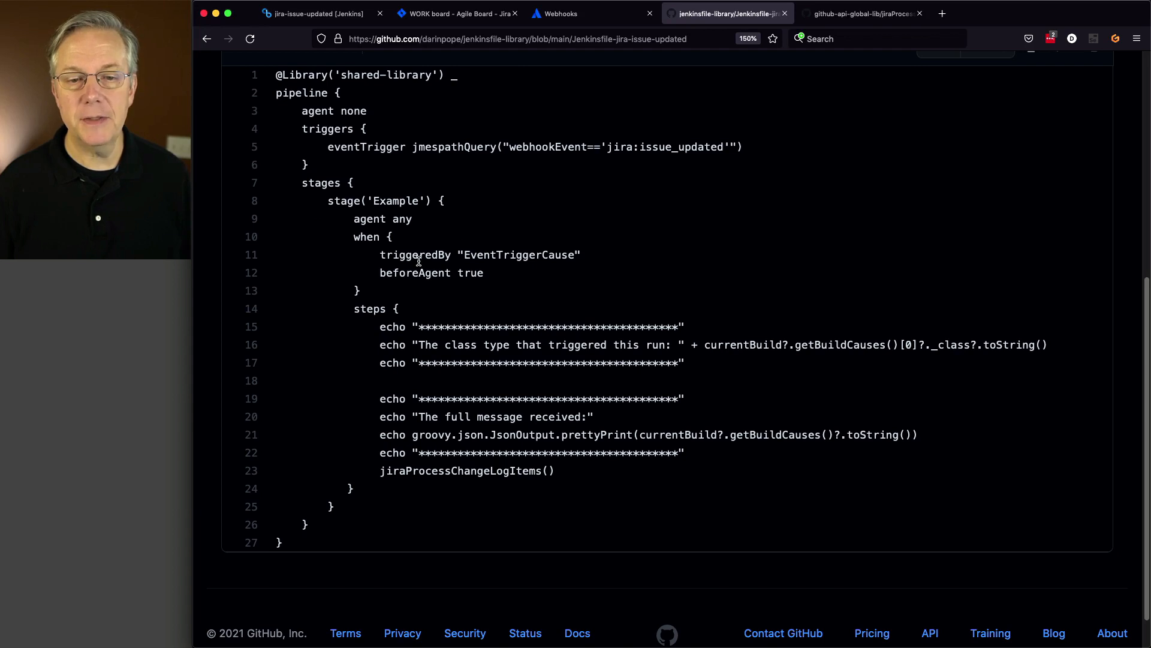
drag(415, 251, 572, 258)
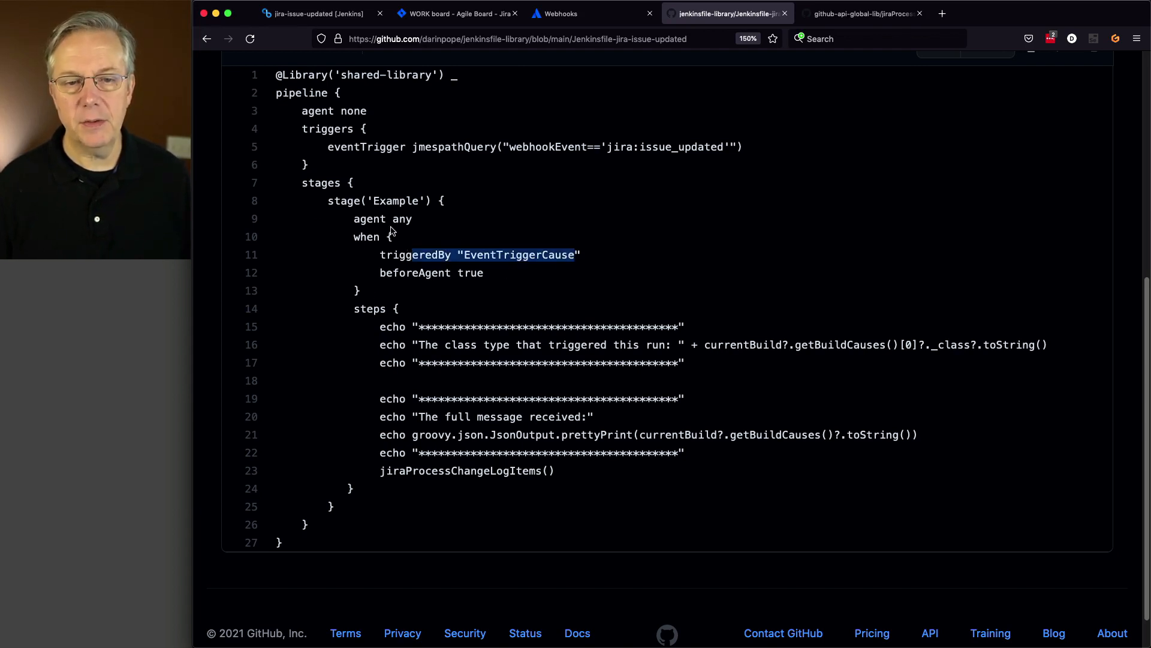
click(332, 20)
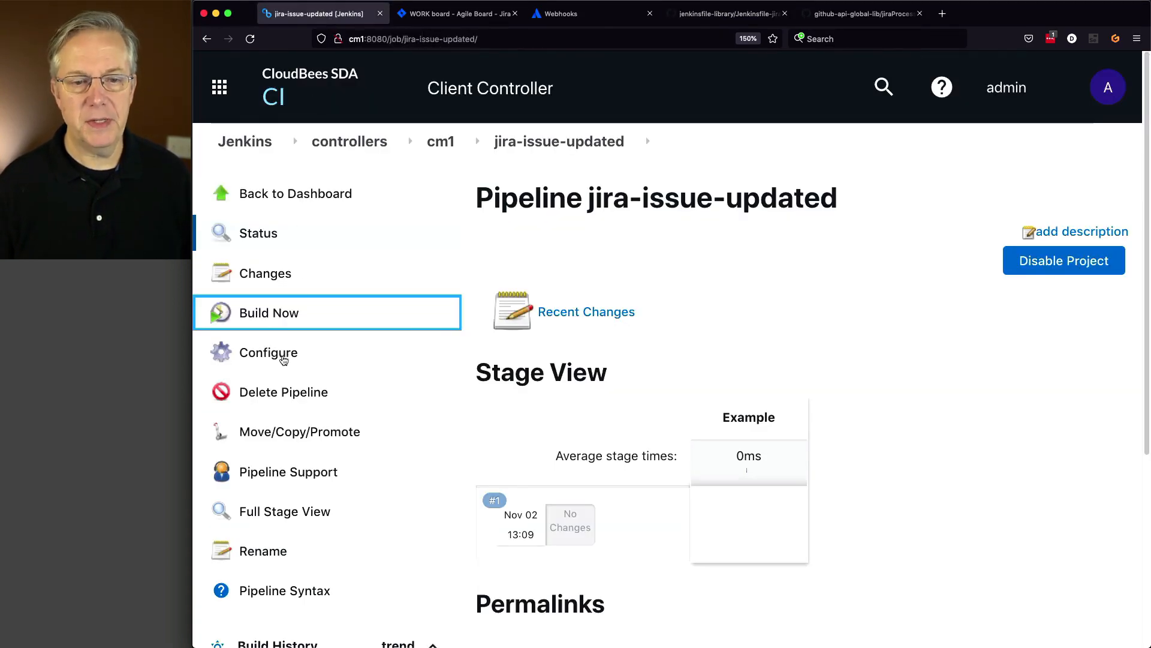
- Confirm build #1's log ends Finished: SUCCESS with the Example stage skipped by its when condition
scroll(422, 370, down, 5)
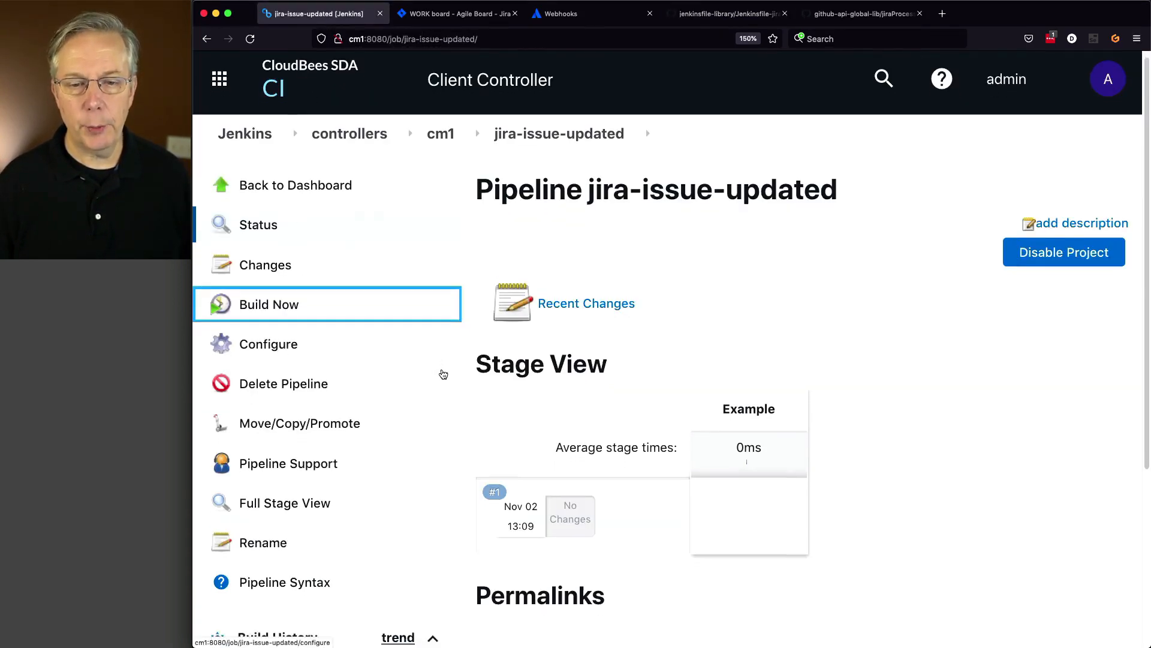
click(205, 488)
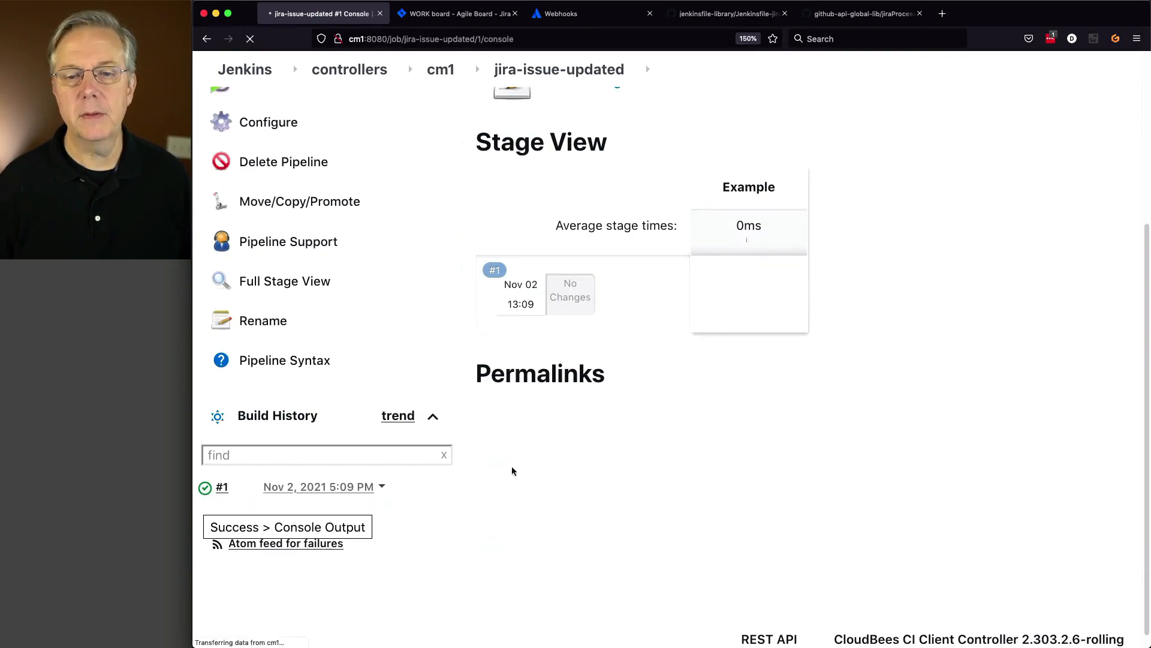
scroll(521, 457, down, 8)
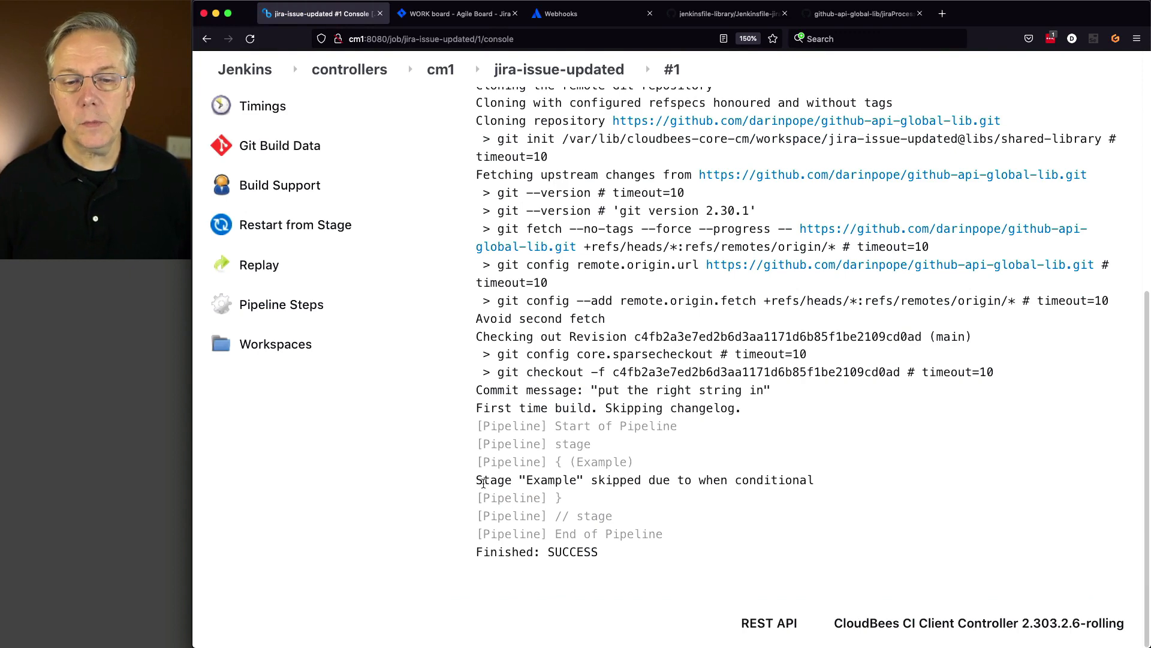
drag(484, 483, 776, 474)
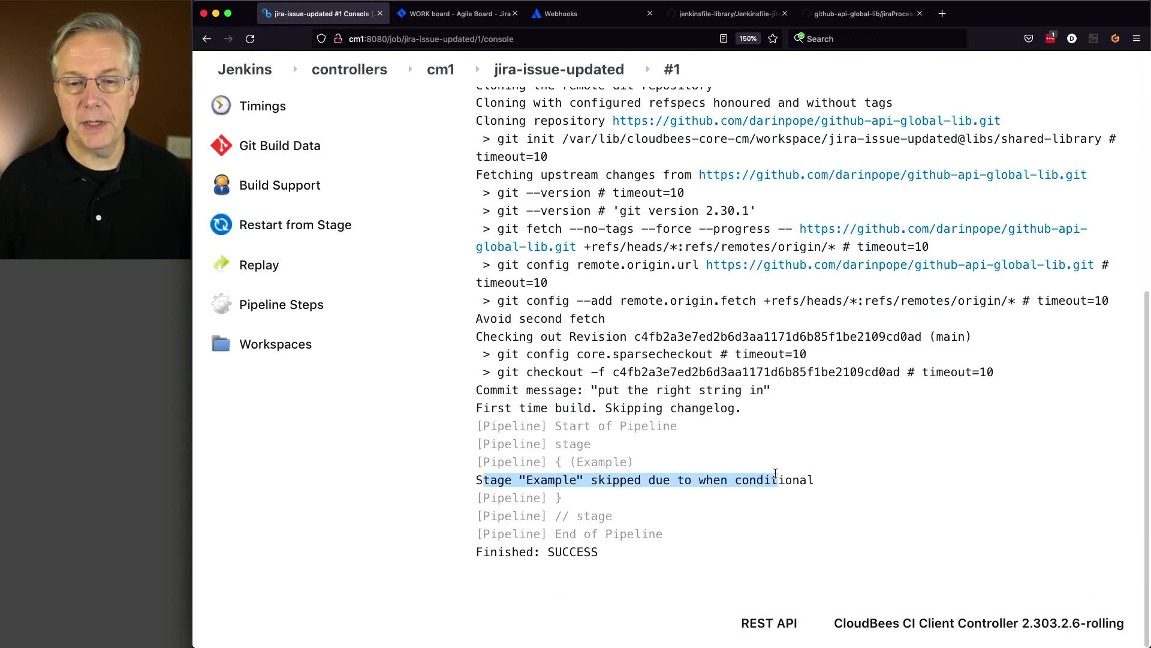
scroll(678, 462, up, 8)
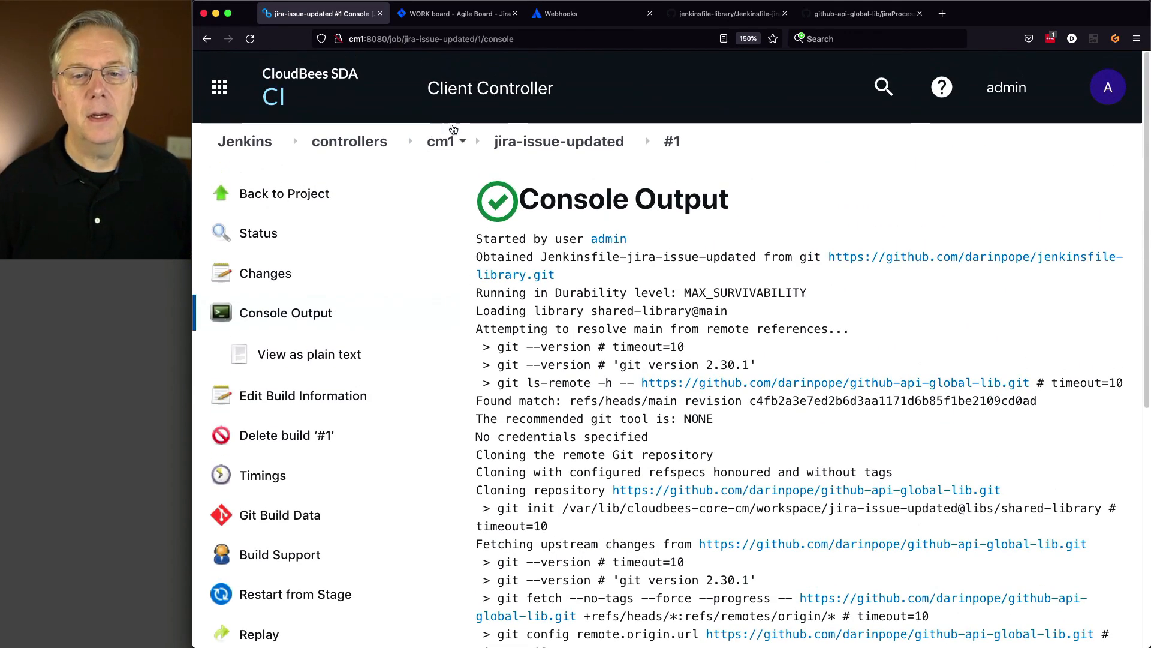
click(559, 142)
click(278, 363)
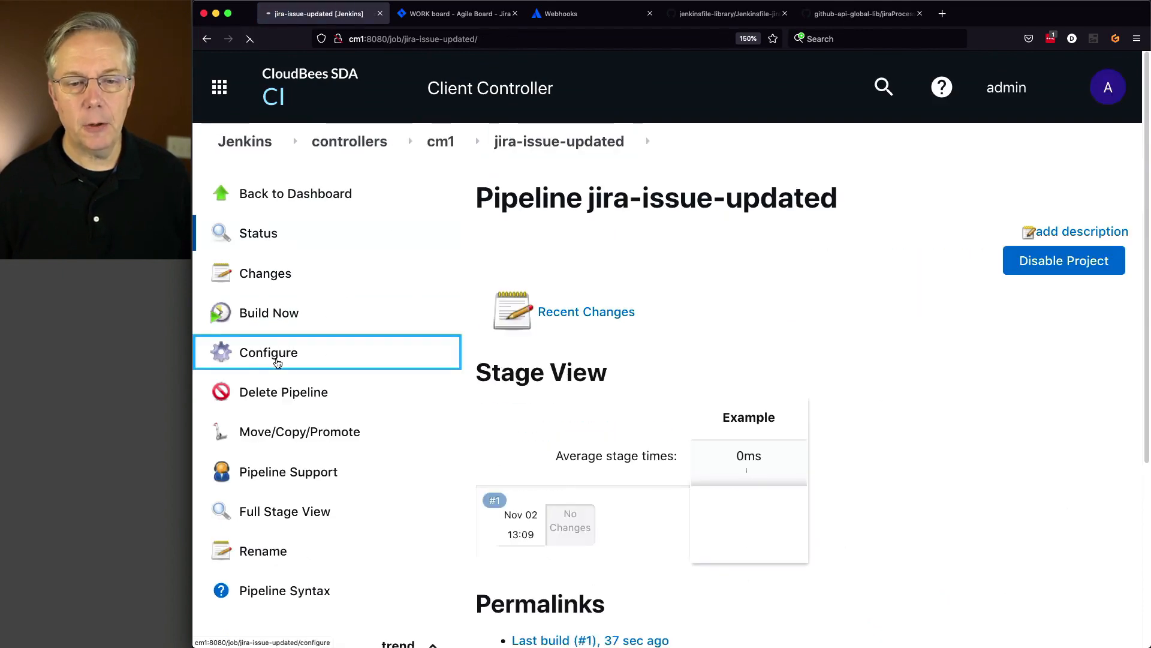
- Confirm the Jmespath trigger webhookEvent=='jira:issue_updated', then return to the cm1 dashboard
scroll(239, 415, down, 6)
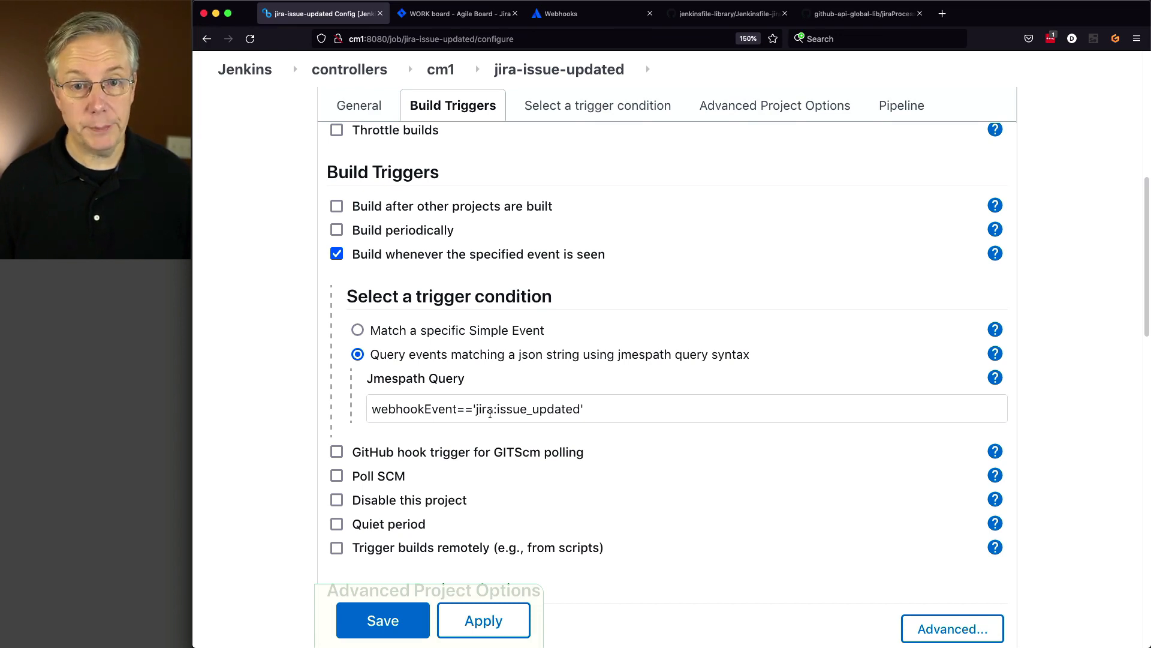
click(440, 70)
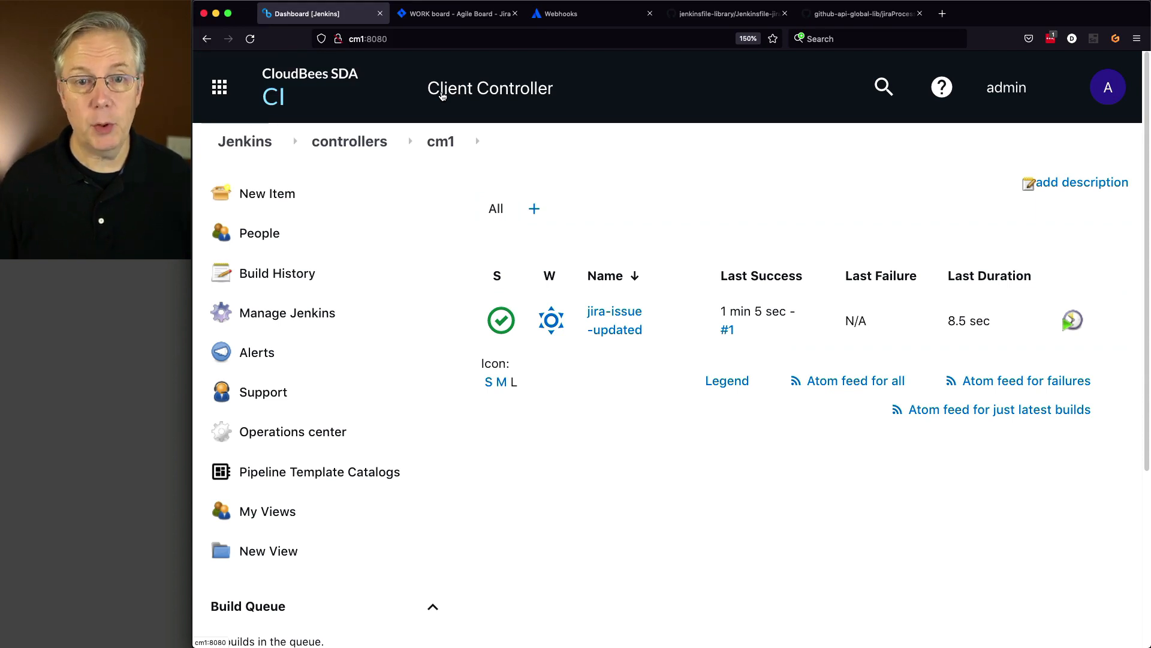
- Move WORK-4 from Backlog into Selected for Development on the Jira WORK board
click(453, 20)
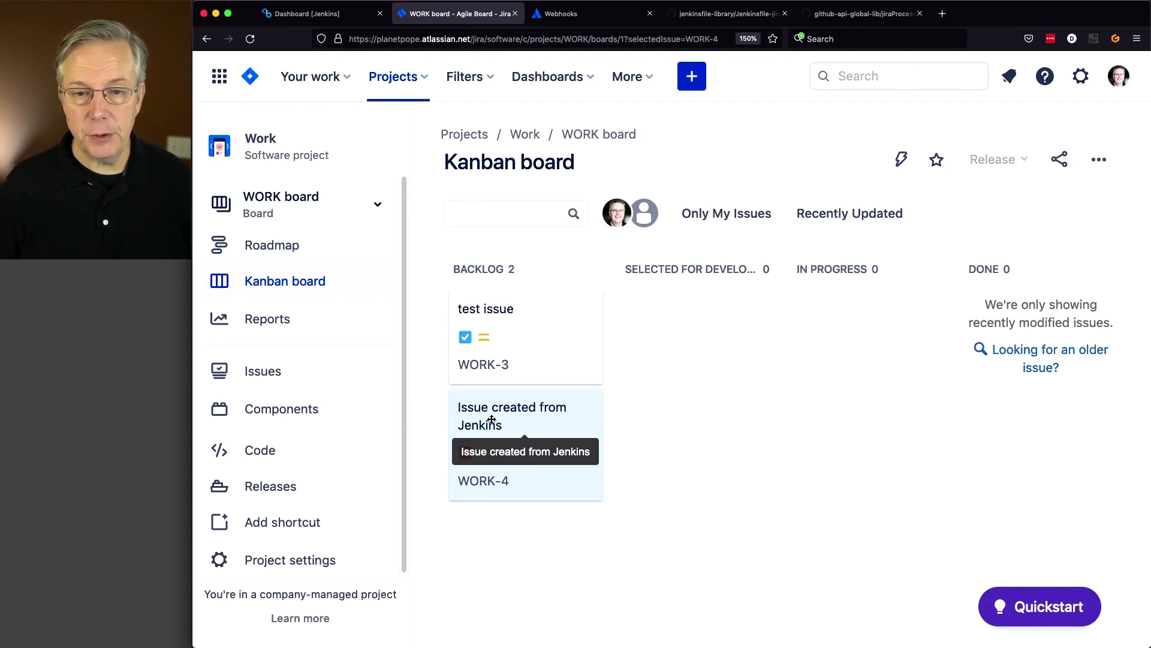
drag(491, 419, 667, 379)
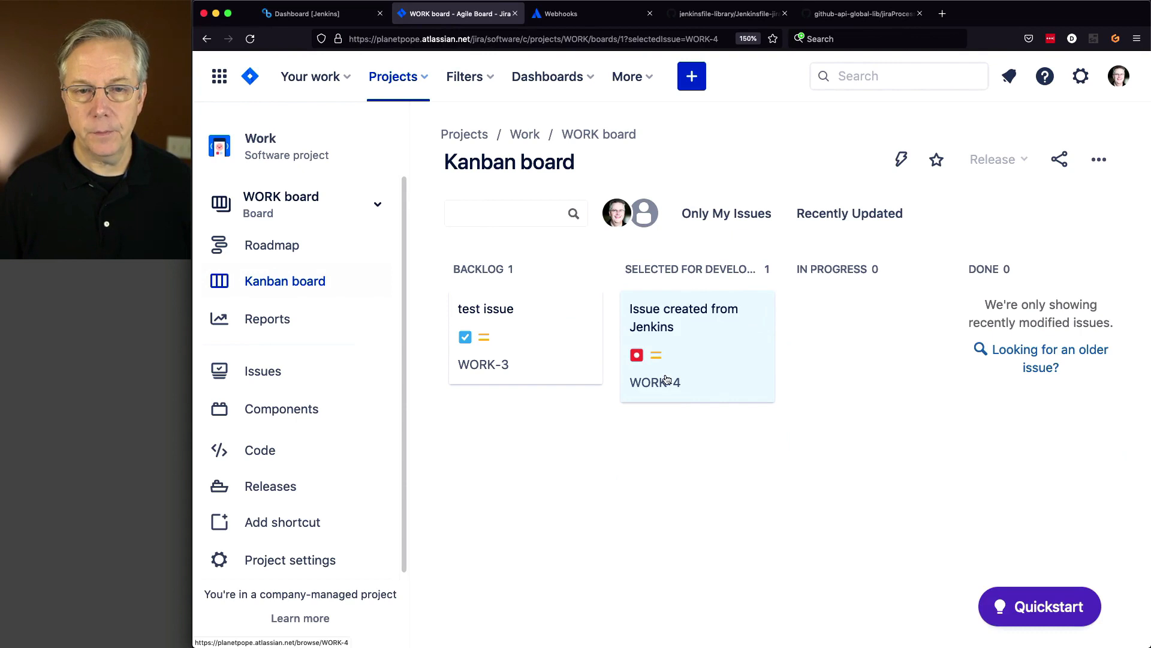
click(307, 14)
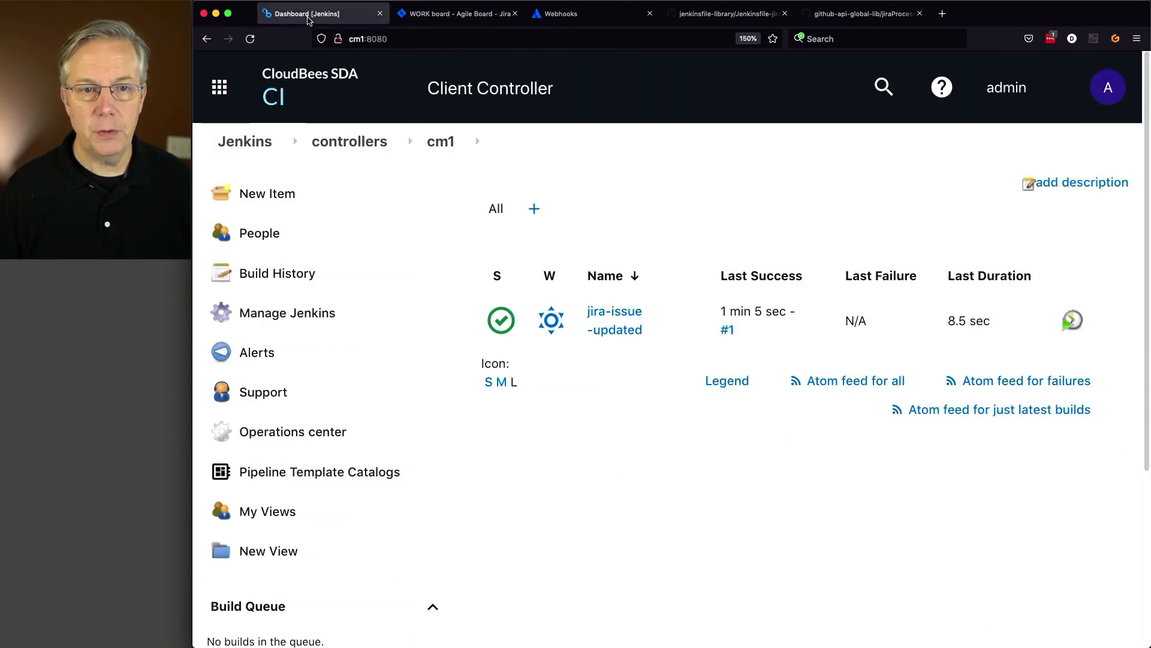
- View the console output of jira-issue-updated build #2, triggered by the Jira event
click(611, 326)
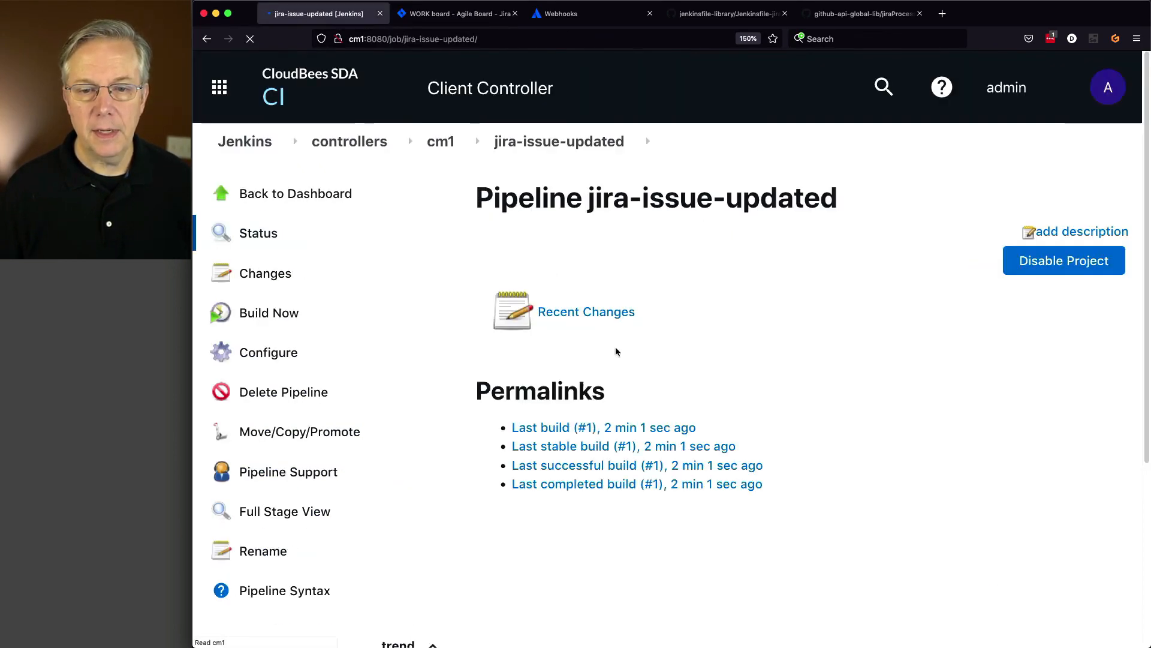
scroll(474, 414, down, 3)
scroll(473, 418, down, 3)
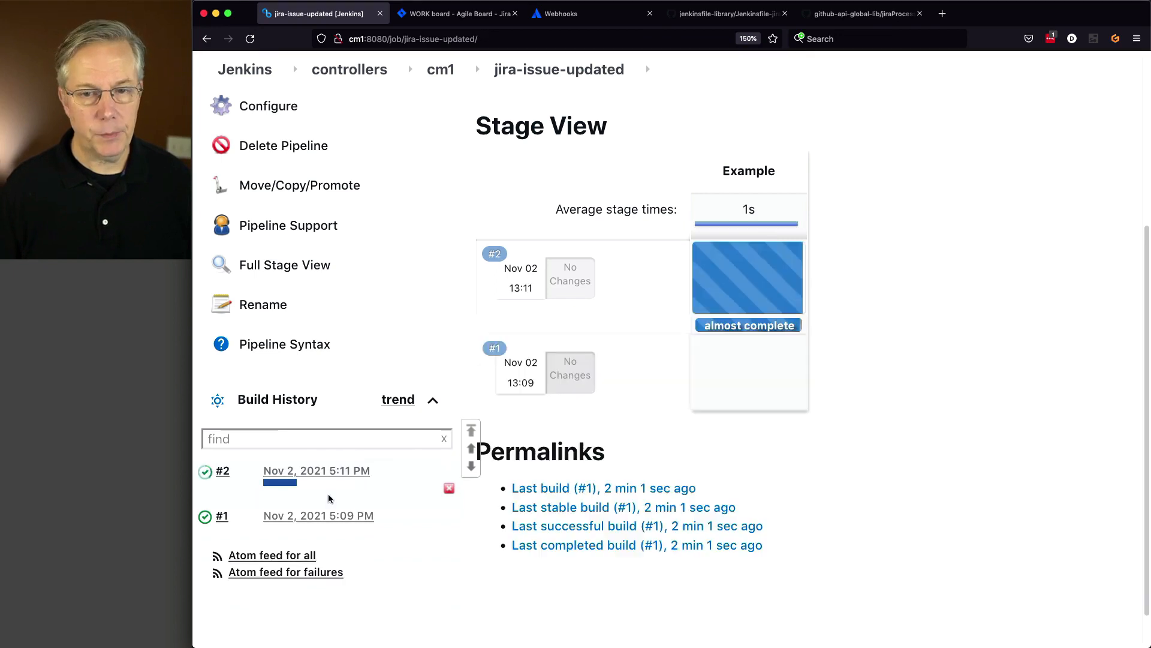
click(207, 475)
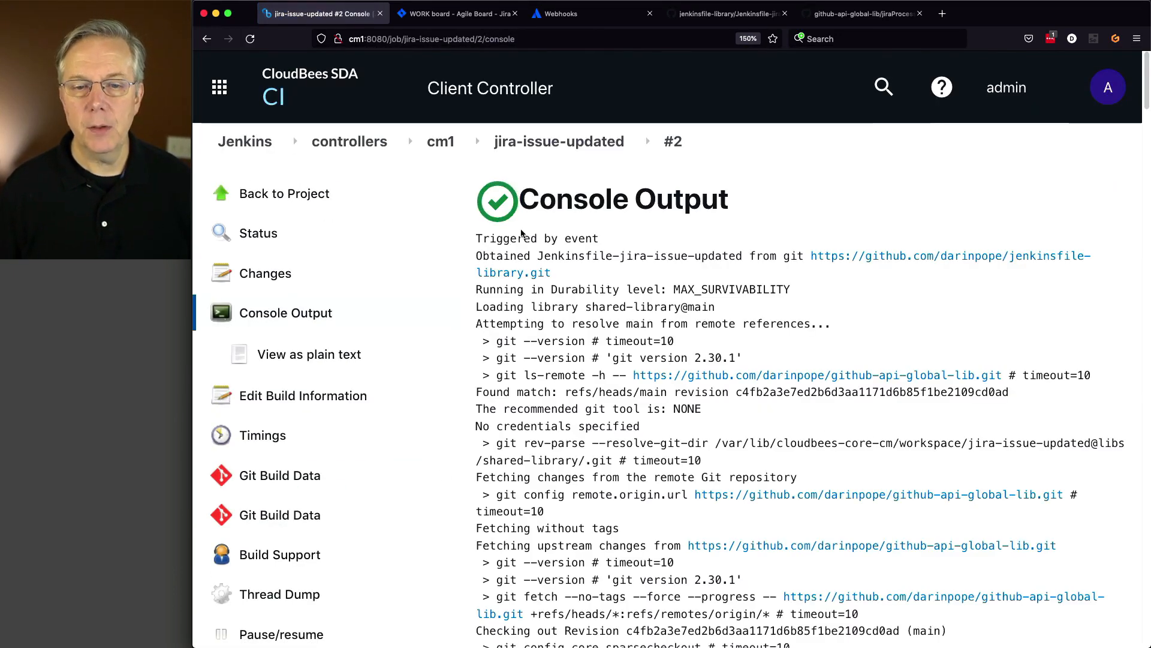
- Highlight the log lines showing the event trigger, the EventTriggerCause class and the event key
drag(490, 240, 622, 243)
scroll(625, 414, down, 10)
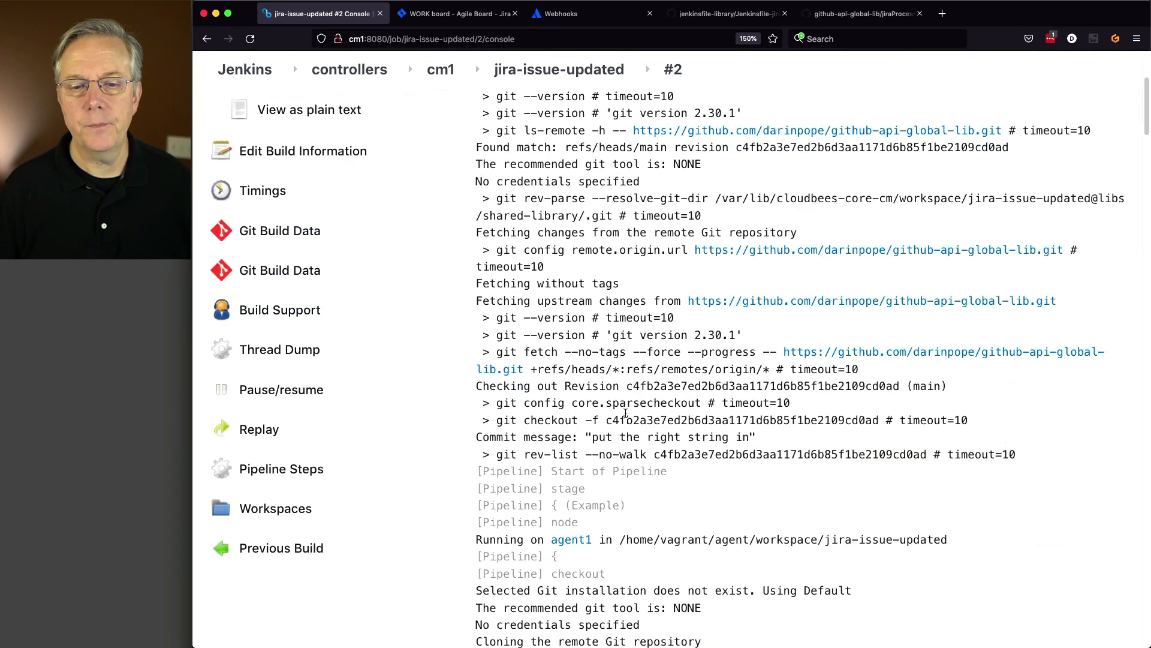
scroll(625, 414, down, 8)
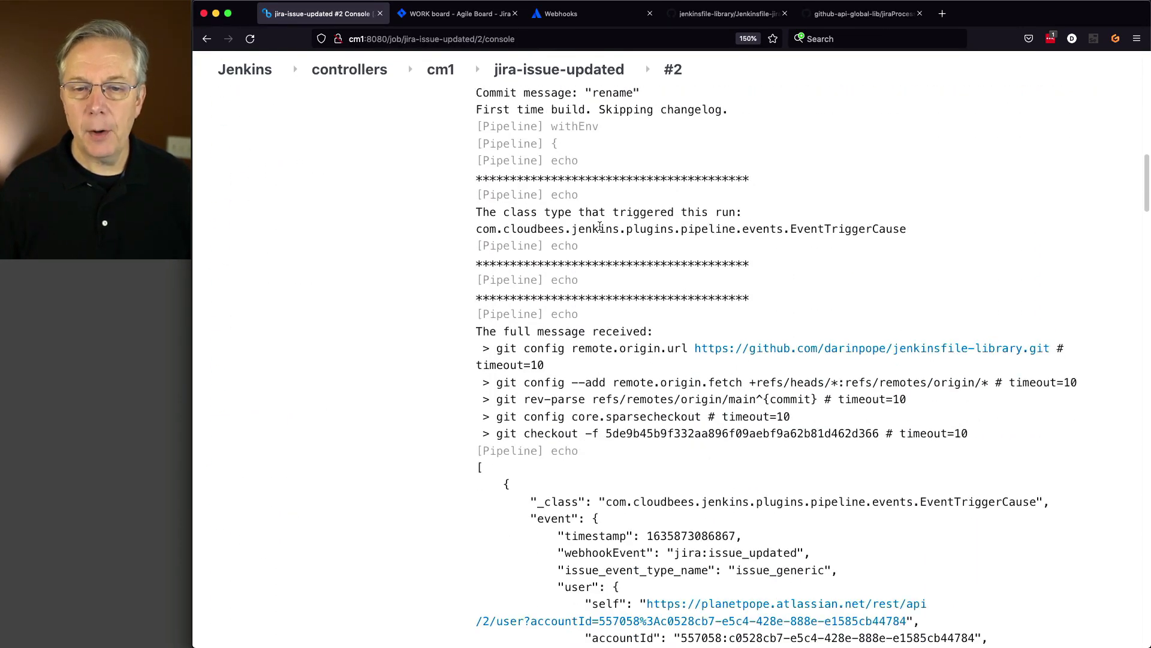
drag(594, 228, 873, 230)
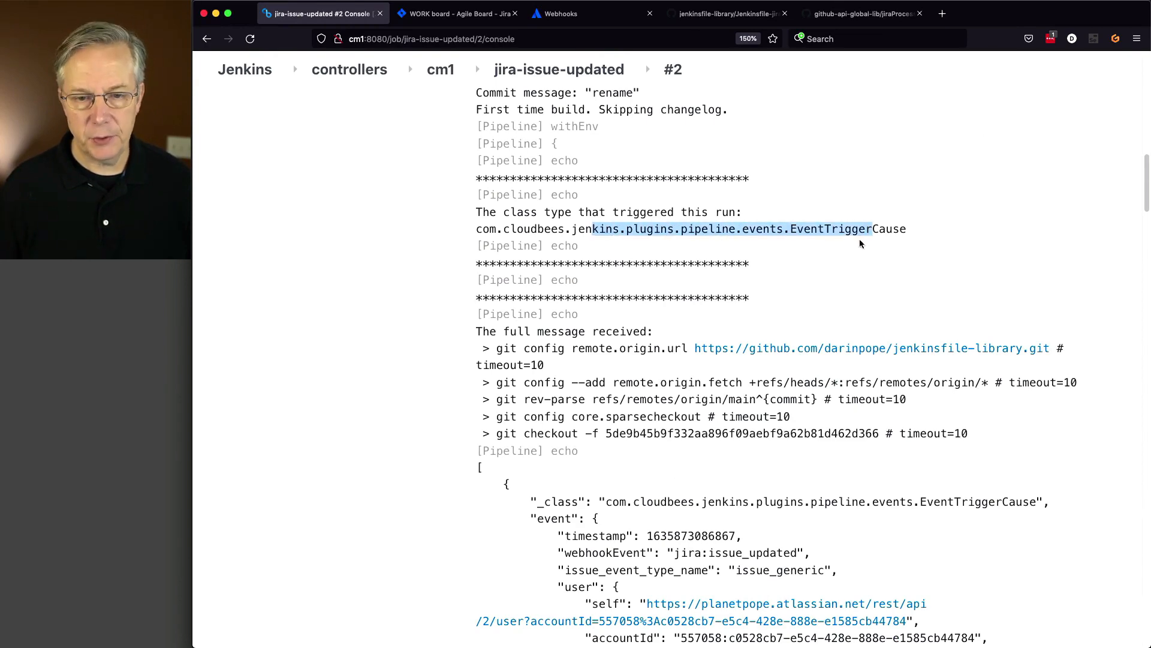
scroll(782, 355, down, 10)
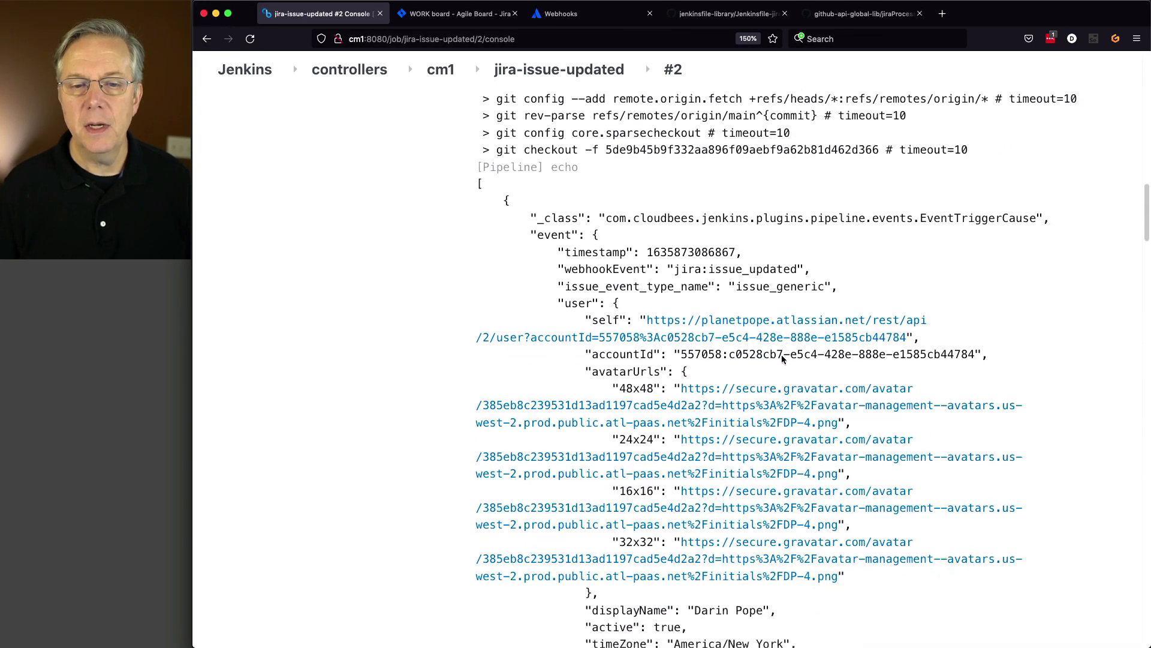
scroll(782, 358, down, 2)
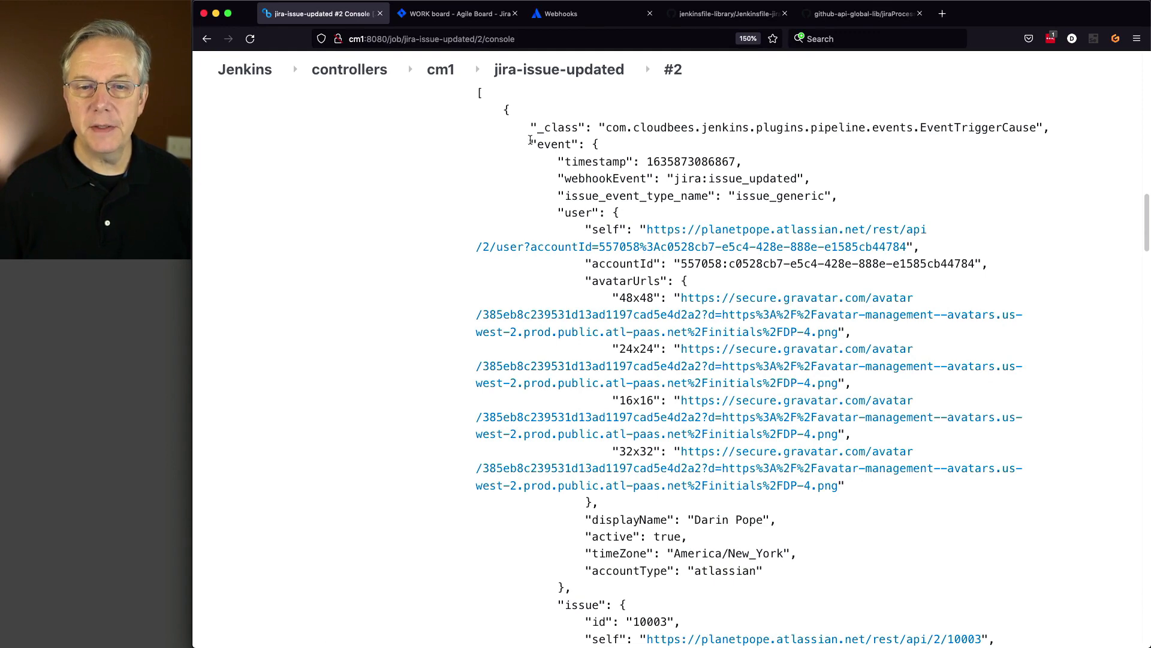
drag(531, 143, 587, 144)
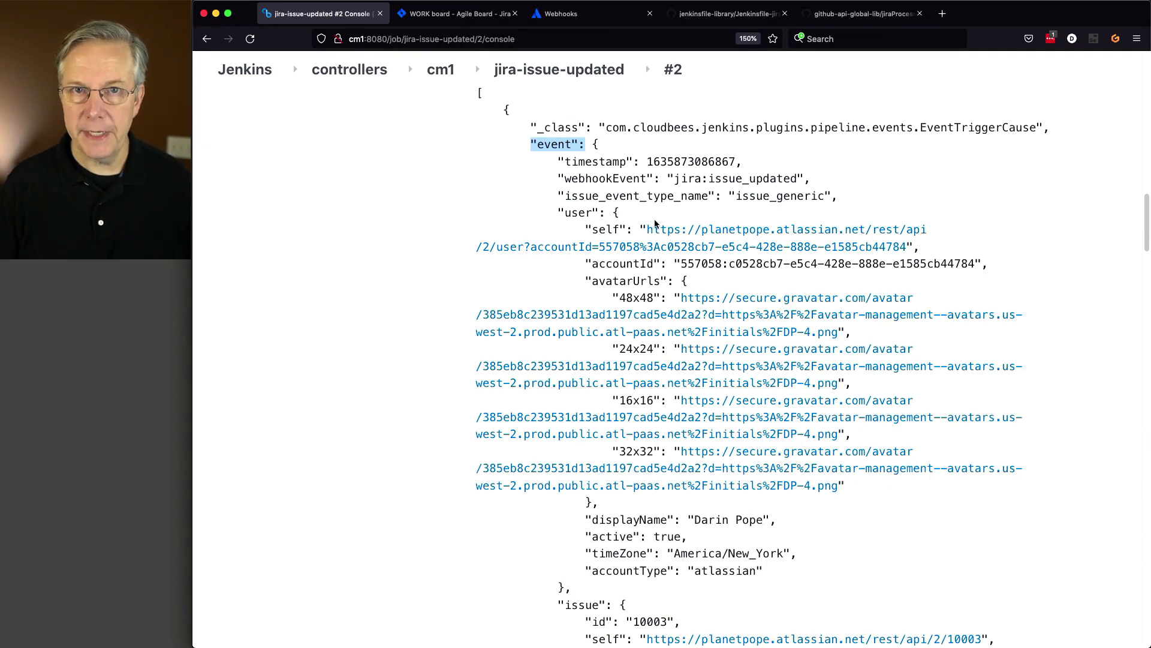
scroll(654, 219, up, 3)
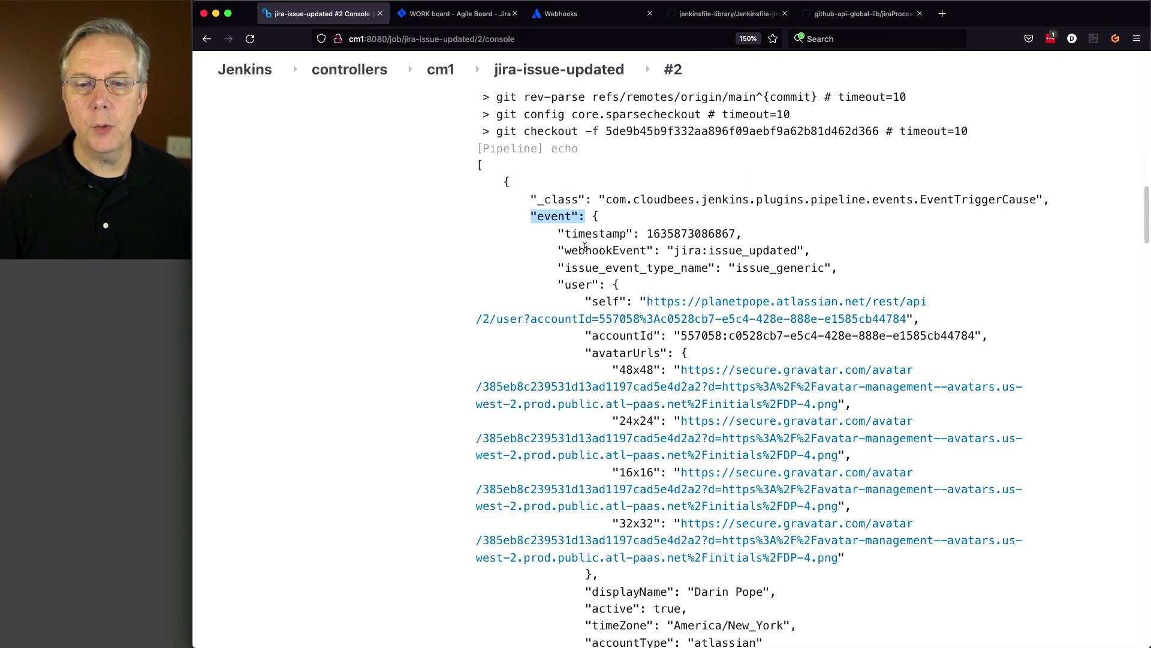
drag(558, 251, 821, 254)
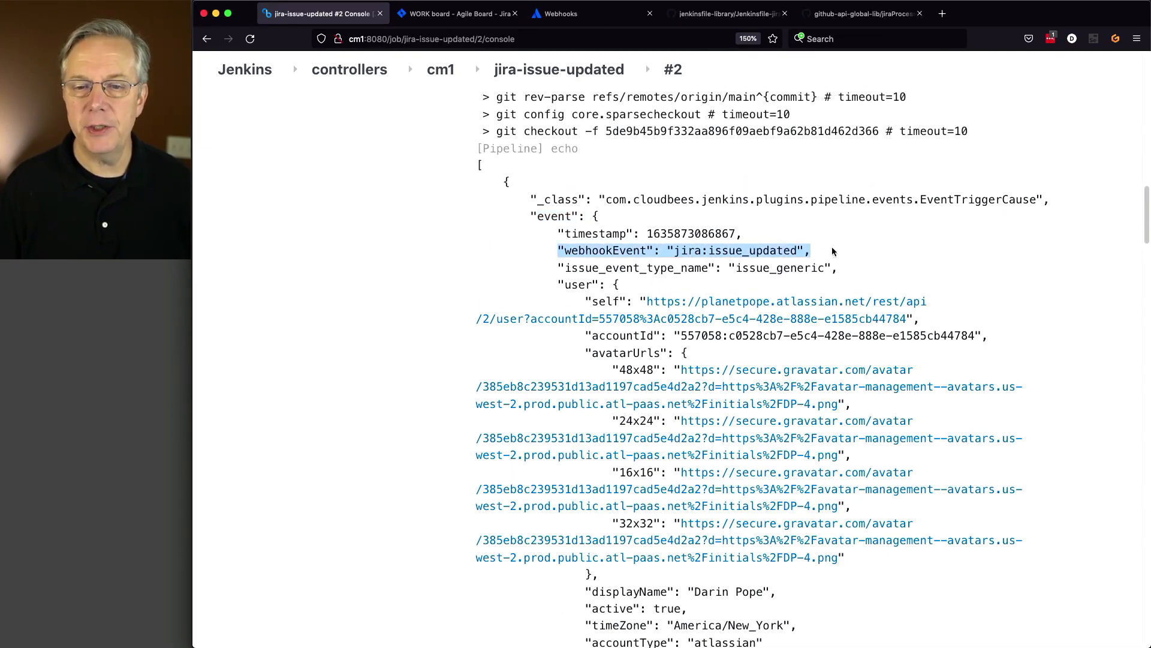
- Highlight the changelog's fromString Backlog and toString Selected for Development values
scroll(795, 336, down, 20)
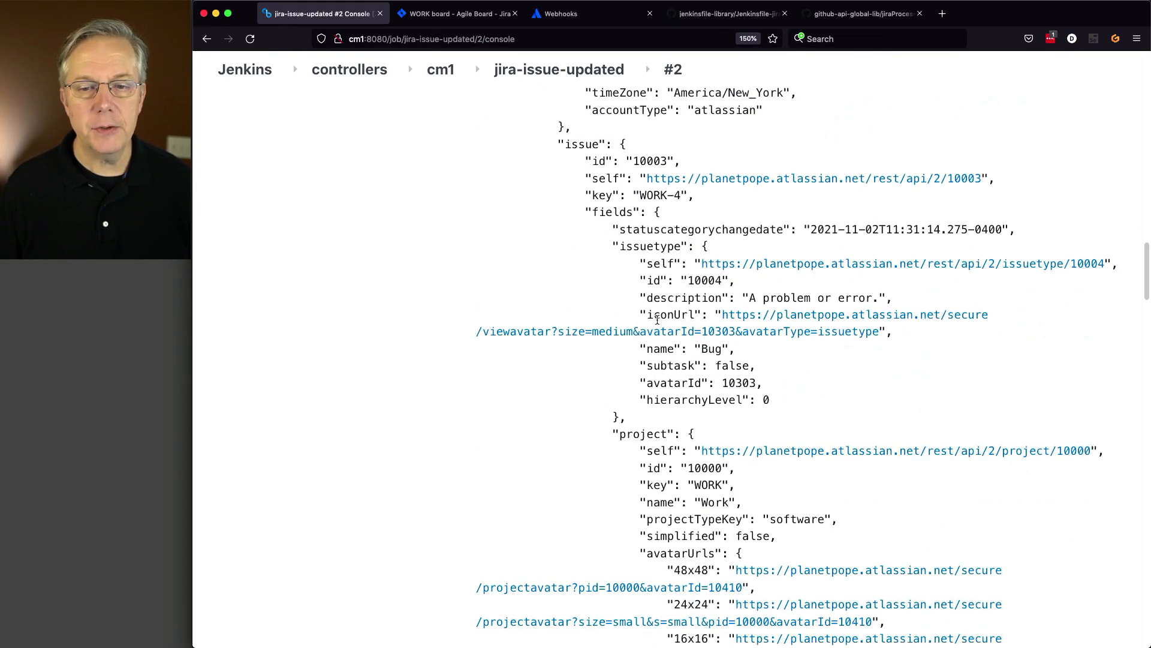
scroll(654, 319, down, 10)
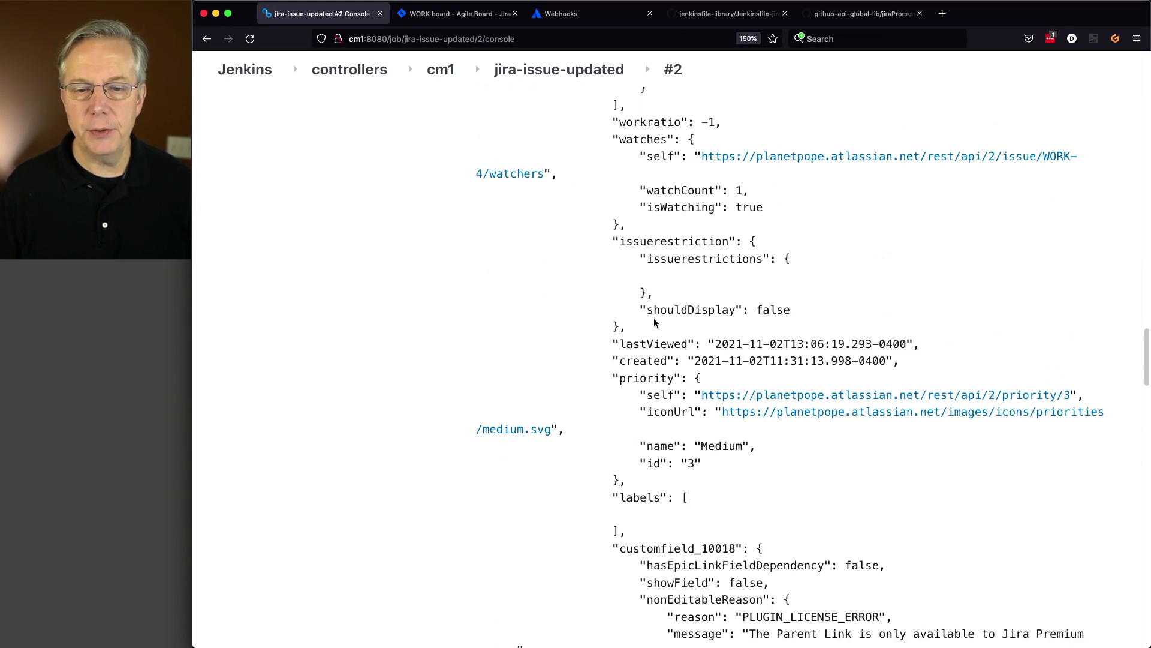
scroll(654, 323, down, 10)
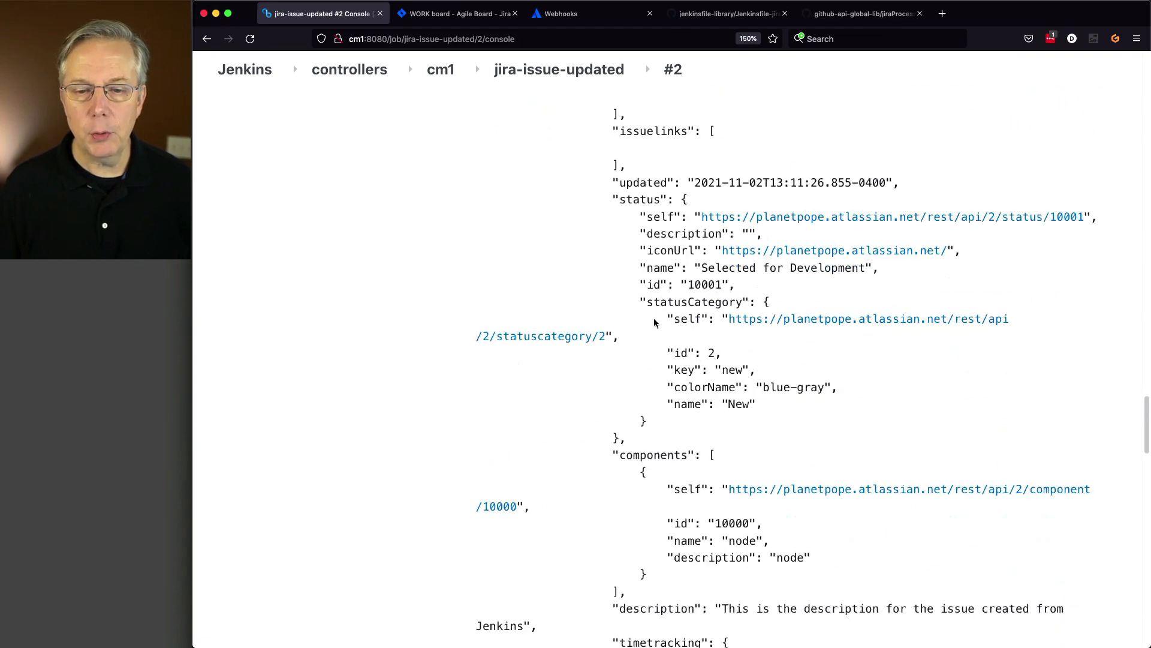
scroll(655, 323, down, 10)
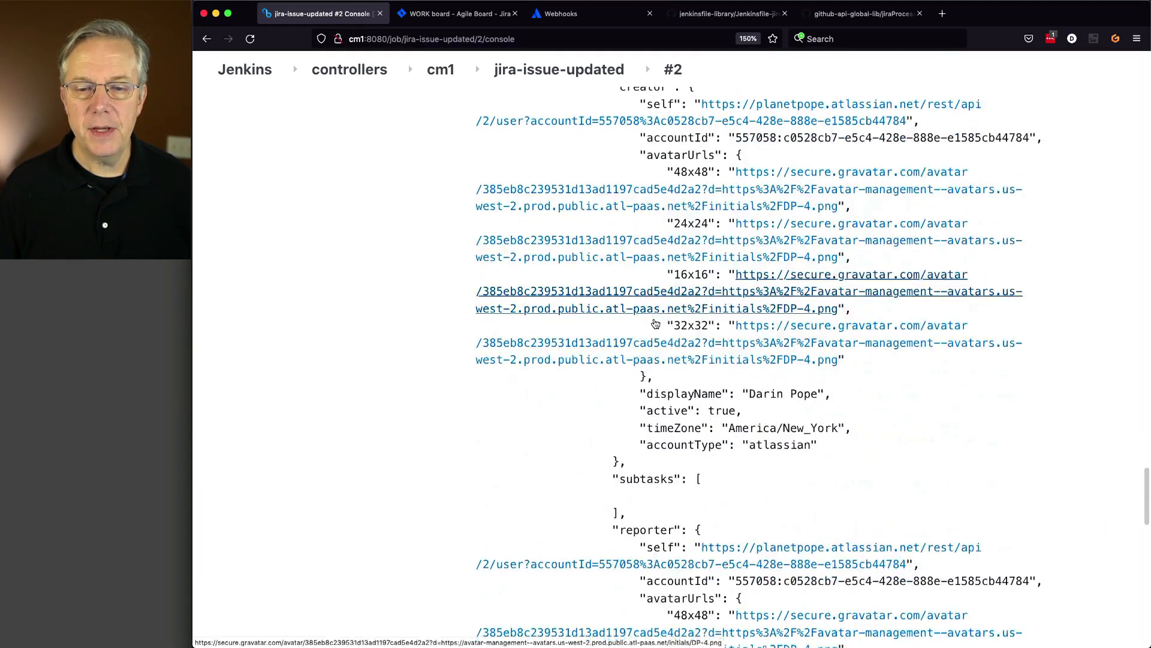
scroll(654, 321, down, 10)
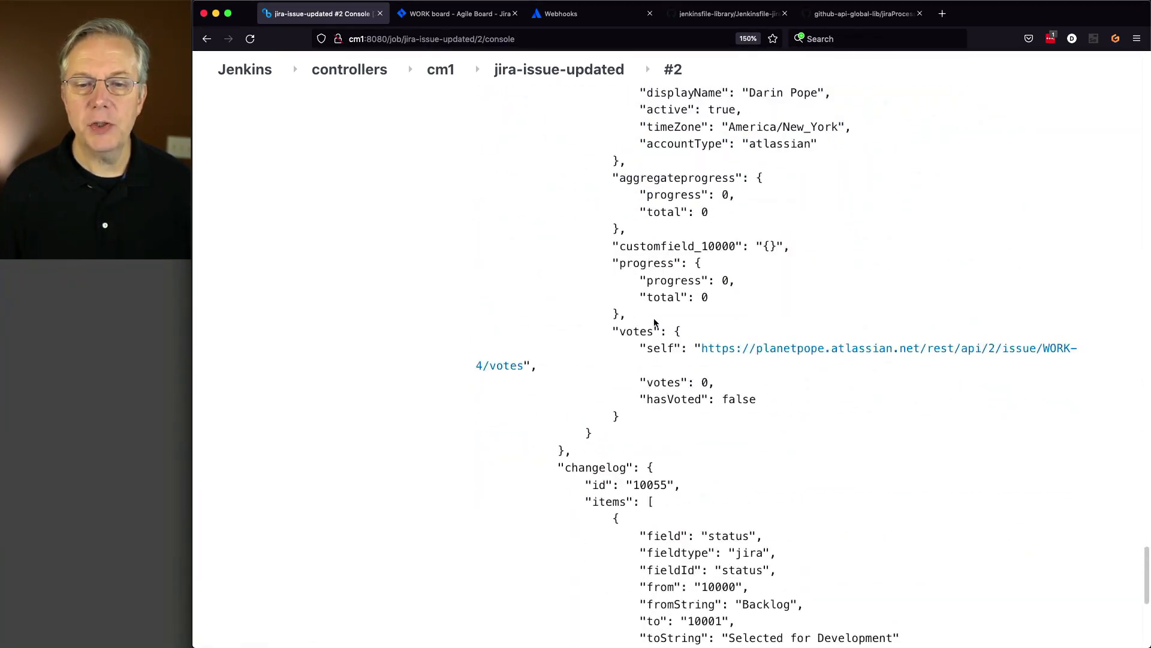
scroll(655, 323, down, 4)
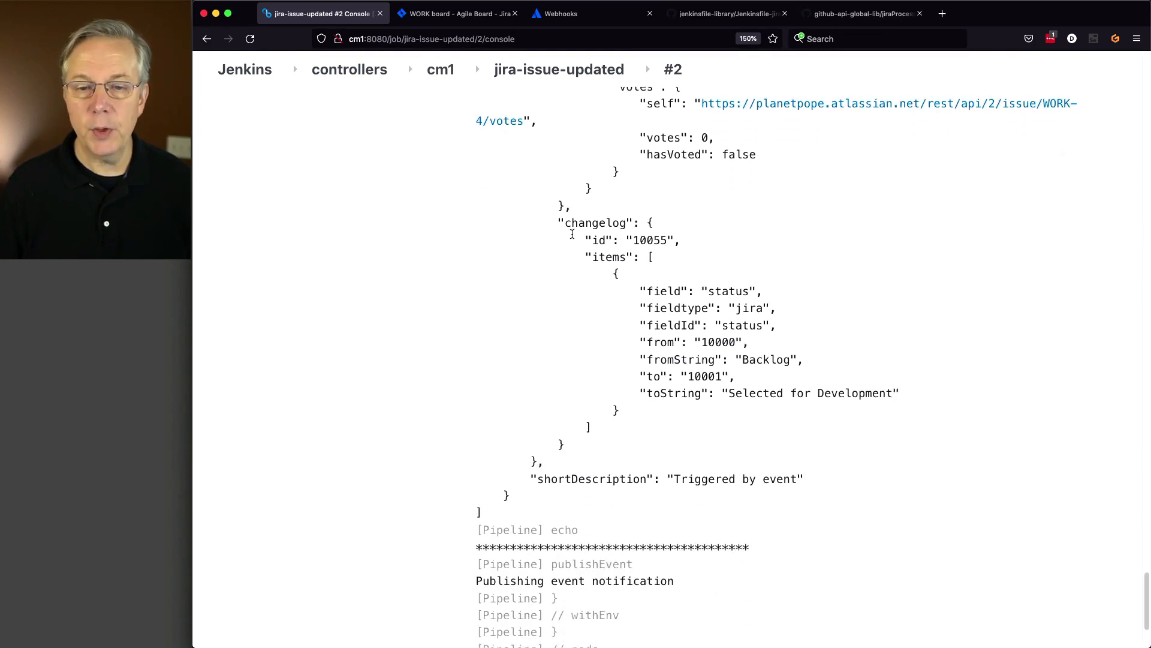
drag(650, 358, 800, 360)
drag(647, 393, 924, 402)
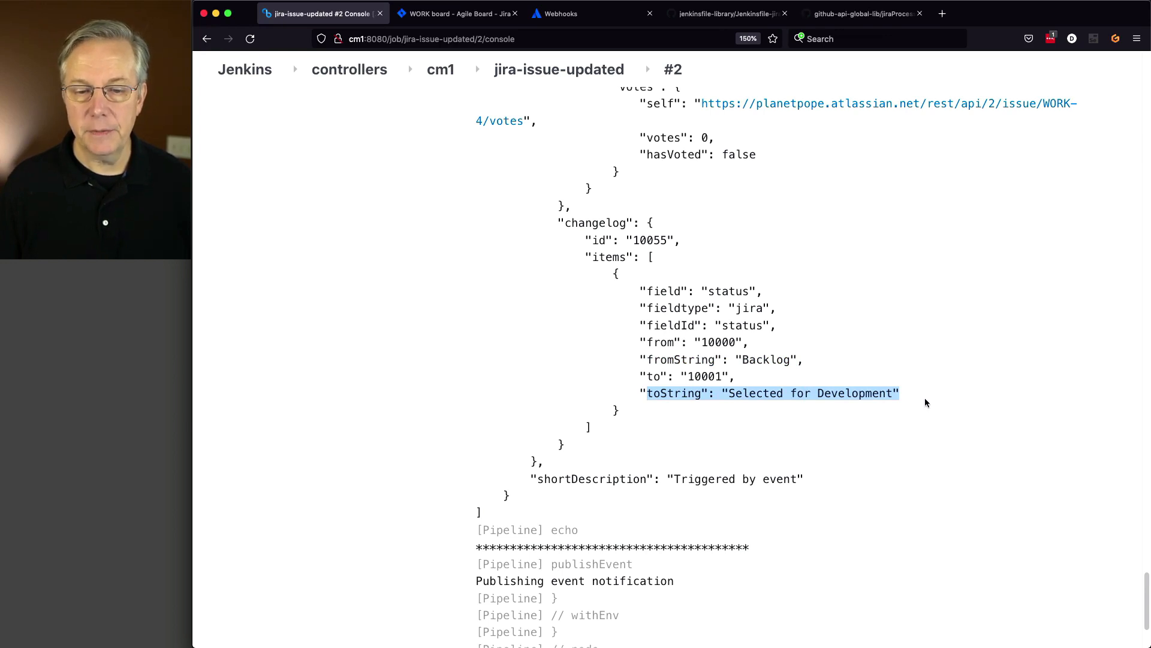
scroll(749, 367, down, 6)
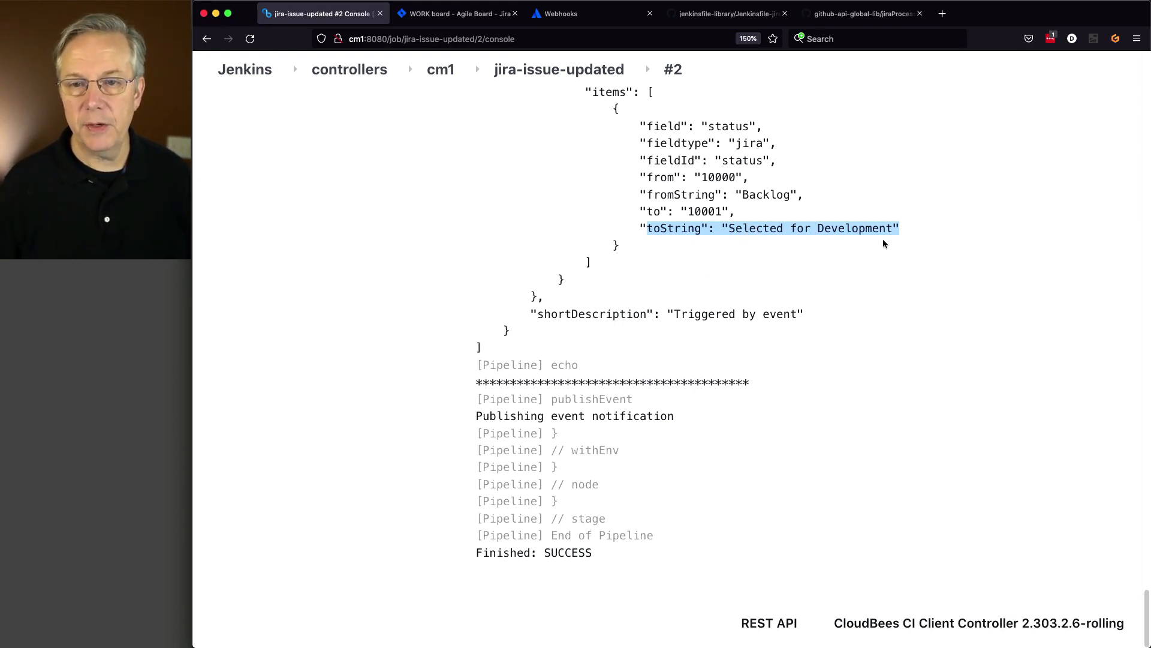
click(843, 22)
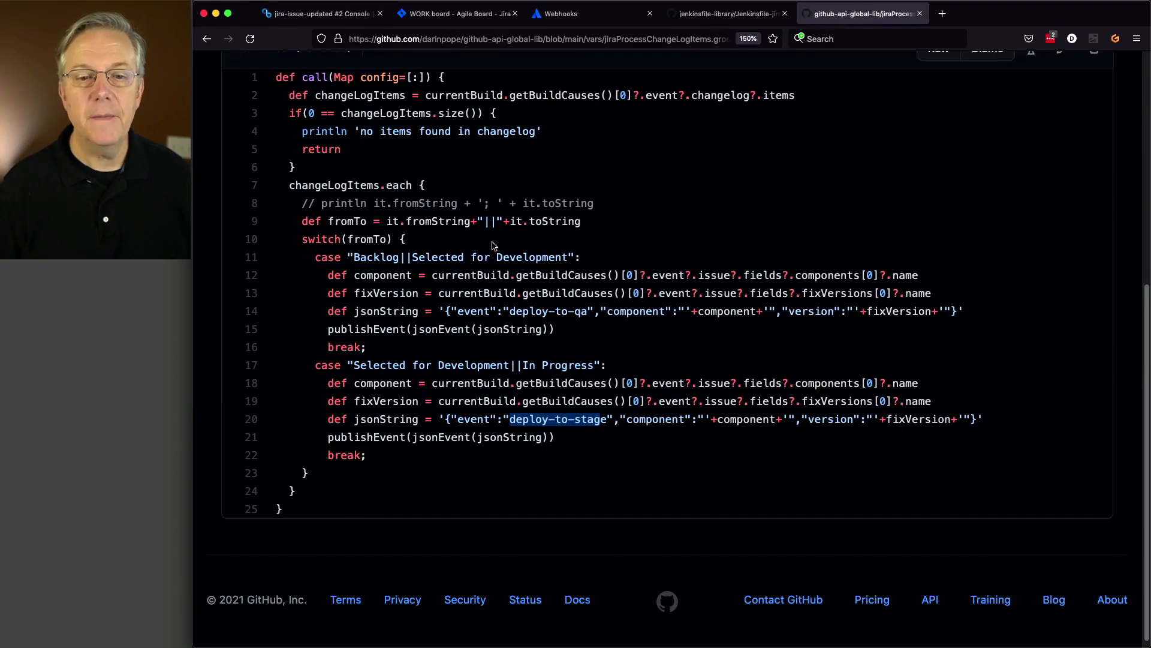
- Review the groovy file's Backlog||Selected for Development case and its publishEvent call on line 15
drag(351, 258, 564, 256)
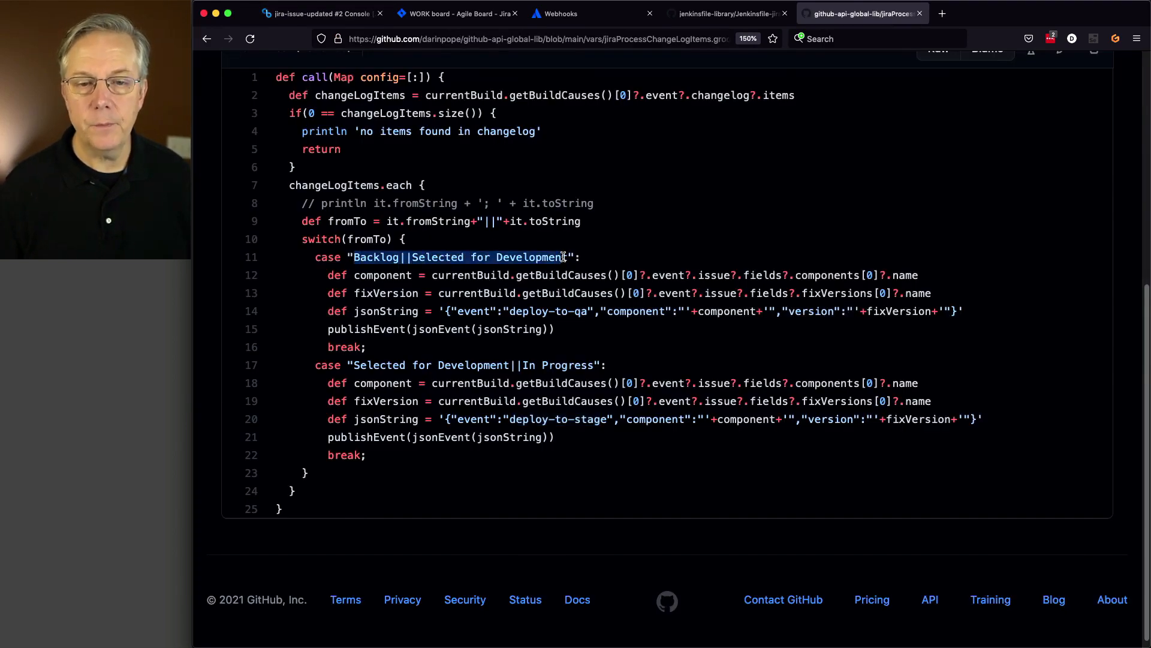
drag(332, 329, 548, 329)
click(295, 17)
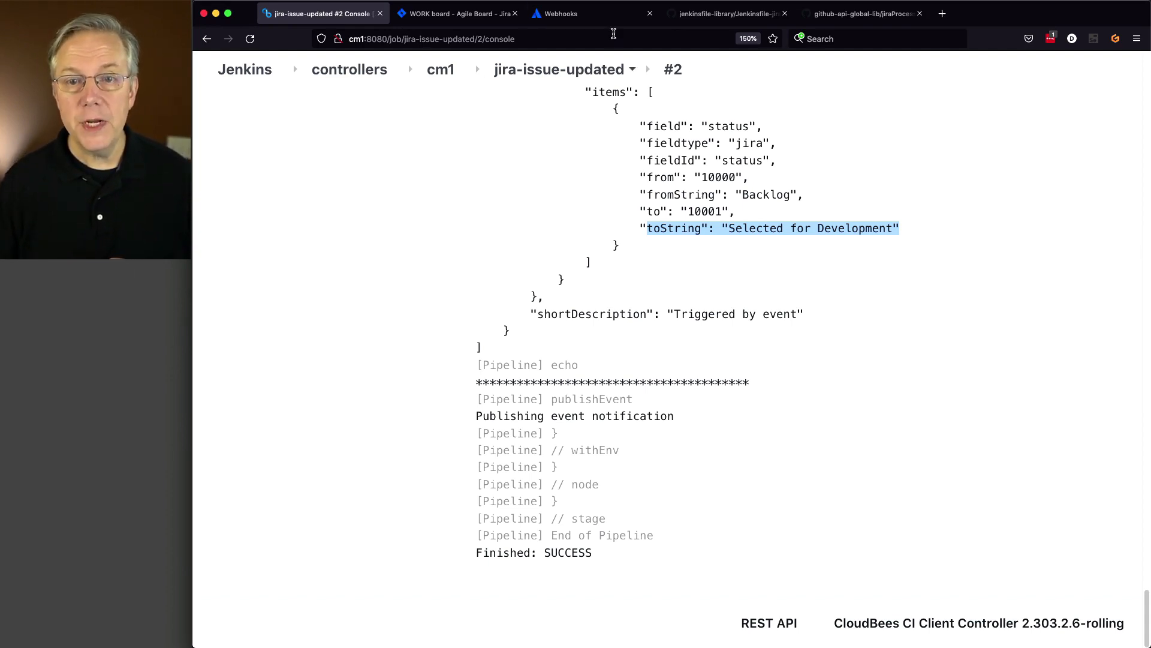
click(730, 14)
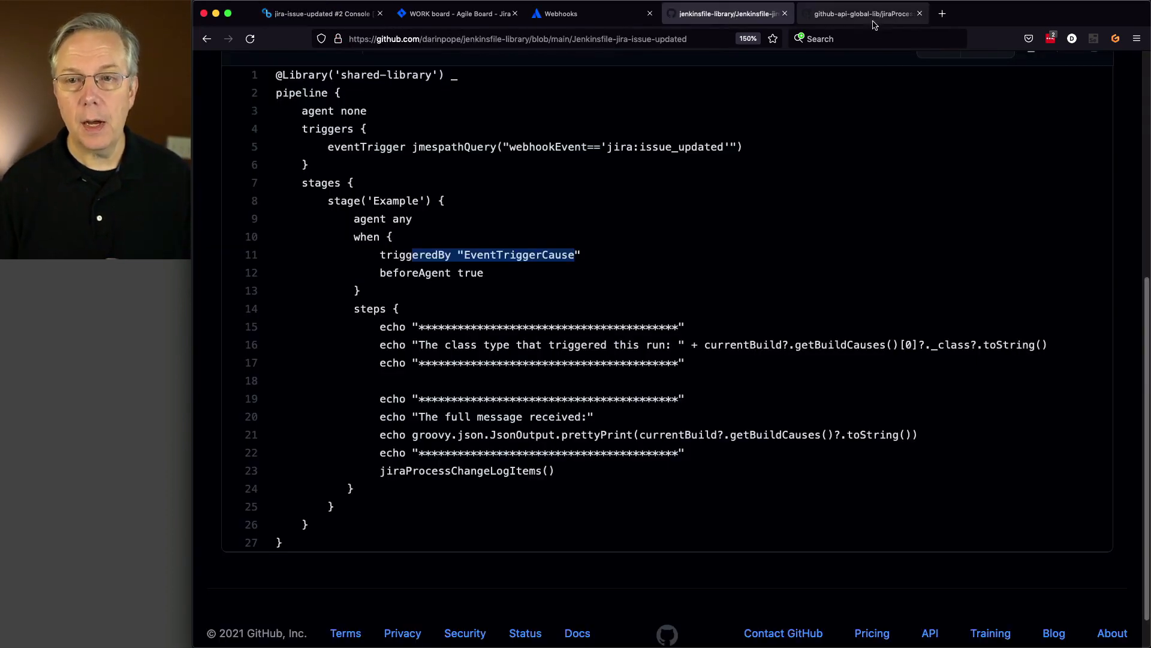
click(864, 13)
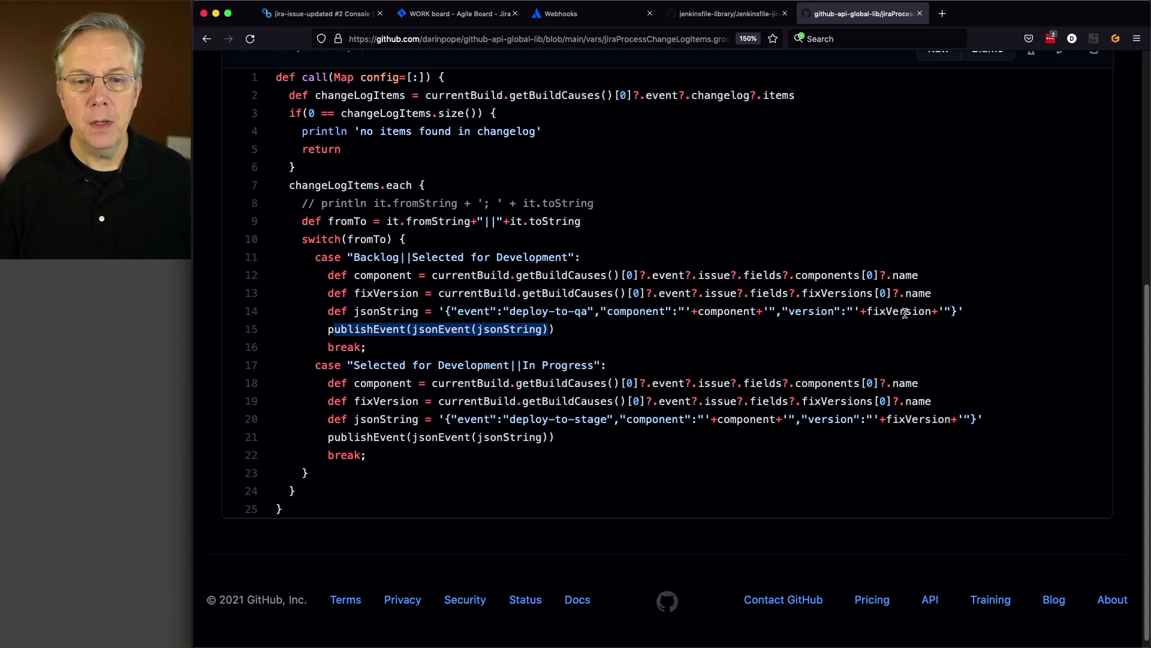
drag(451, 310, 722, 315)
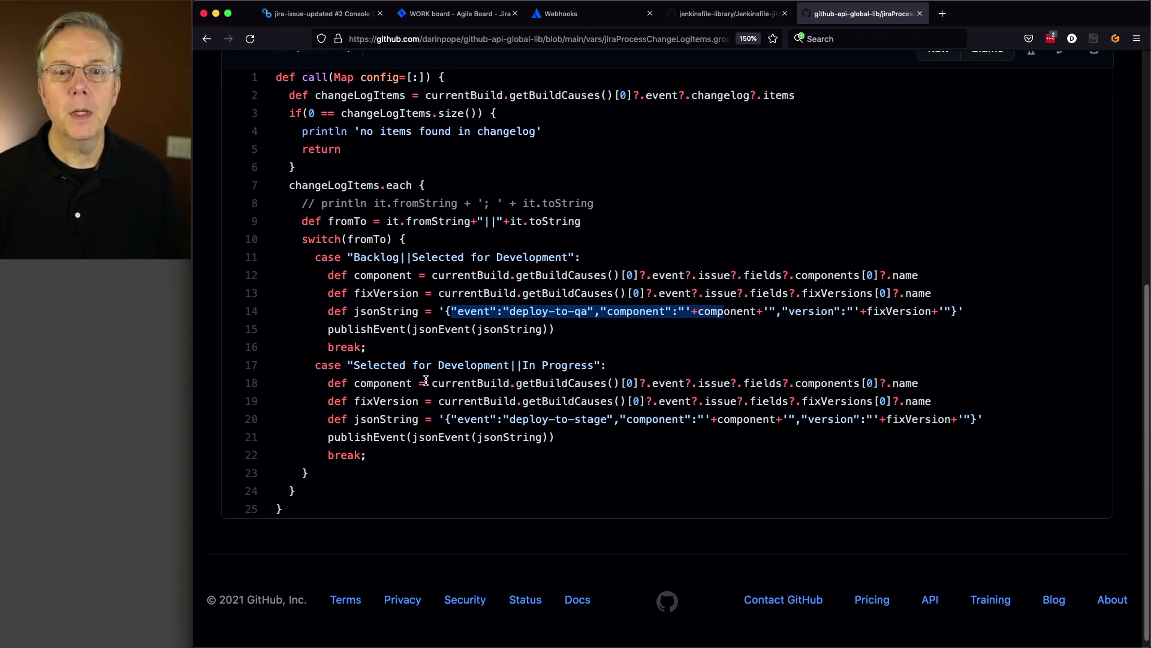
click(321, 20)
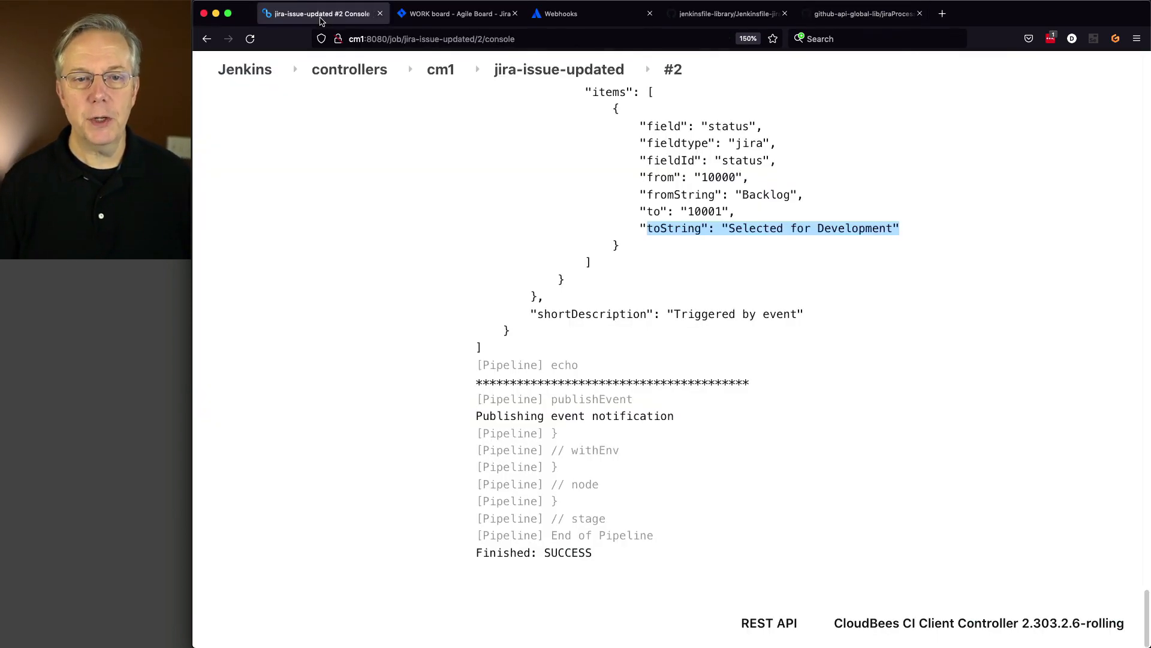
- Create a new Pipeline item named jira-deploy-to-qa on the cm1 controller
click(440, 74)
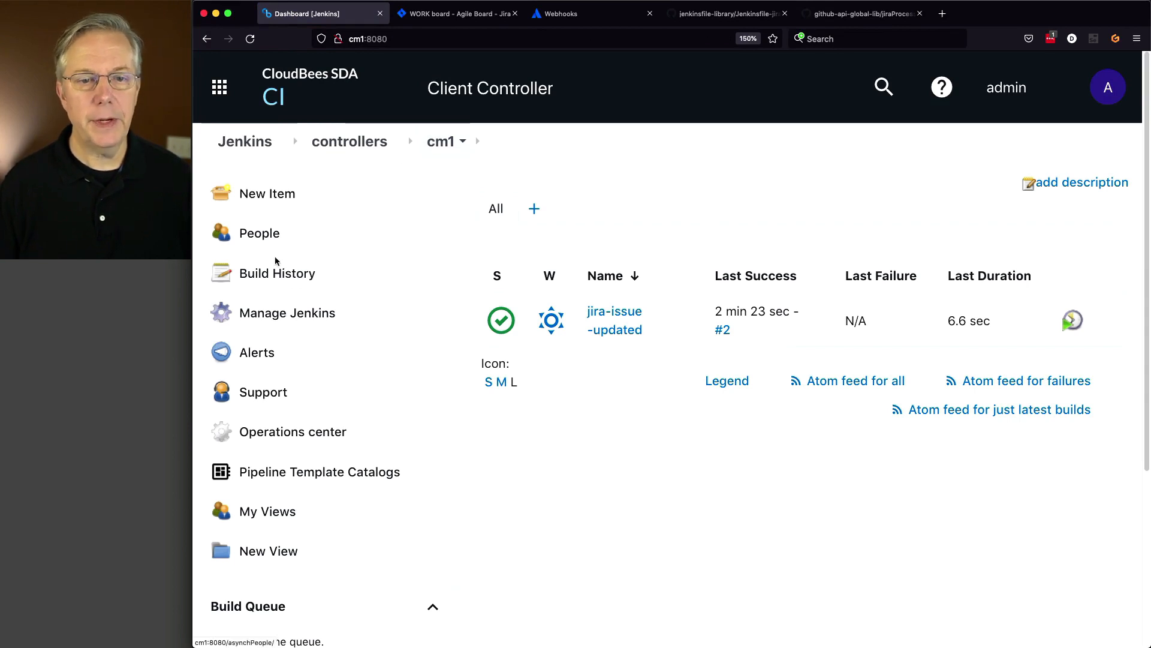
click(271, 196)
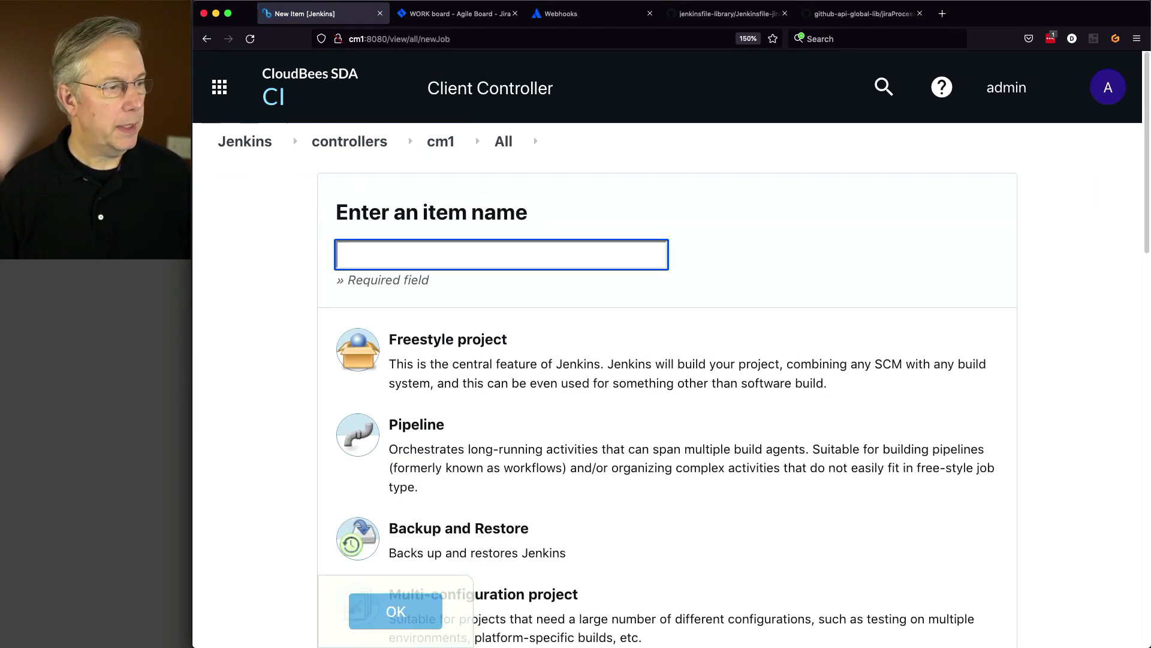
key(super+Tab)
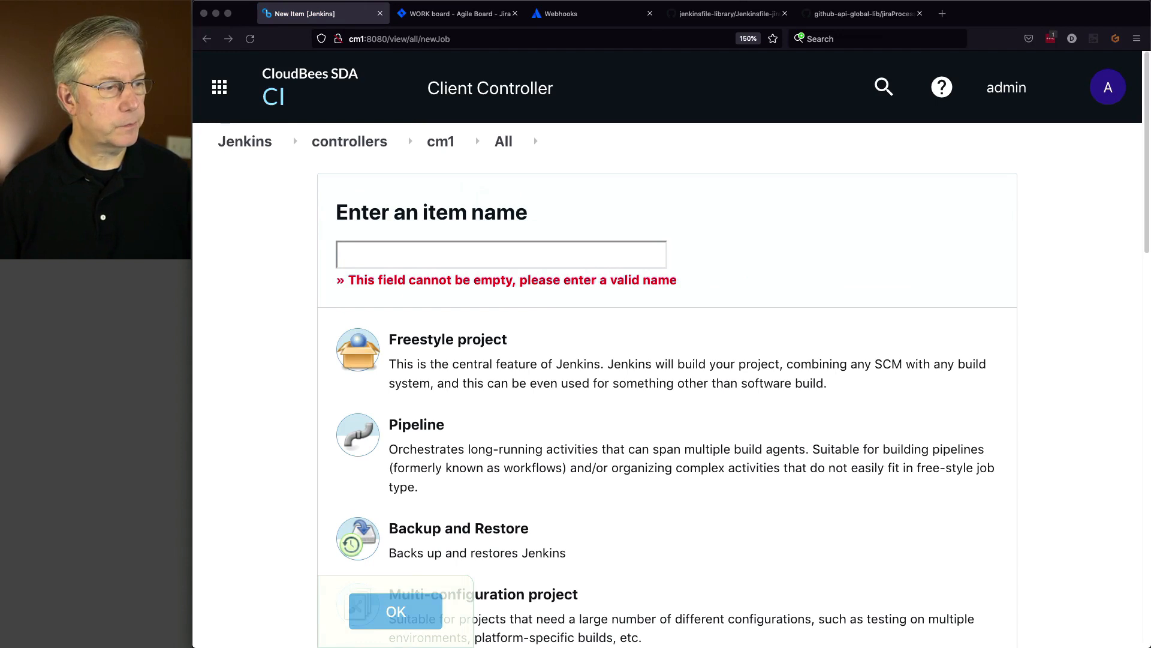
click(378, 261)
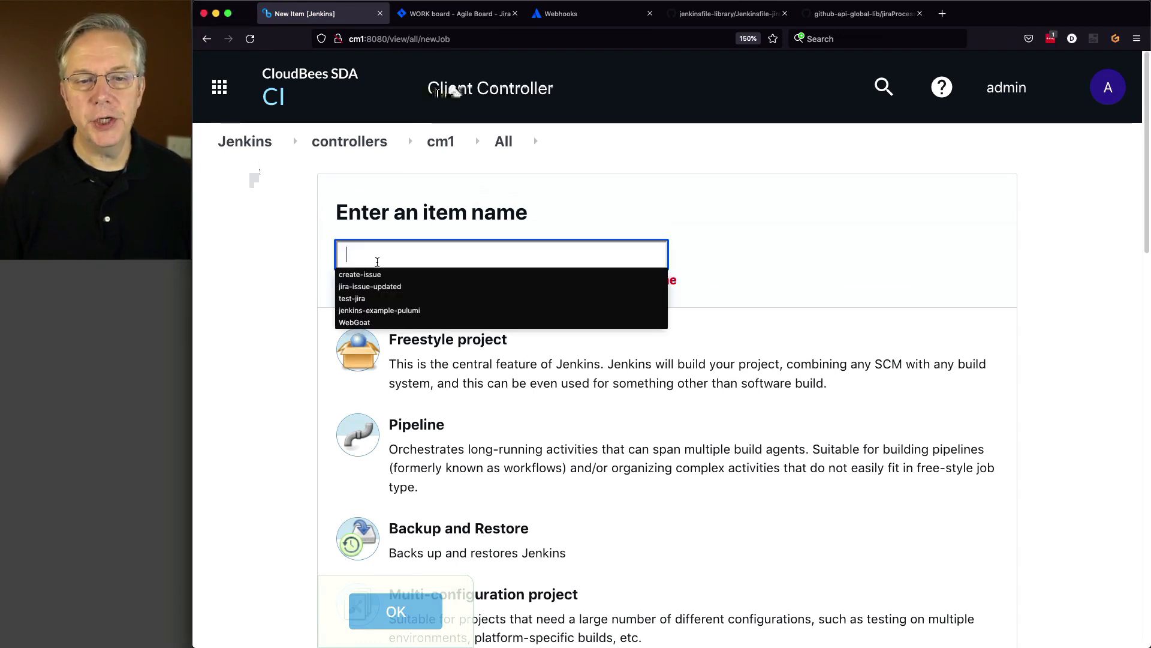
text(jira-deploy-to-qa)
click(500, 479)
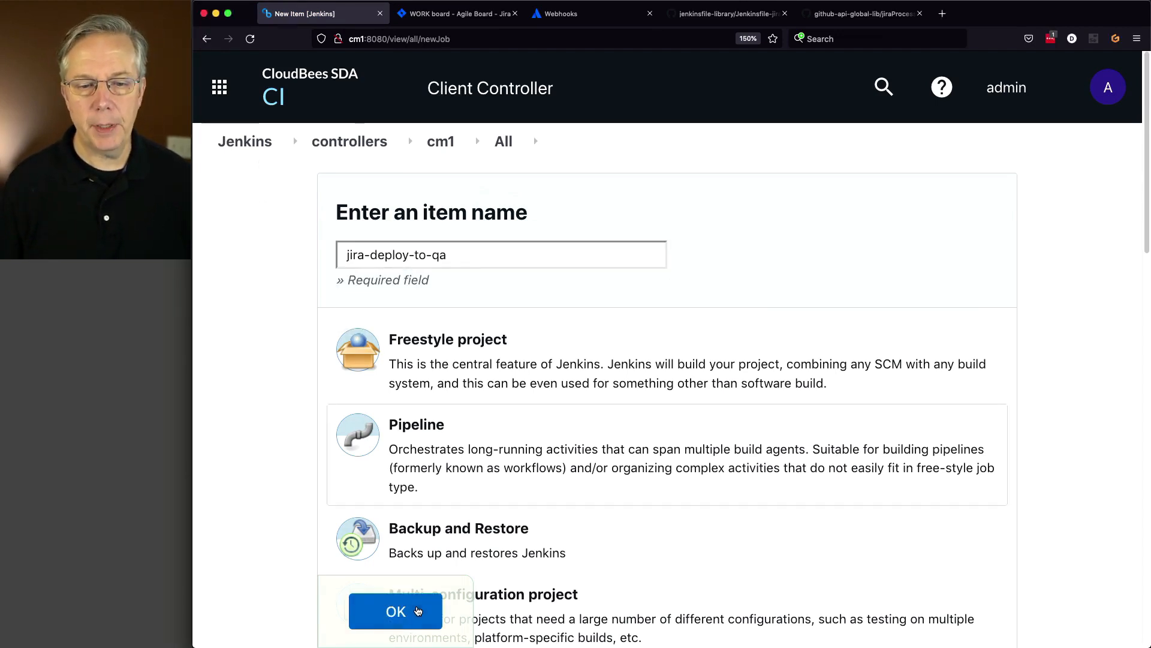
click(396, 611)
- Set the definition to Pipeline script from SCM using Git and the jenkinsfile-library repository URL
key(super+Tab)
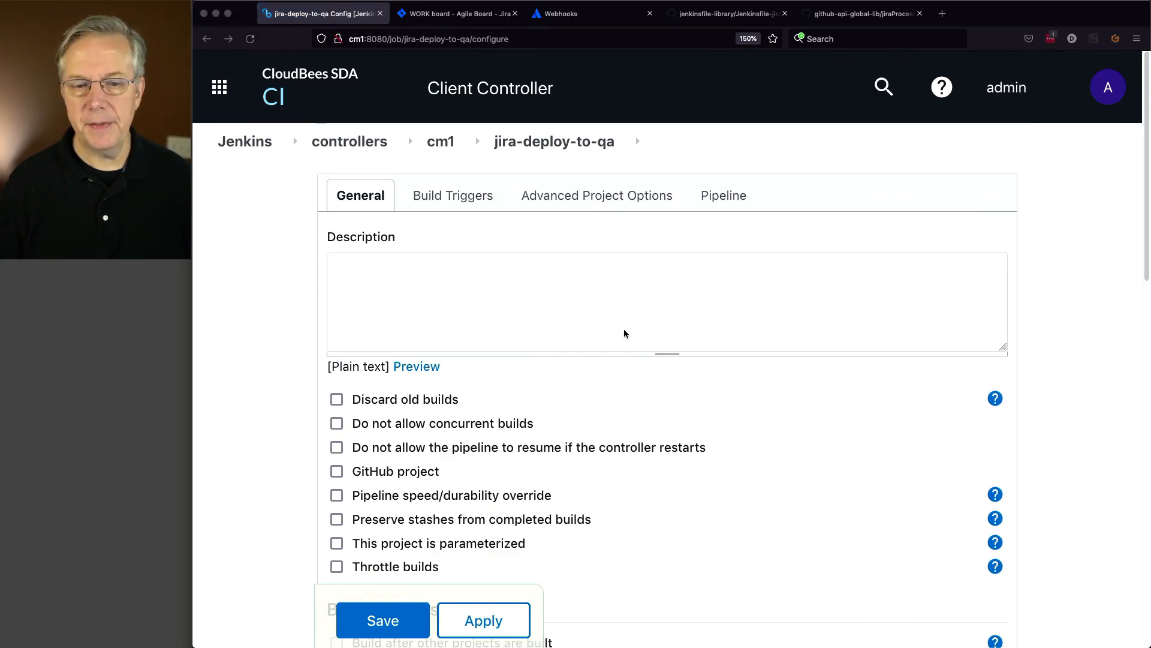
scroll(624, 331, down, 15)
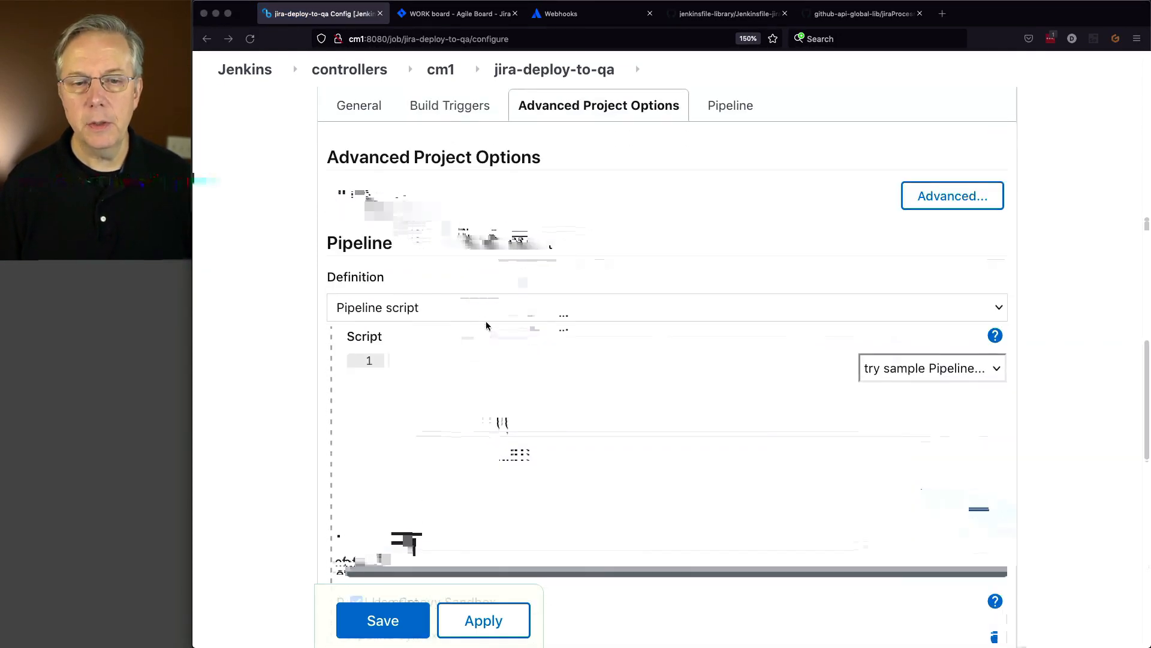
click(480, 312)
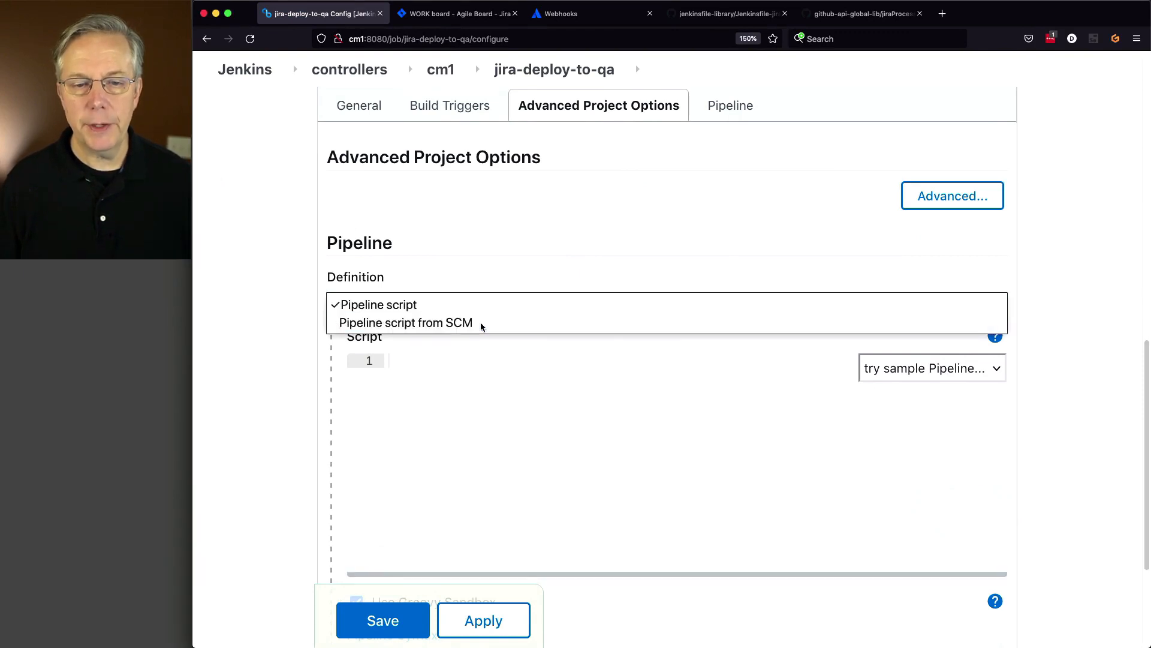
click(481, 324)
click(474, 504)
click(482, 519)
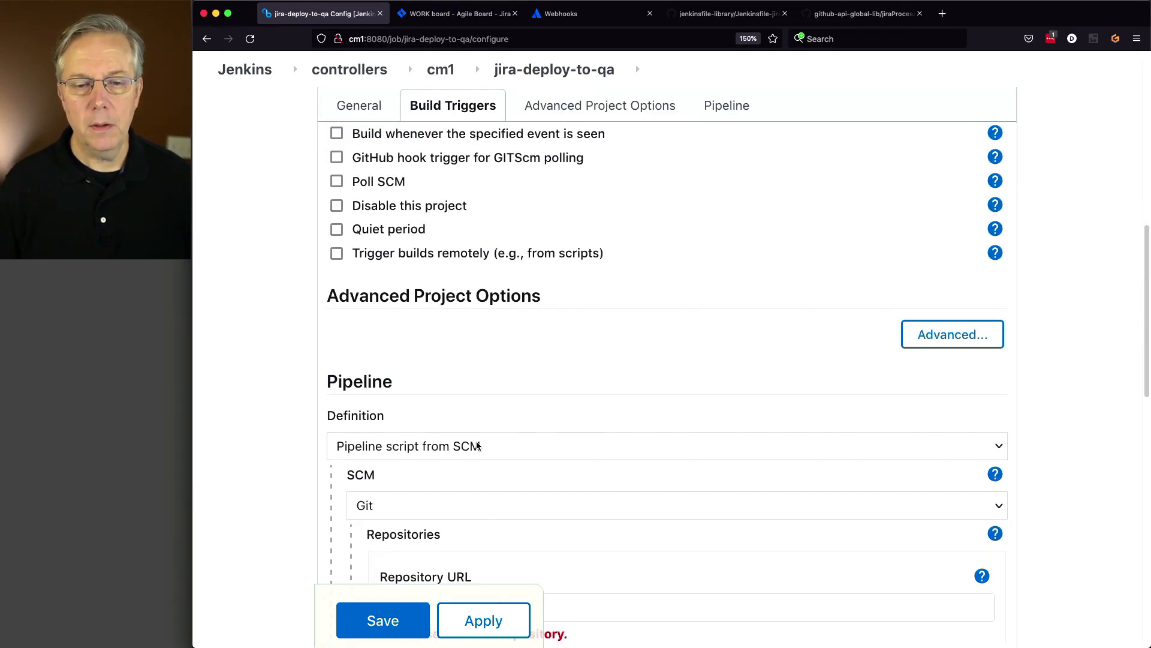
scroll(478, 446, down, 5)
click(465, 434)
text(https://github.com/darinpope/jenkinsfile-library.git)
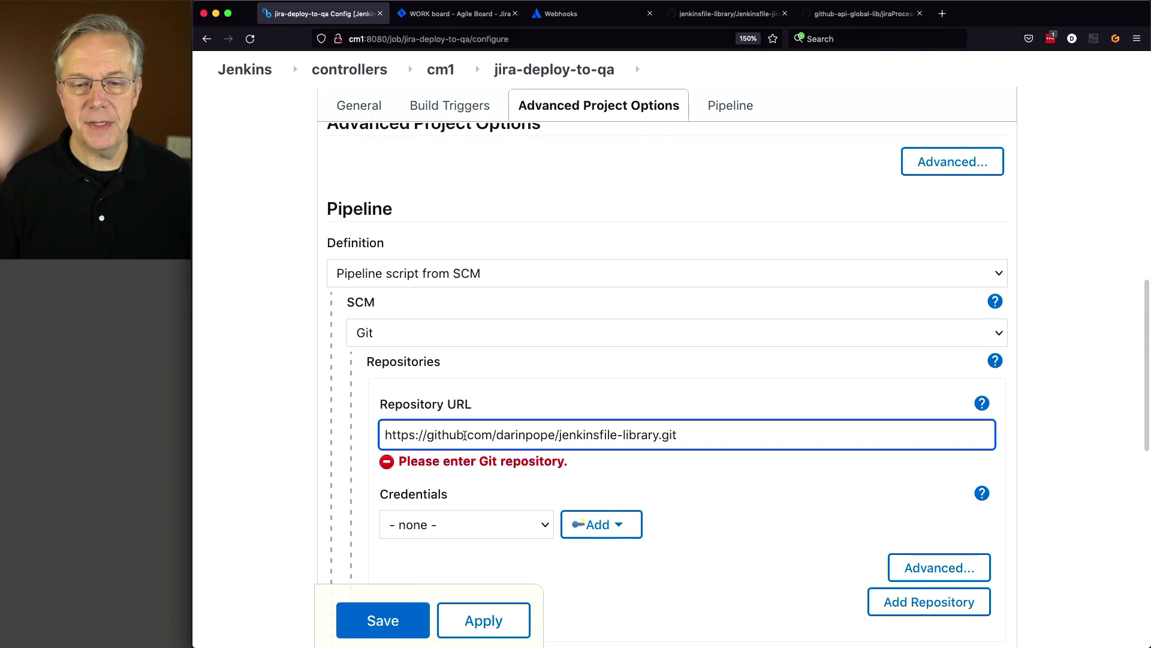
key(Tab)
- Set branch */main and script path Jenkinsfile-jira-deploy-to-qa, then save
scroll(462, 420, down, 10)
click(455, 407)
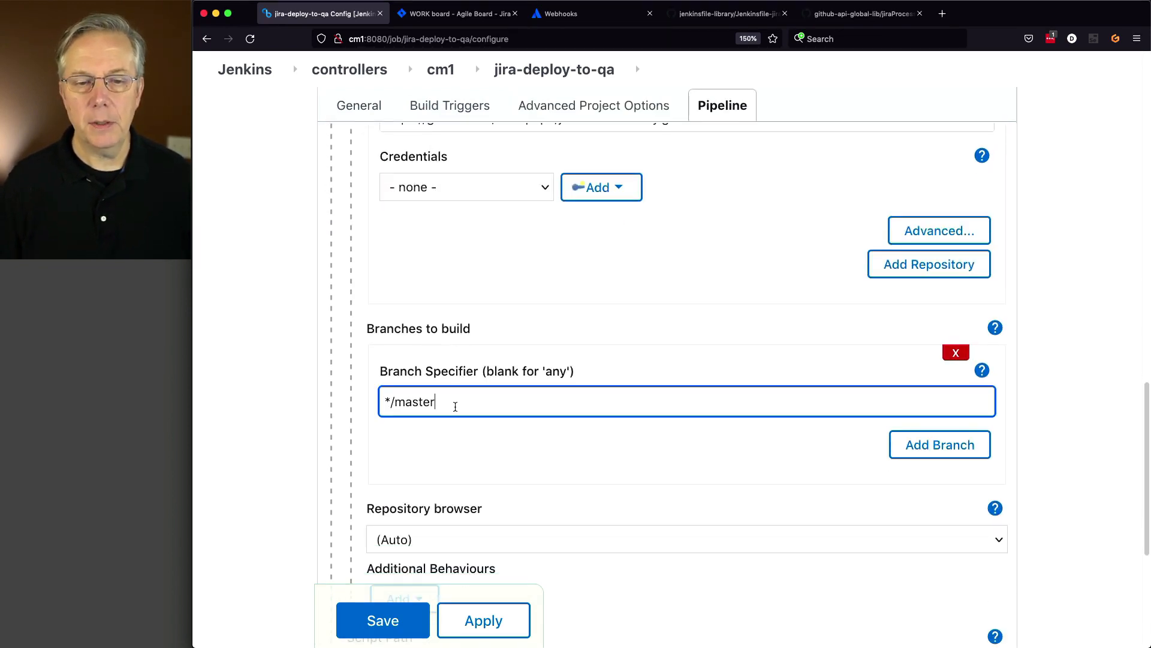
click(486, 430)
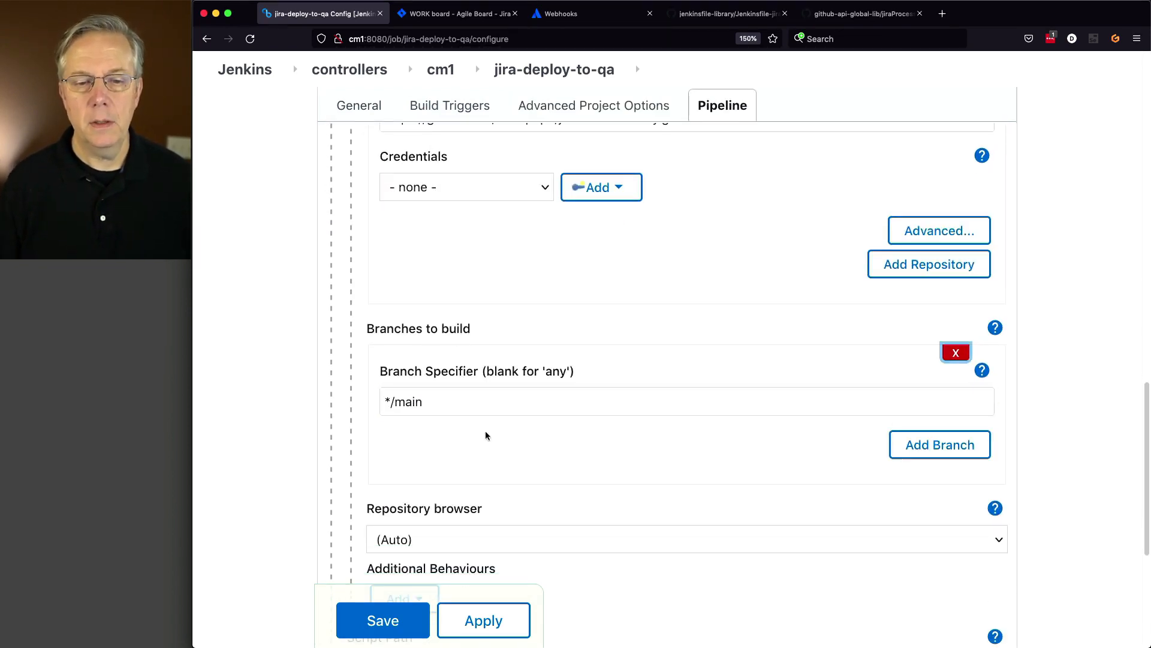
scroll(490, 415, down, 9)
key(super+Tab)
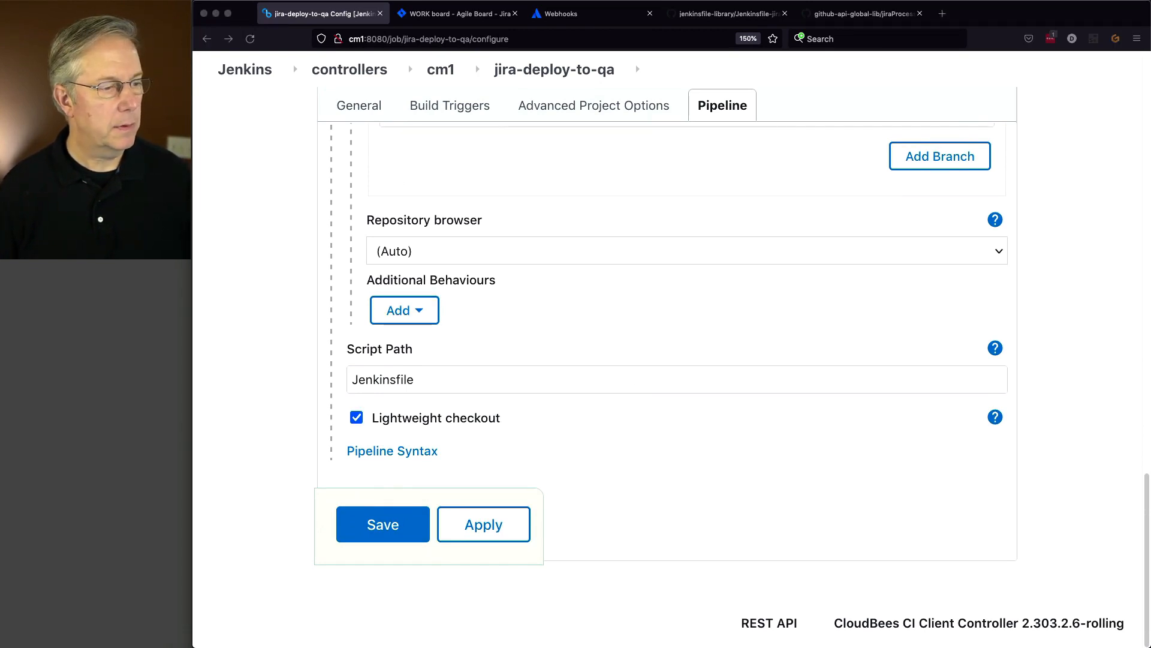
click(492, 383)
text(-jira-deploy-to-qa)
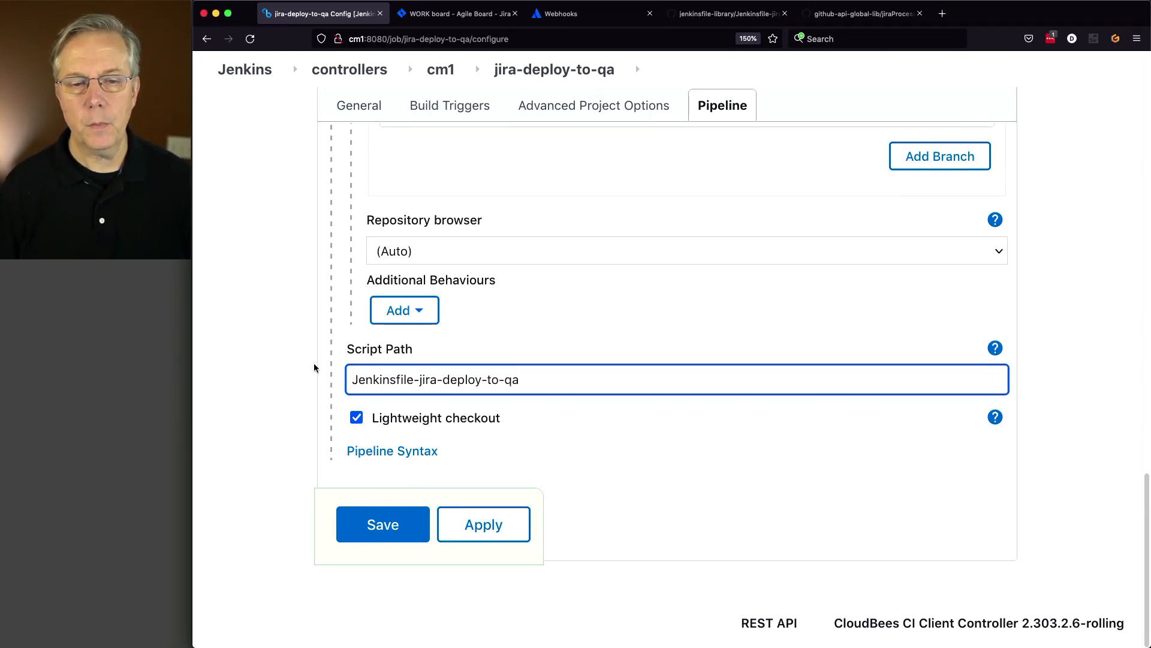
key(Tab)
click(385, 541)
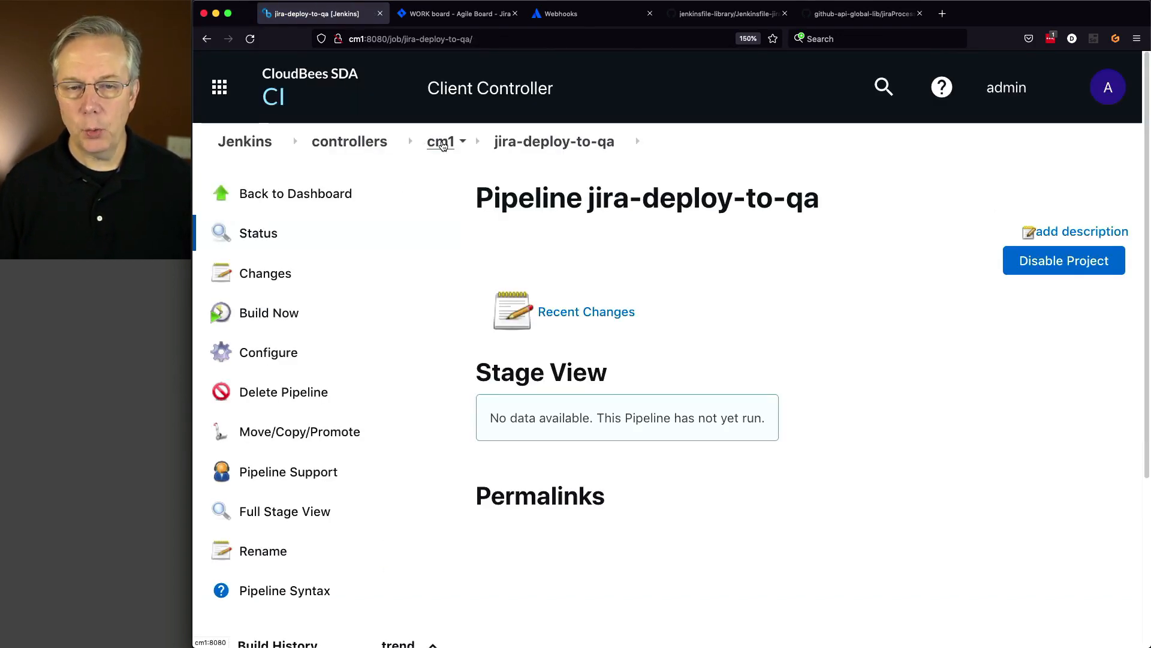
- Create the item jira-deploy-to-stage by copying jira-deploy-to-qa
click(439, 147)
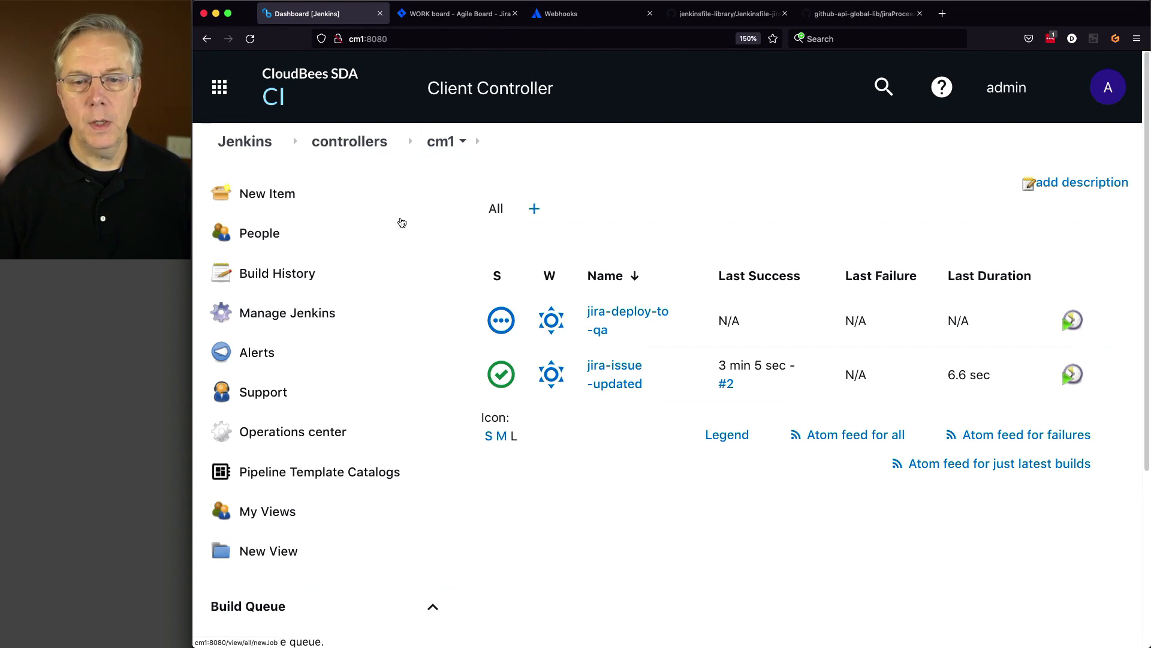
key(super+Tab)
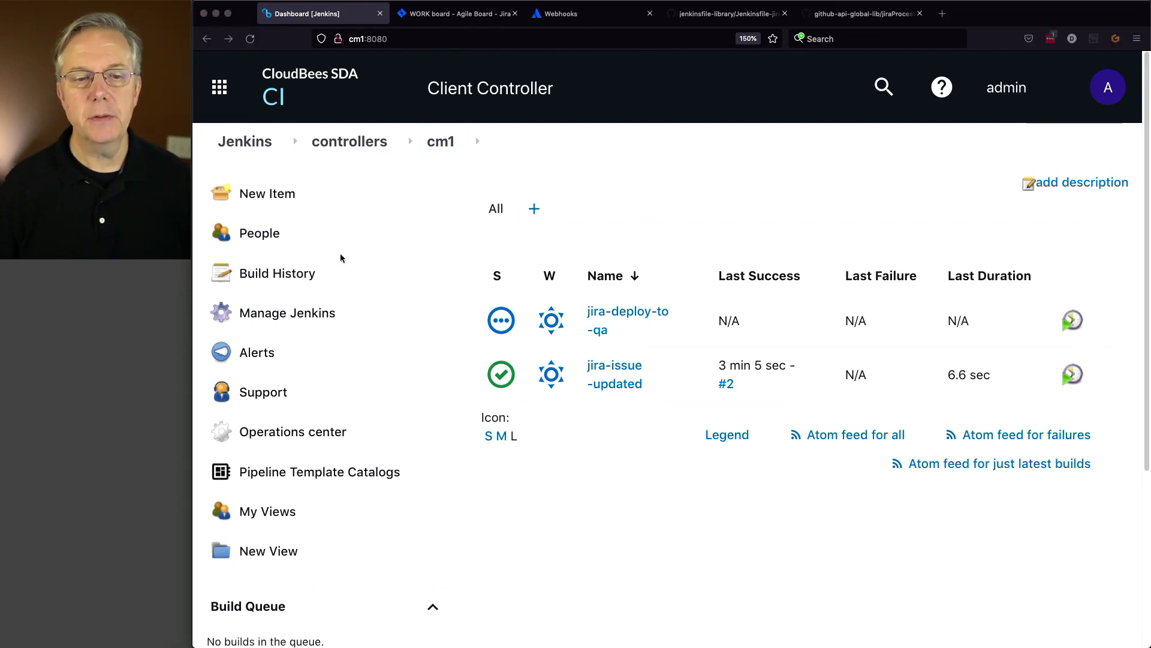
click(267, 195)
click(486, 249)
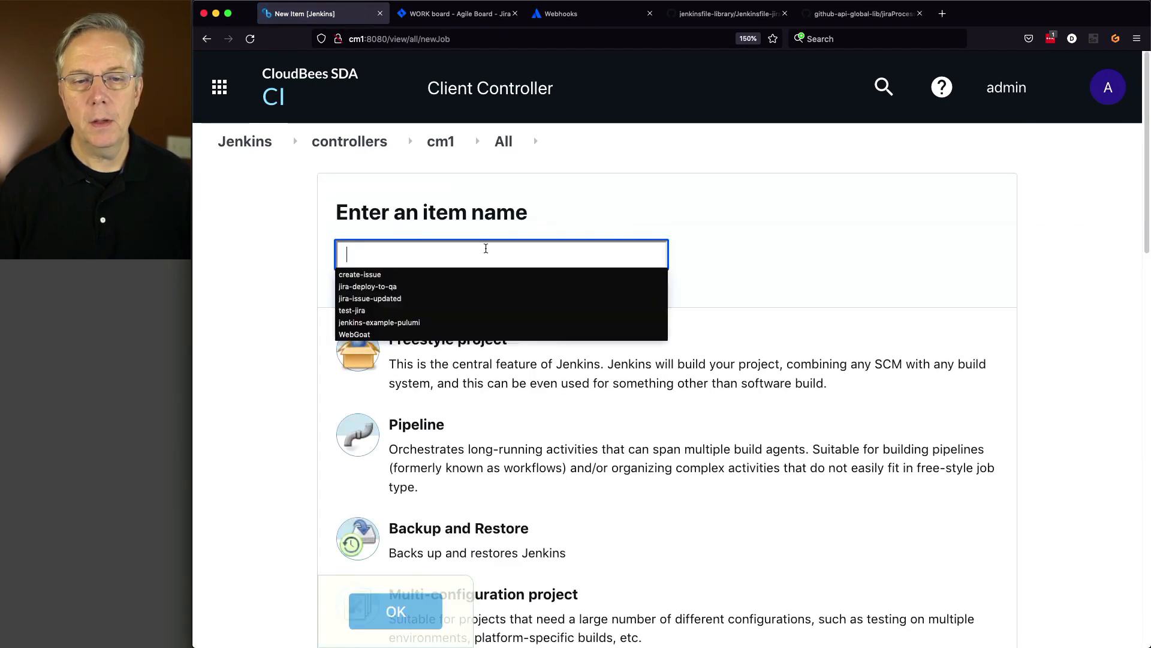
text(jira-deploy-to-stage)
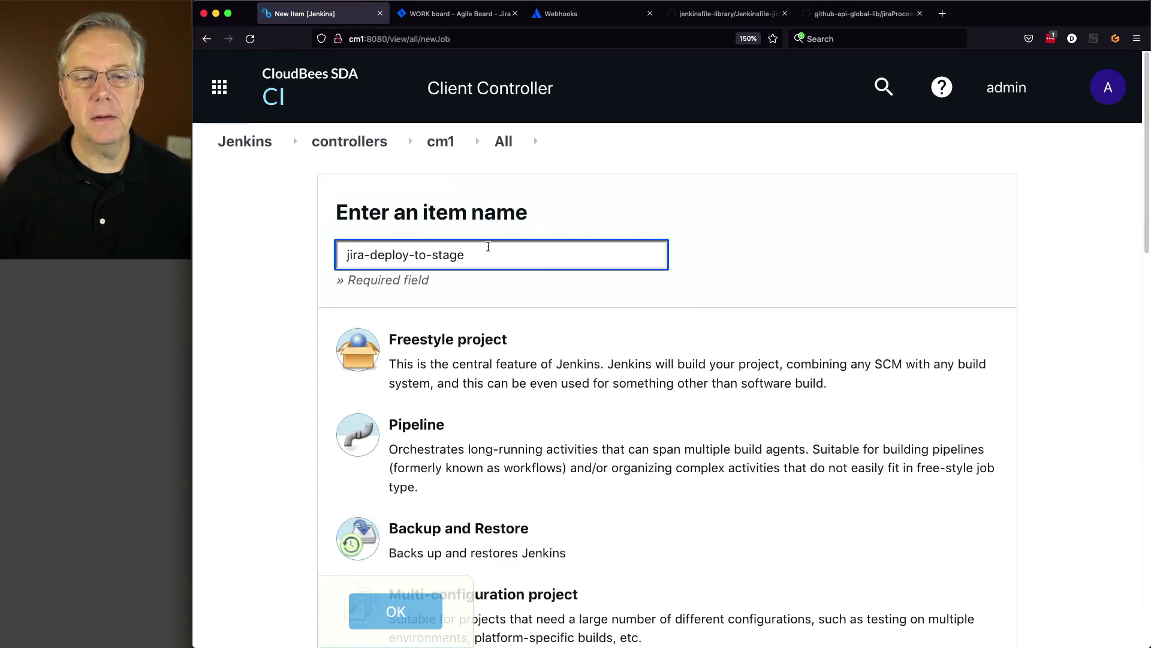
scroll(547, 342, down, 10)
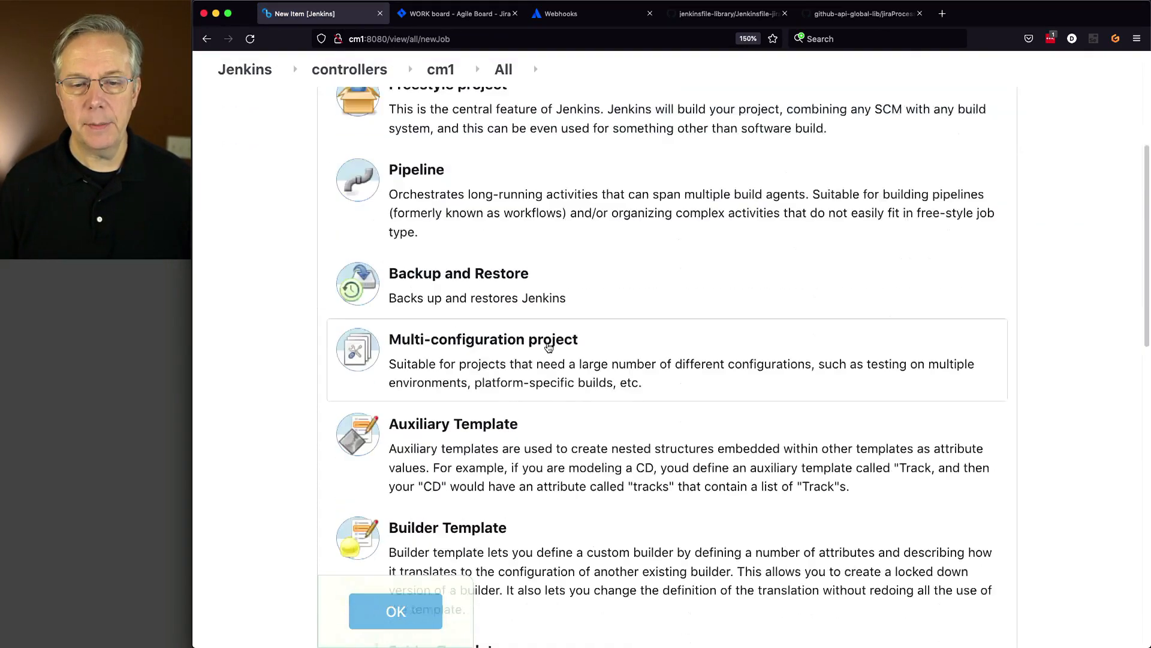
scroll(550, 349, down, 6)
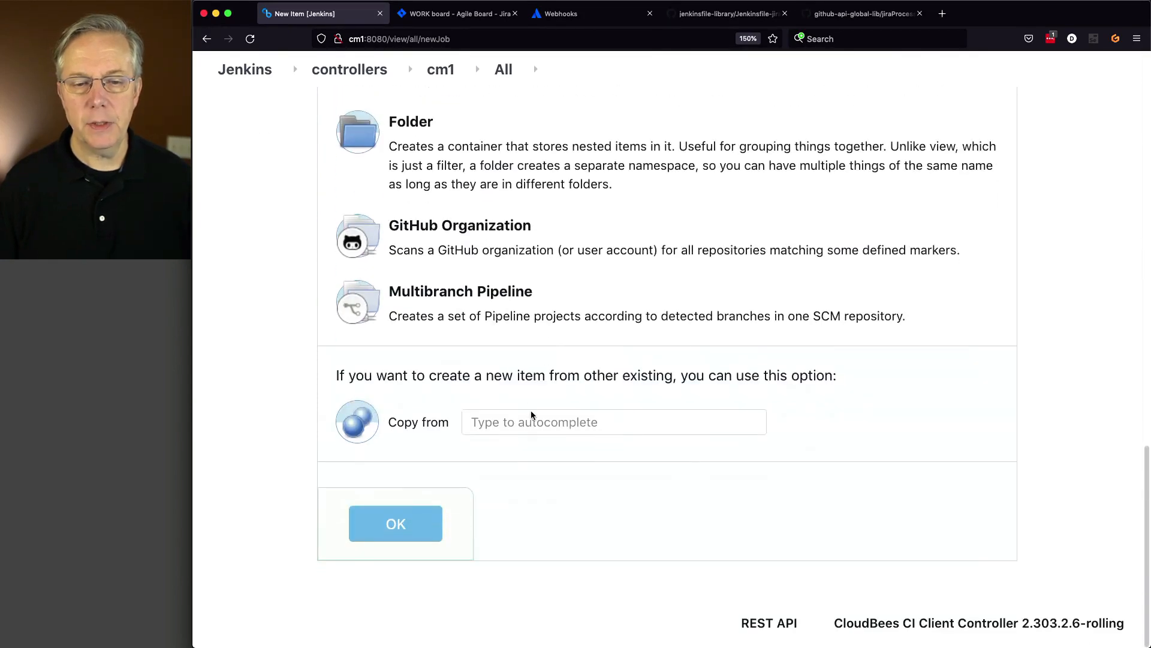
click(540, 421)
text(jira-d)
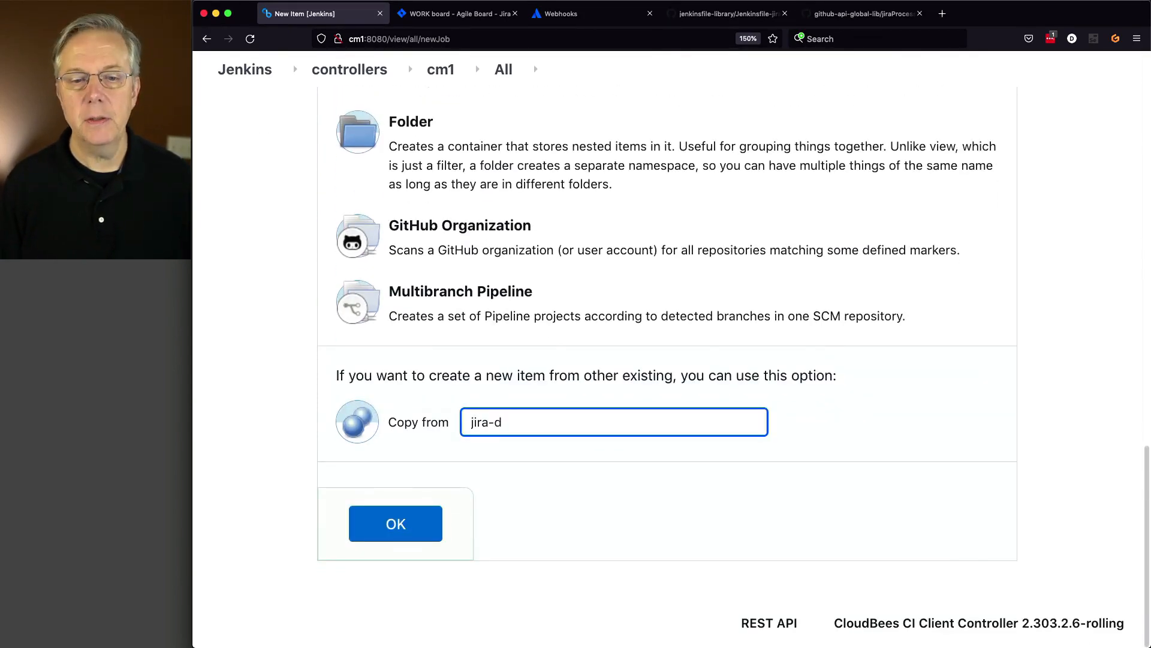
text(eploy)
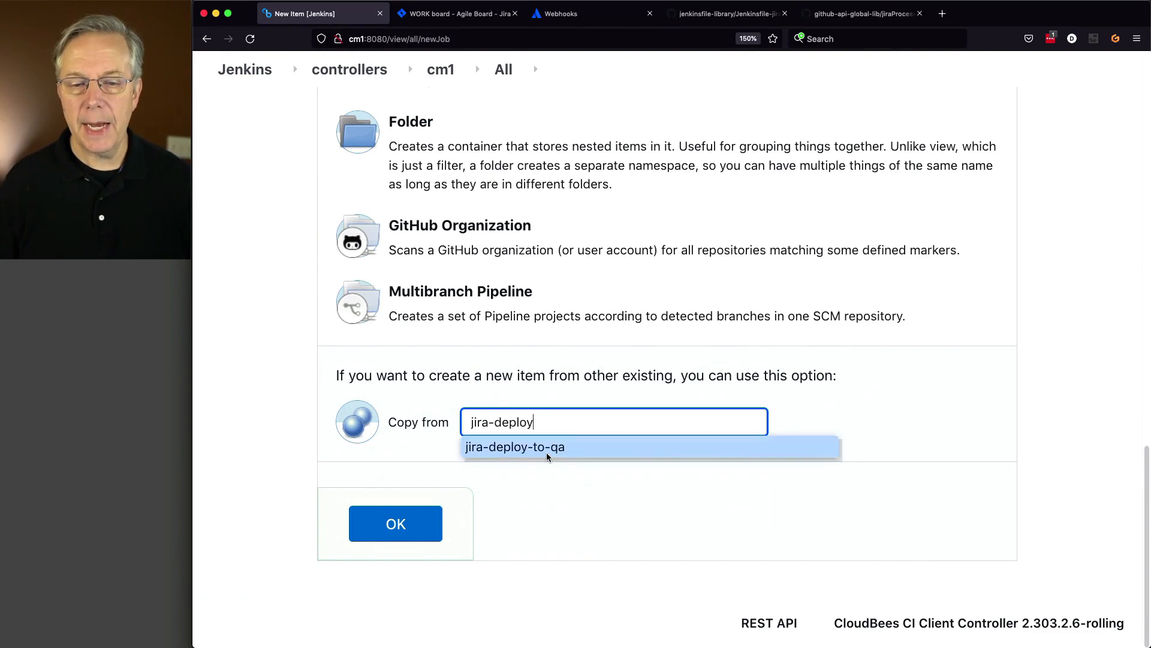
click(547, 447)
click(433, 527)
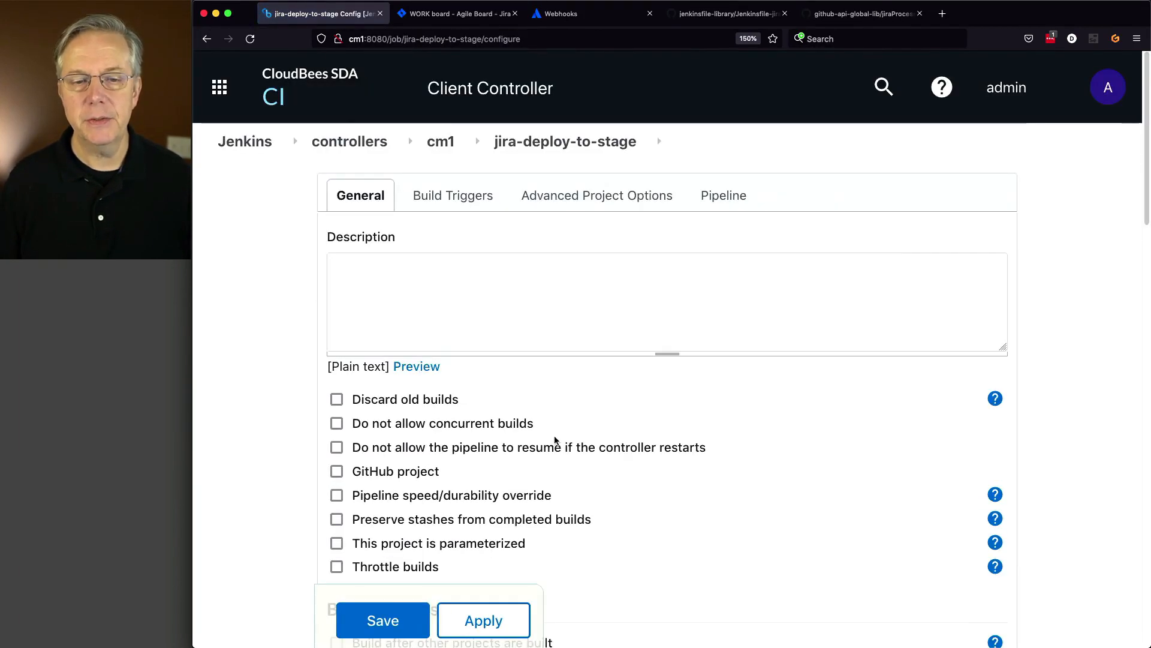
- Change the script path to Jenkinsfile-jira-deploy-to-stage and save
scroll(554, 441, down, 15)
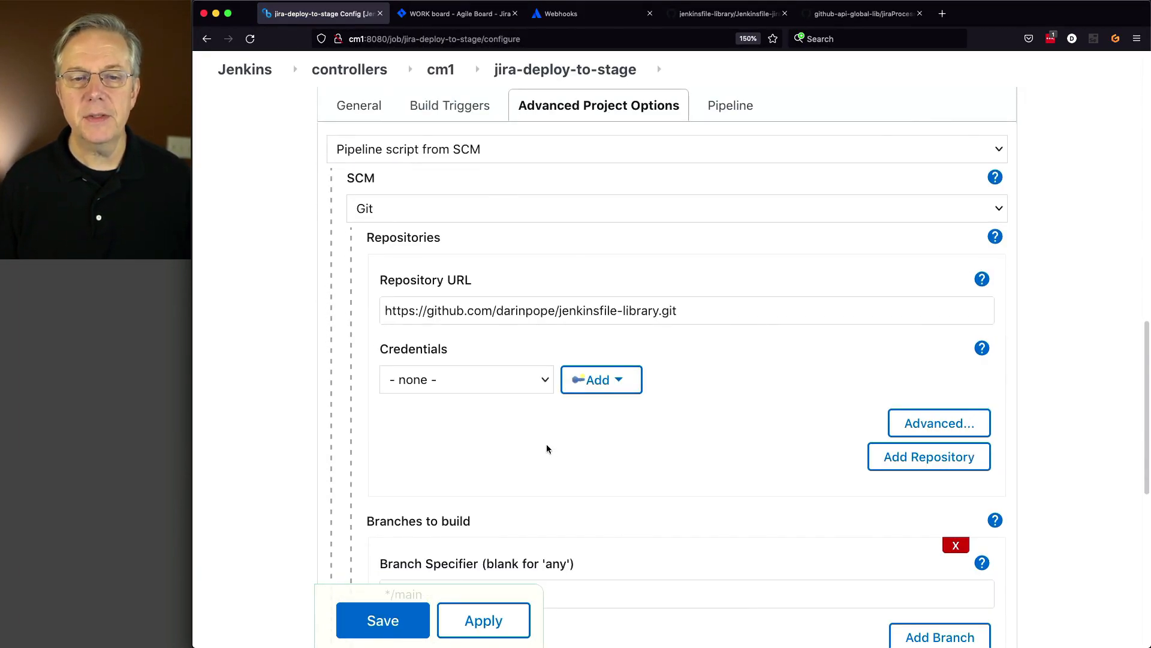
scroll(700, 343, down, 6)
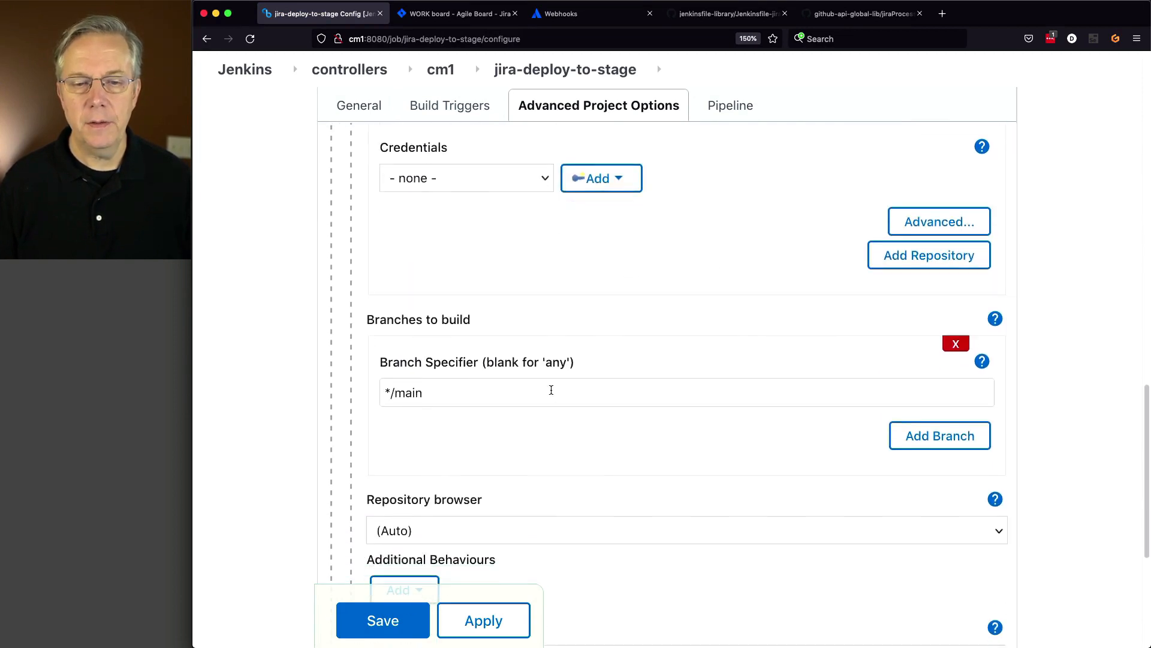
click(570, 509)
key(BackSpace)
key(BackSpace)
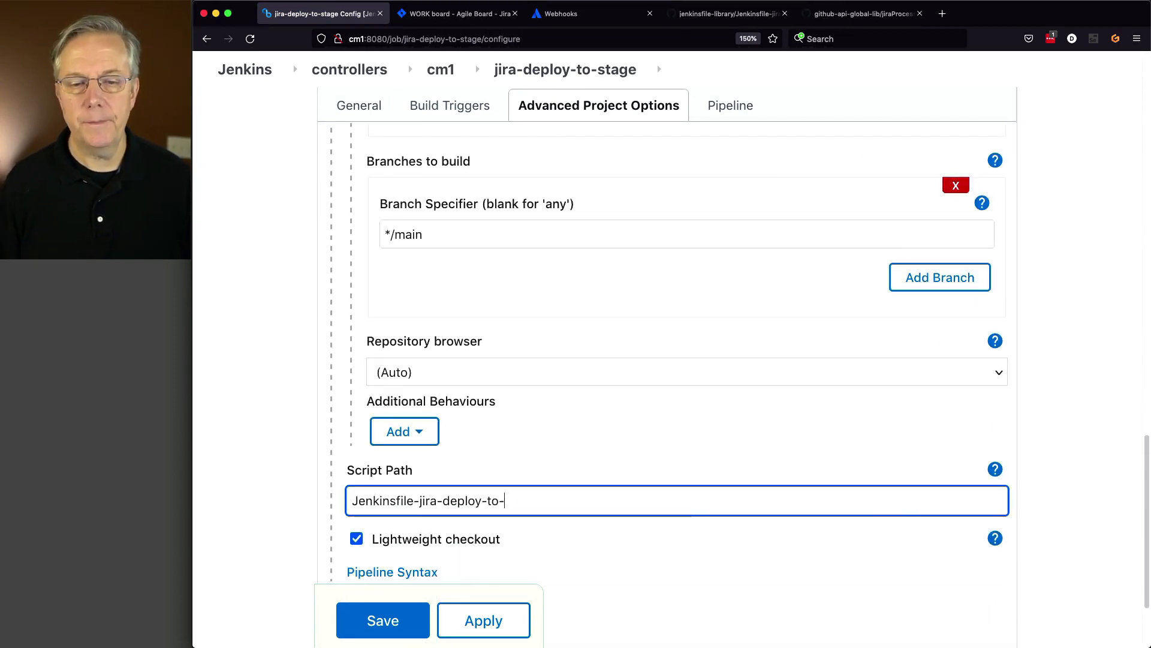
text(stage)
click(411, 624)
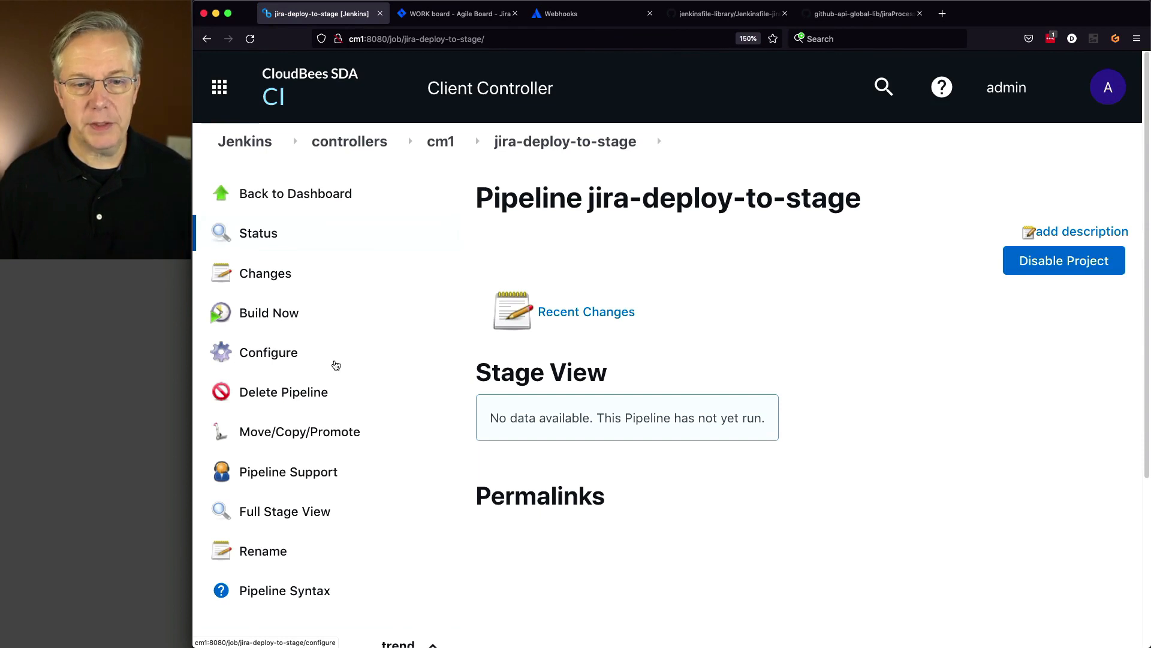
- Review jira-deploy-to-stage's Build Triggers in its configuration and save again
click(302, 356)
scroll(418, 393, down, 1)
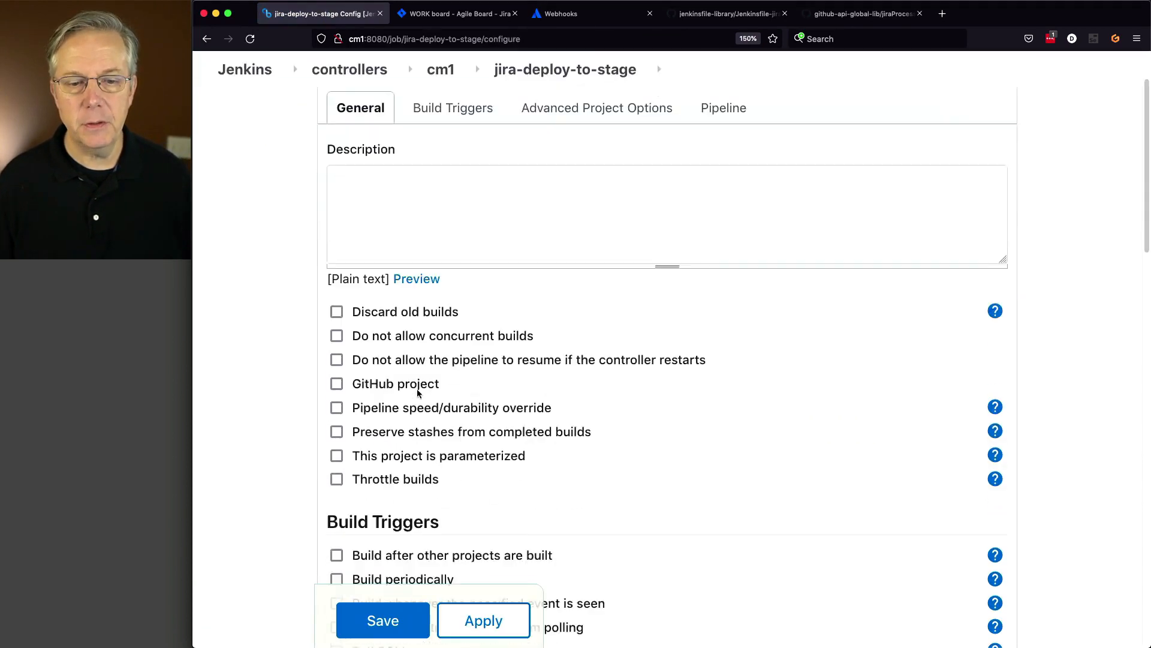
scroll(418, 392, down, 5)
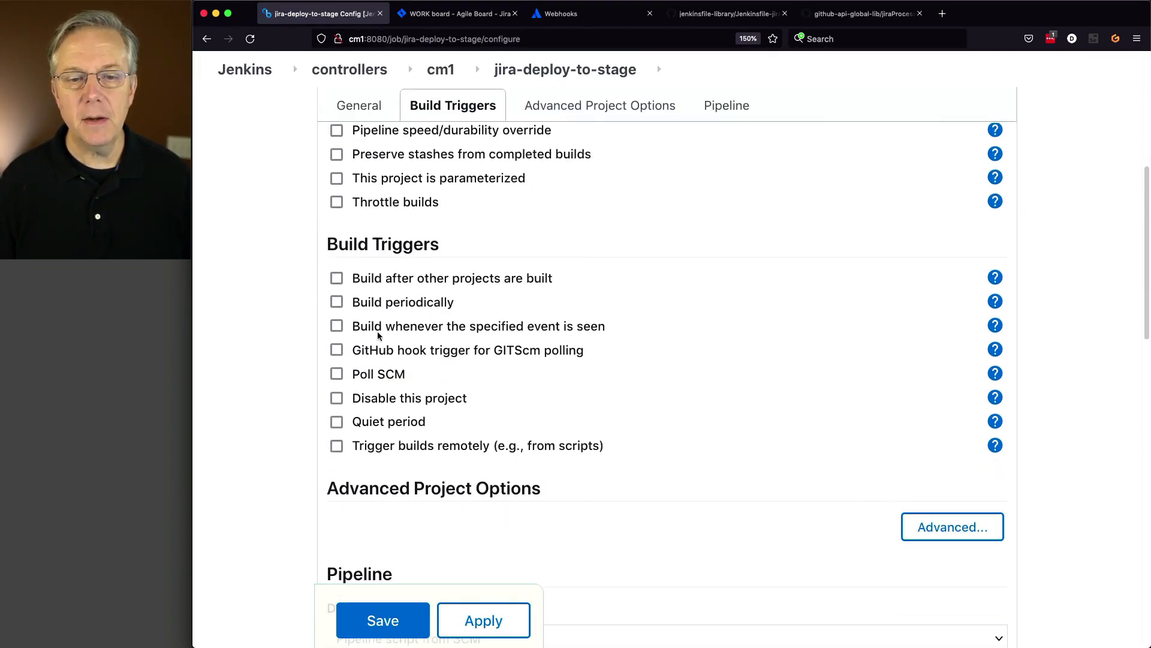
click(394, 624)
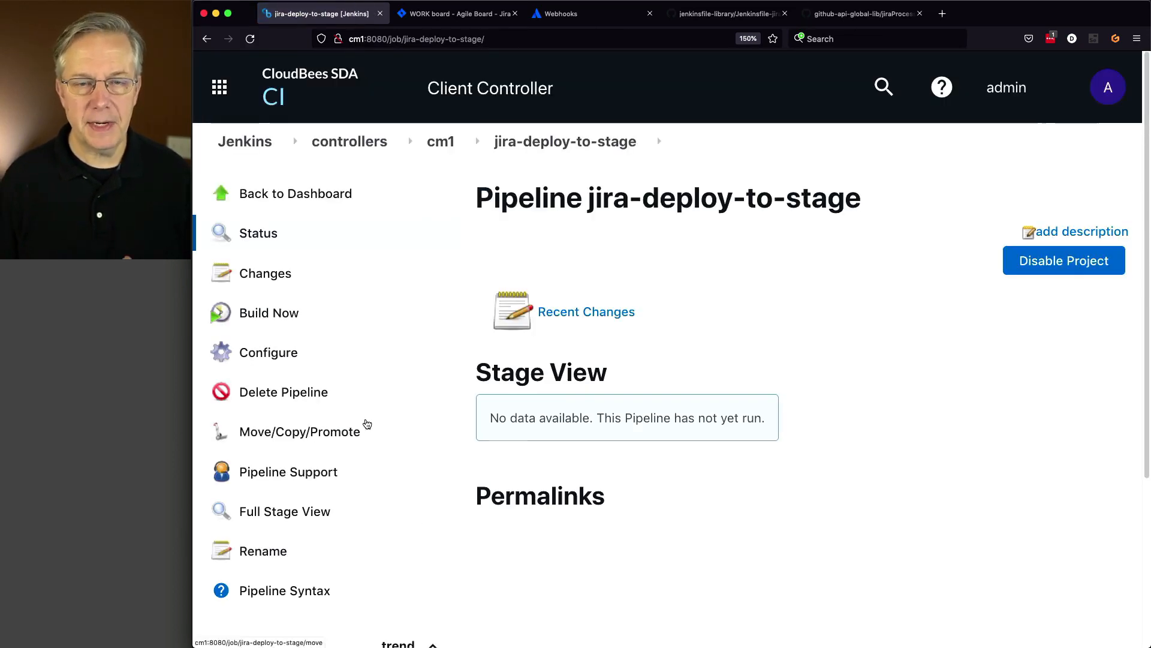
- Build jira-deploy-to-stage and inspect its Jmespath trigger query
click(267, 313)
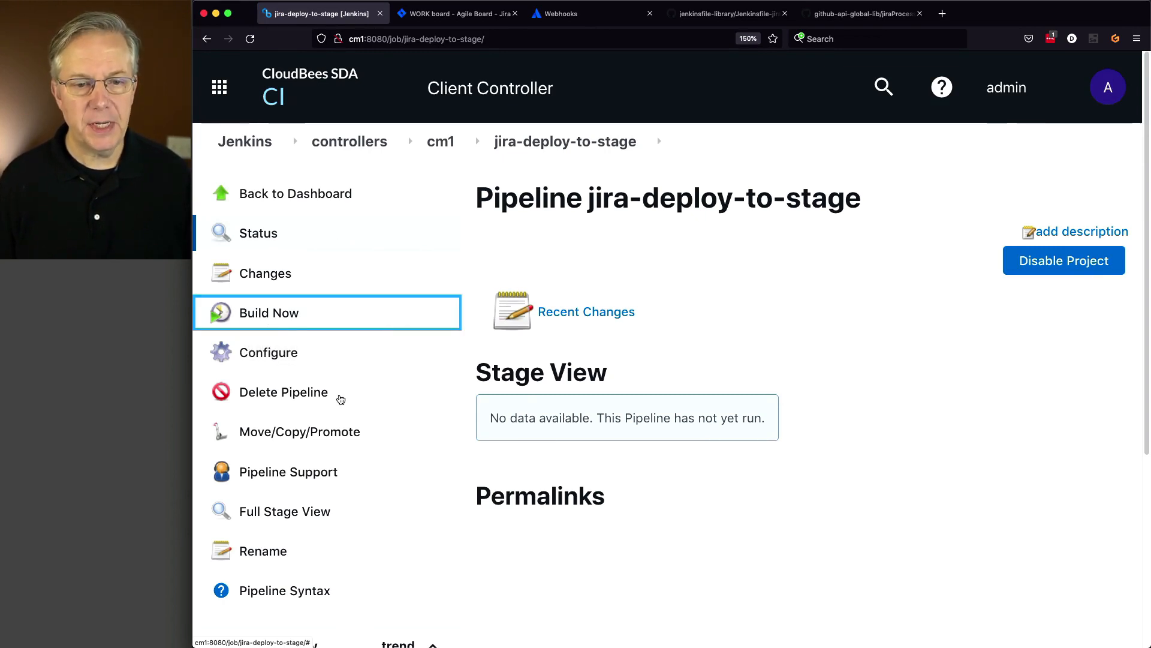
click(265, 356)
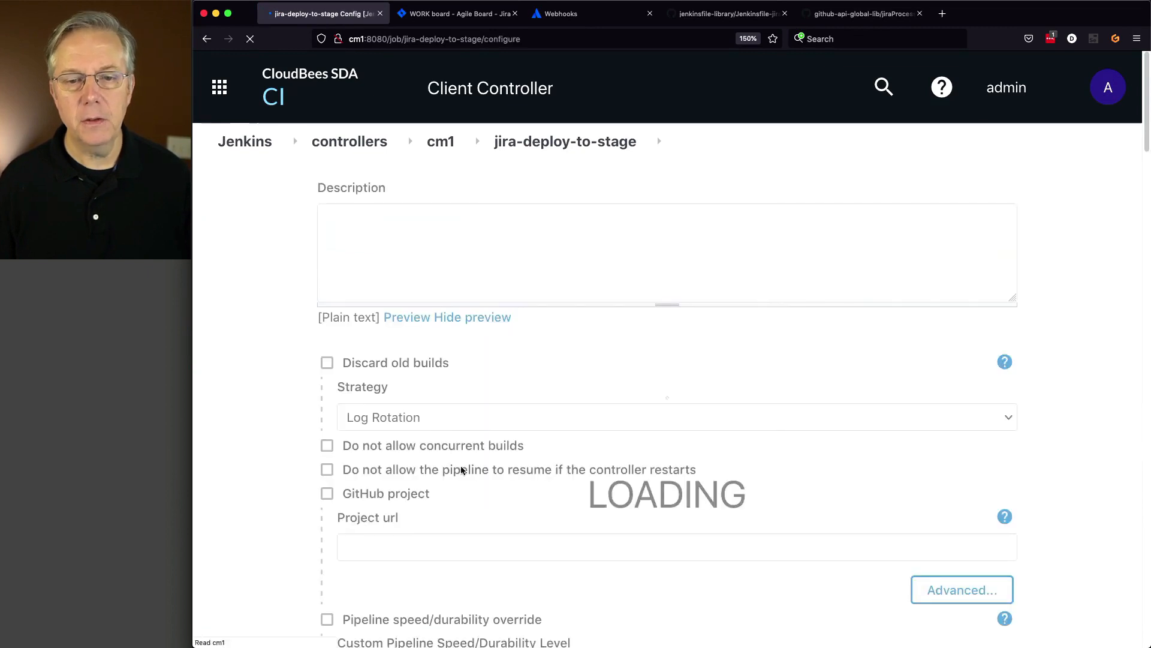
scroll(466, 473, down, 5)
scroll(466, 473, down, 3)
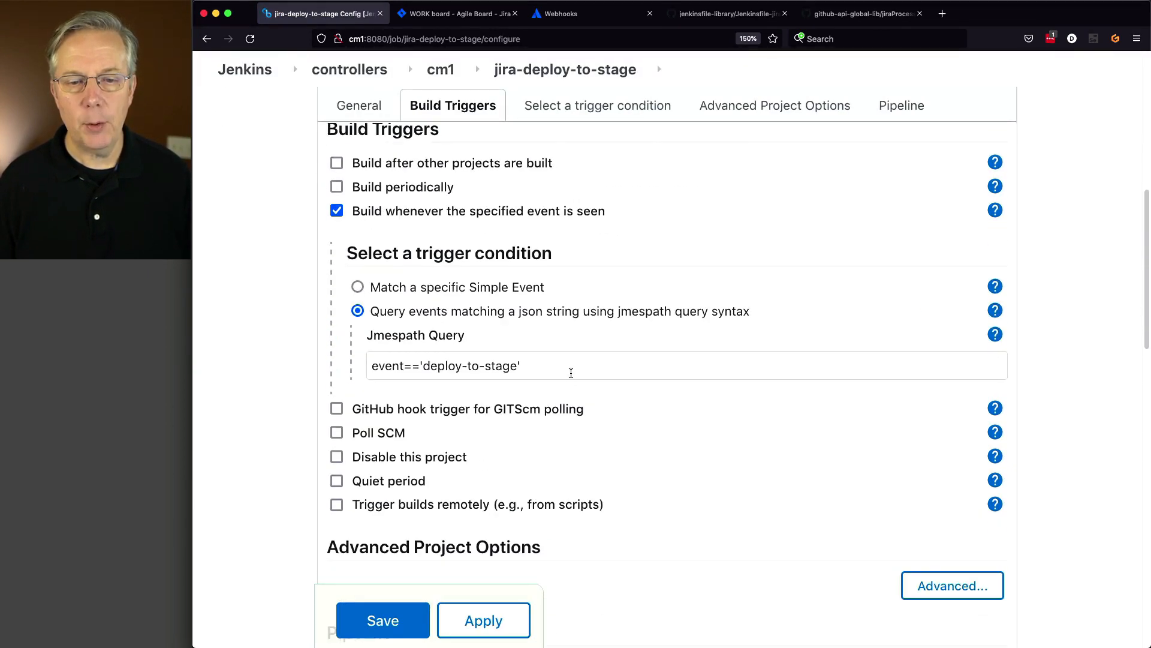
drag(571, 373, 343, 407)
scroll(422, 279, up, 1)
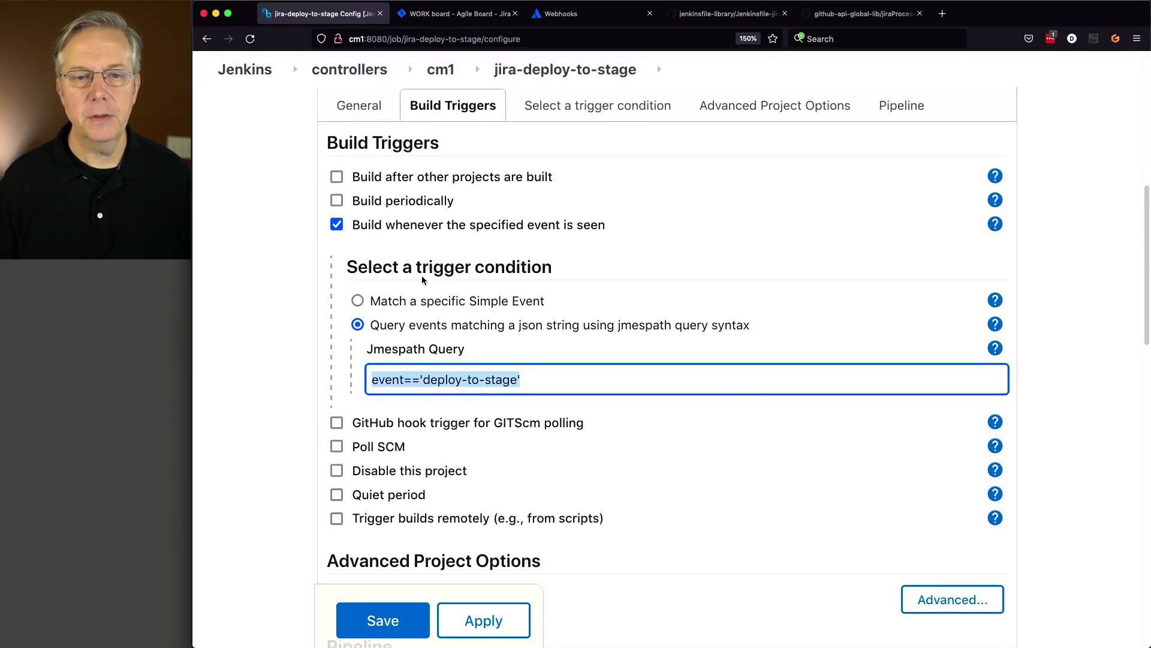
click(441, 72)
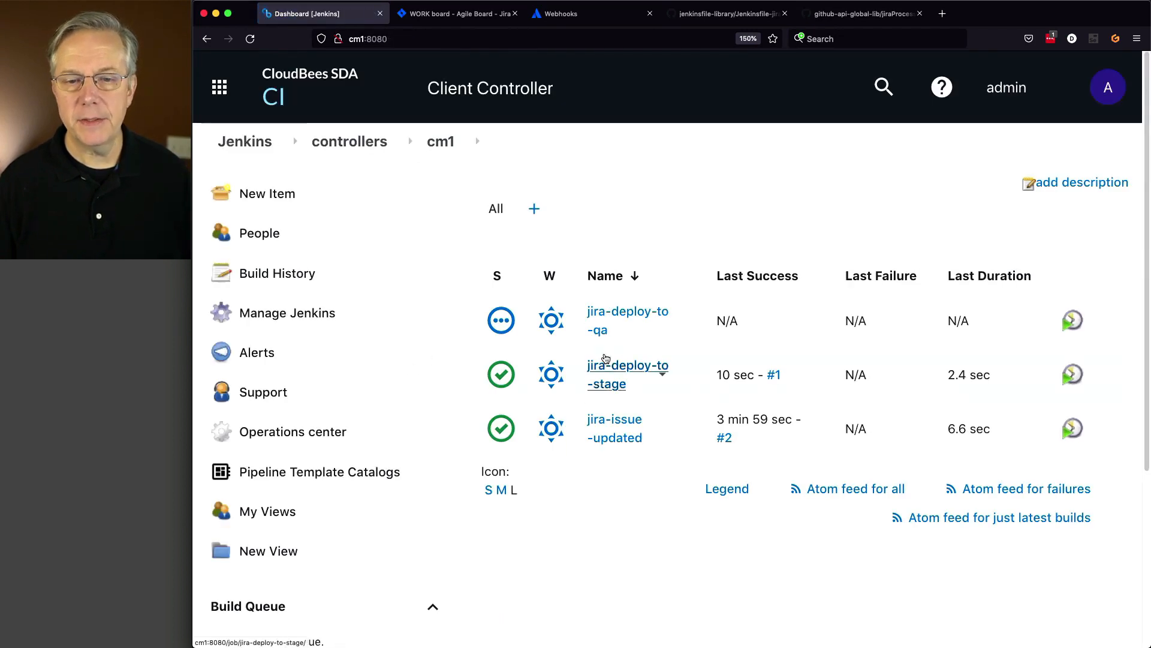
- Save jira-deploy-to-qa's configuration and run its first build
click(619, 311)
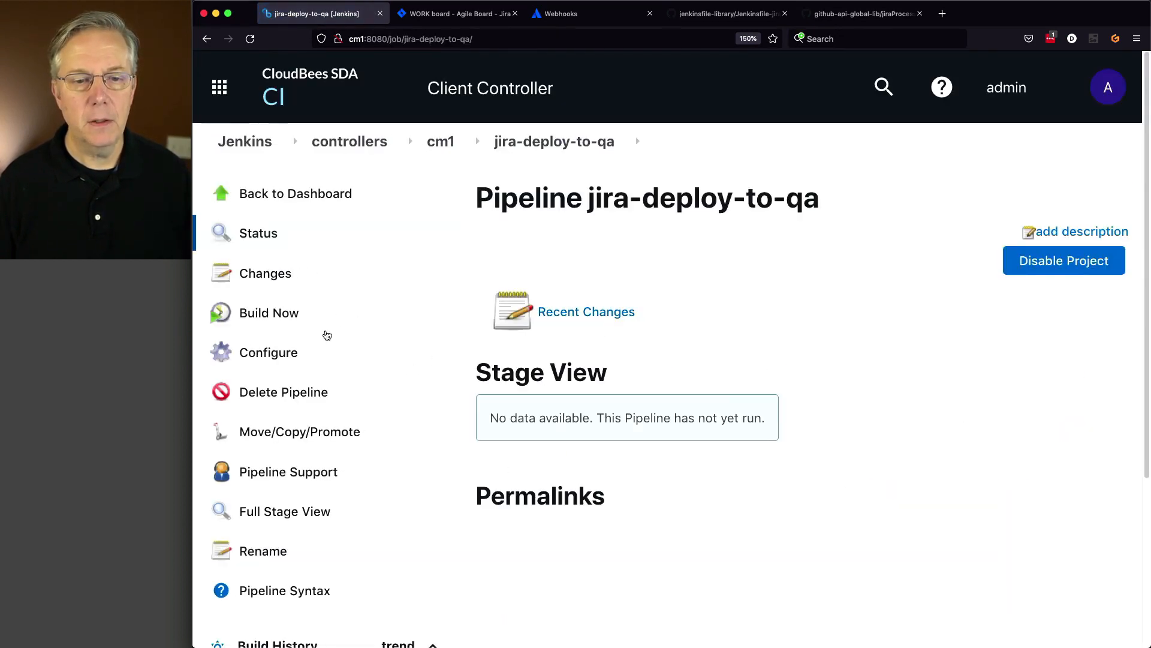
click(288, 355)
scroll(468, 411, down, 8)
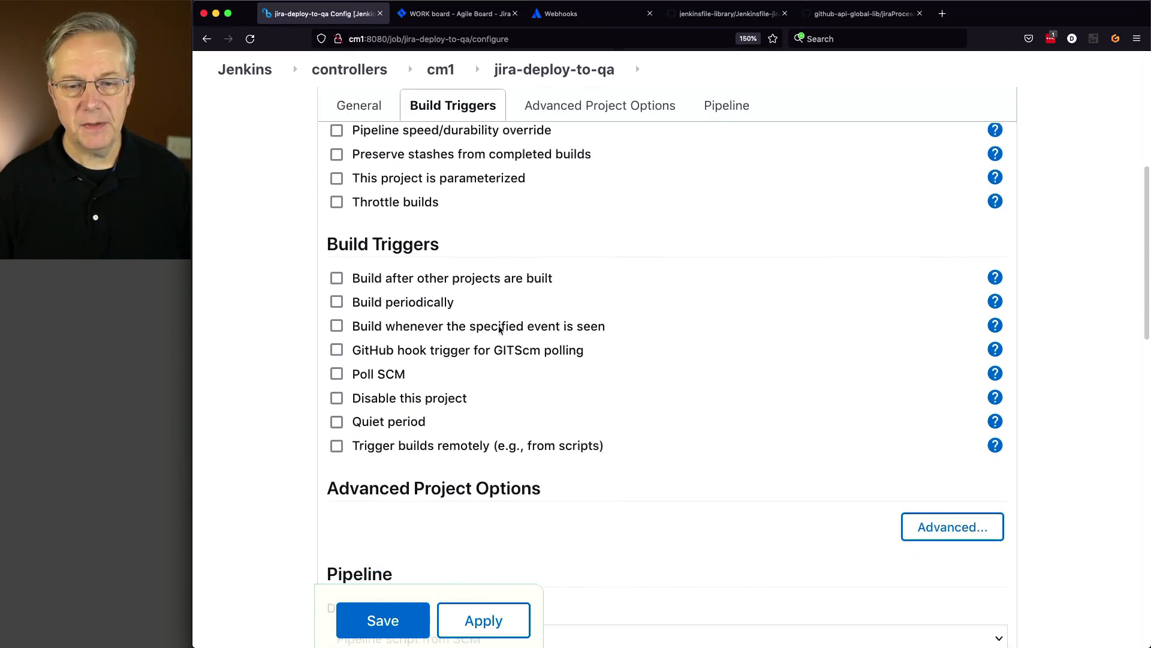
scroll(499, 329, up, 10)
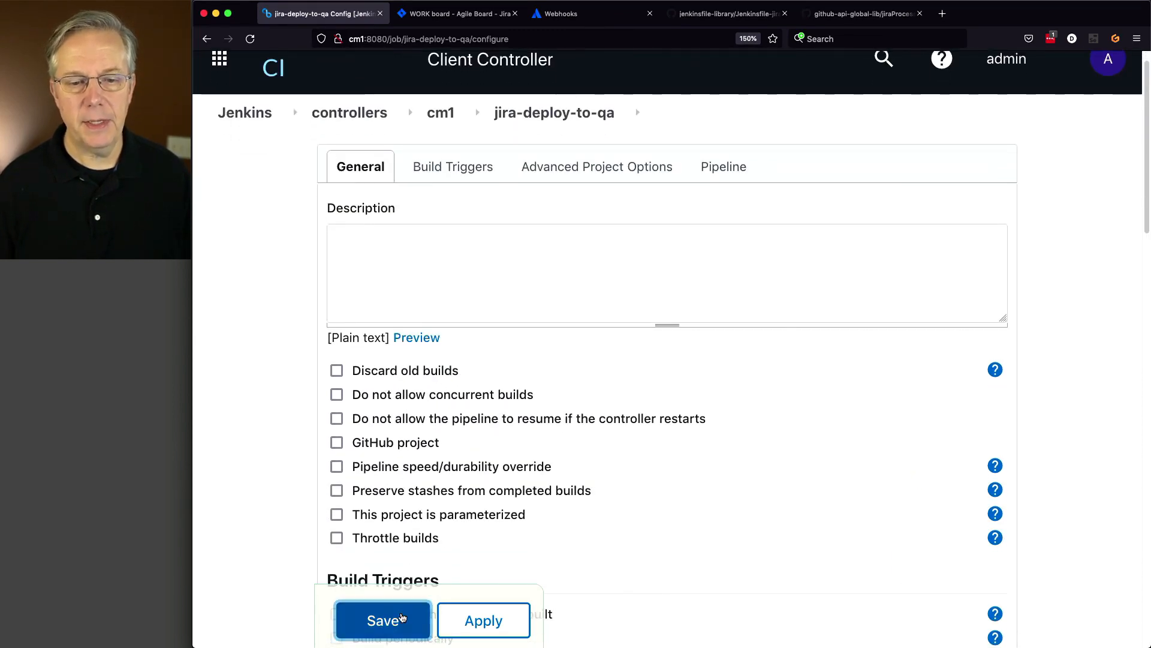
click(402, 617)
click(275, 314)
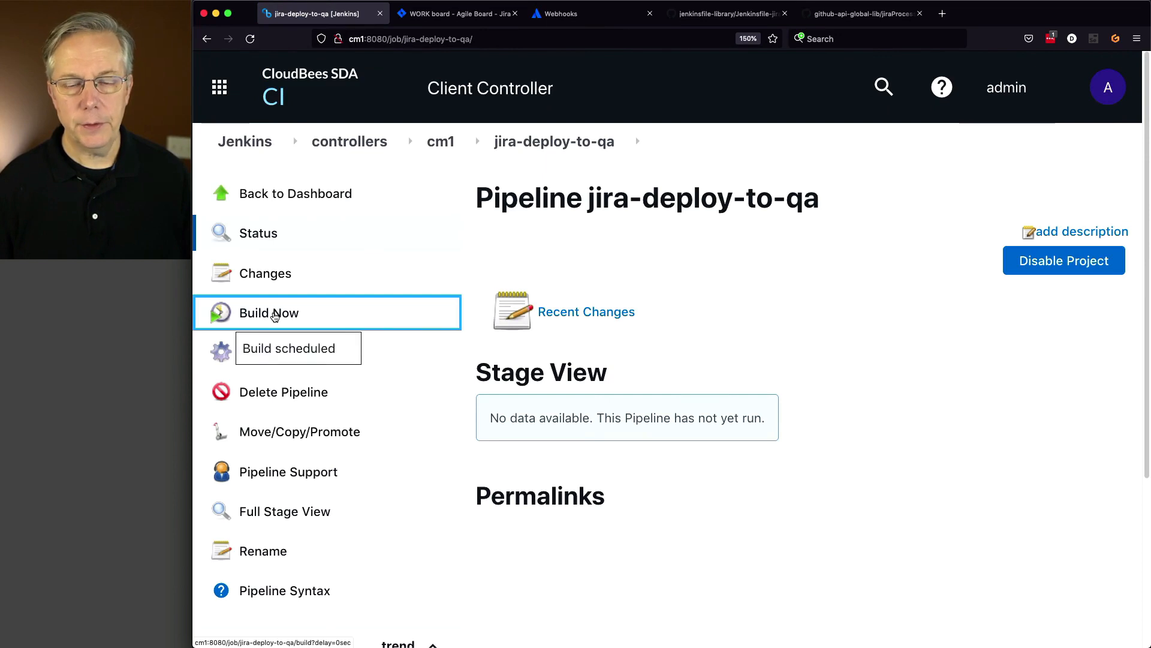
scroll(390, 450, down, 4)
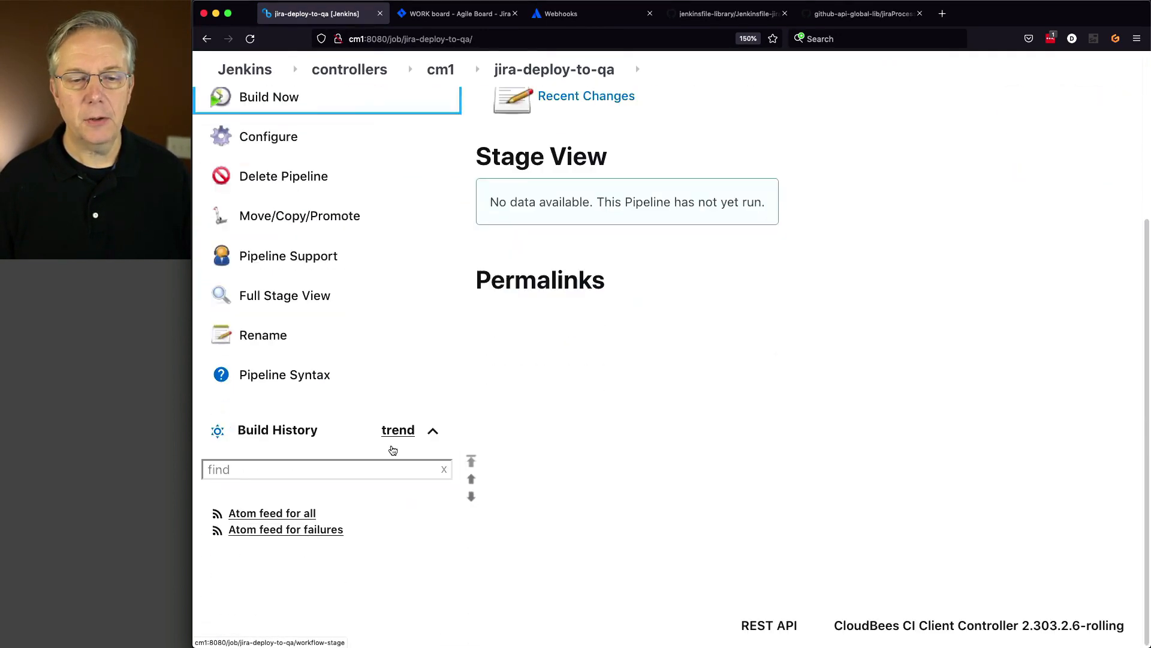
scroll(391, 449, up, 4)
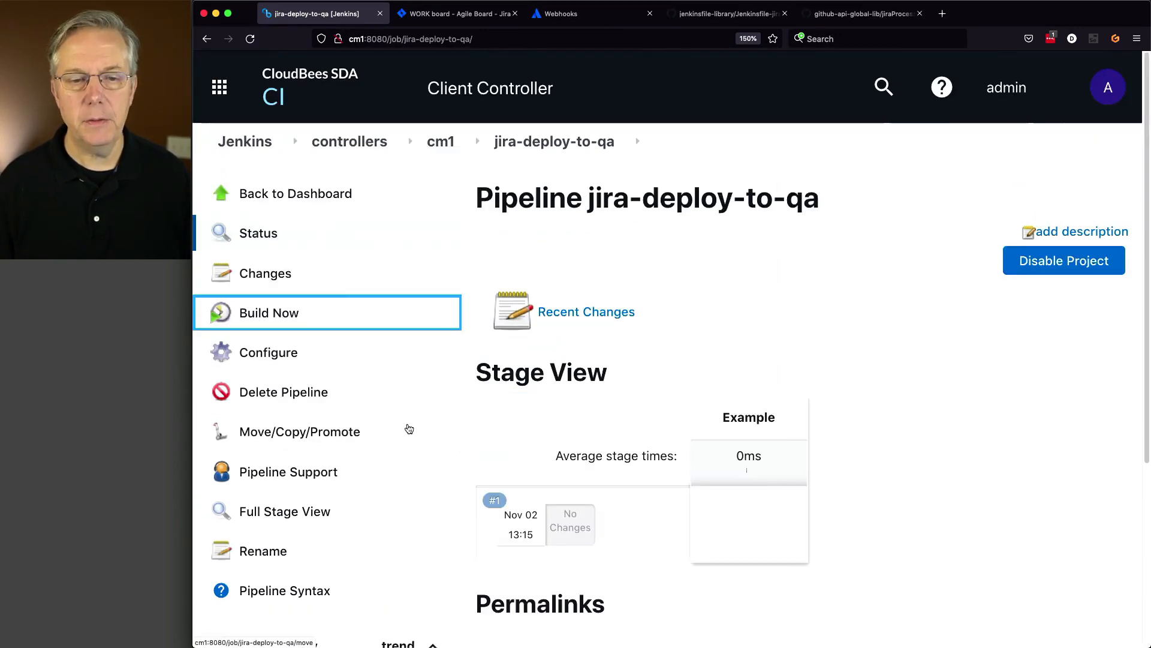
- Confirm jira-deploy-to-qa triggers on event=='deploy-to-qa', then check the cm1 dashboard's three passing jobs
click(290, 354)
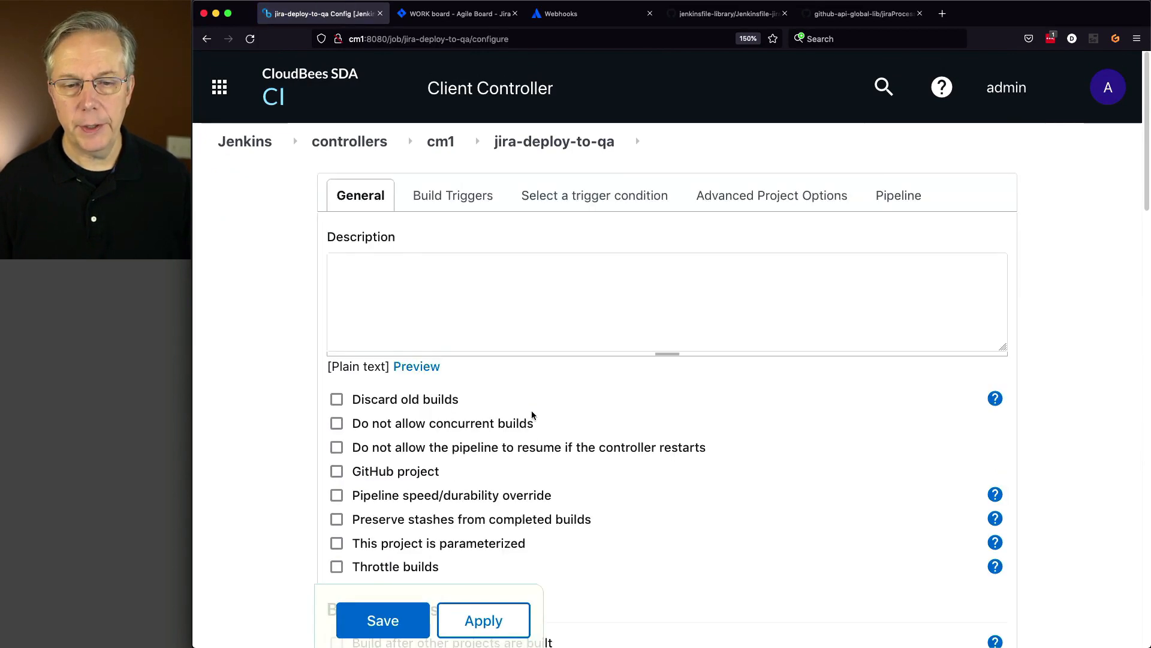
scroll(531, 410, down, 5)
scroll(533, 414, down, 3)
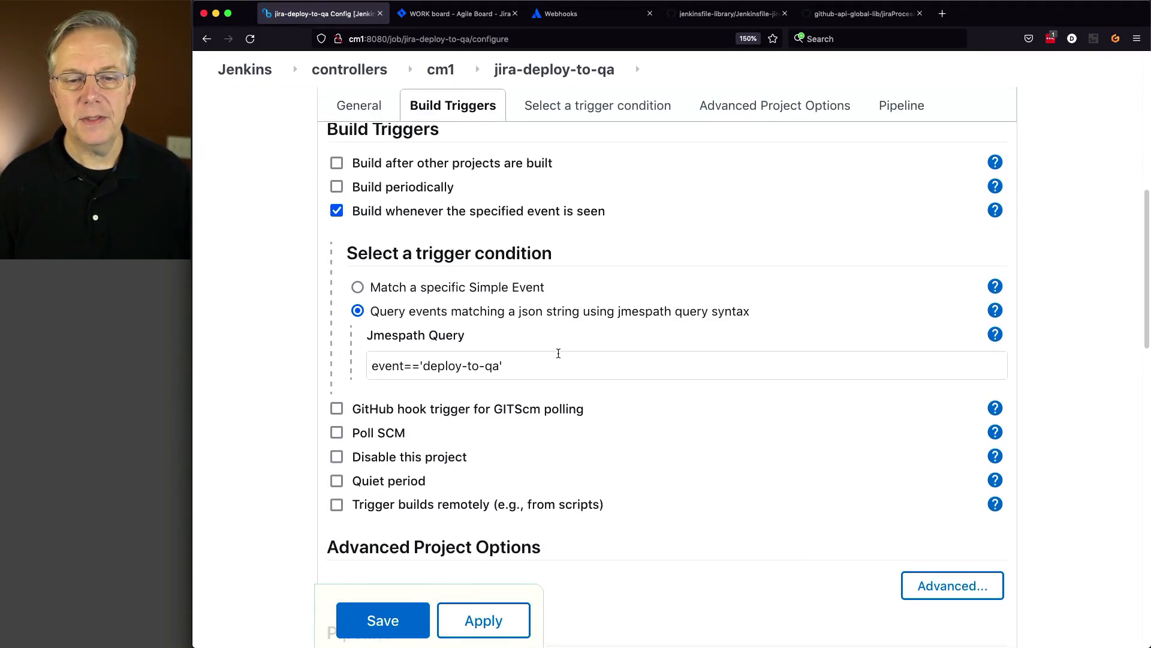
click(450, 74)
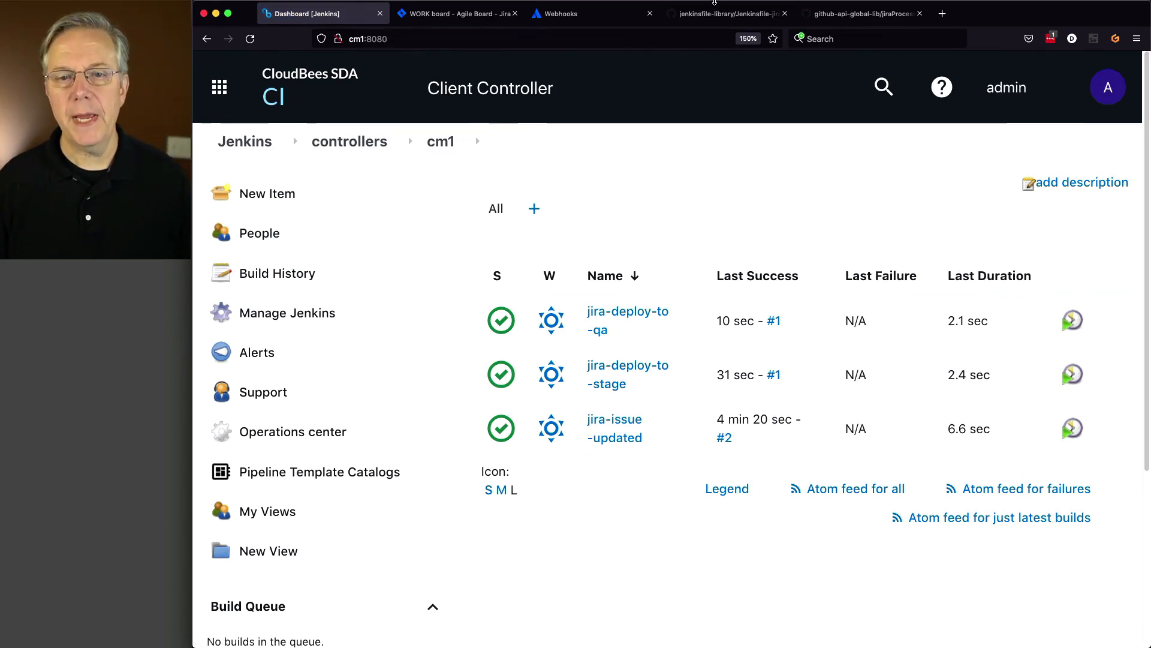
click(719, 18)
- Review the Jenkinsfile-jira-deploy-to-qa file in the jenkinsfile-library repository
scroll(602, 96, up, 5)
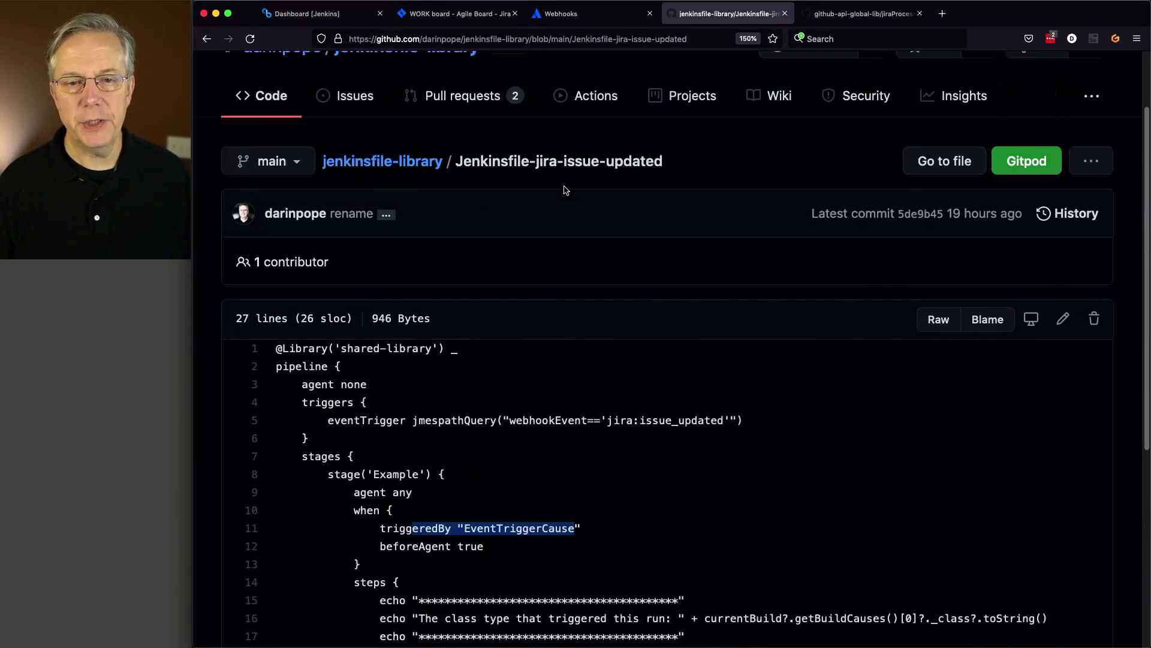
click(384, 161)
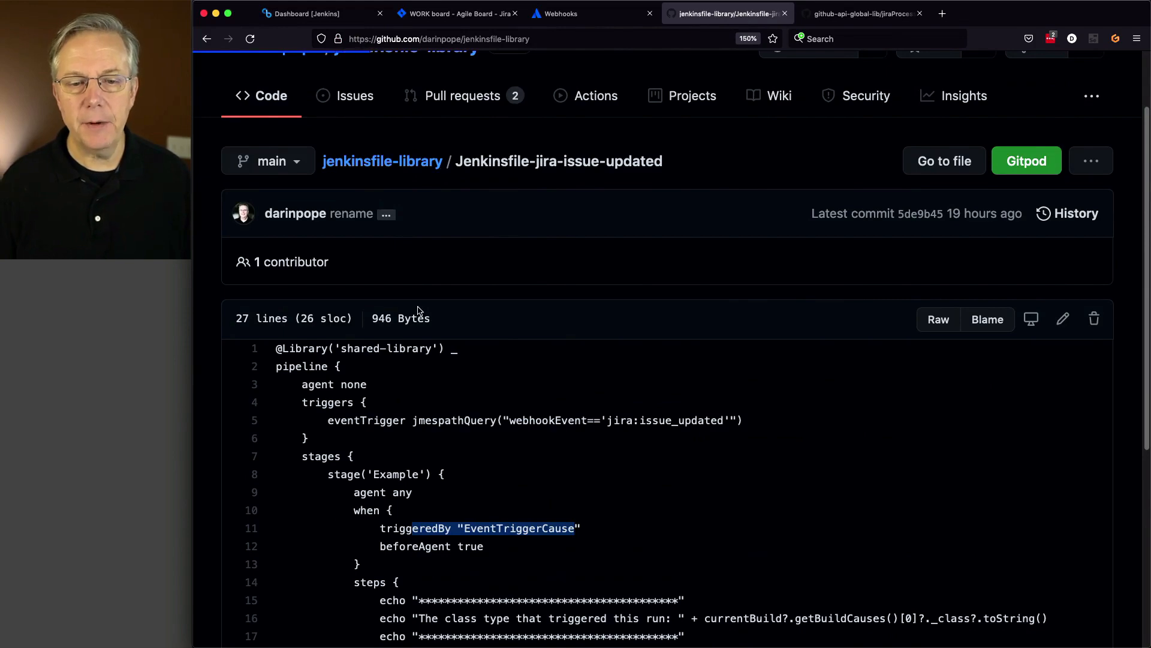
scroll(414, 309, down, 12)
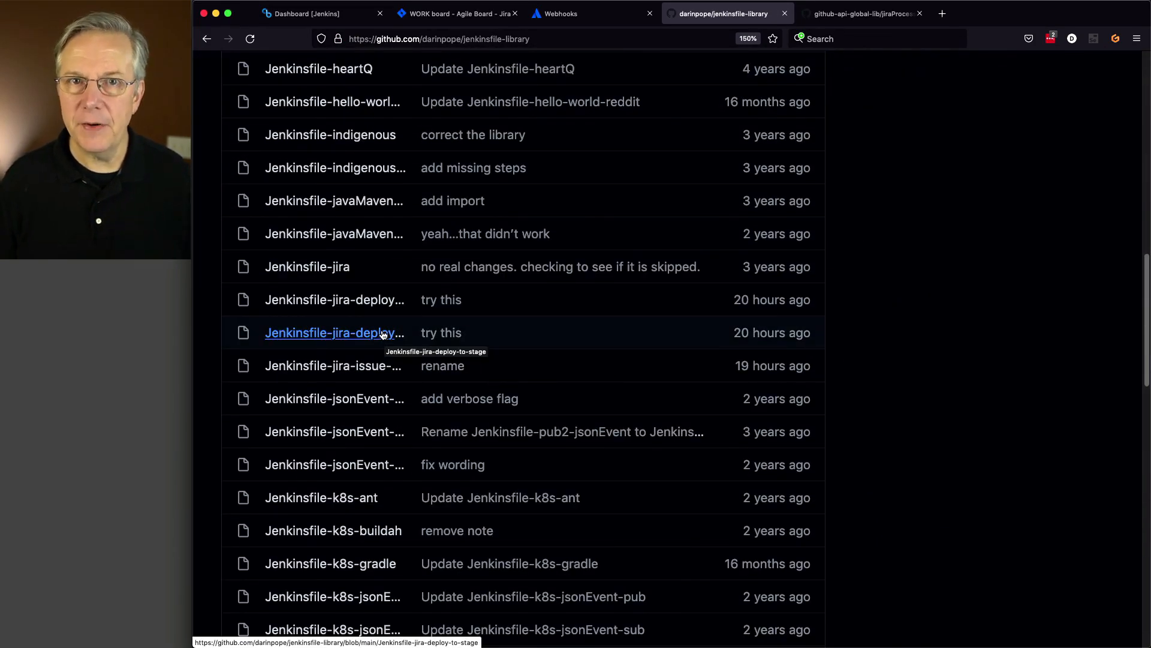
click(368, 300)
scroll(424, 348, down, 5)
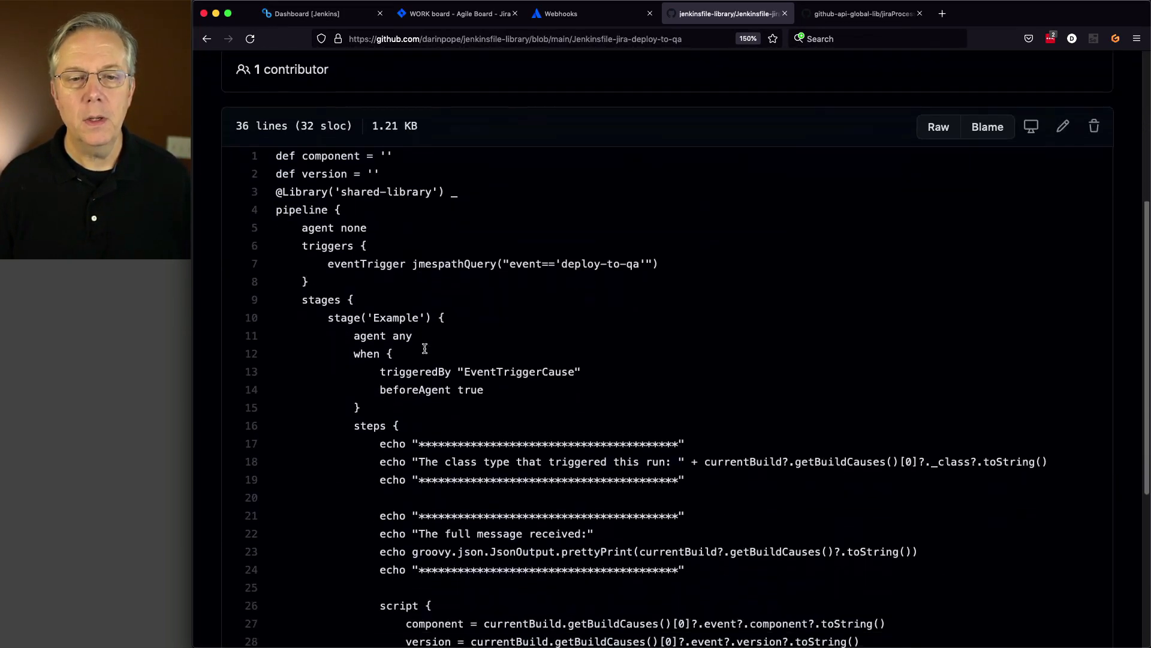
scroll(425, 348, down, 1)
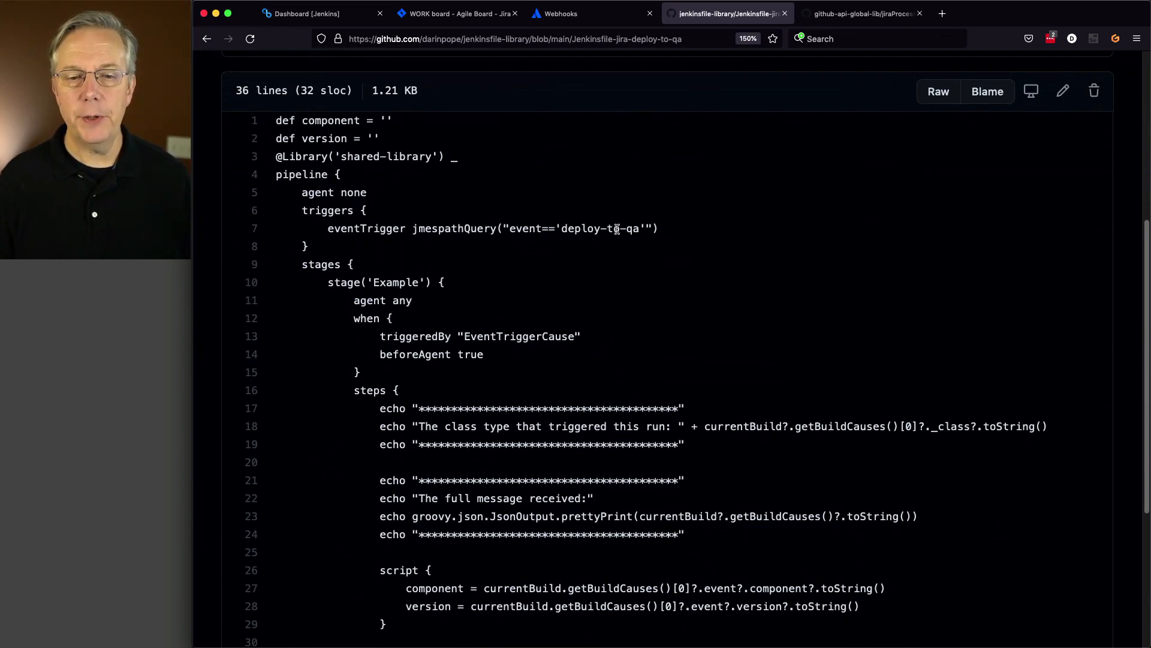
scroll(615, 230, down, 4)
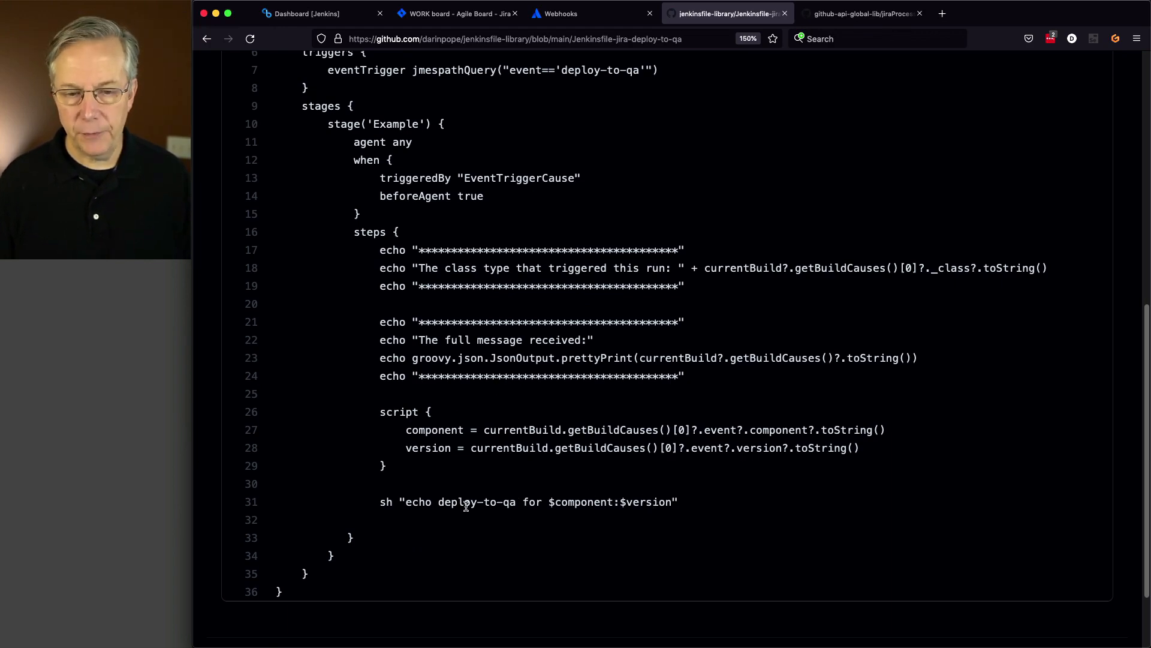
scroll(506, 502, up, 10)
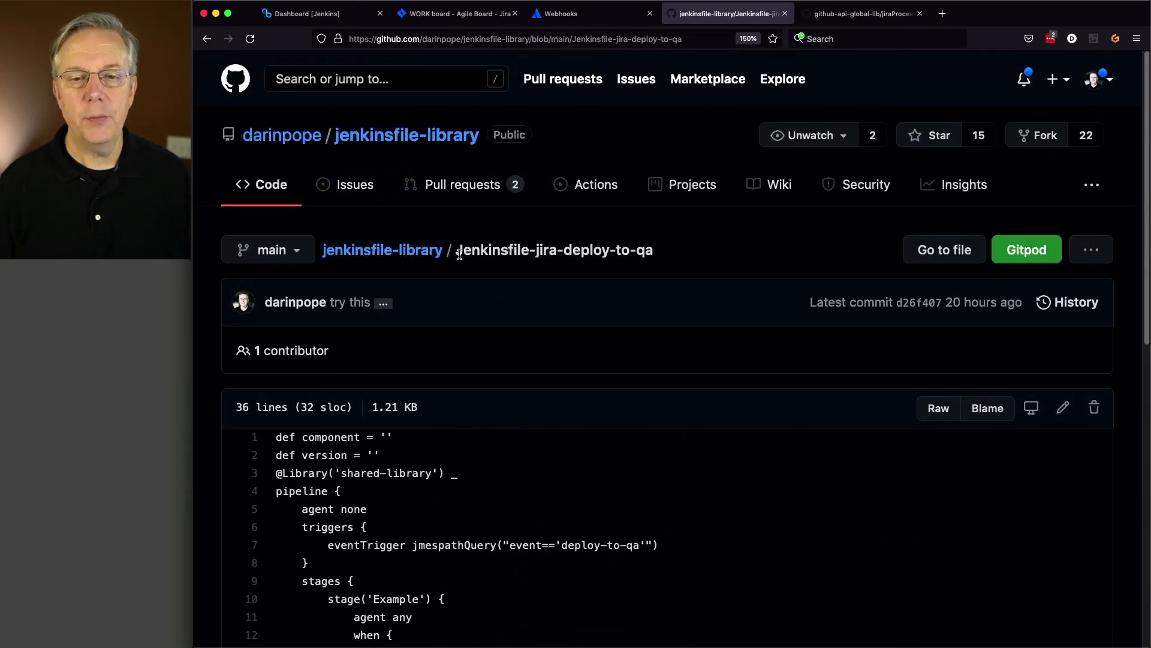
- Load Jenkinsfile-jira-deploy-to-stage by changing the file address from qa to stage
click(696, 41)
click(697, 42)
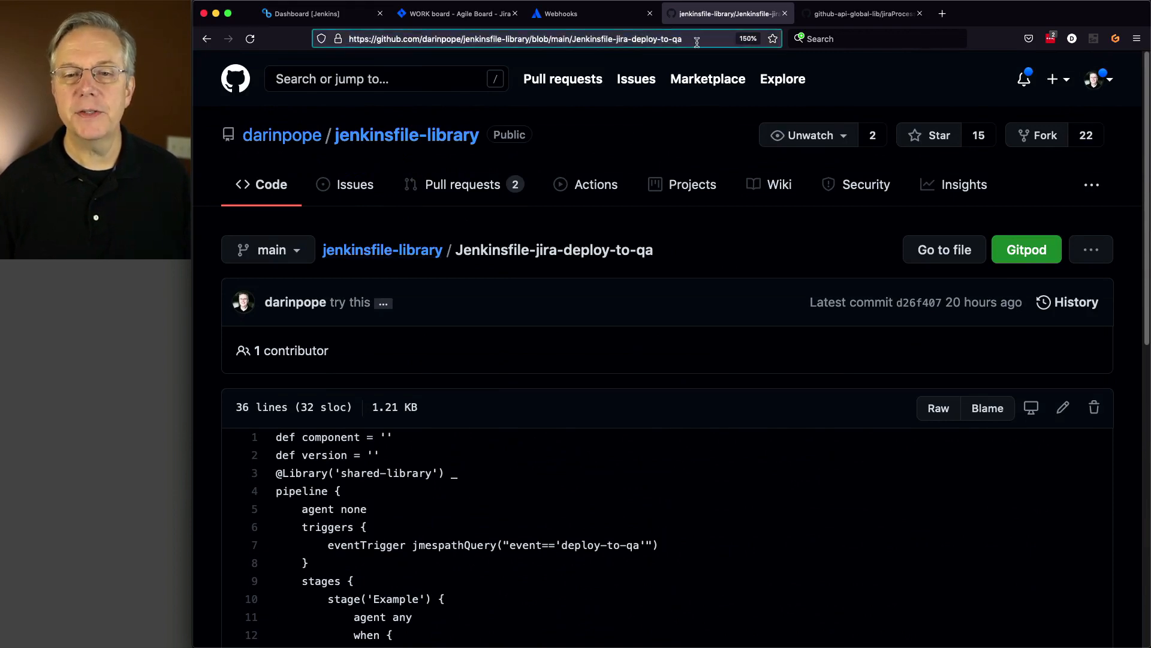
key(BackSpace)
key(BackSpace)
text(stage)
key(Return)
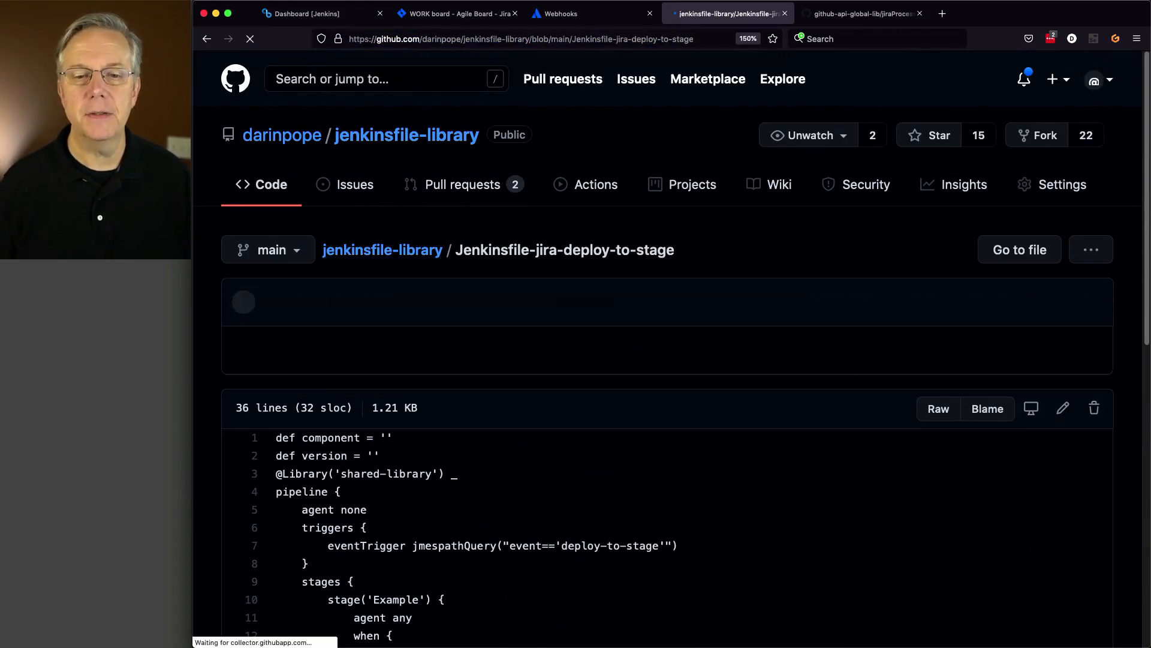
- Check the deploy-to-stage event name on line 7 and in the line 31 echo
scroll(648, 510, down, 3)
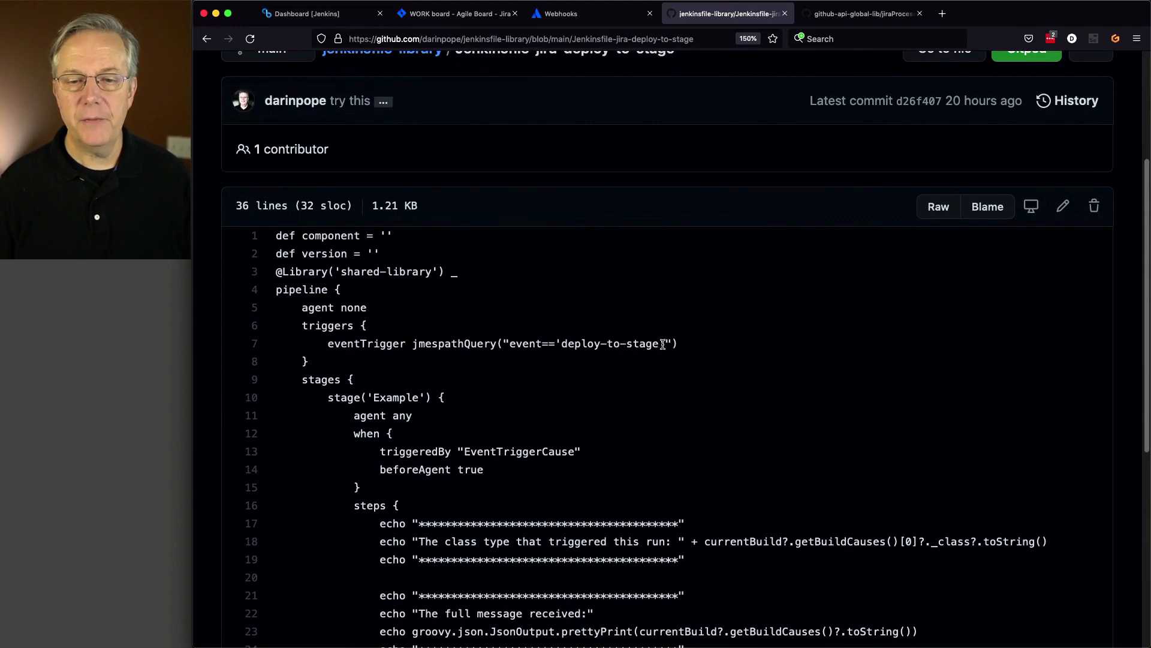
drag(663, 344, 566, 344)
scroll(576, 347, down, 5)
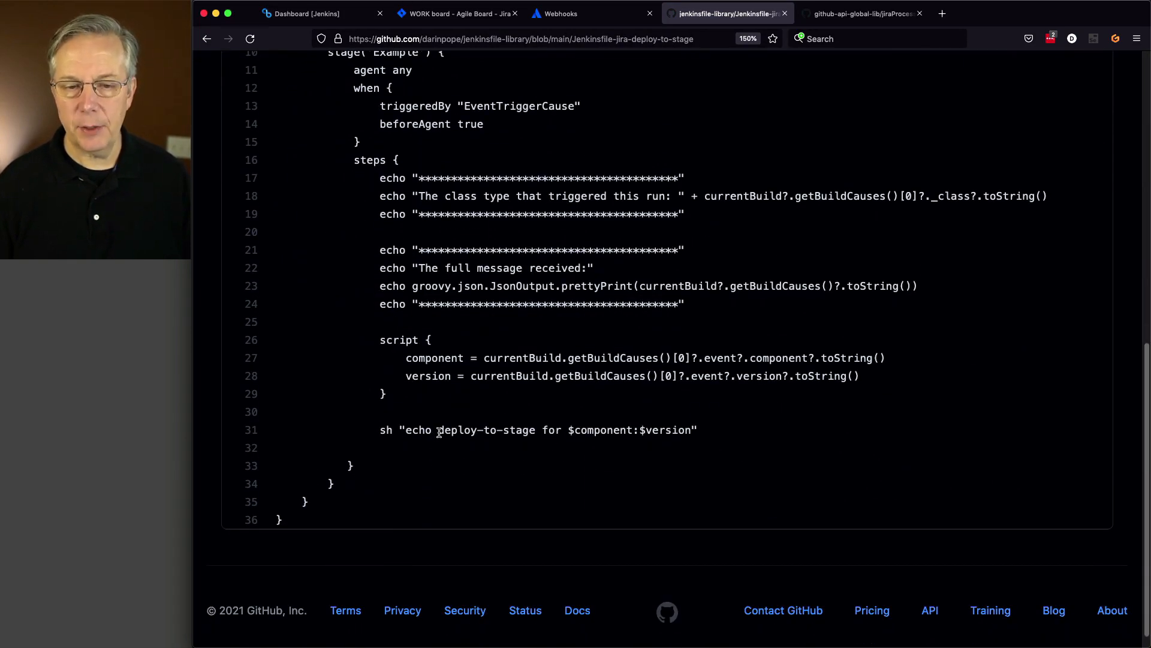
drag(442, 431, 535, 430)
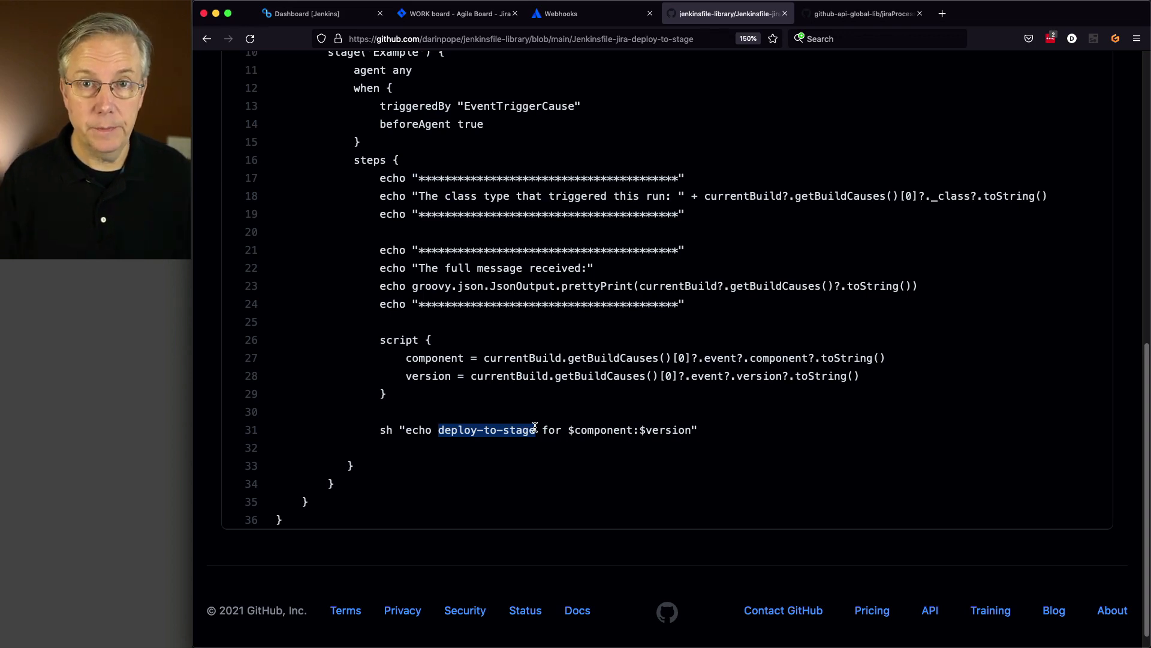
click(465, 14)
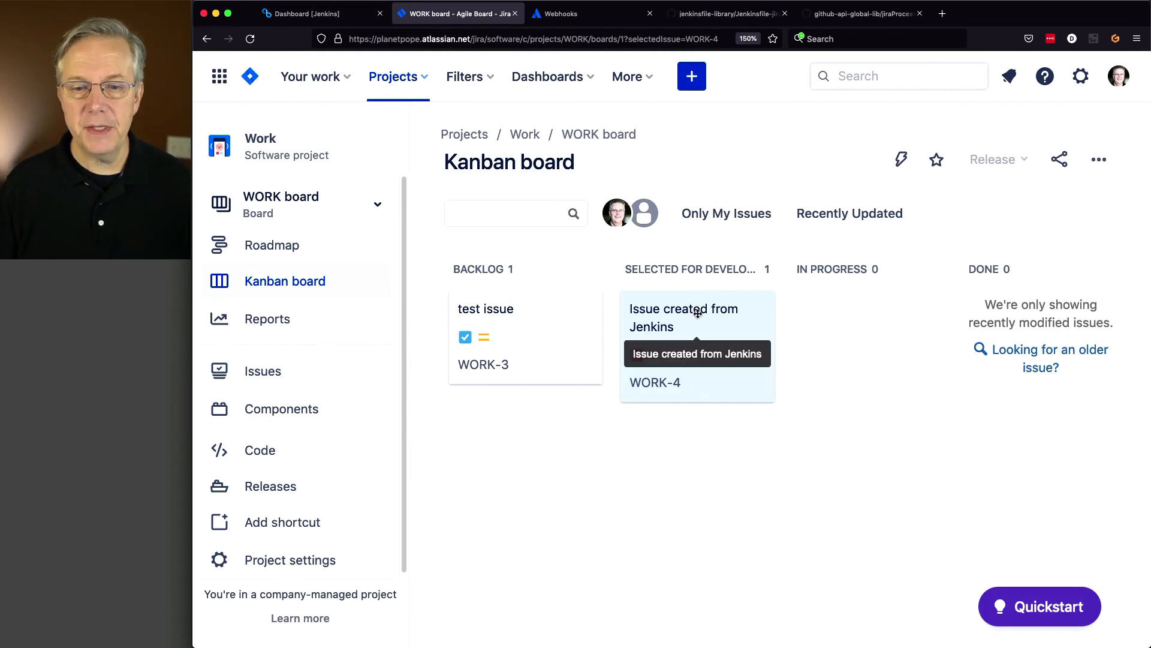
- Move WORK-4 from Selected for Development back to Backlog on the Jira board
drag(697, 312, 534, 328)
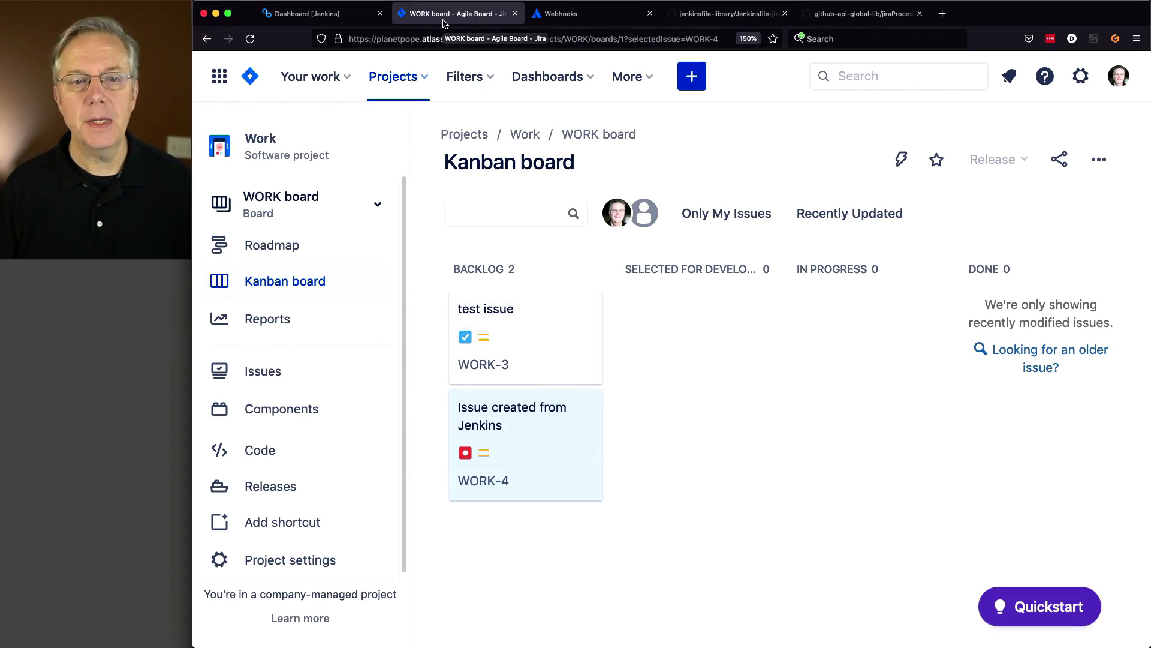
click(327, 17)
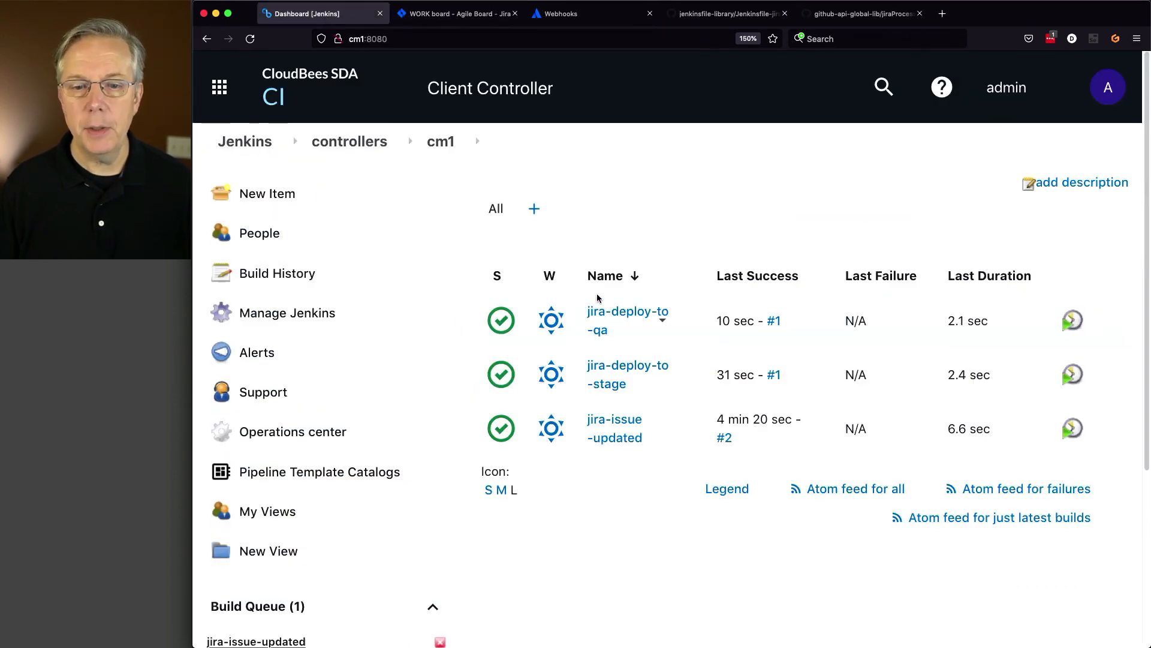
- Check jira-issue-updated build #3's console for WORK-4's Backlog change and Finished: SUCCESS
click(616, 423)
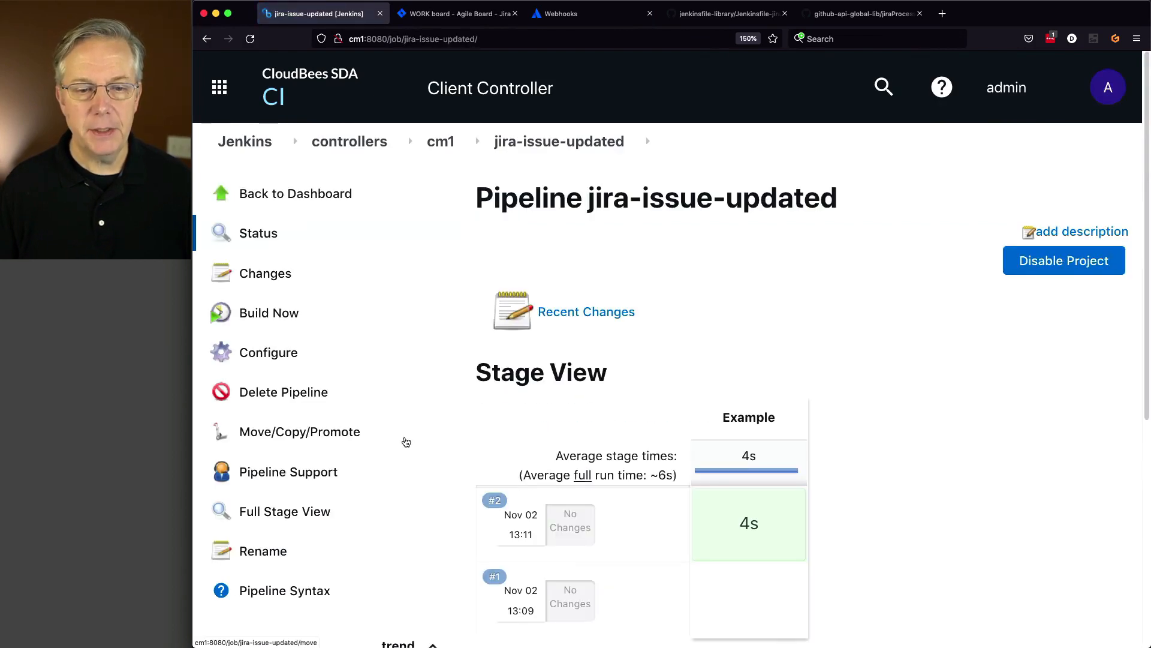
scroll(395, 439, down, 5)
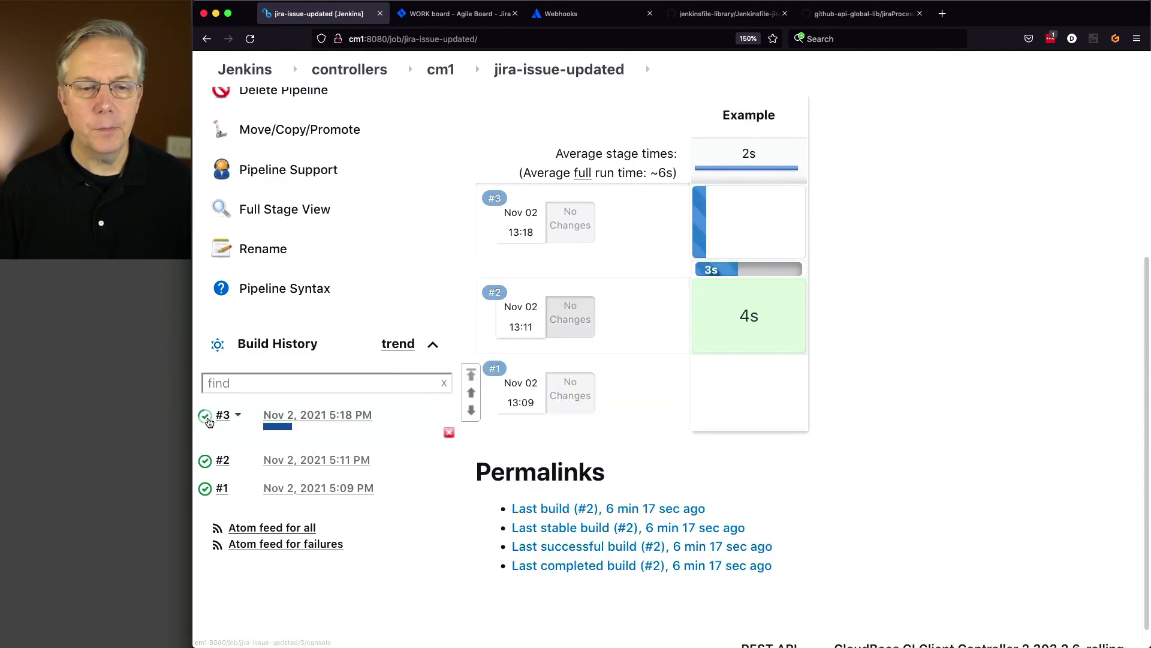
click(209, 421)
scroll(626, 452, down, 5)
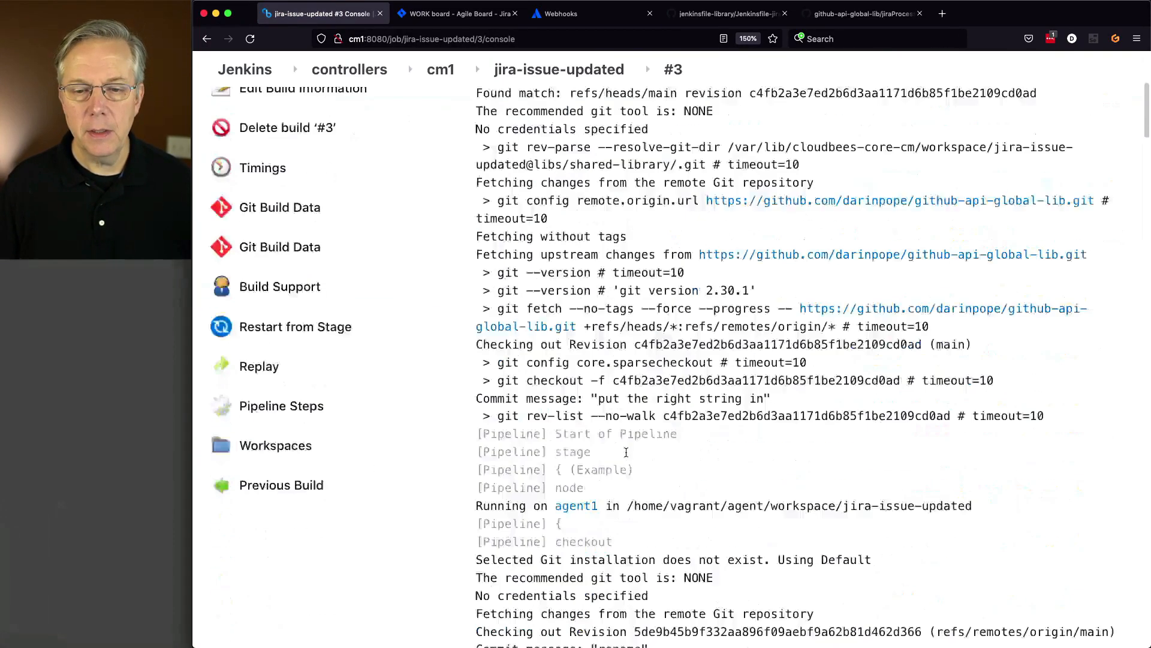
scroll(626, 451, down, 20)
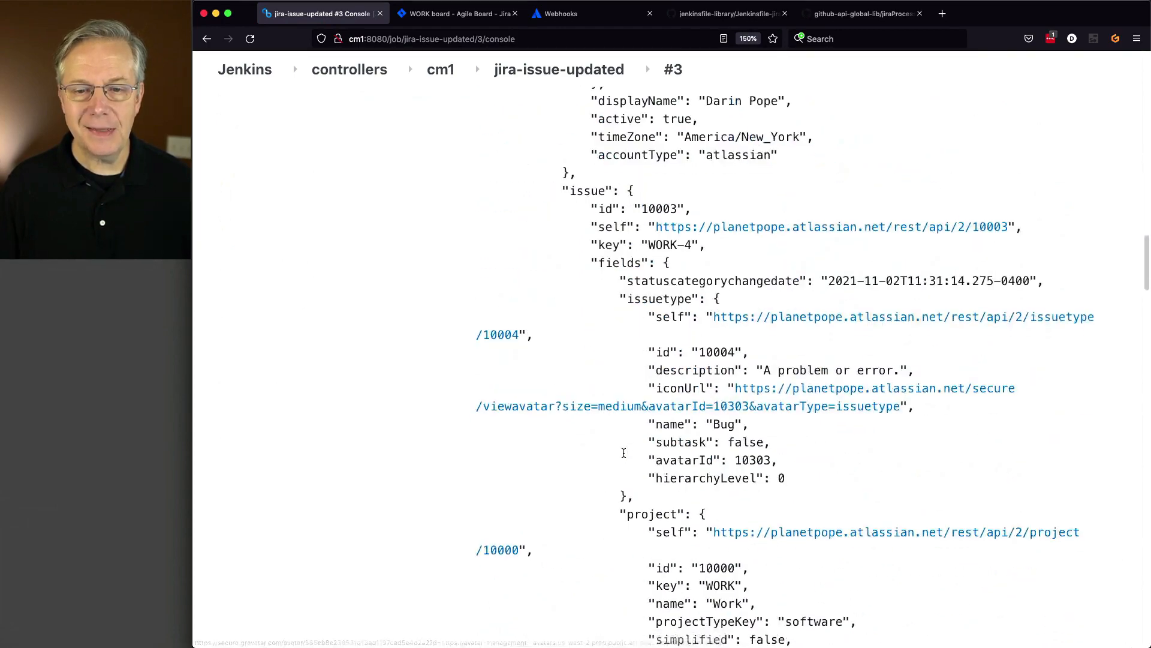
scroll(624, 453, down, 20)
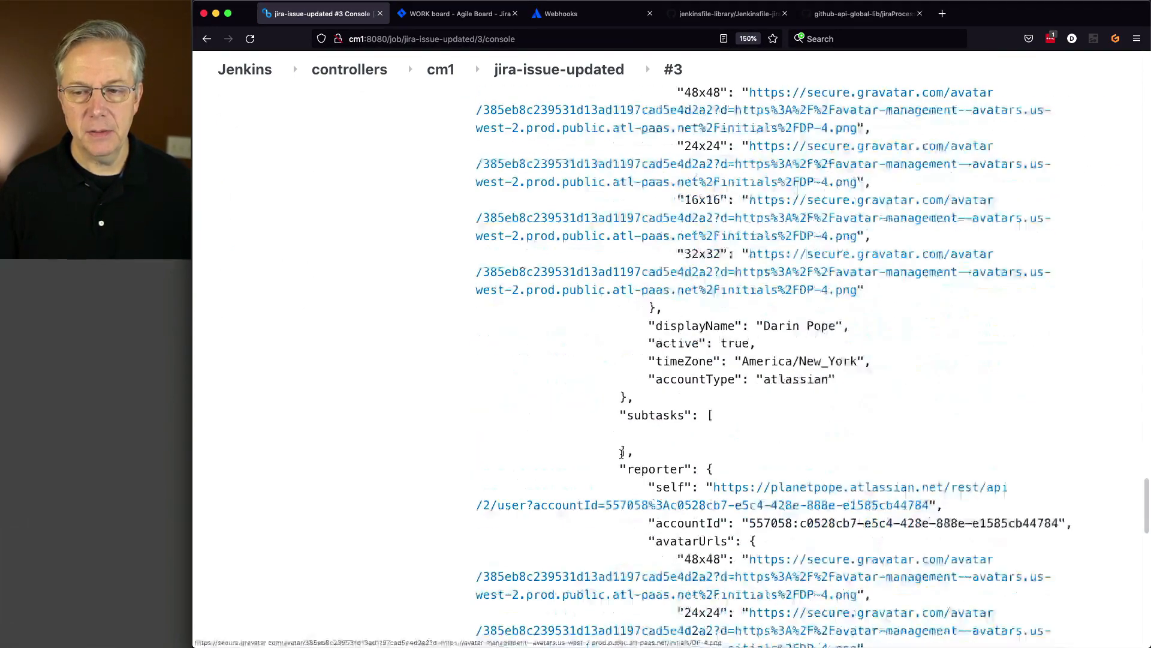
scroll(622, 454, down, 20)
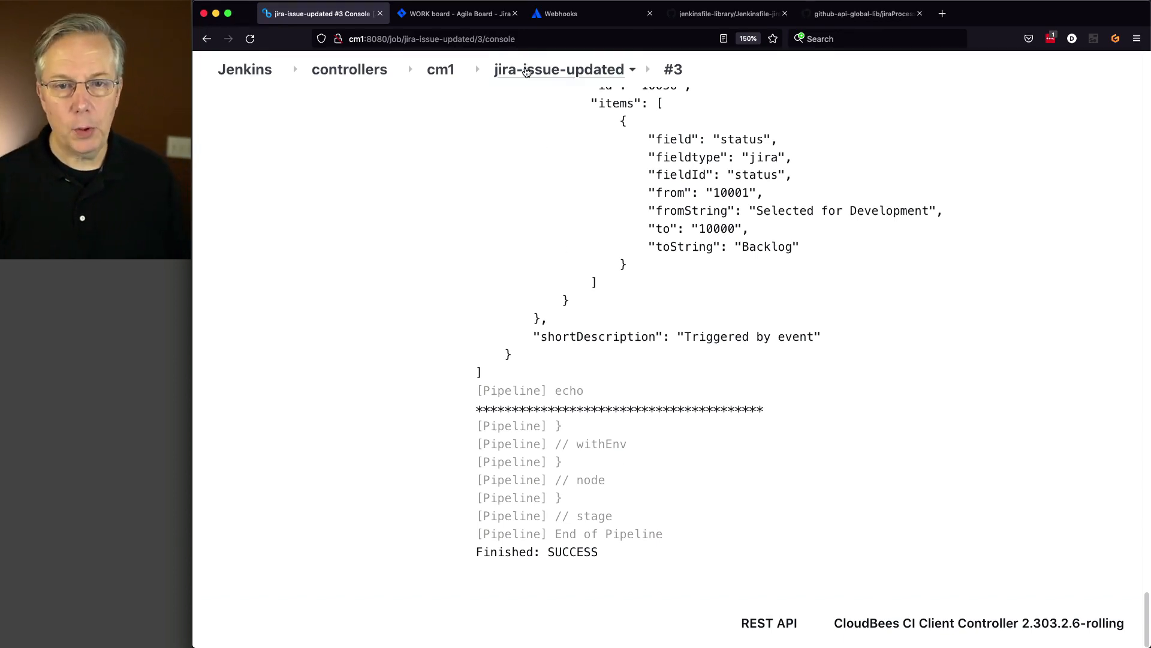
click(558, 70)
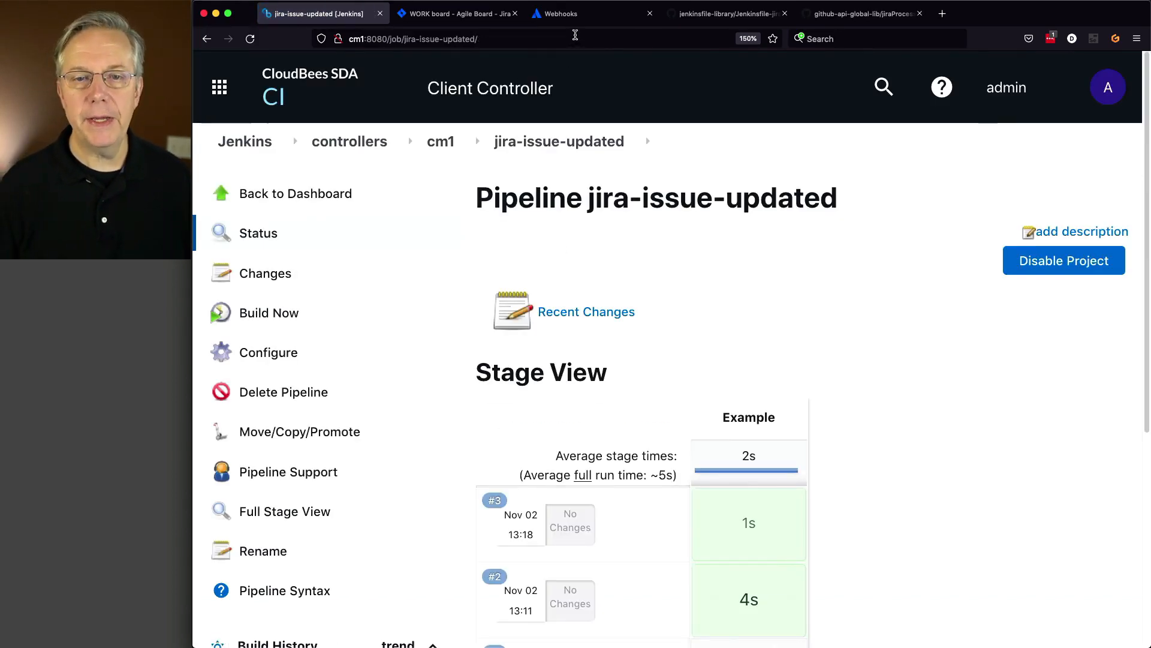
- Drag WORK-4 back into Selected for Development on the Jira WORK board
click(459, 13)
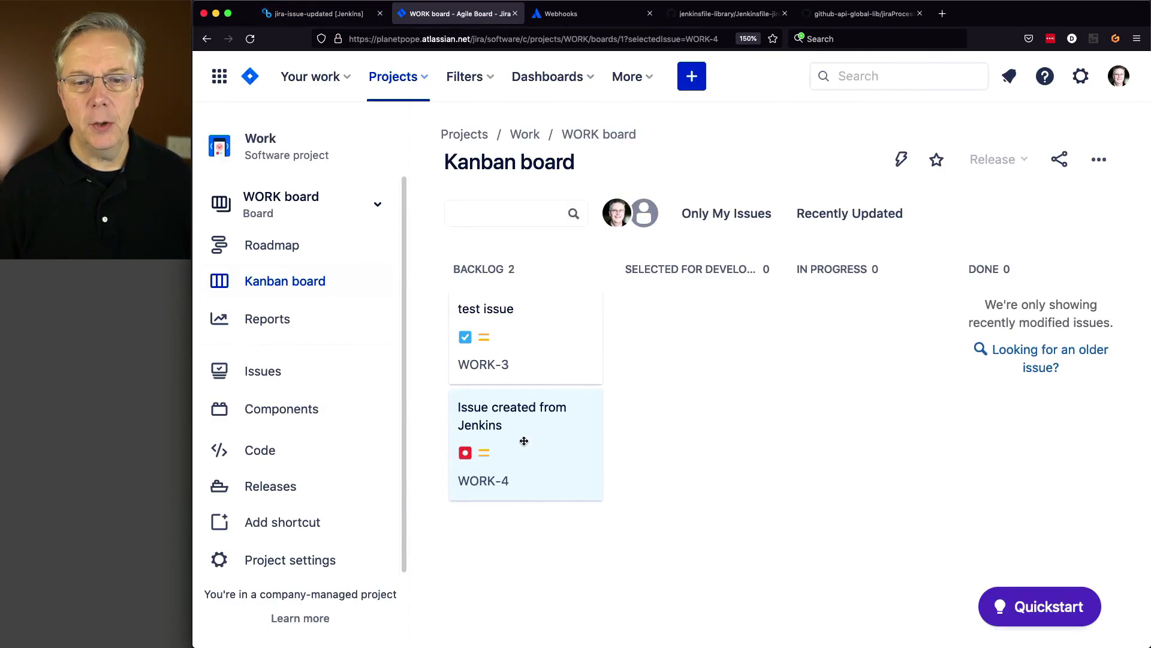
drag(490, 432, 660, 394)
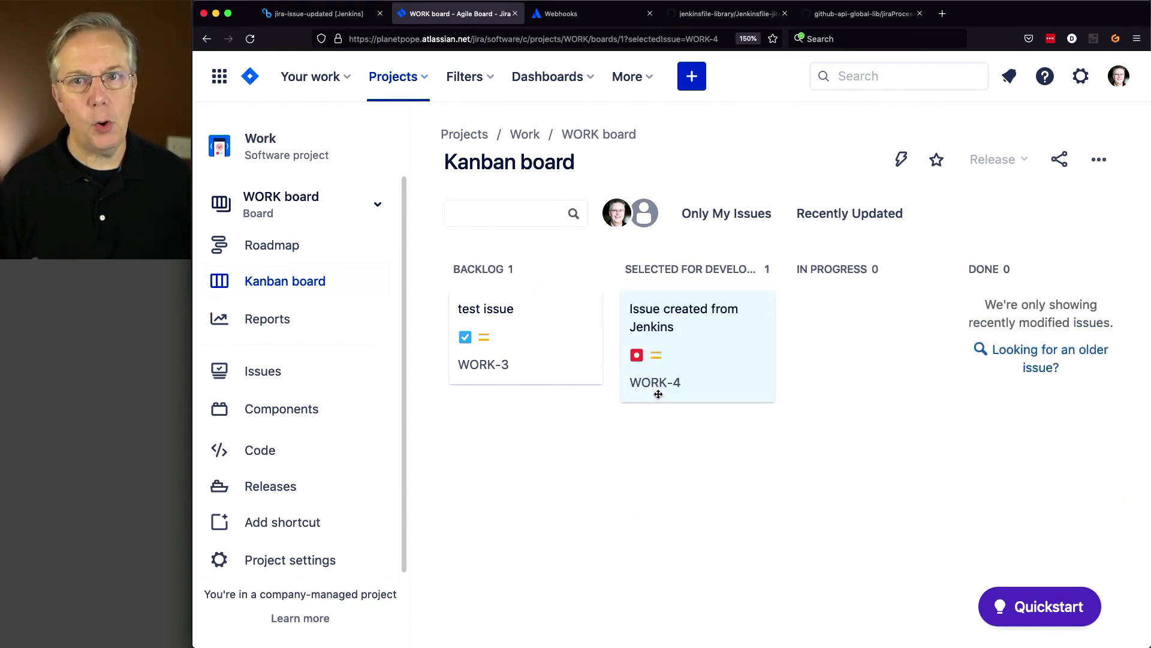
click(857, 13)
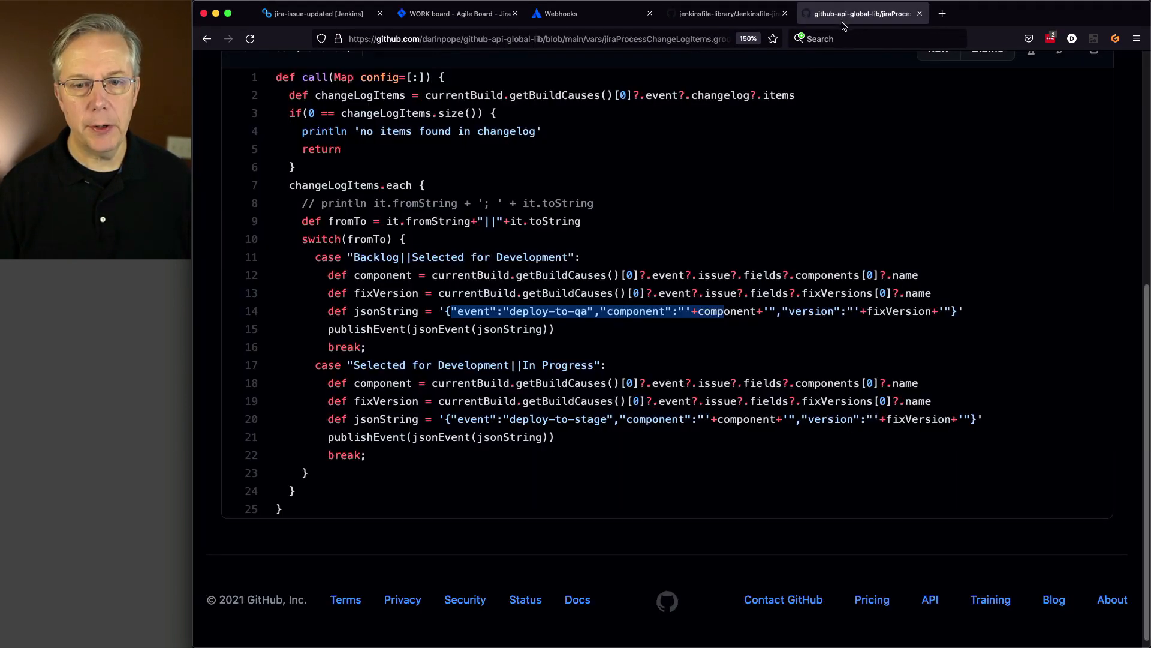
- Compare the Backlog case in jiraProcessChangeLogItems.groovy against the Jira WORK board columns
double_click(372, 258)
click(372, 259)
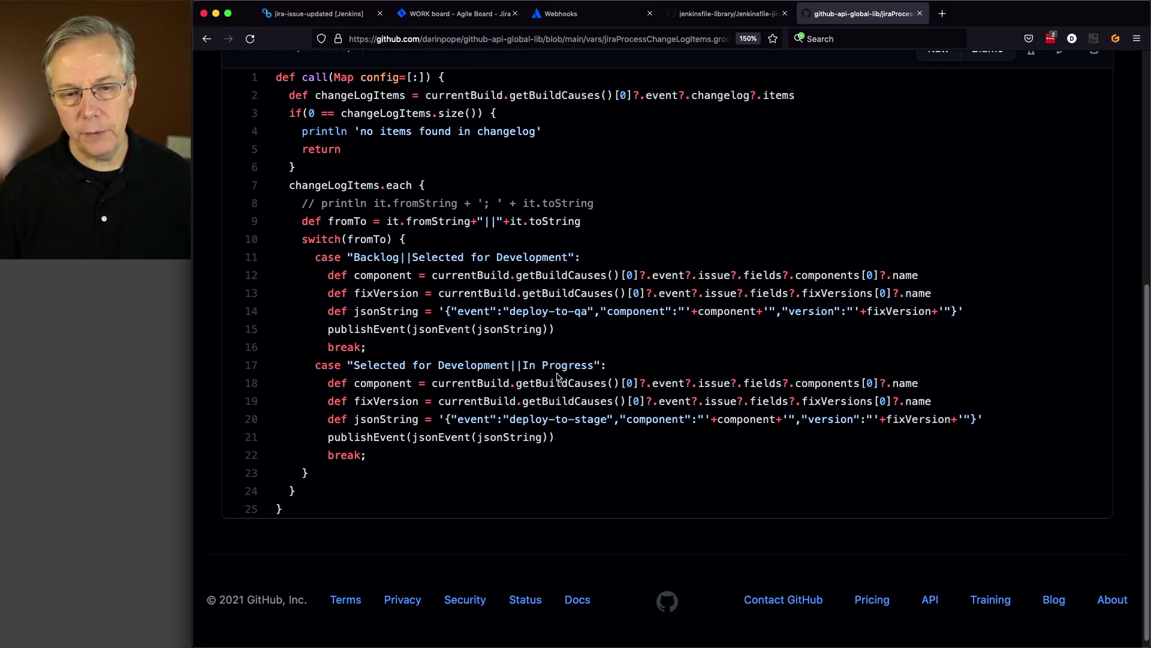
click(457, 17)
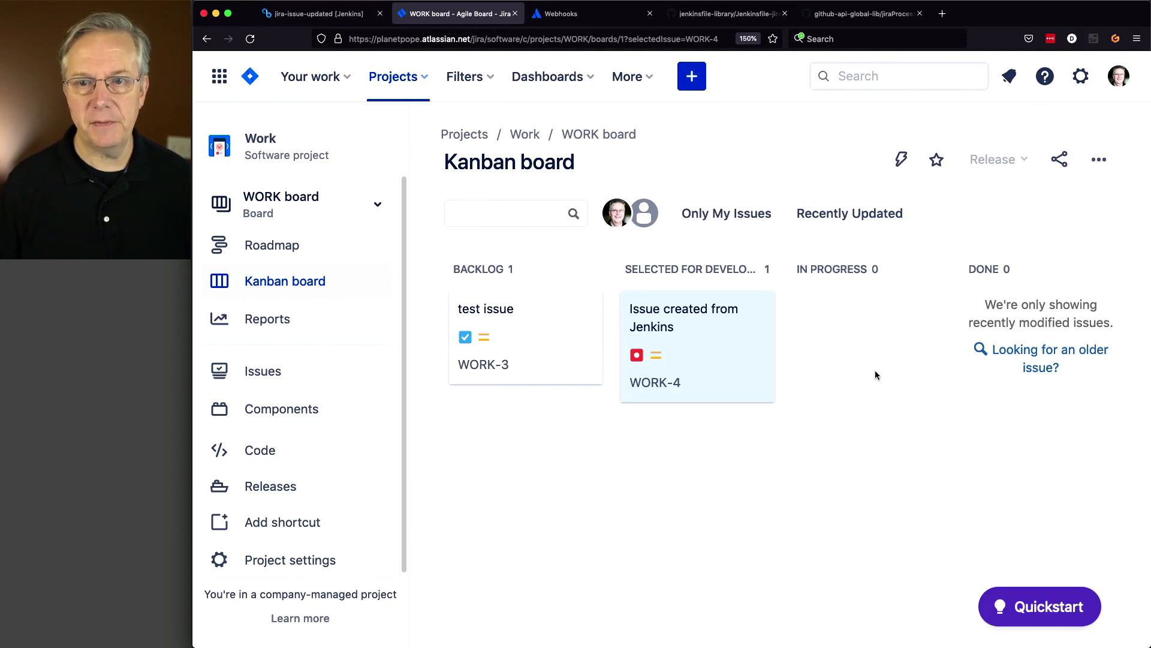
click(866, 14)
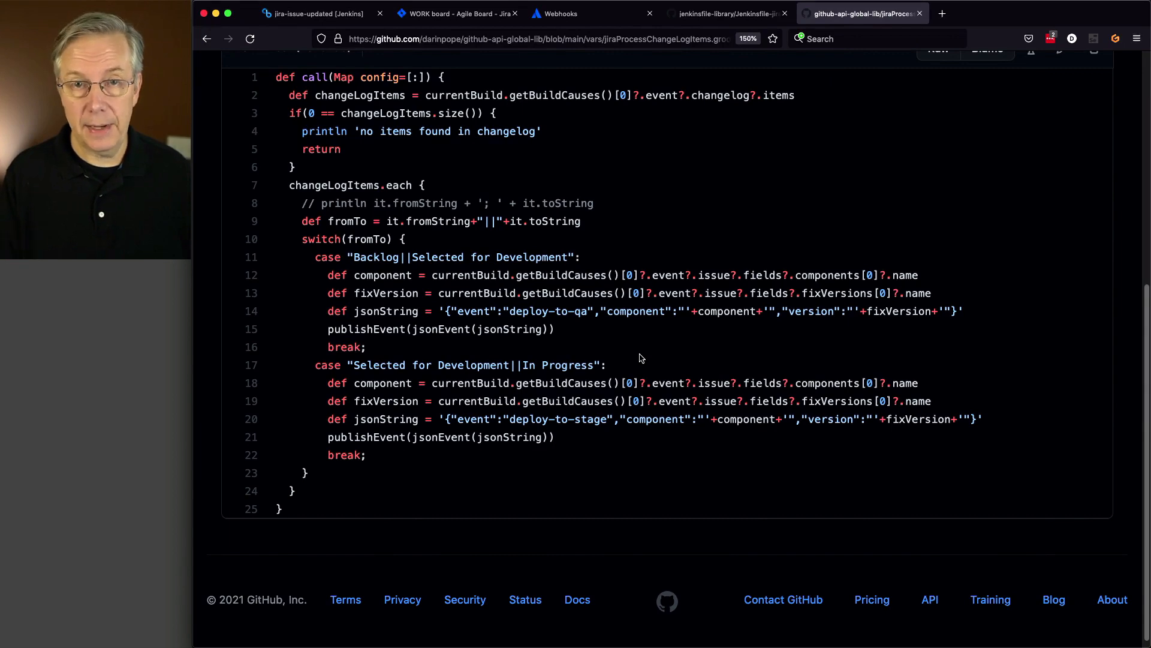
click(319, 17)
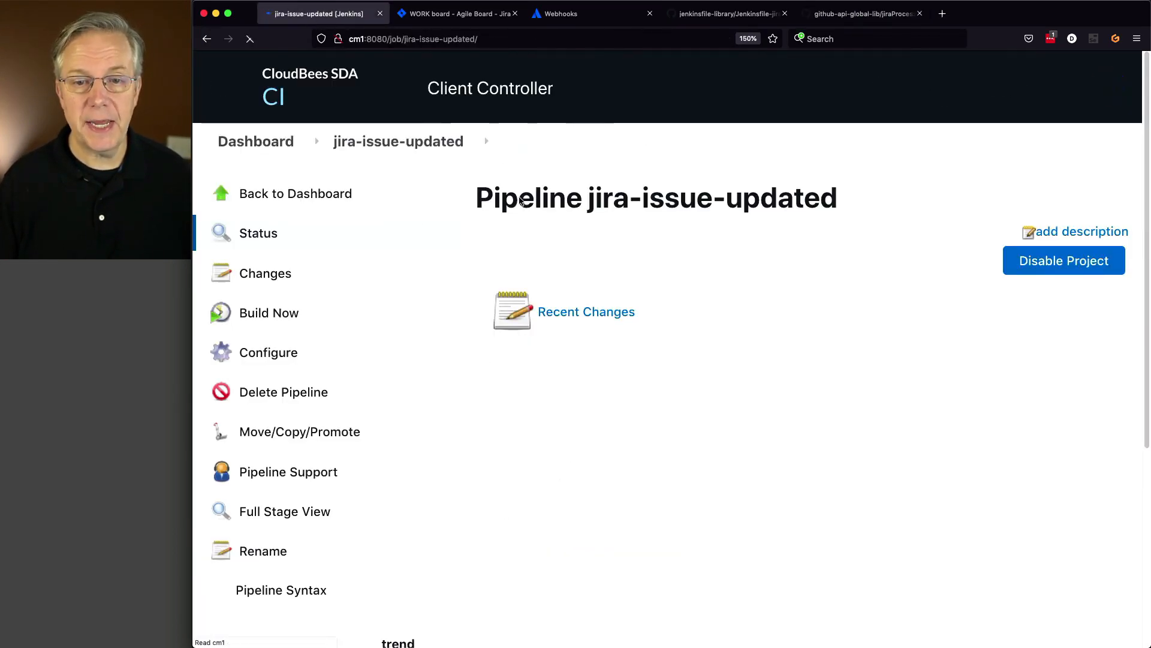
- Review the console output of jira-issue-updated build #4
scroll(674, 439, down, 10)
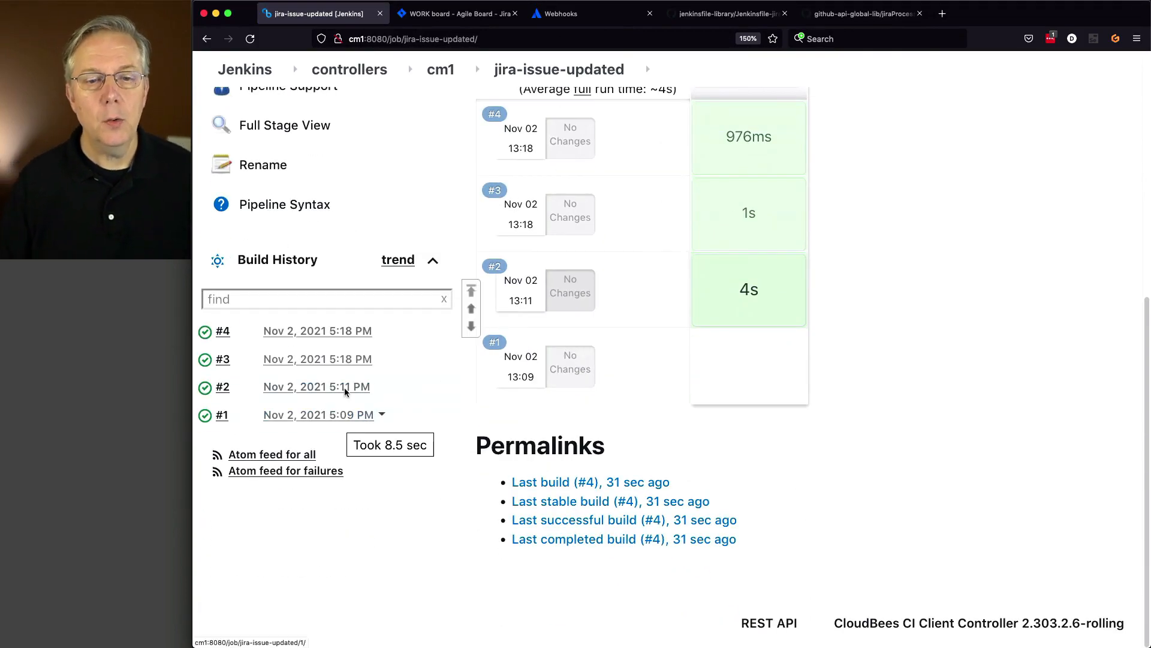
click(205, 333)
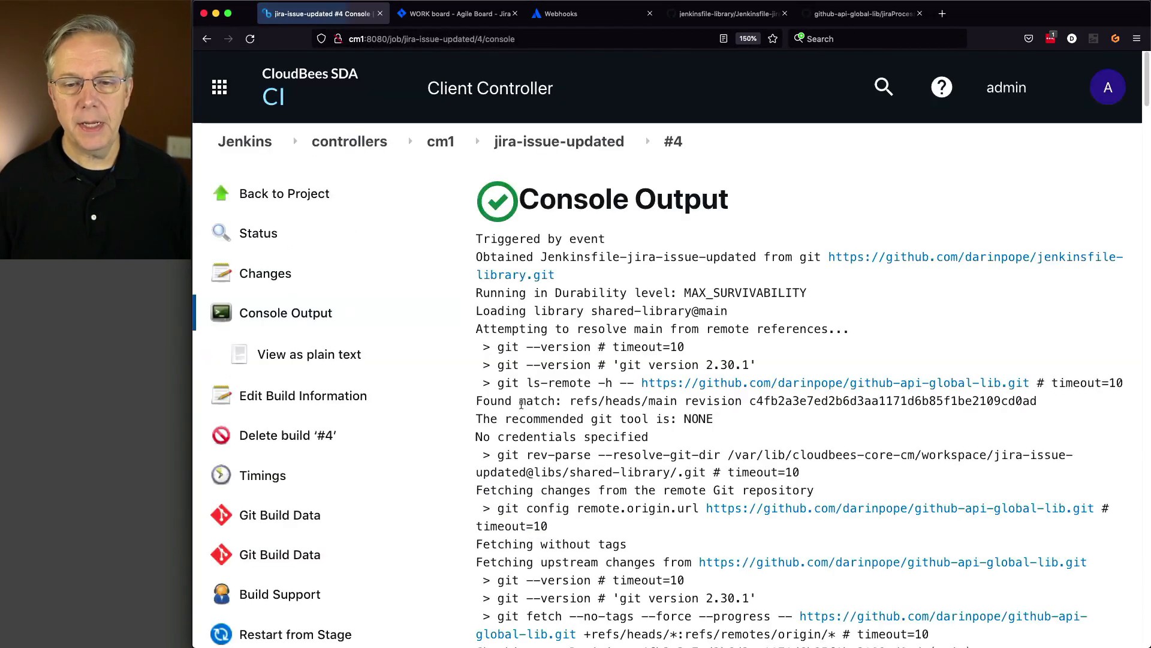
scroll(514, 404, down, 20)
scroll(514, 404, down, 15)
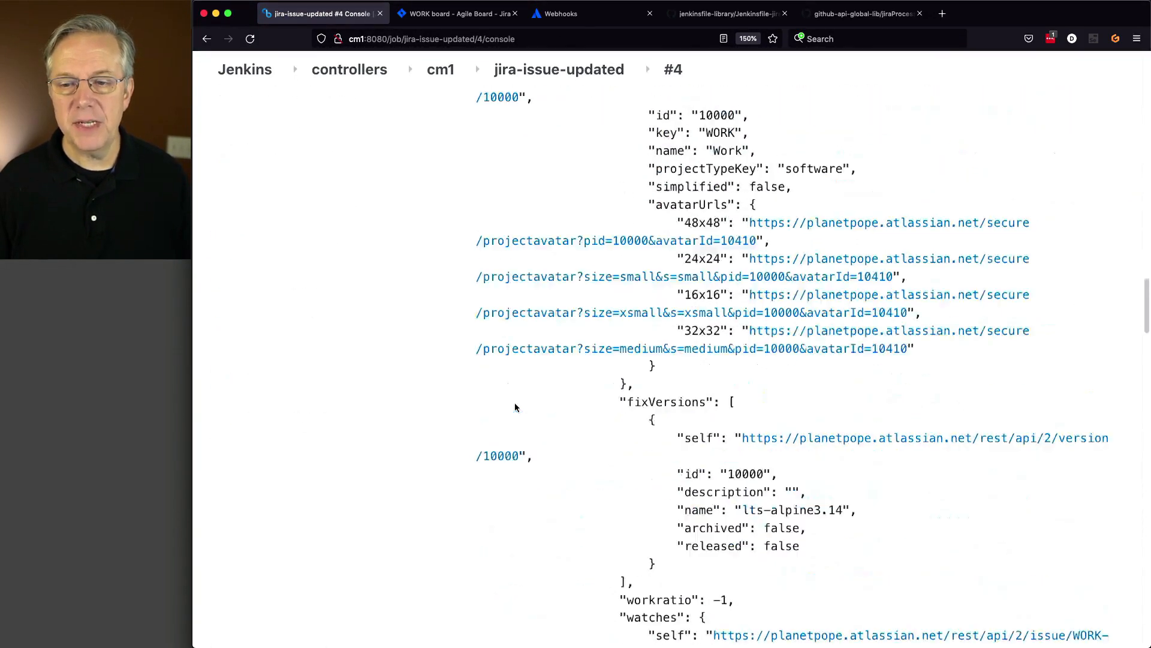
scroll(516, 403, down, 20)
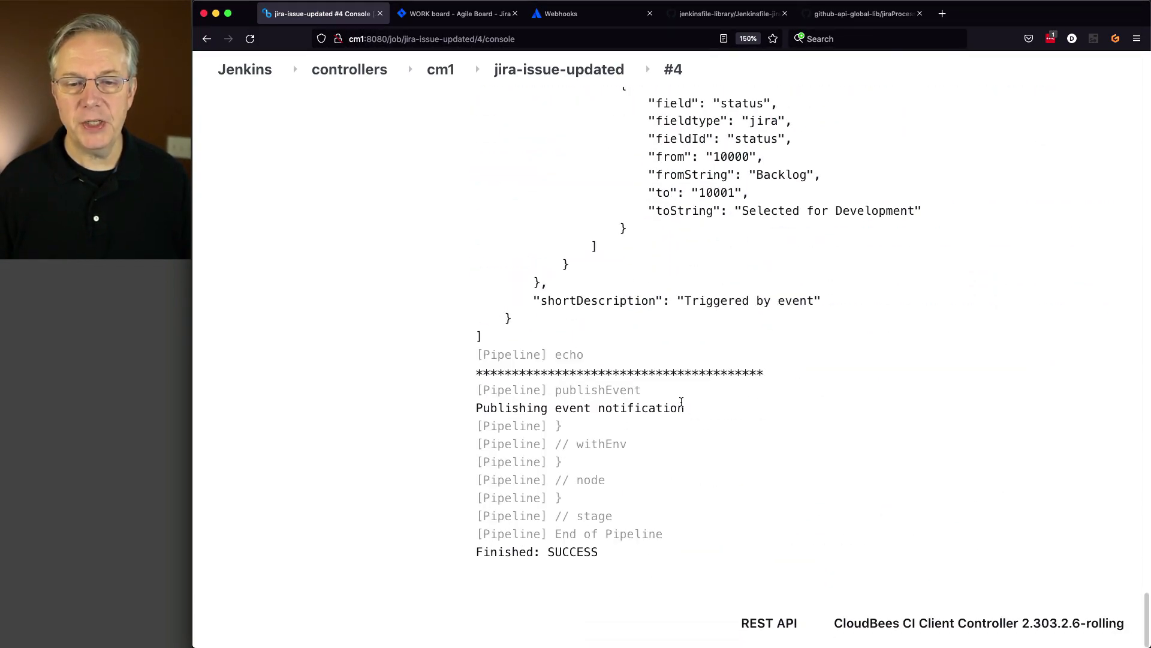
click(440, 77)
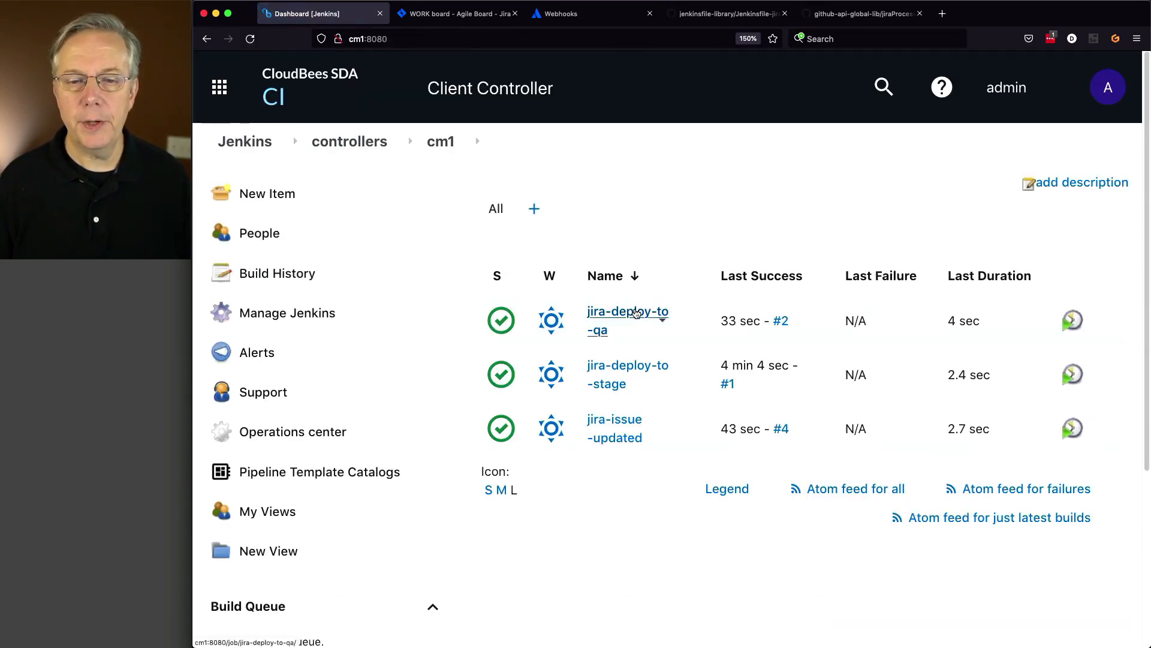
- Confirm jira-deploy-to-qa build #2 succeeded in its console output
click(635, 313)
scroll(472, 369, down, 5)
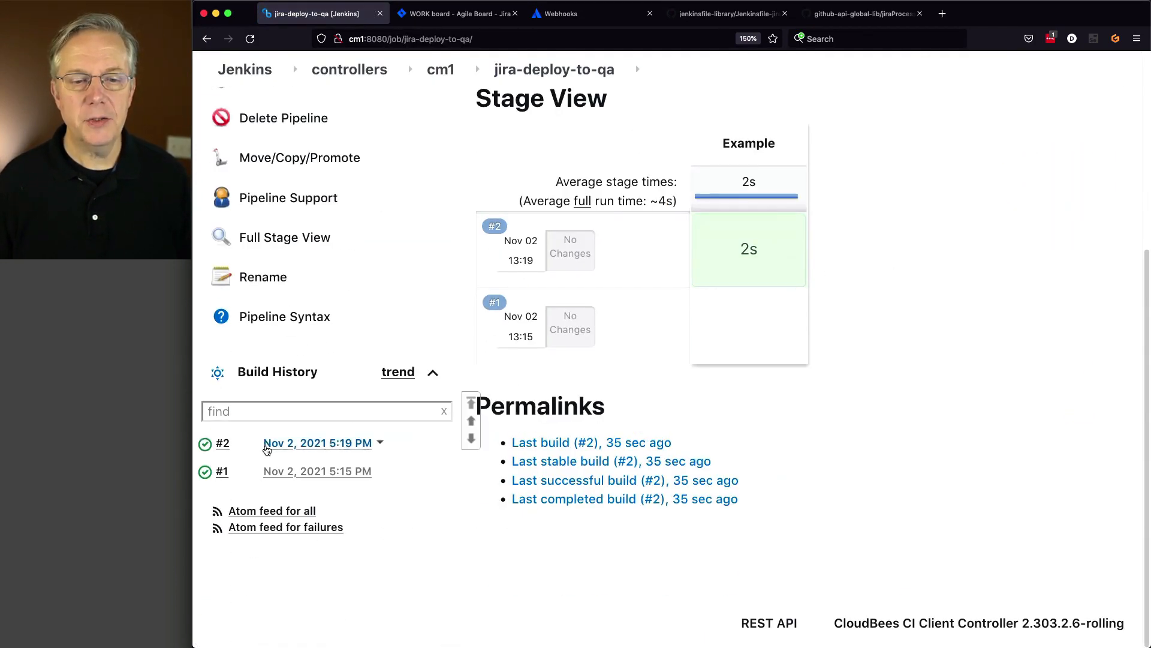
click(205, 447)
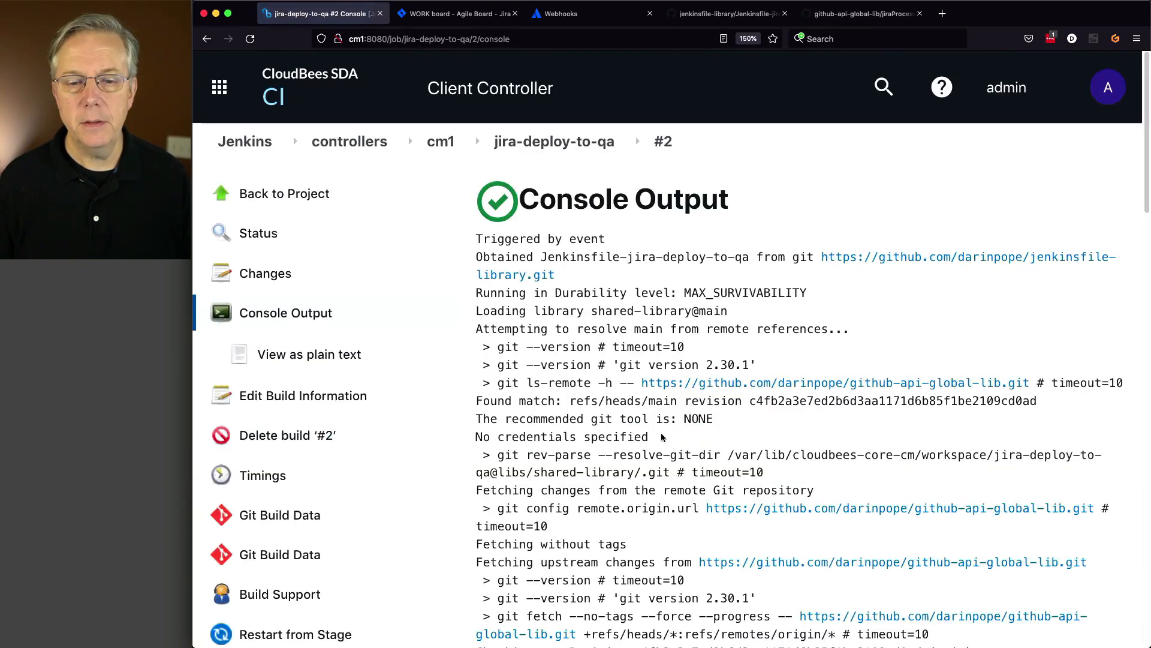
scroll(662, 432, down, 10)
scroll(663, 435, down, 9)
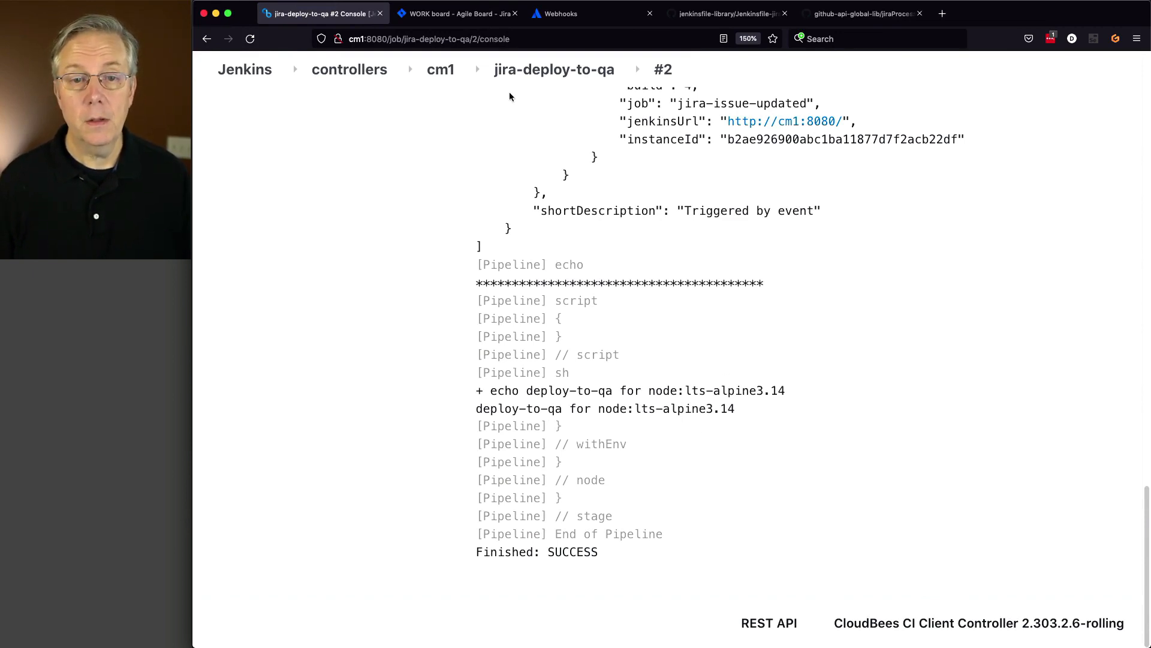
click(440, 69)
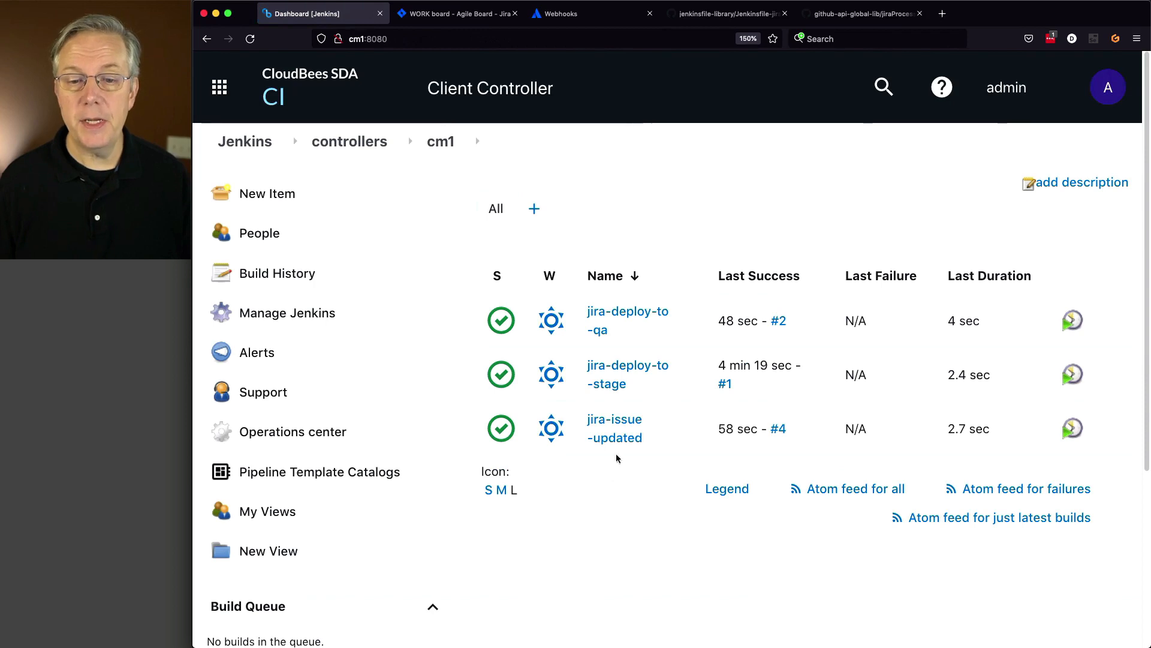
- With jira-deploy-to-stage listing only build #1, move WORK-4 into In Progress
click(611, 368)
scroll(428, 462, down, 5)
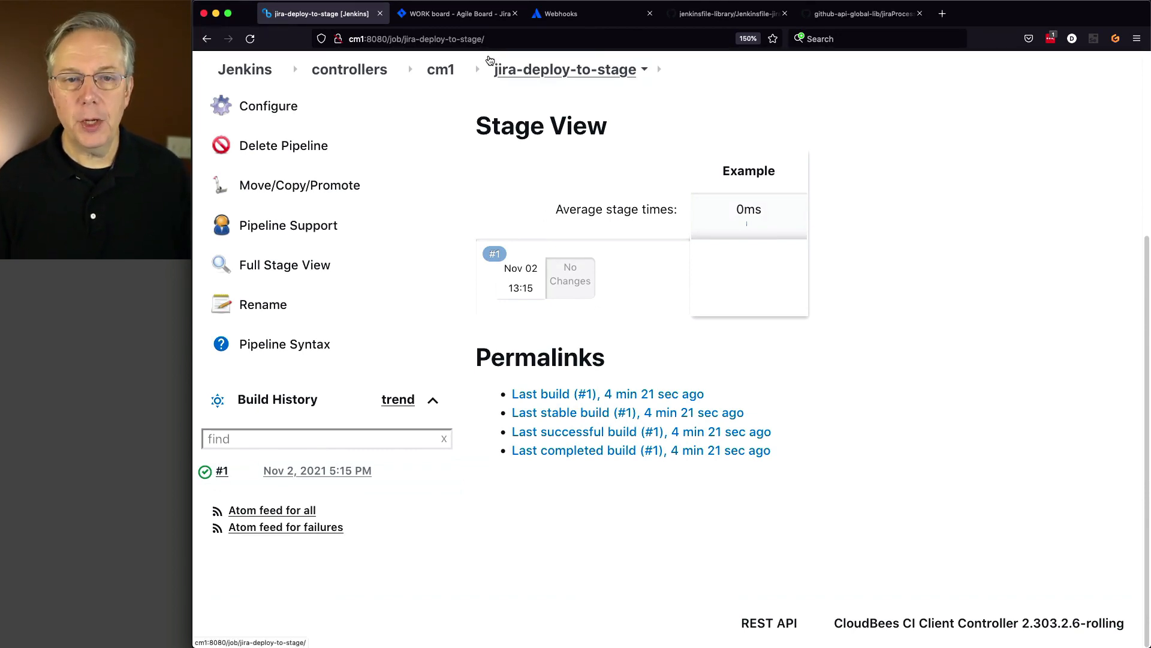
key(ctrl+Tab)
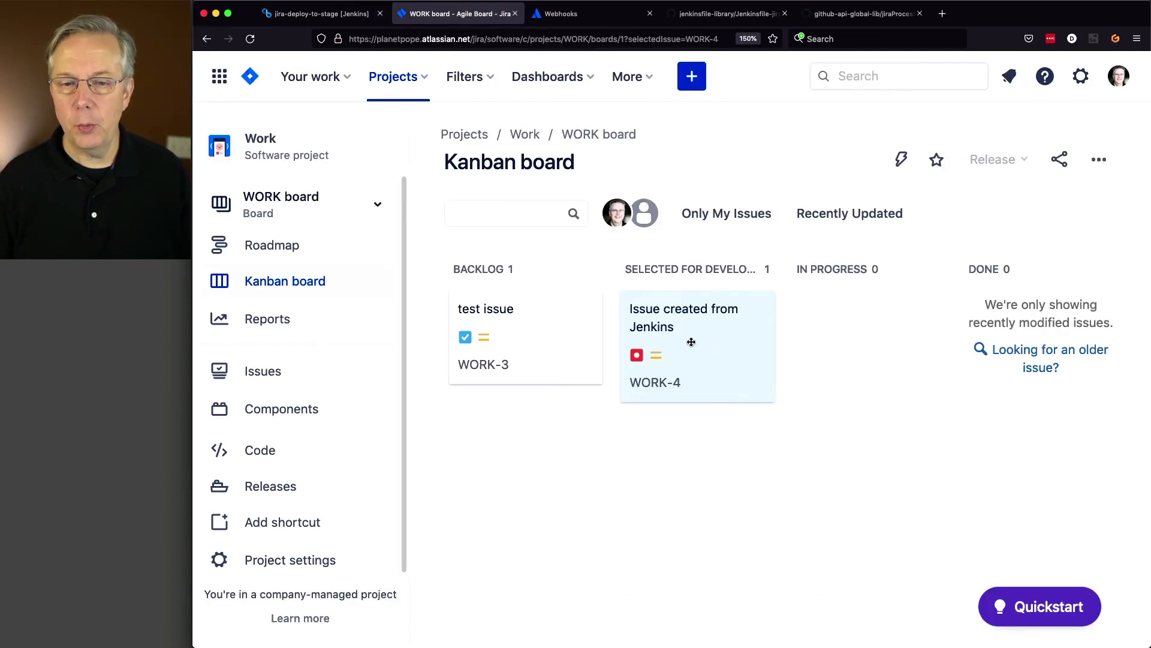
drag(692, 341, 846, 344)
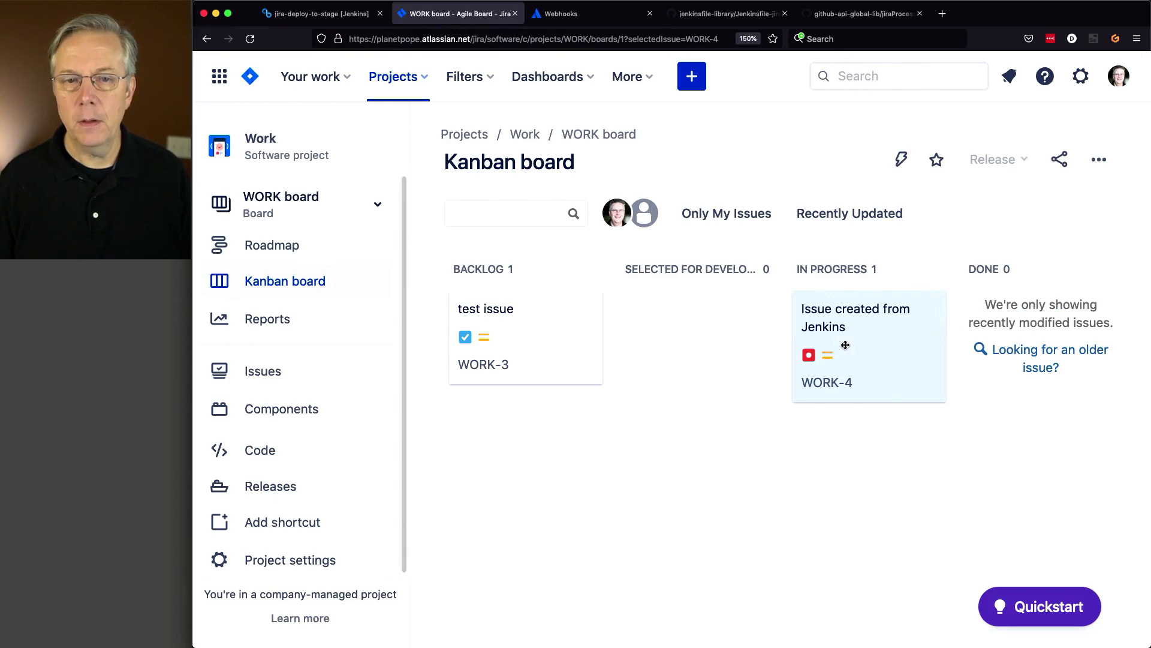
click(295, 13)
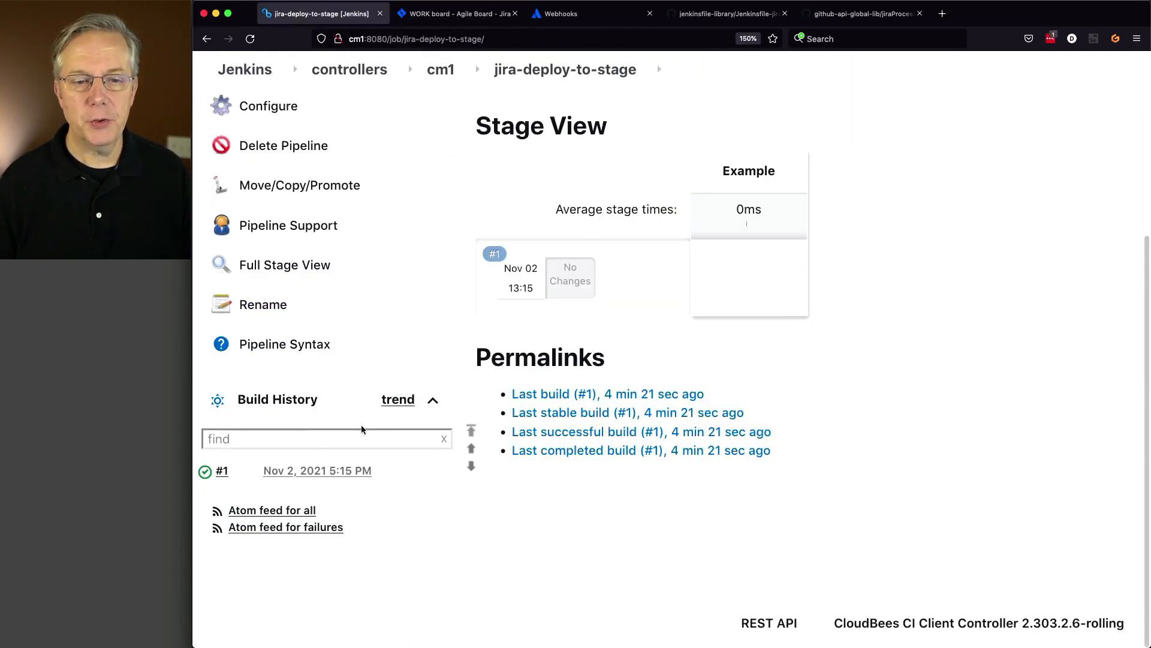
- Open jira-deploy-to-stage build #2's console and highlight its deploy-to-stage echo for node:lts-alpine3.14
scroll(361, 443, up, 5)
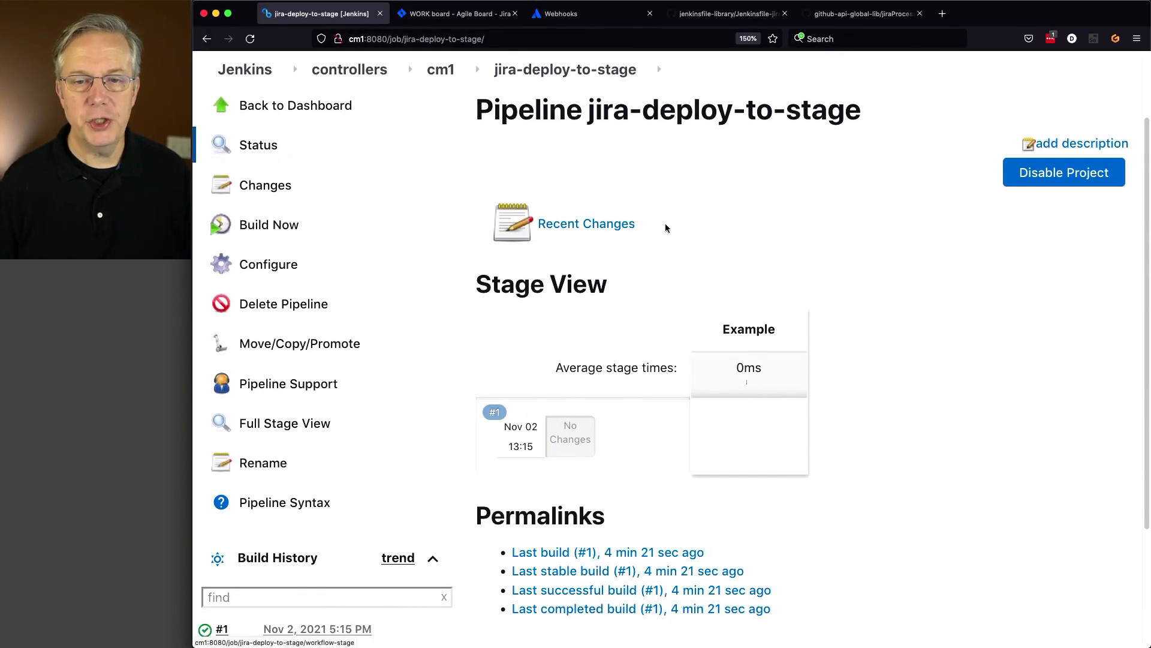
scroll(887, 451, down, 3)
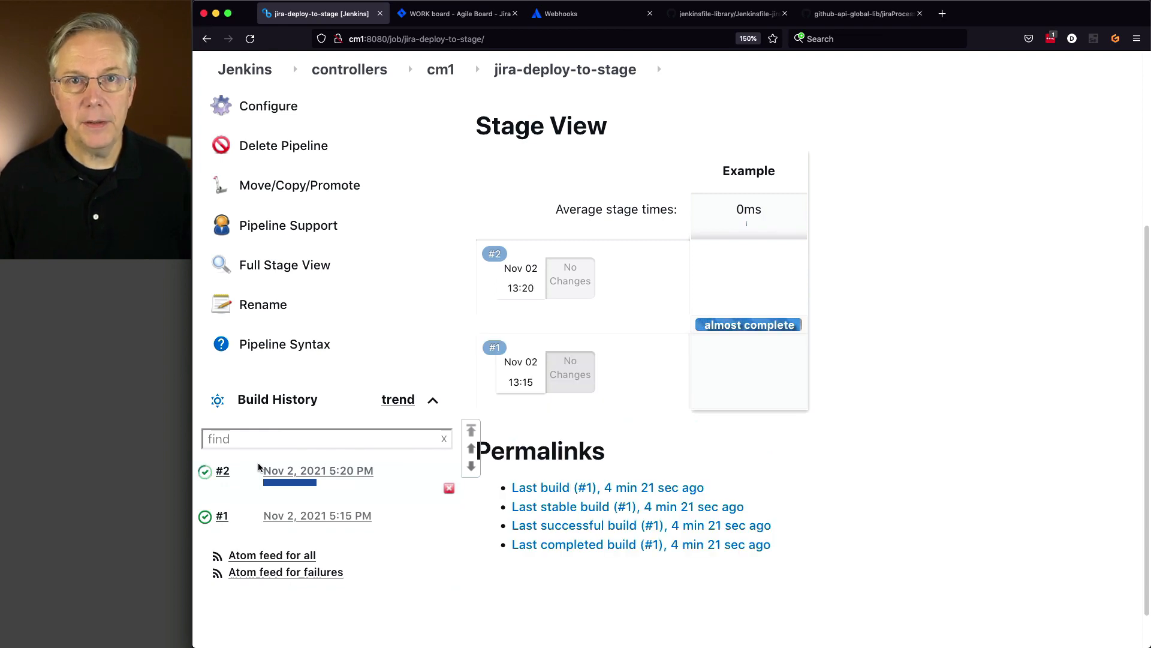
click(207, 476)
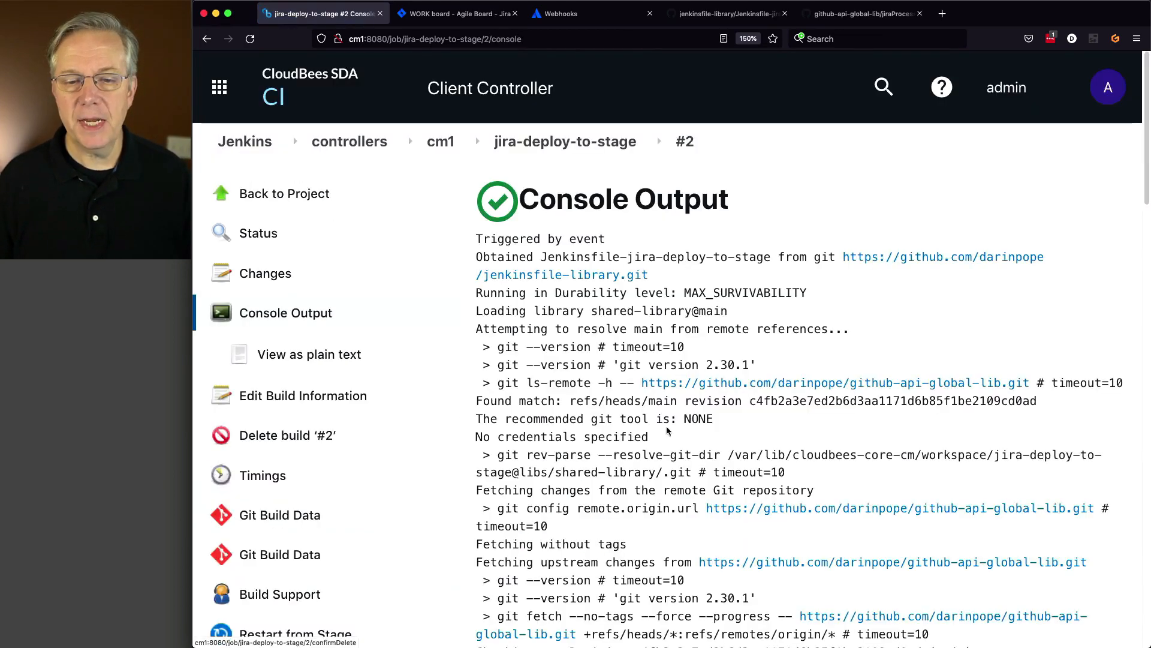
scroll(651, 446, down, 10)
scroll(650, 441, down, 15)
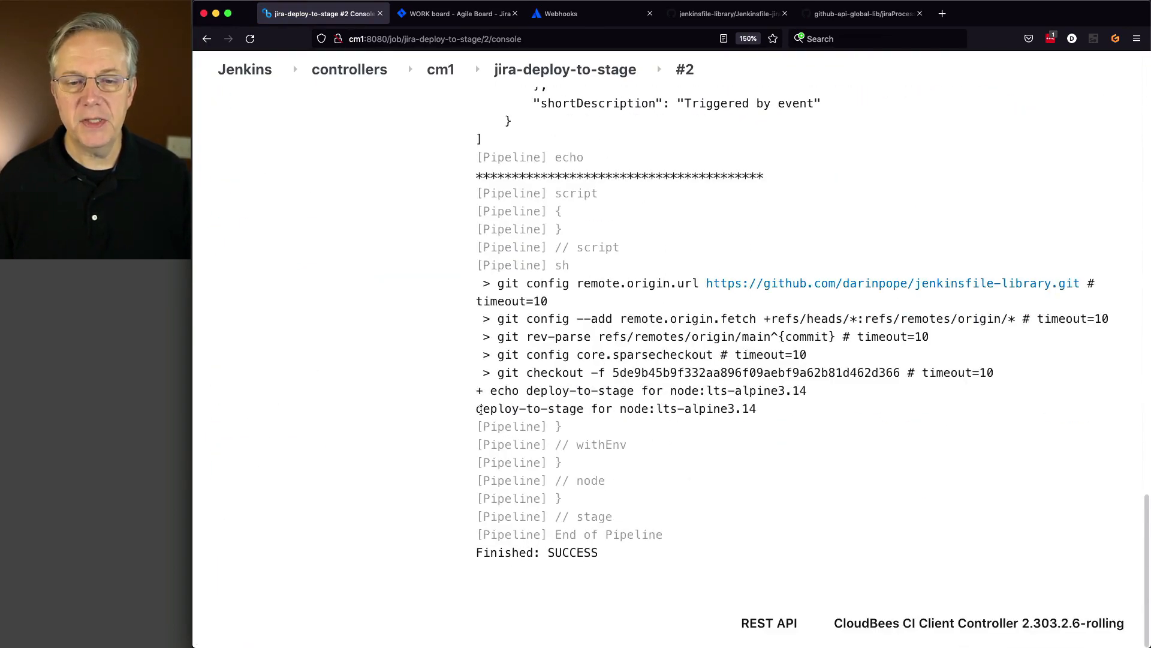
drag(480, 409, 587, 403)
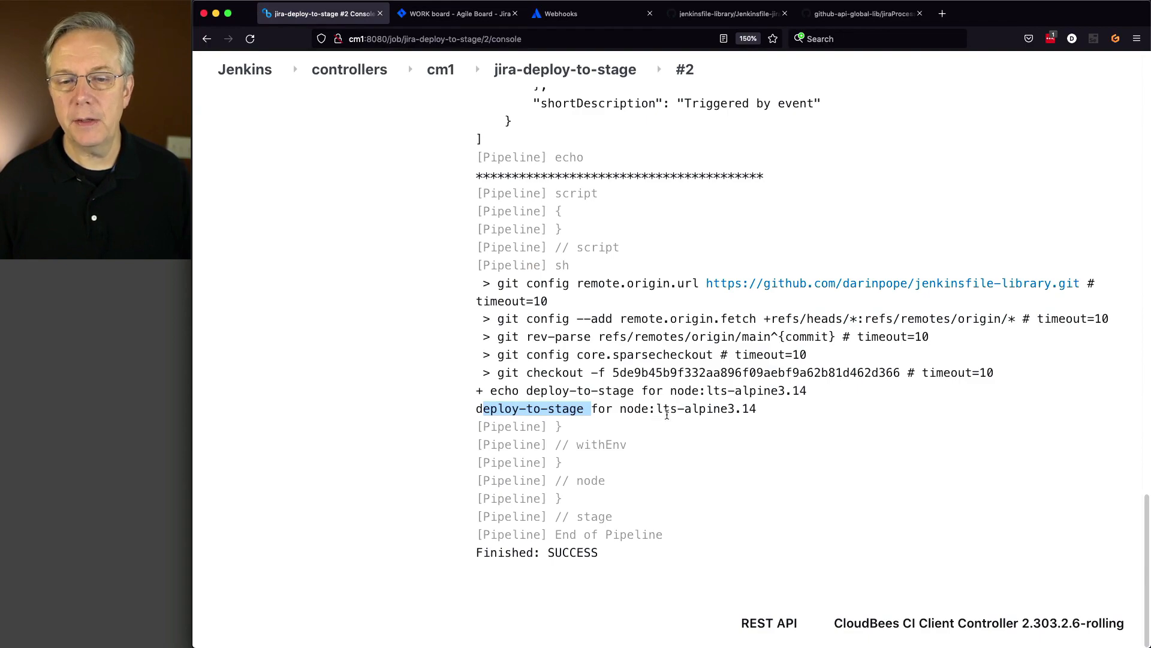